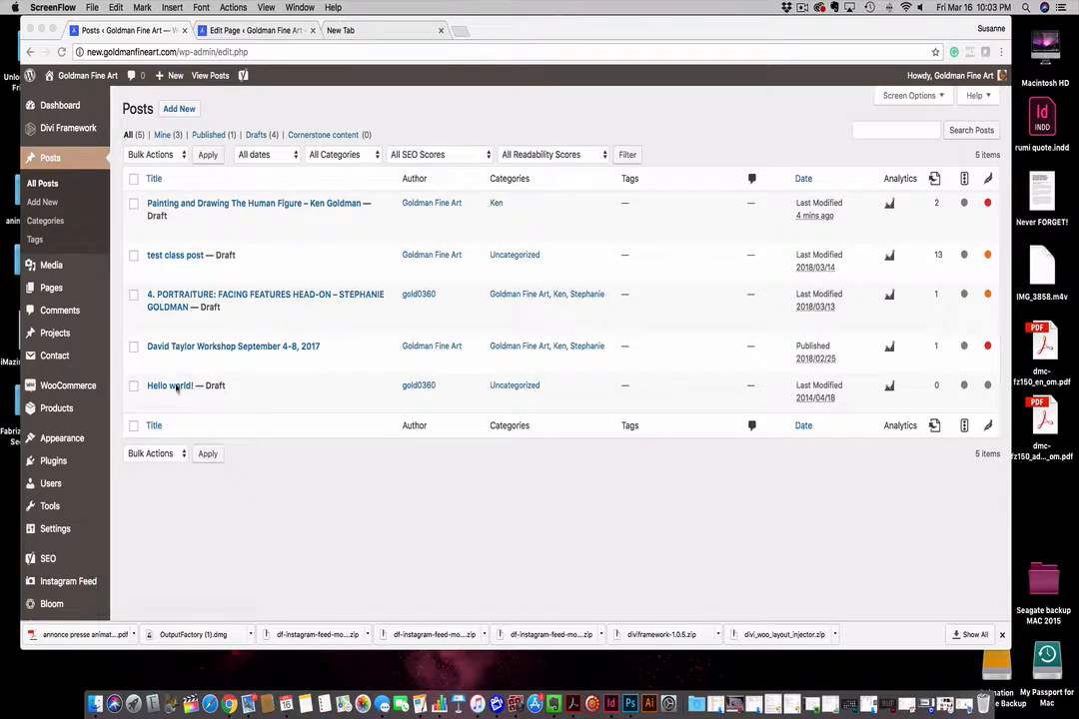
Move the "Hello world!" draft post to the trash
click(137, 390)
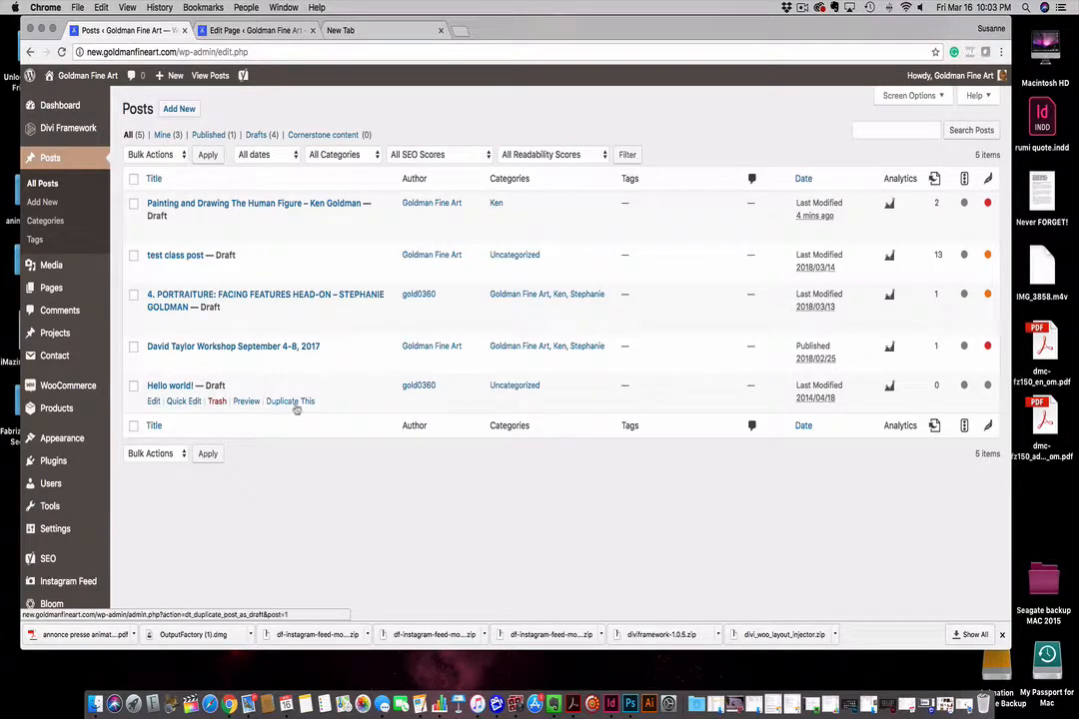
click(134, 386)
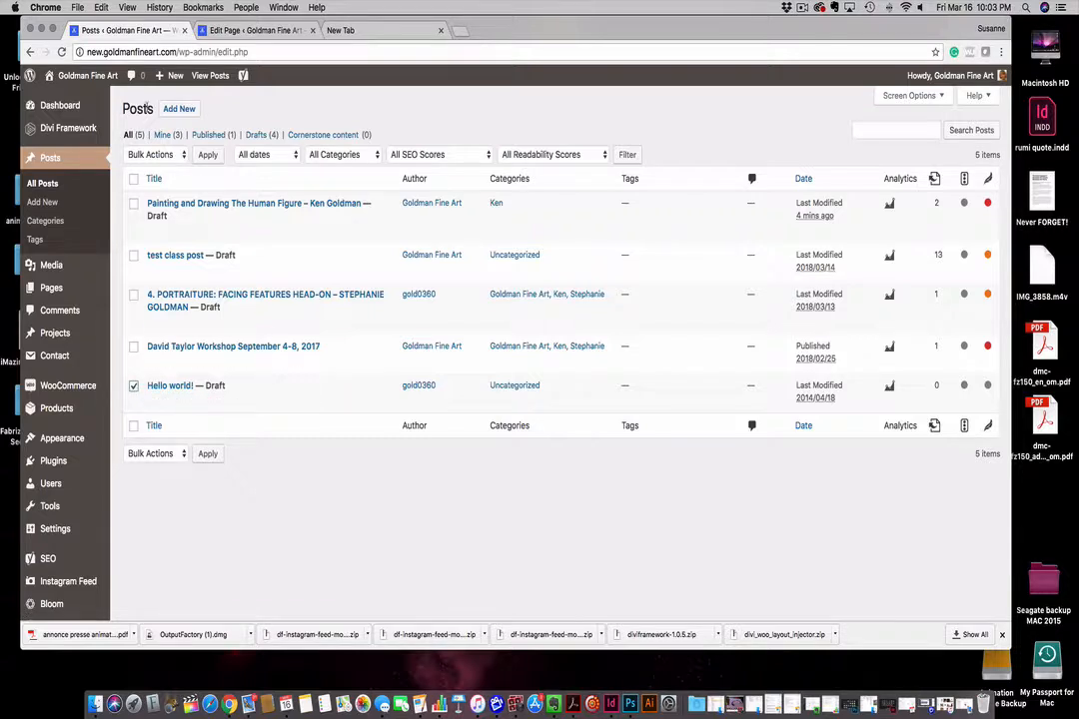
click(182, 158)
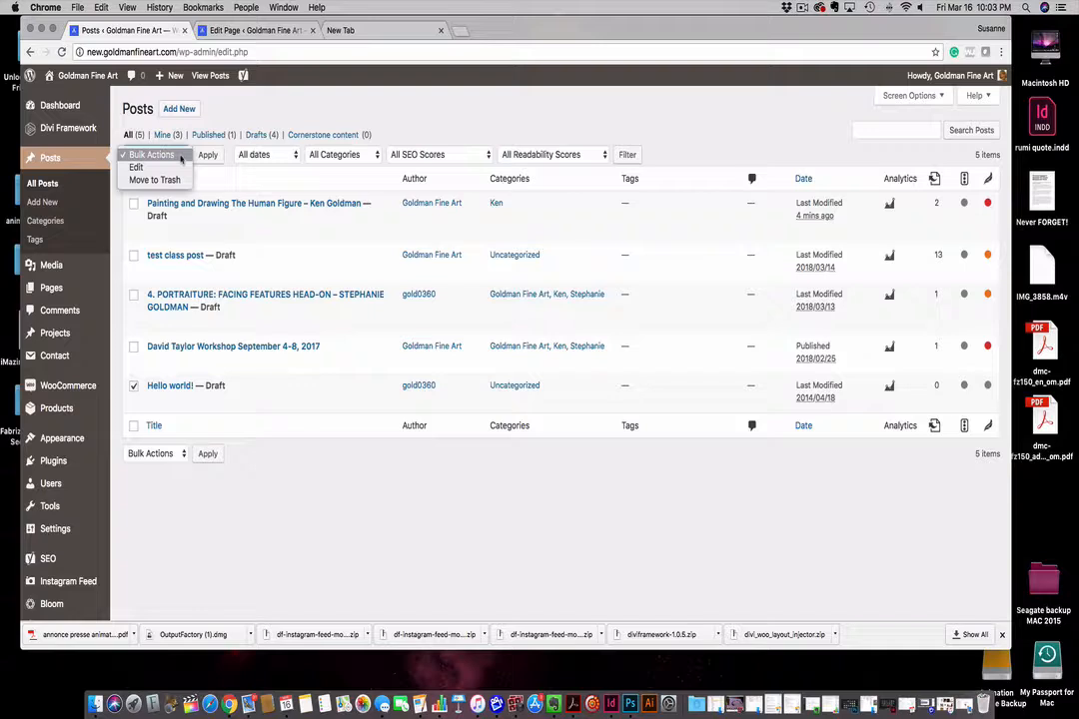
click(170, 180)
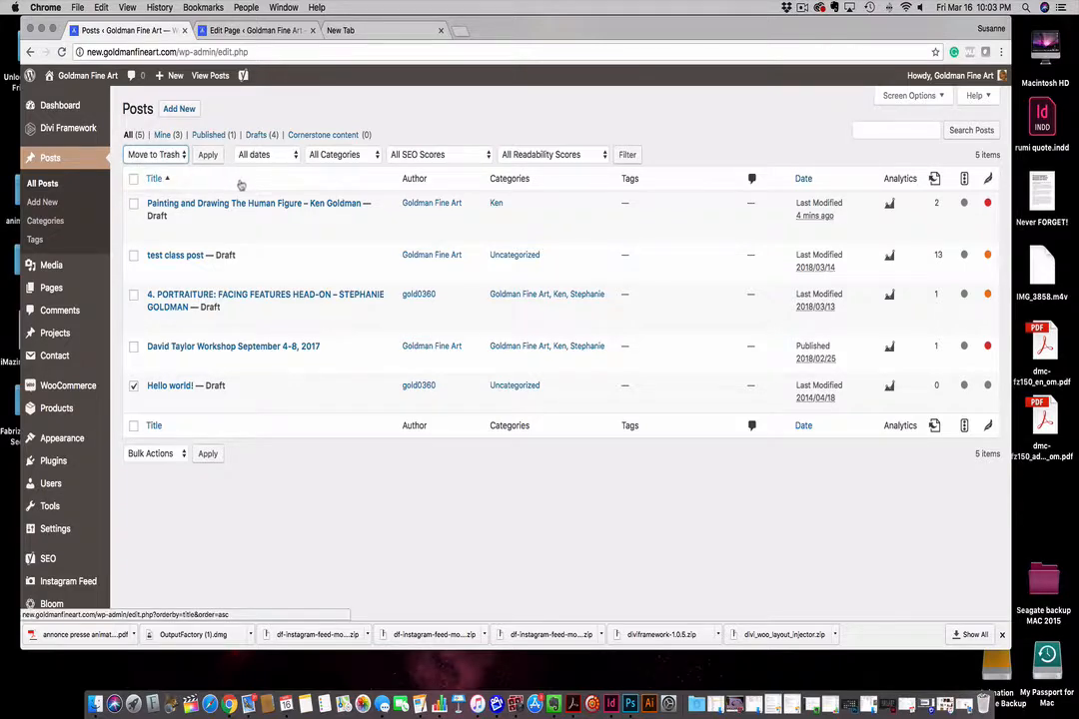
mouse_move(261, 200)
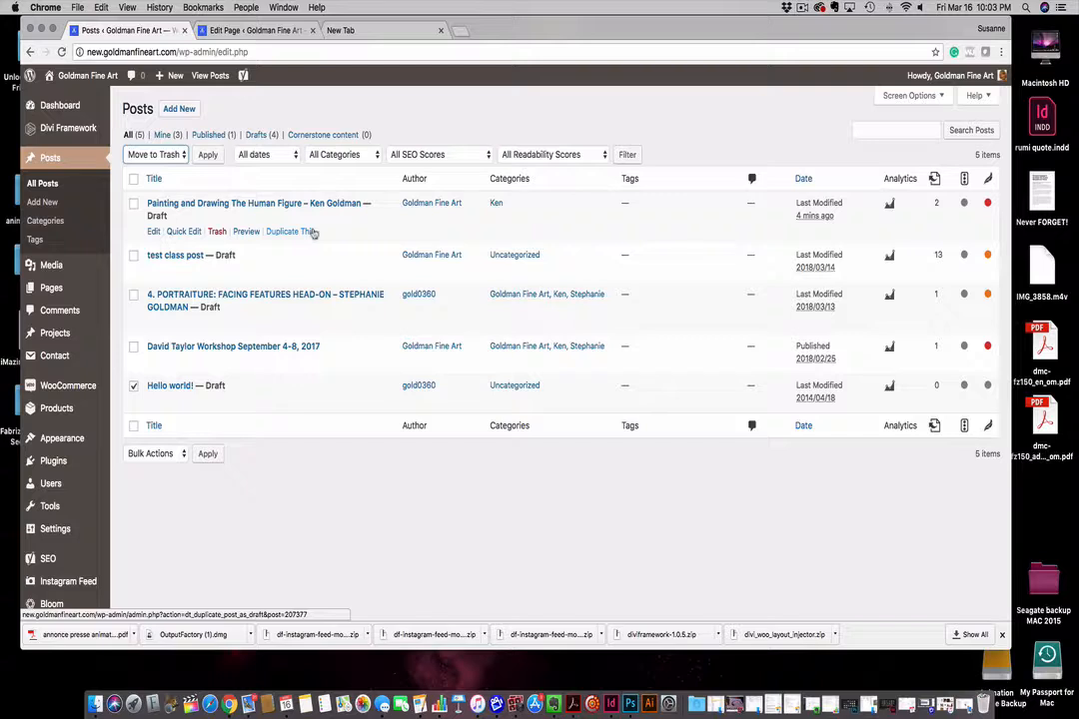
click(208, 154)
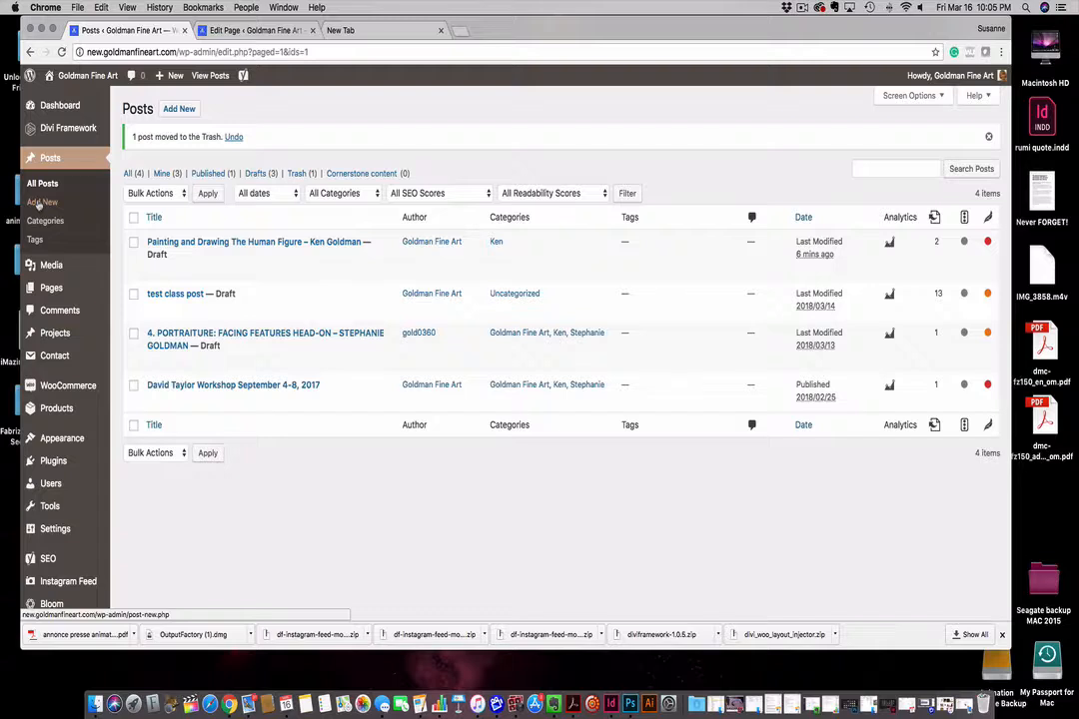
Create a new post and set its page layout to Fullwidth
mouse_move(60, 106)
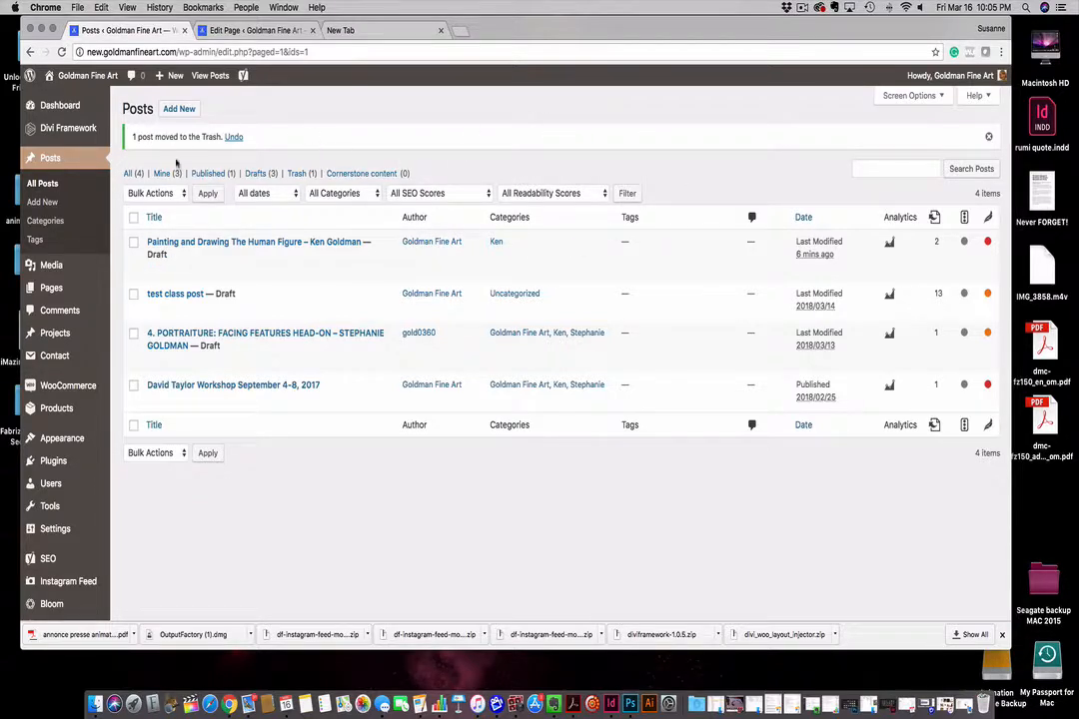
click(178, 110)
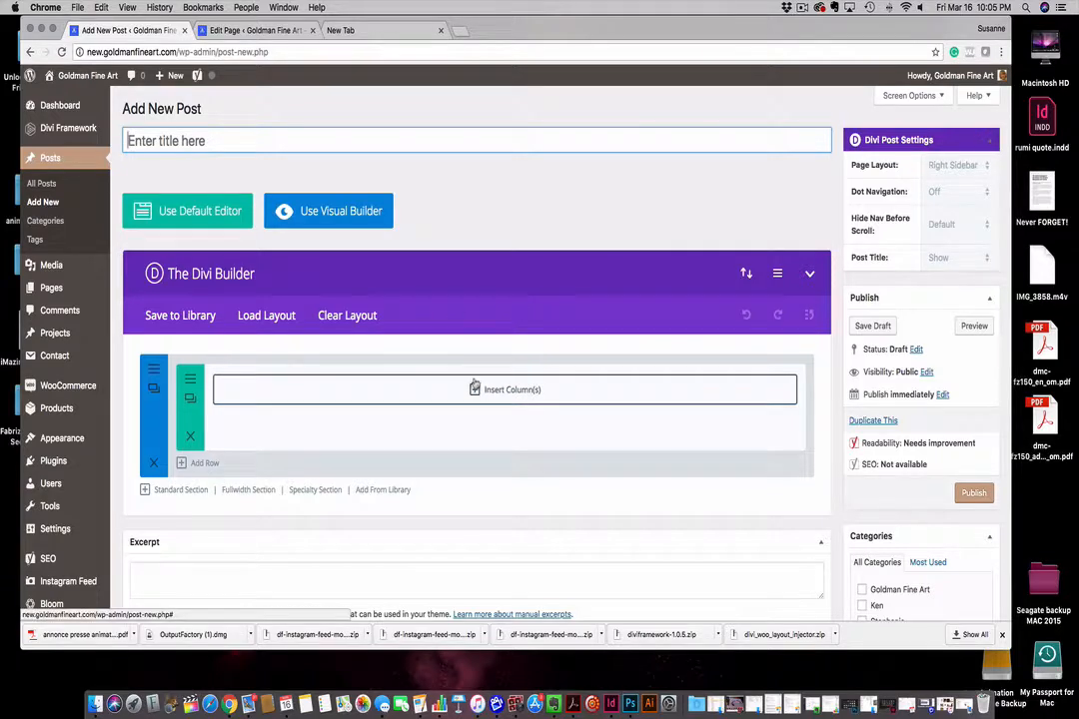
click(987, 166)
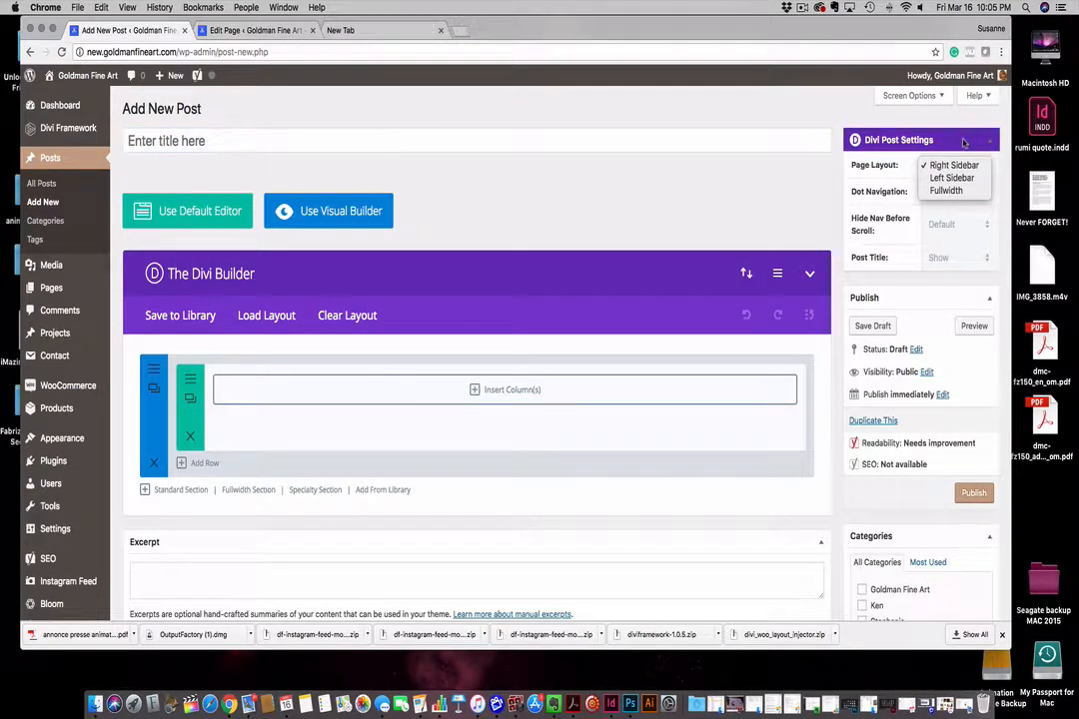
click(966, 142)
click(989, 165)
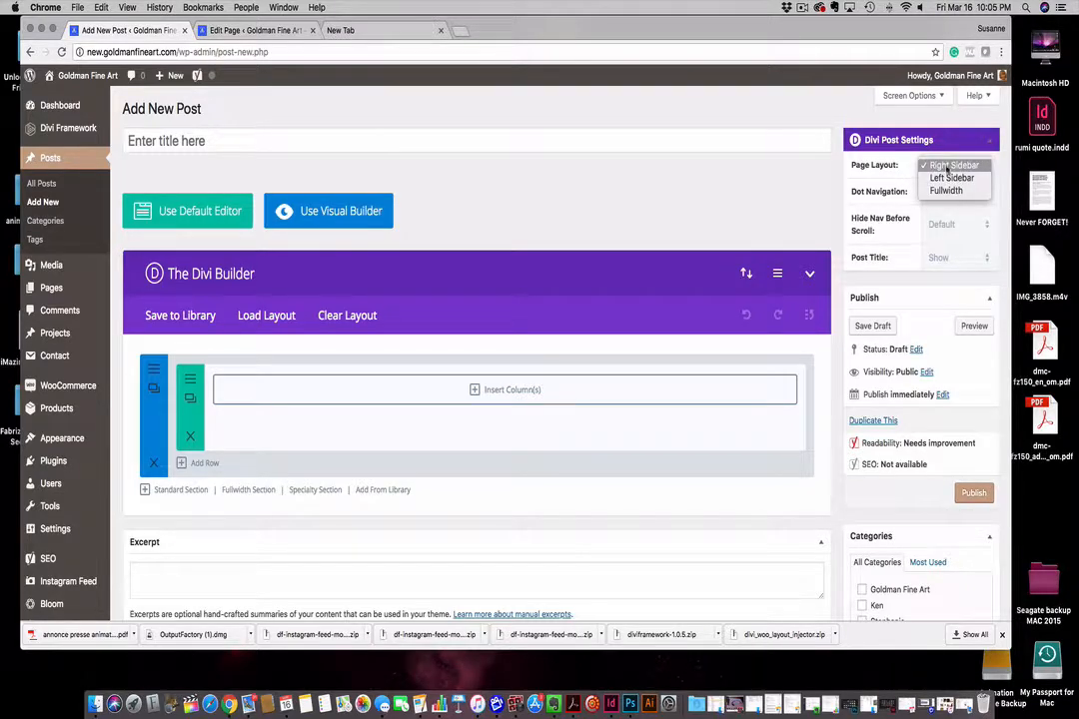
click(947, 190)
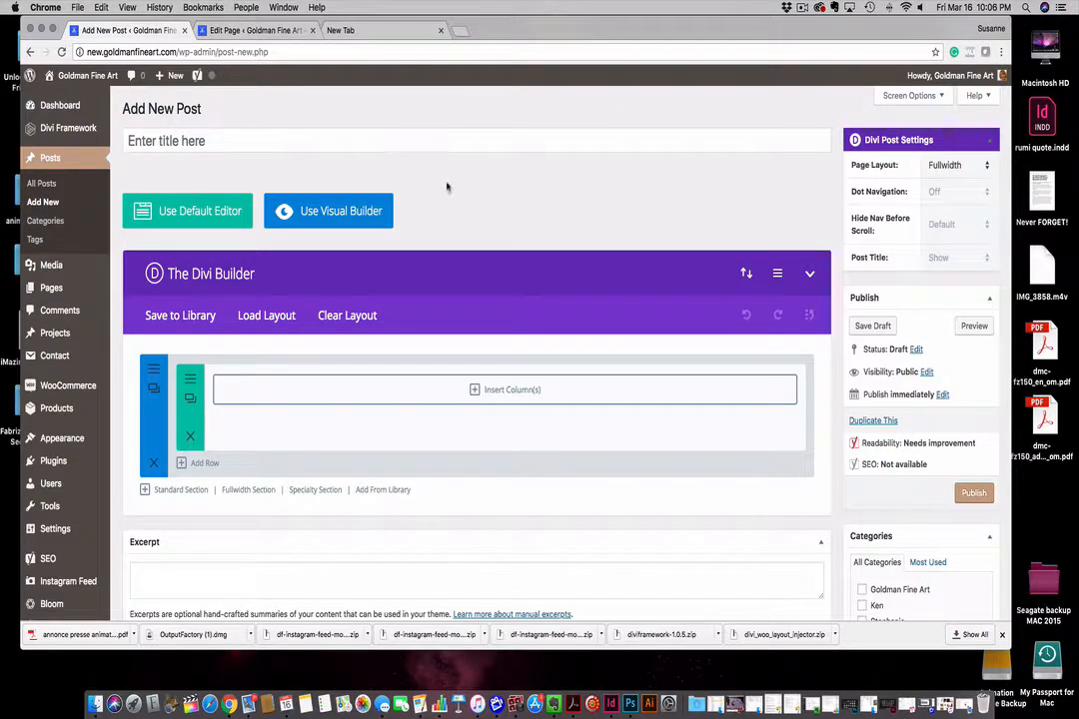
Enter "test post" as the title of the new post
click(226, 136)
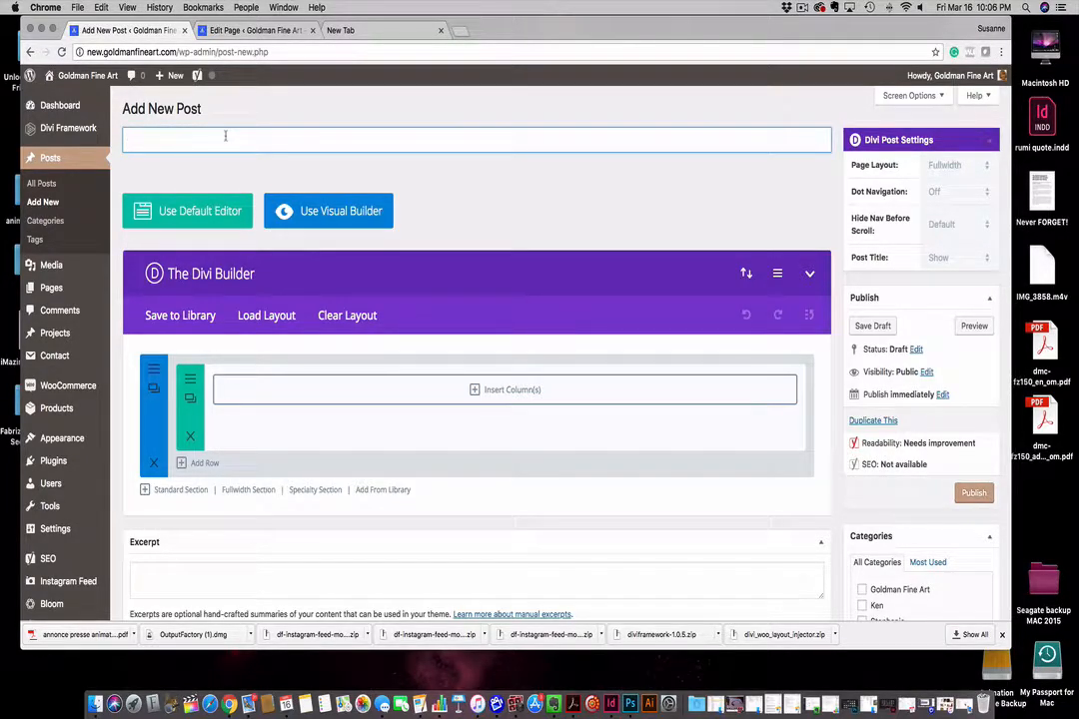
text(test )
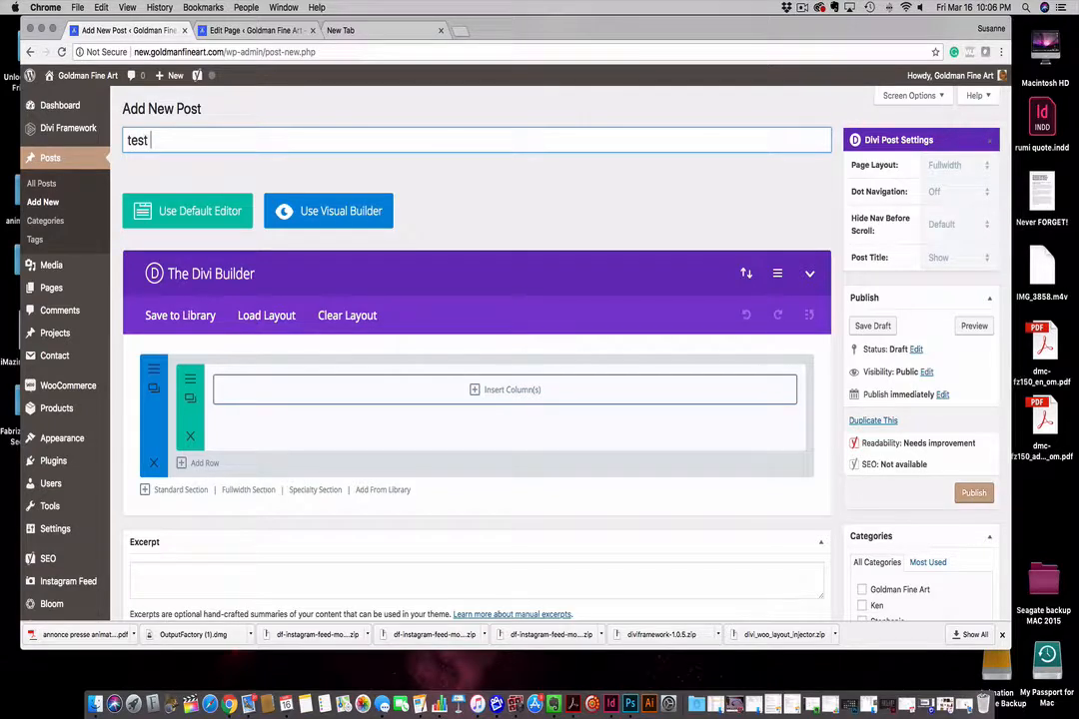
text(post)
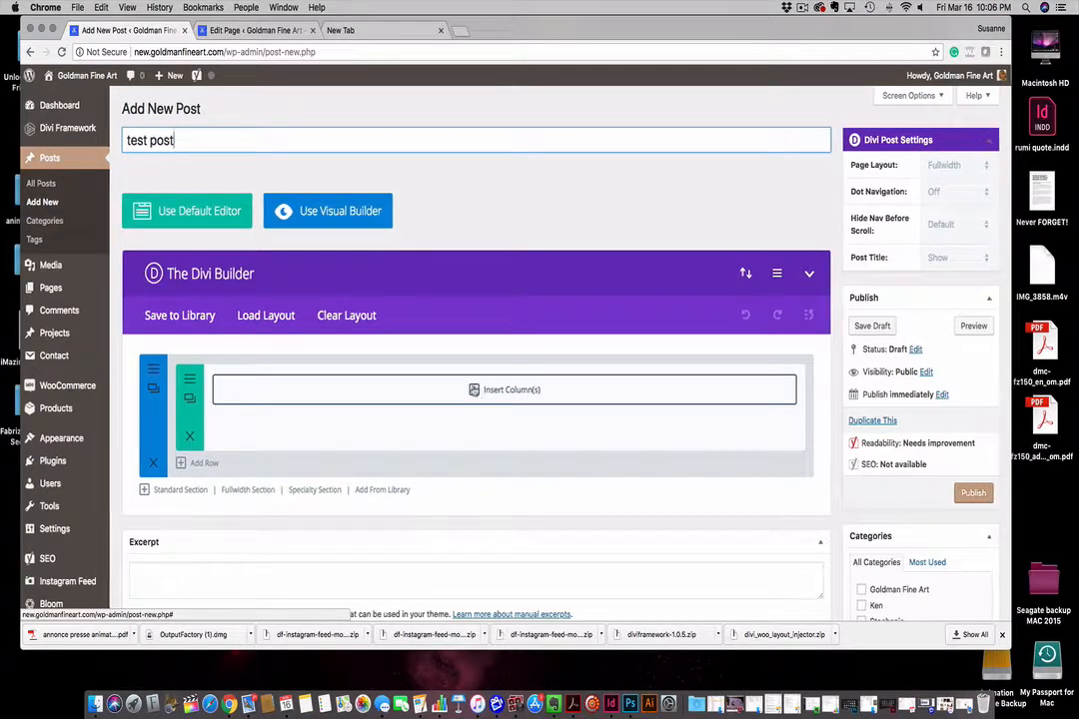
Give the empty row a single full-width column and insert a Text module into it
click(474, 391)
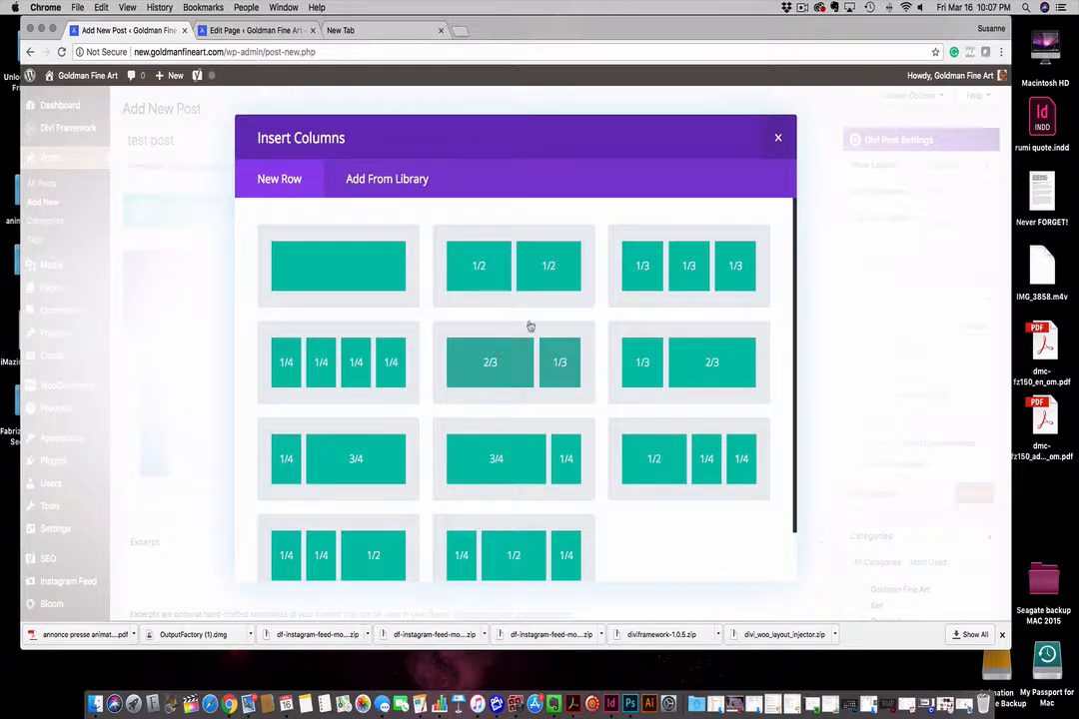
click(362, 263)
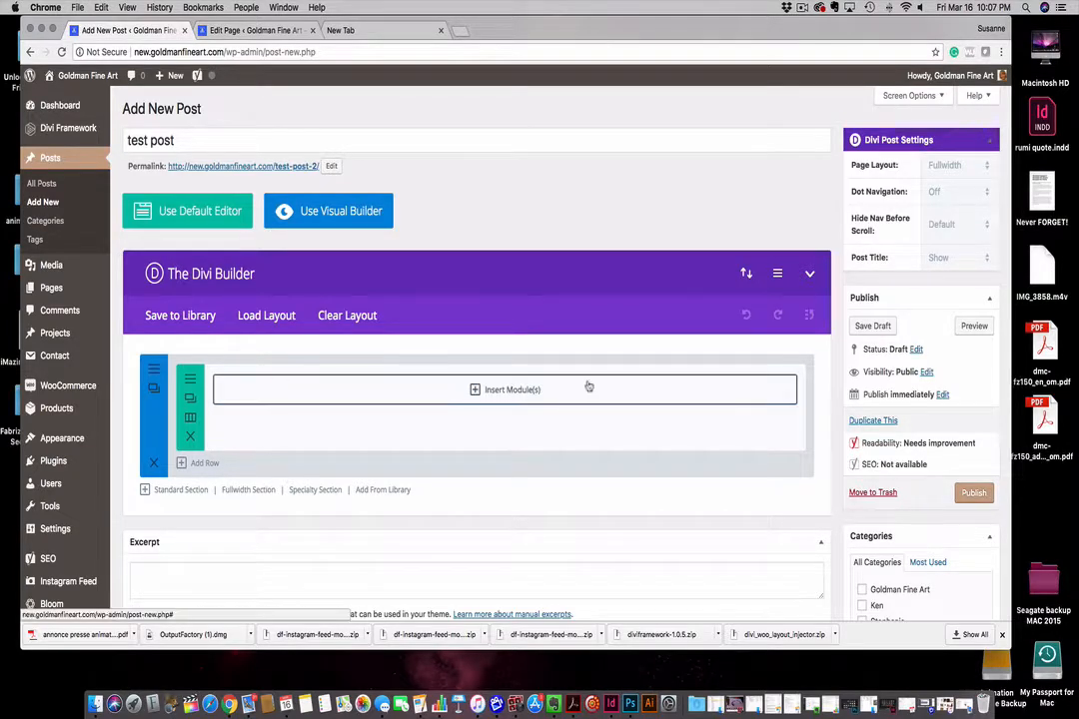
click(475, 389)
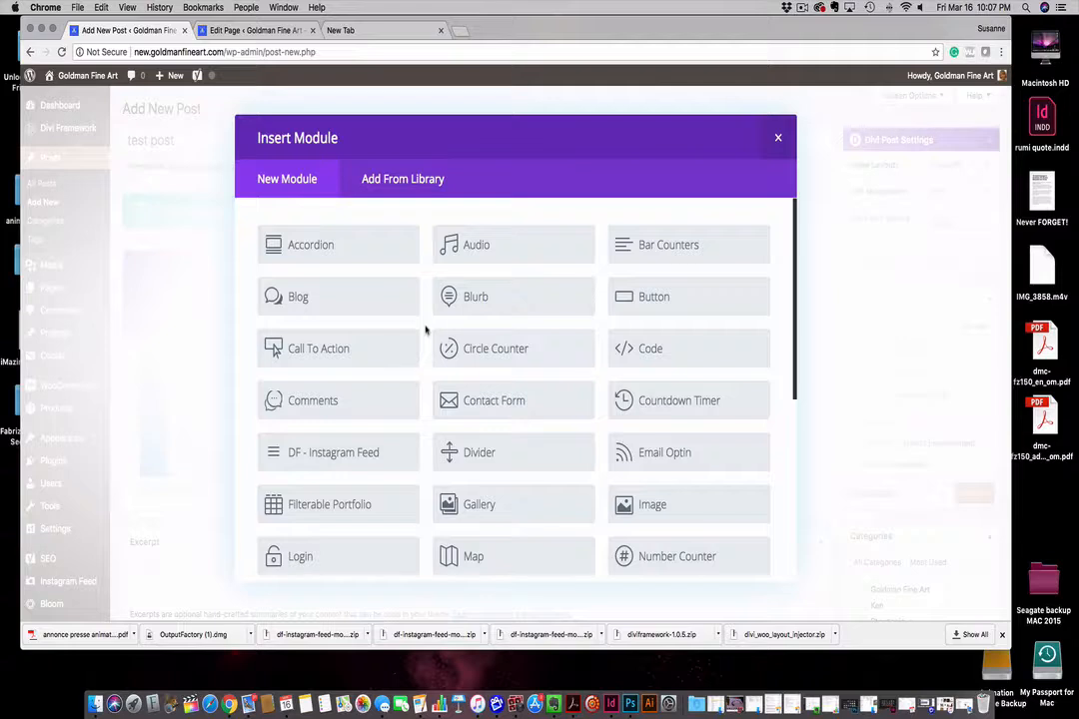
scroll(469, 344, down, 3)
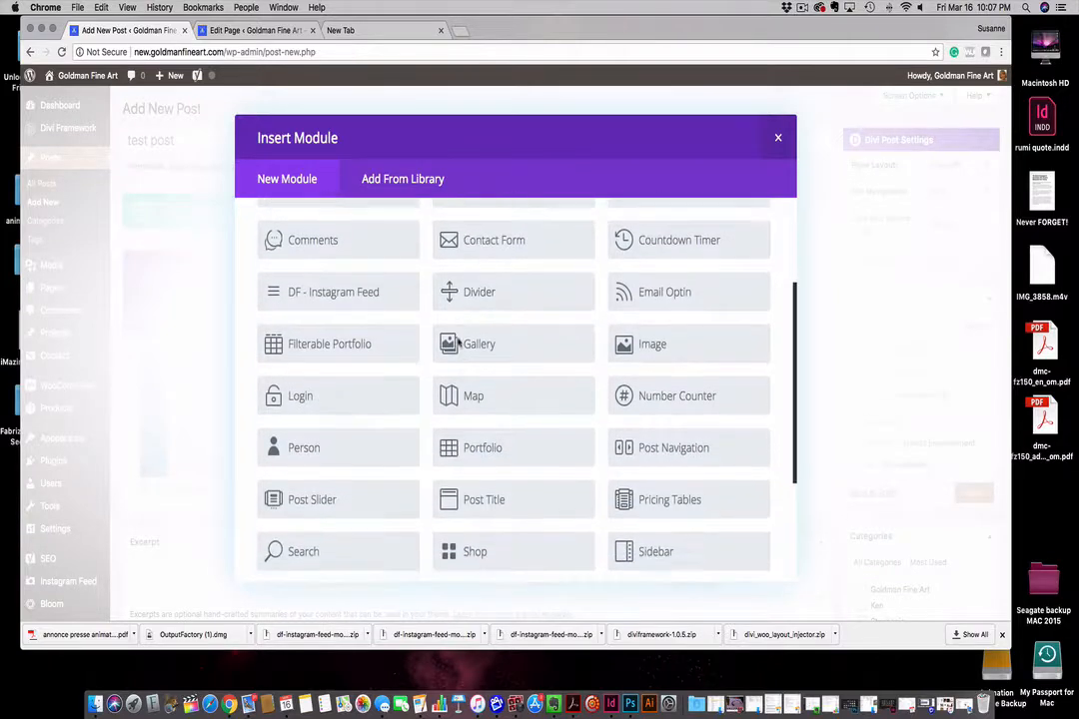
scroll(458, 342, down, 4)
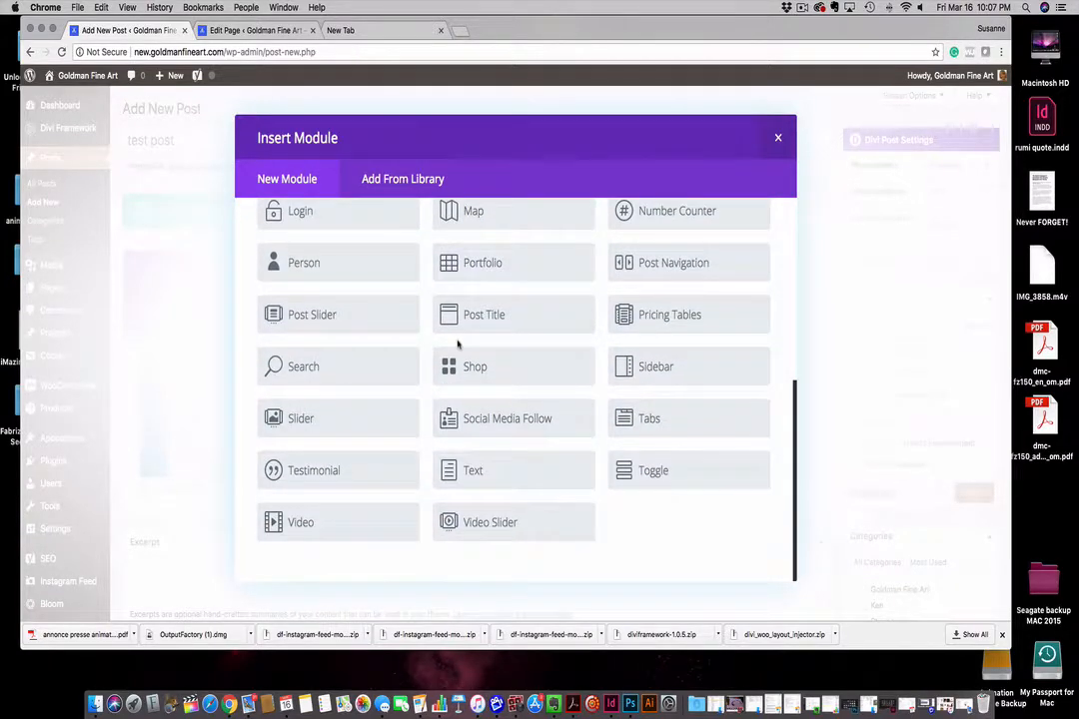
click(473, 472)
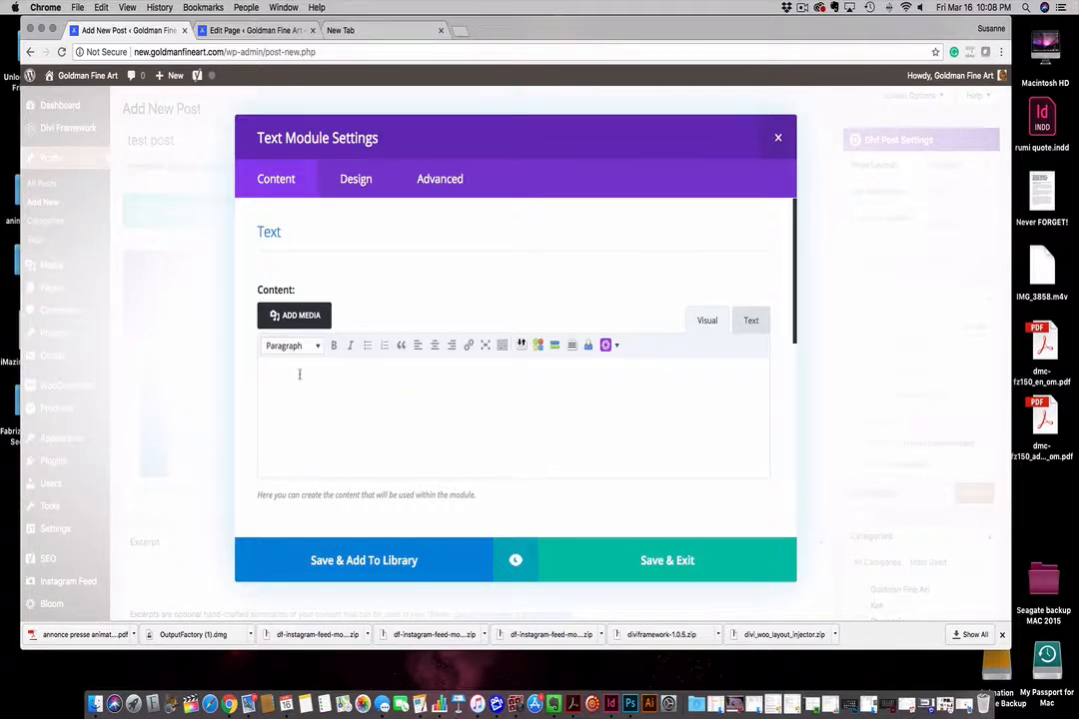
Enter "test text for your class" as the Text module's content, with blank lines above it
click(297, 375)
text(test text for your class)
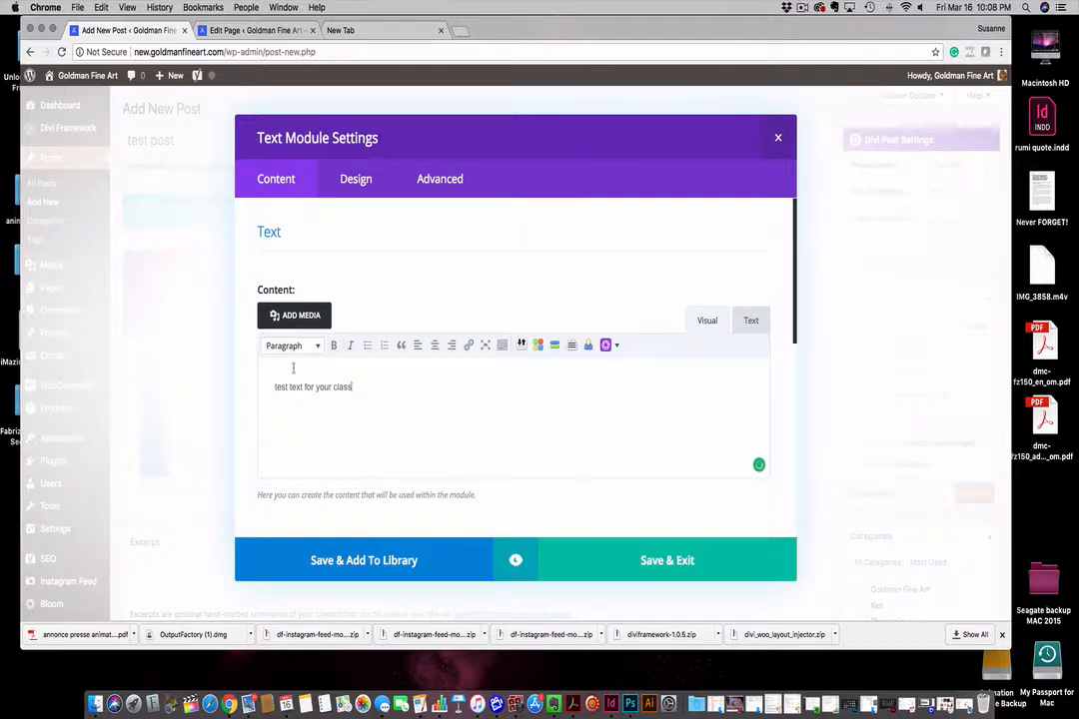
key(Return)
key(Return)
key(Return)
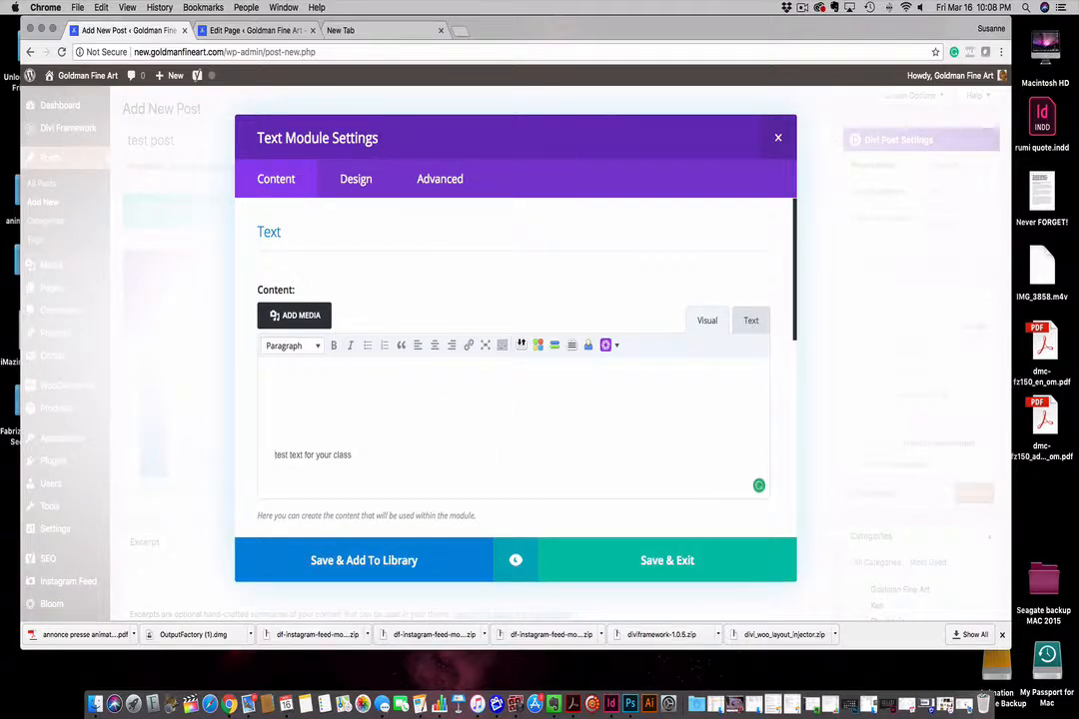
Insert Goldmanfineart_Rady_MRI_Childrens-Hospital_Public-Art-1.jpg from the media library above the text, then save and close the Text module
click(295, 314)
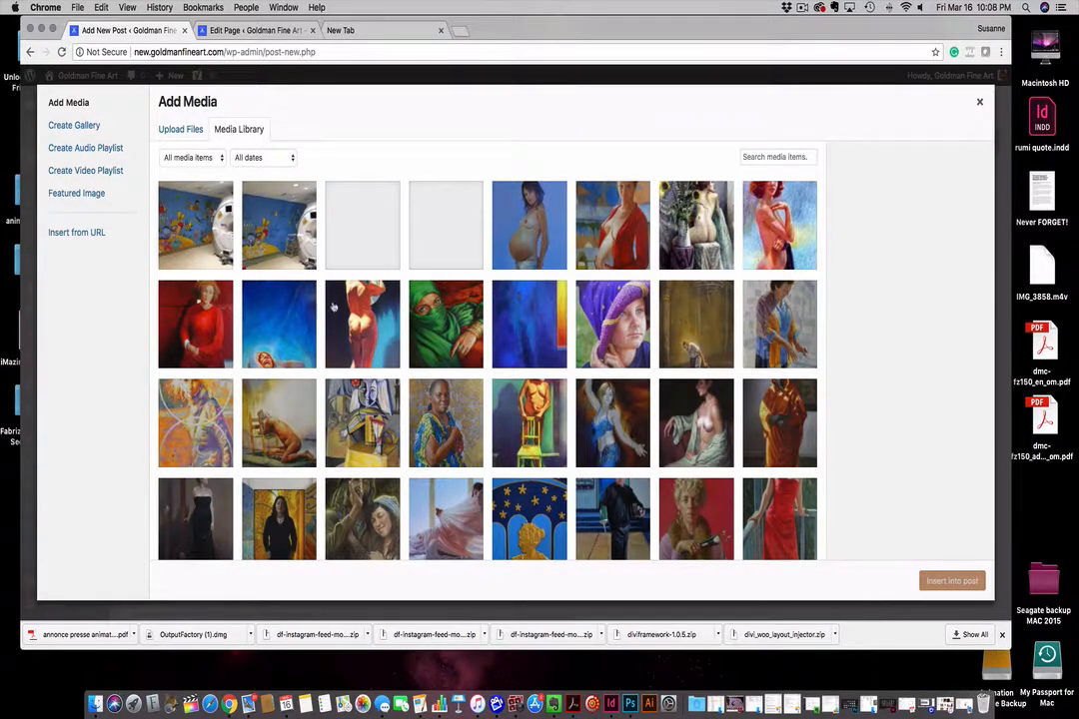
click(190, 205)
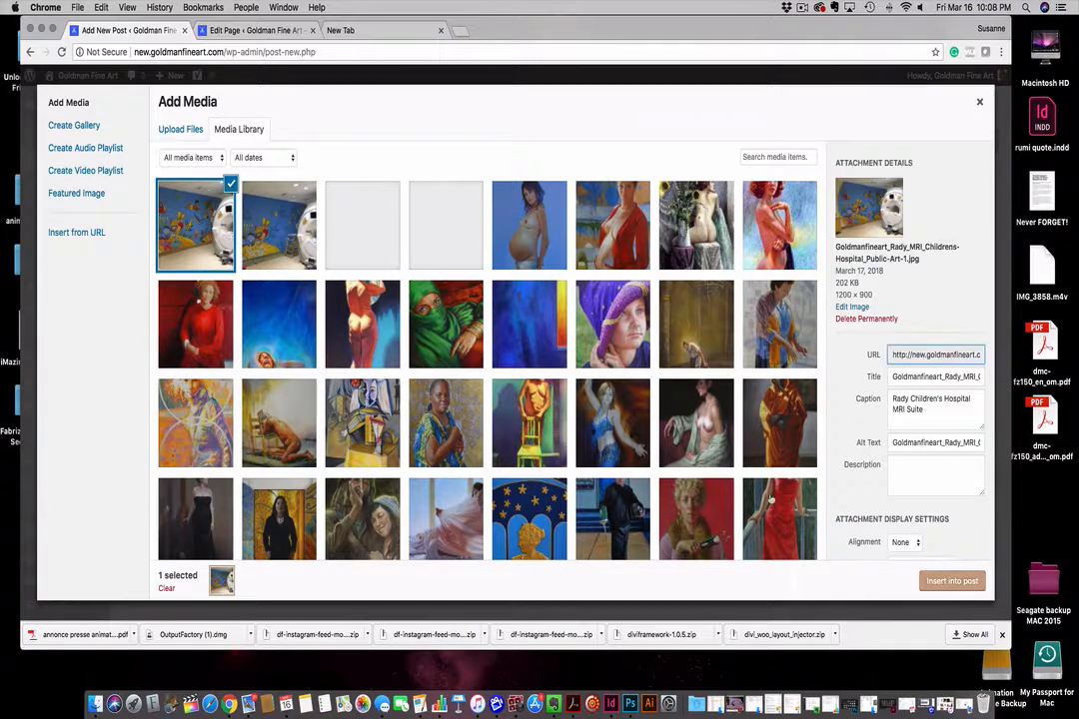
click(954, 581)
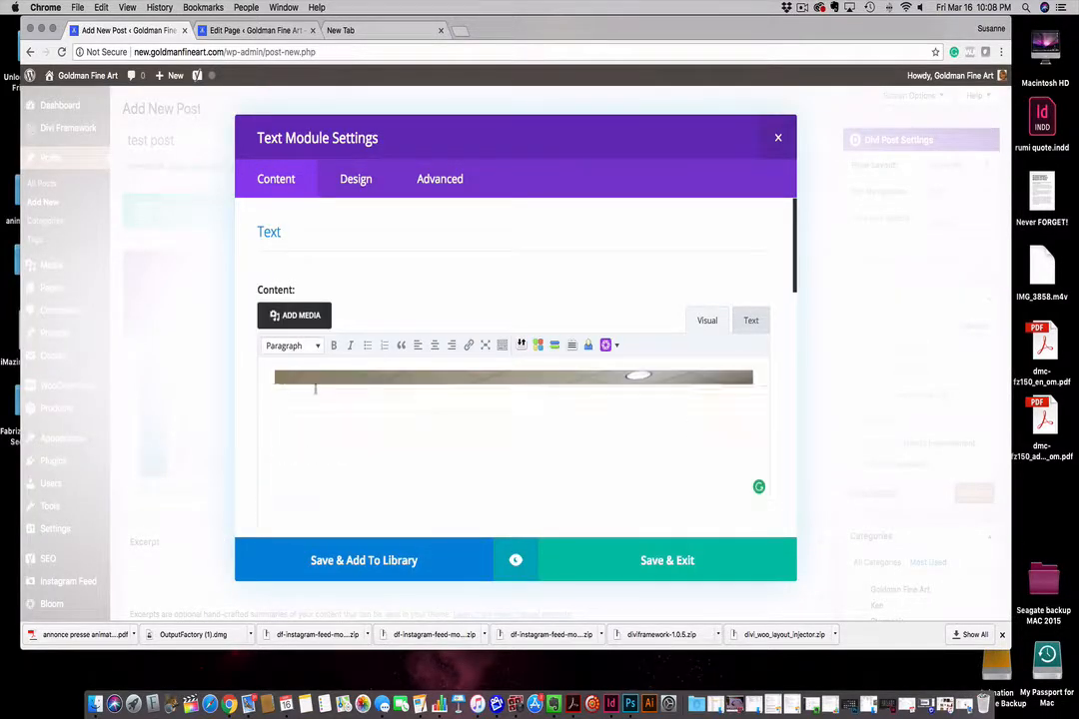
scroll(641, 412, down, 10)
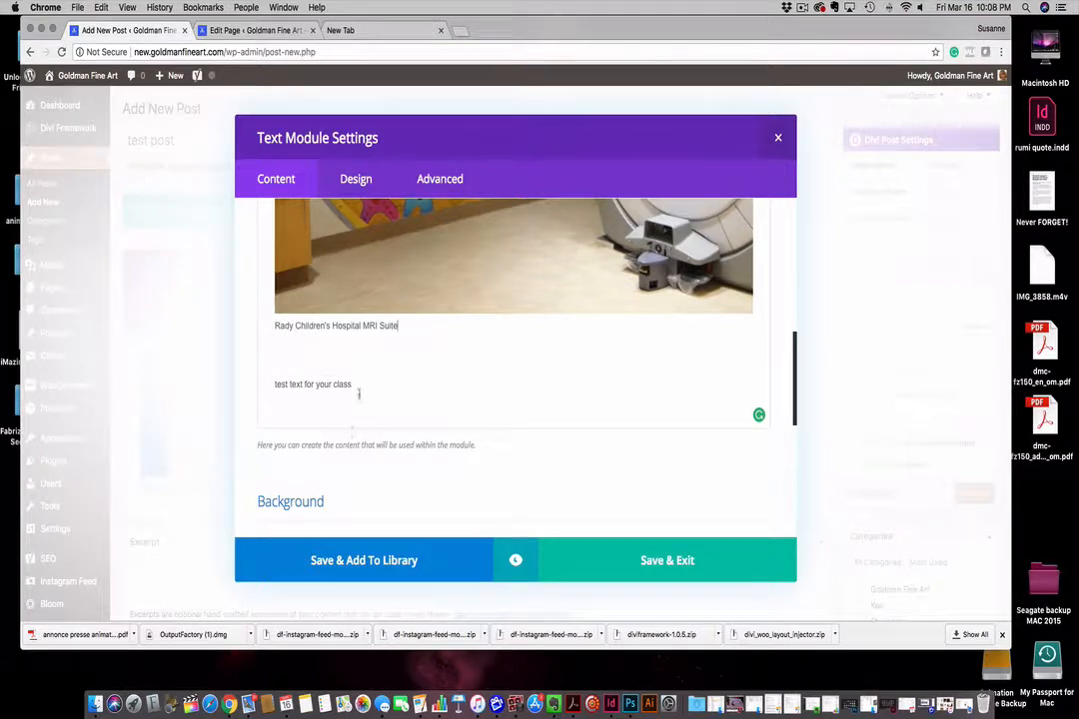
scroll(475, 398, up, 10)
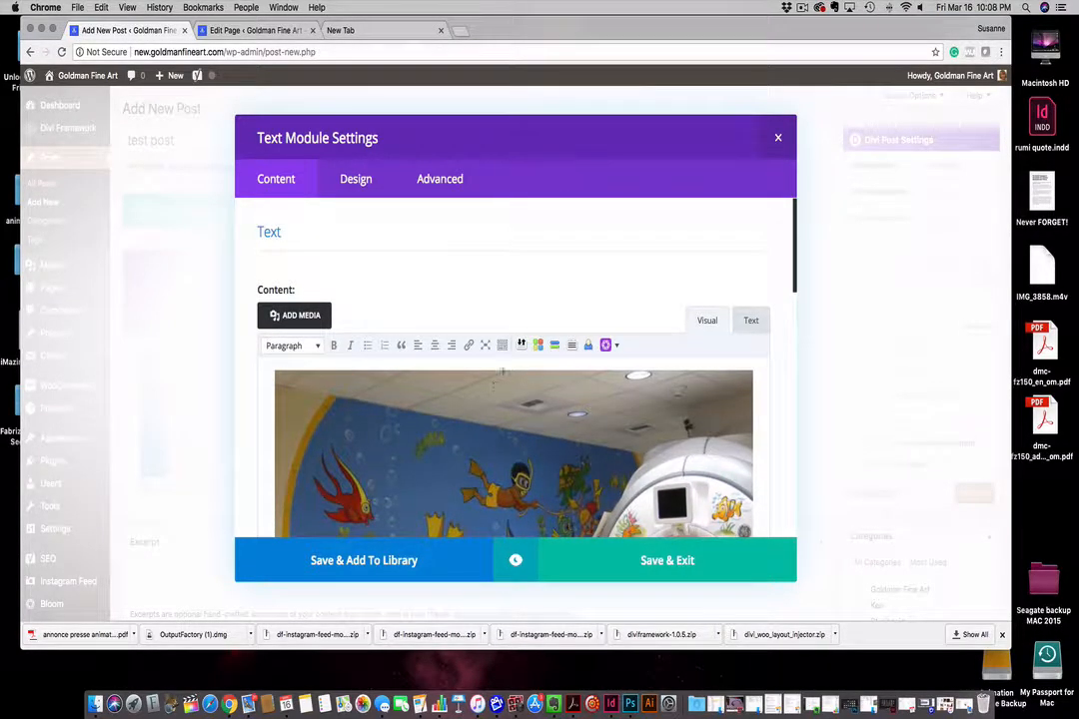
scroll(510, 414, down, 1)
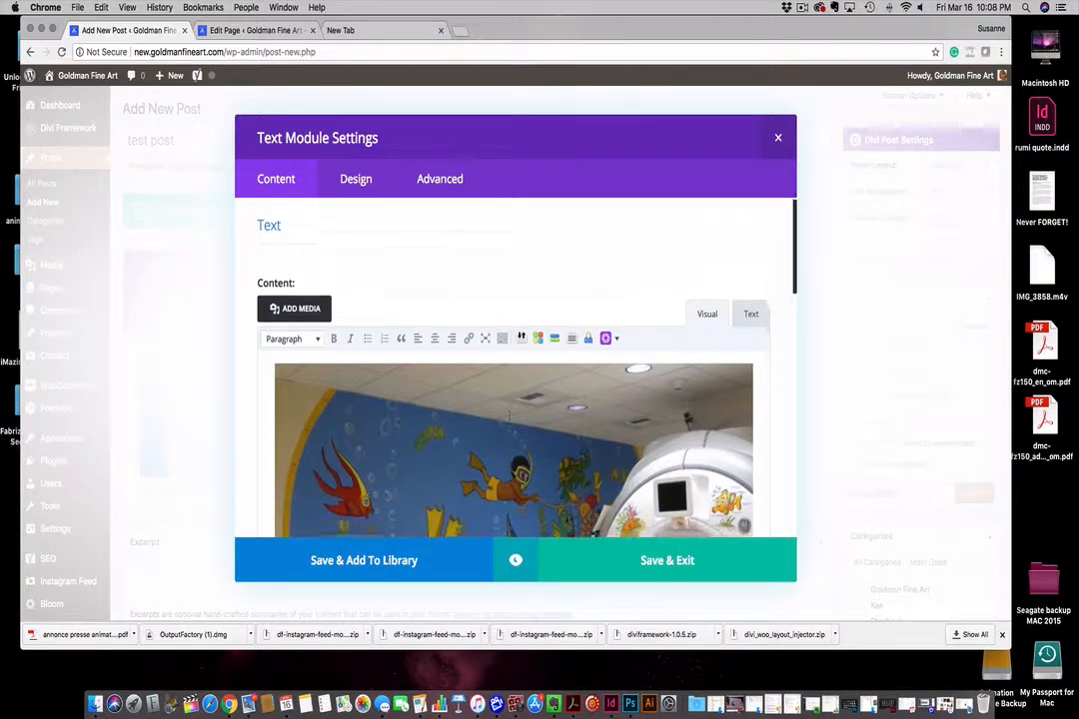
scroll(510, 414, down, 6)
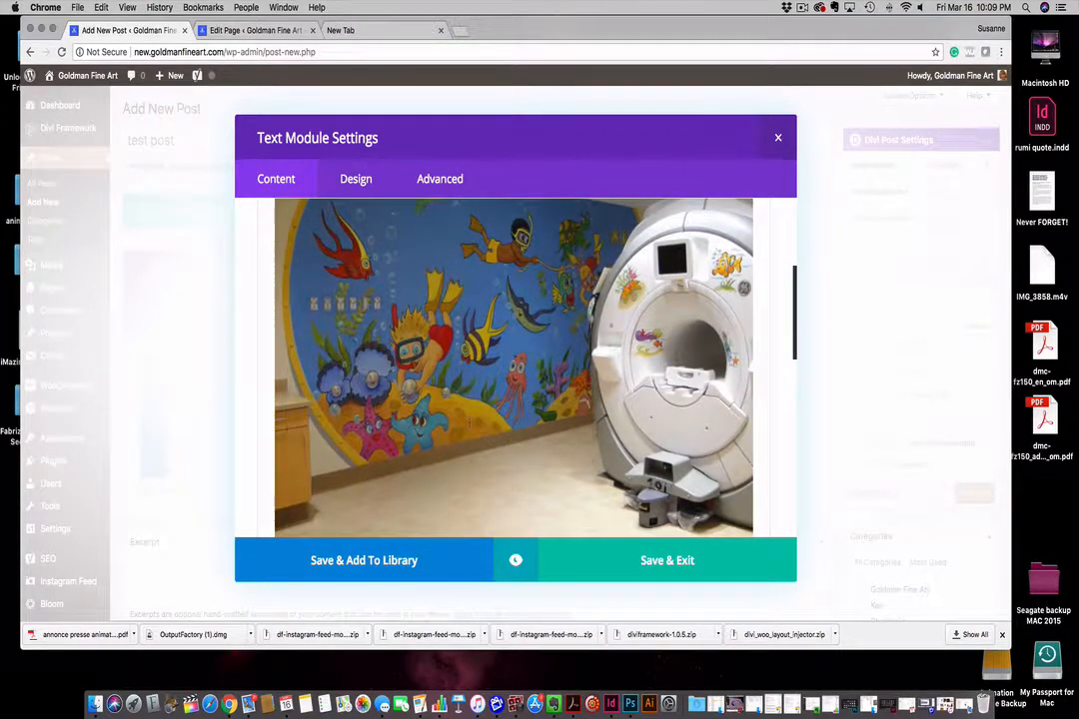
scroll(510, 414, down, 3)
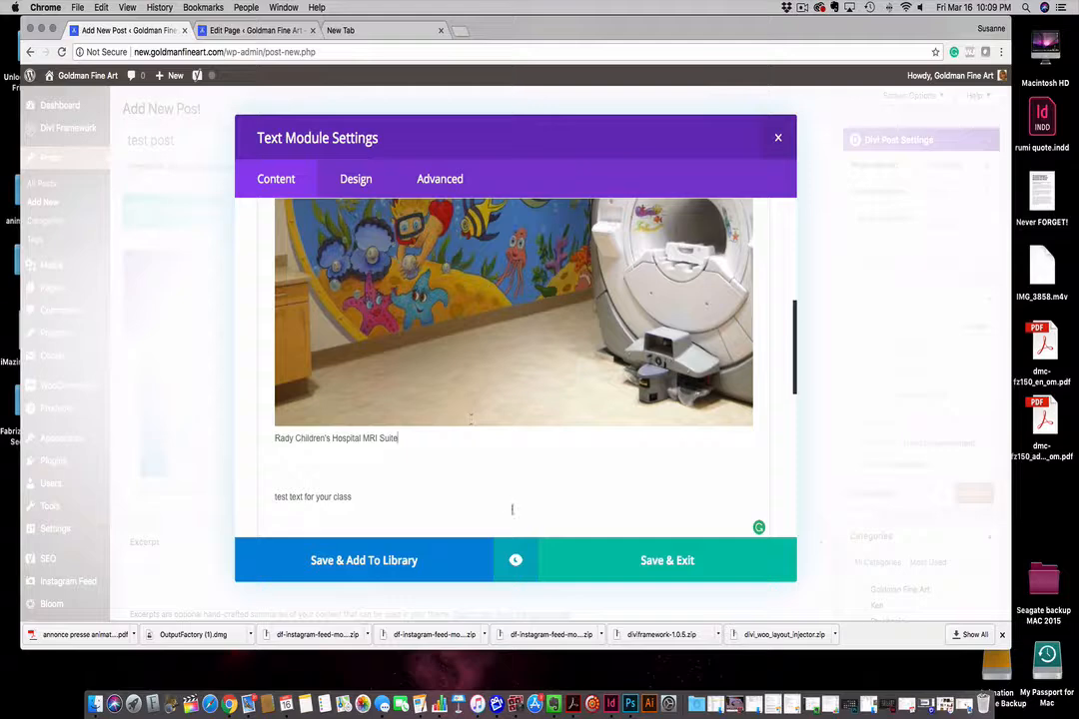
click(653, 562)
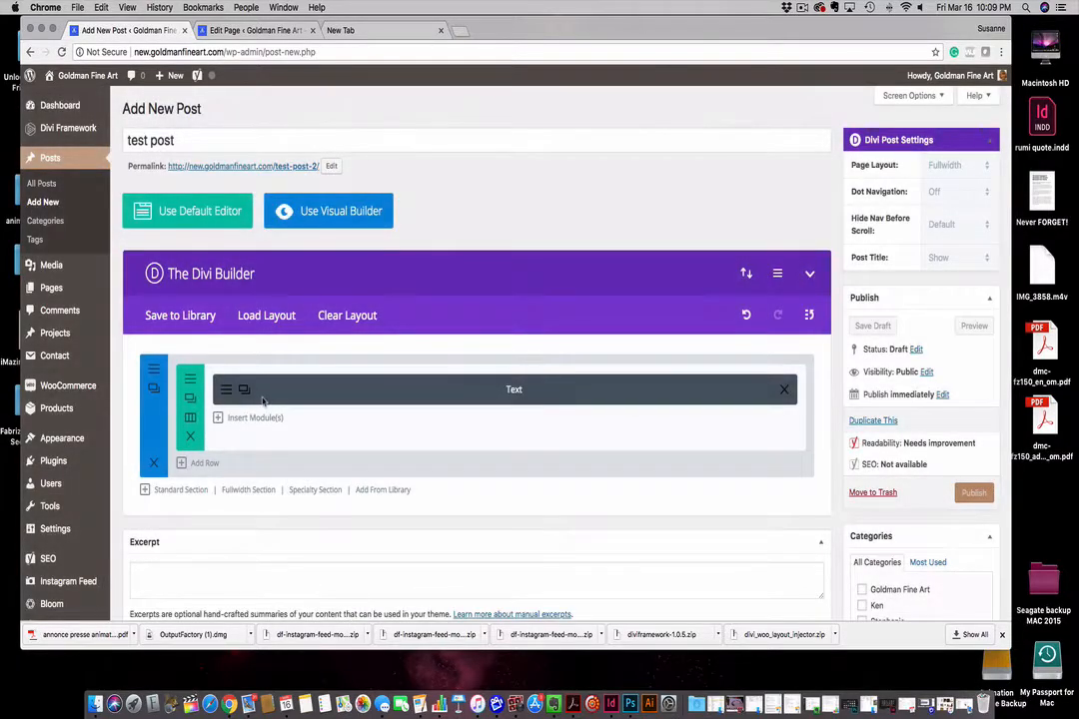
Insert an Image module below the Text module in the full-width column
click(257, 420)
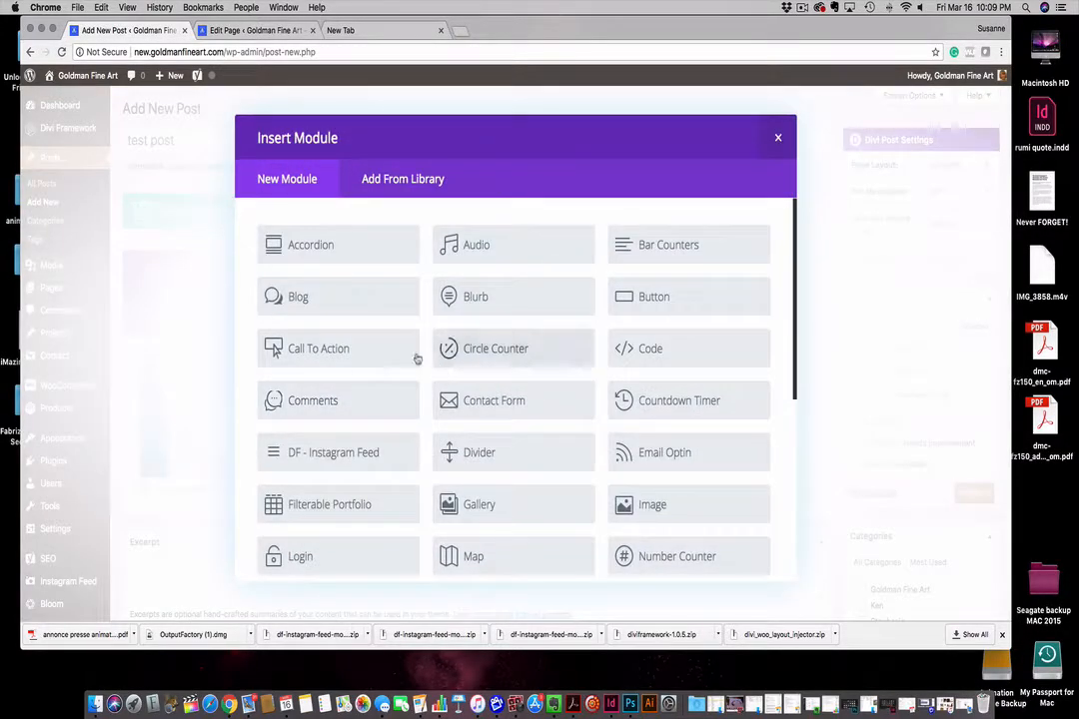
scroll(412, 361, down, 5)
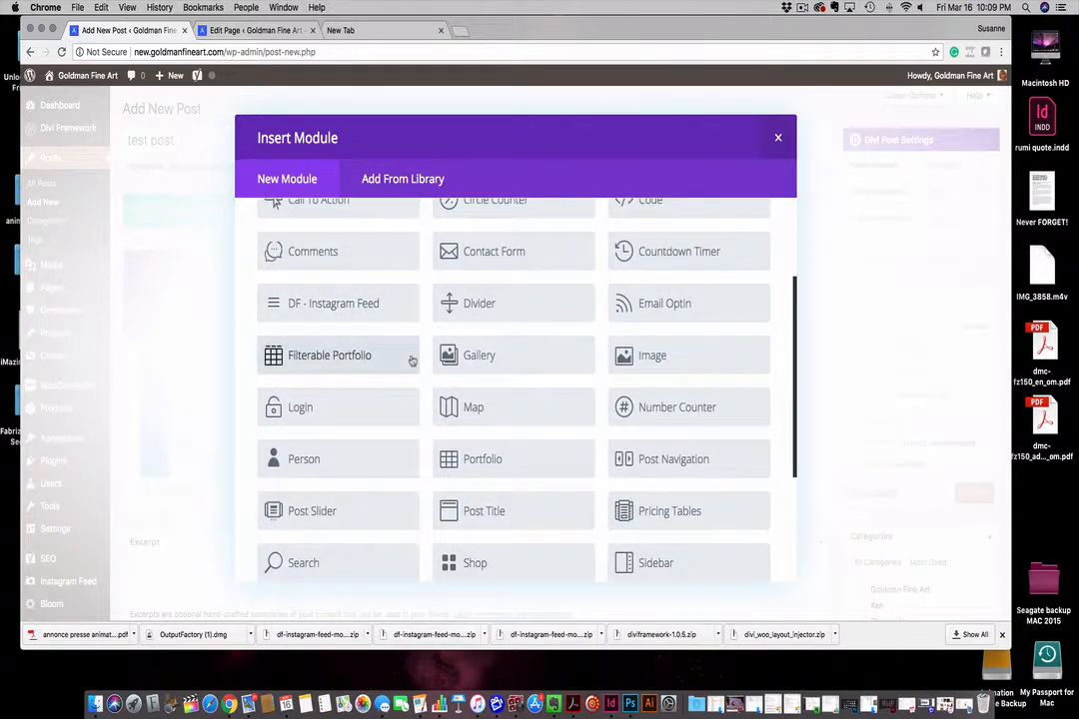
click(684, 333)
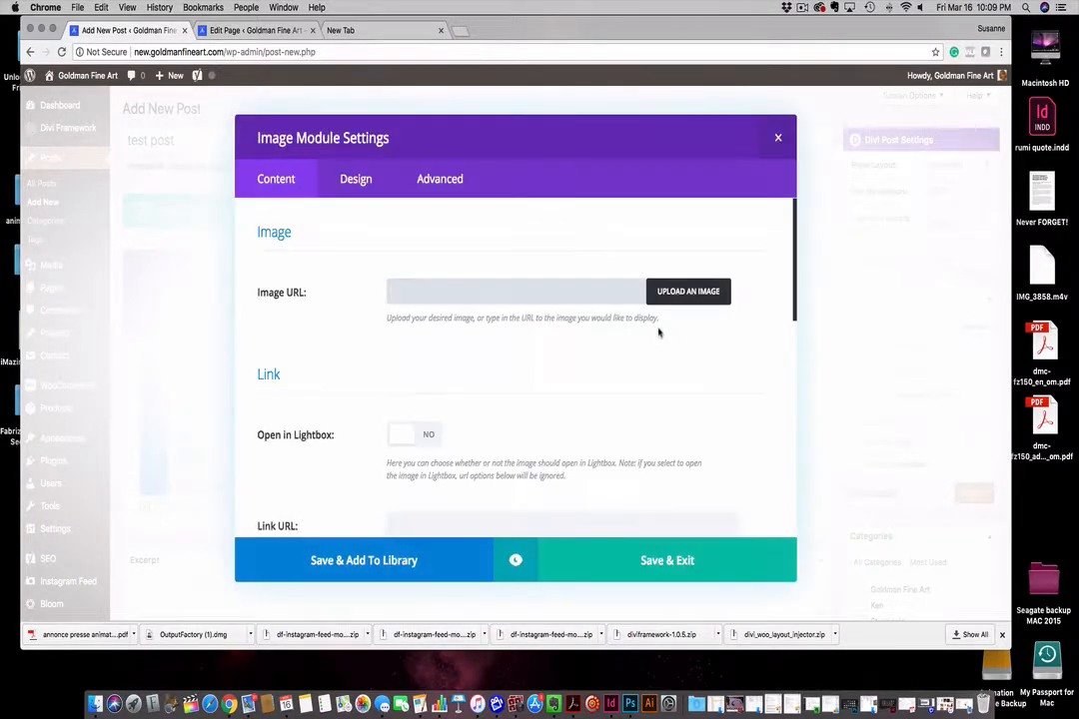
Set the Image module's picture to the Praying Man watercolor from the media library
click(688, 292)
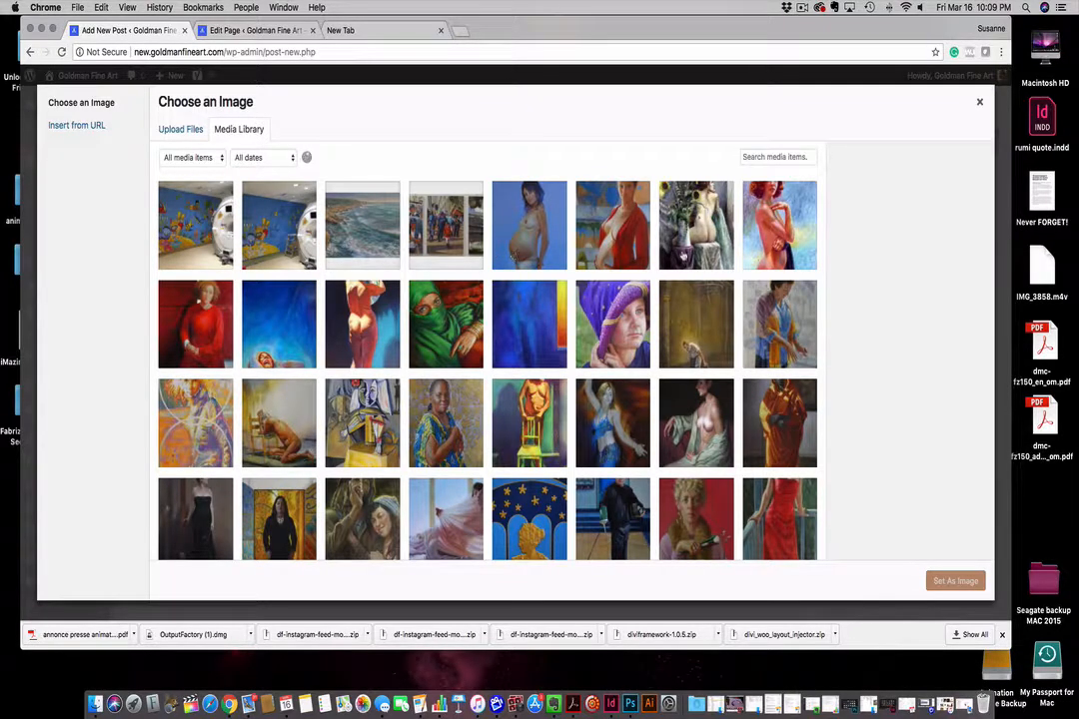
scroll(780, 268, down, 3)
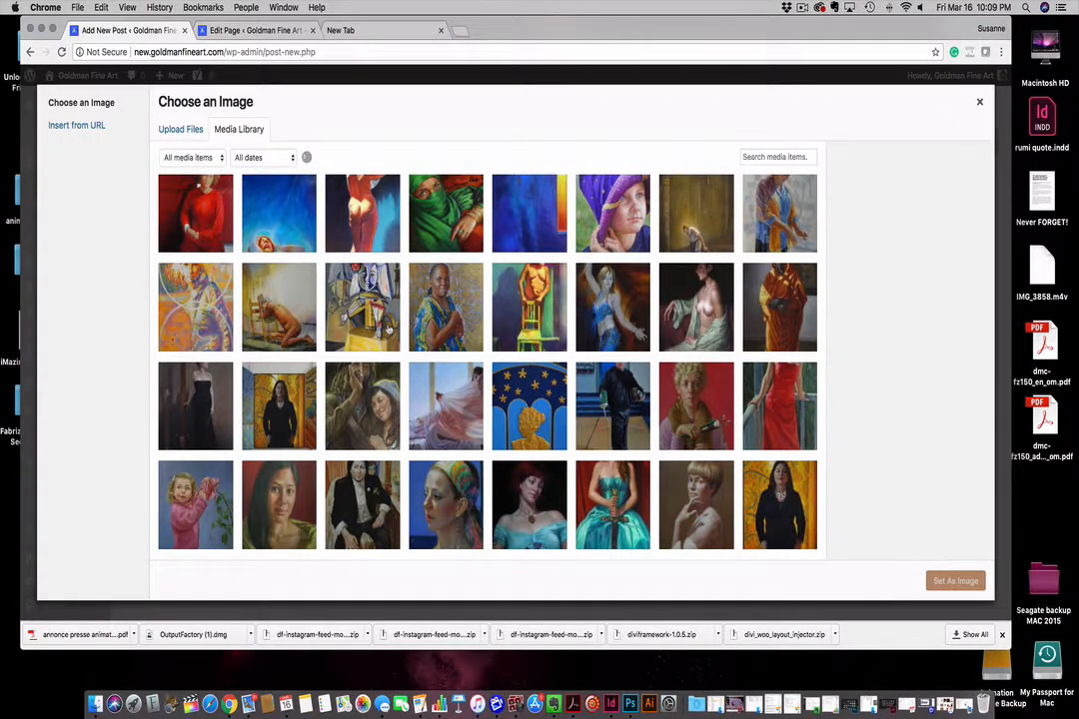
scroll(388, 329, up, 1)
click(251, 312)
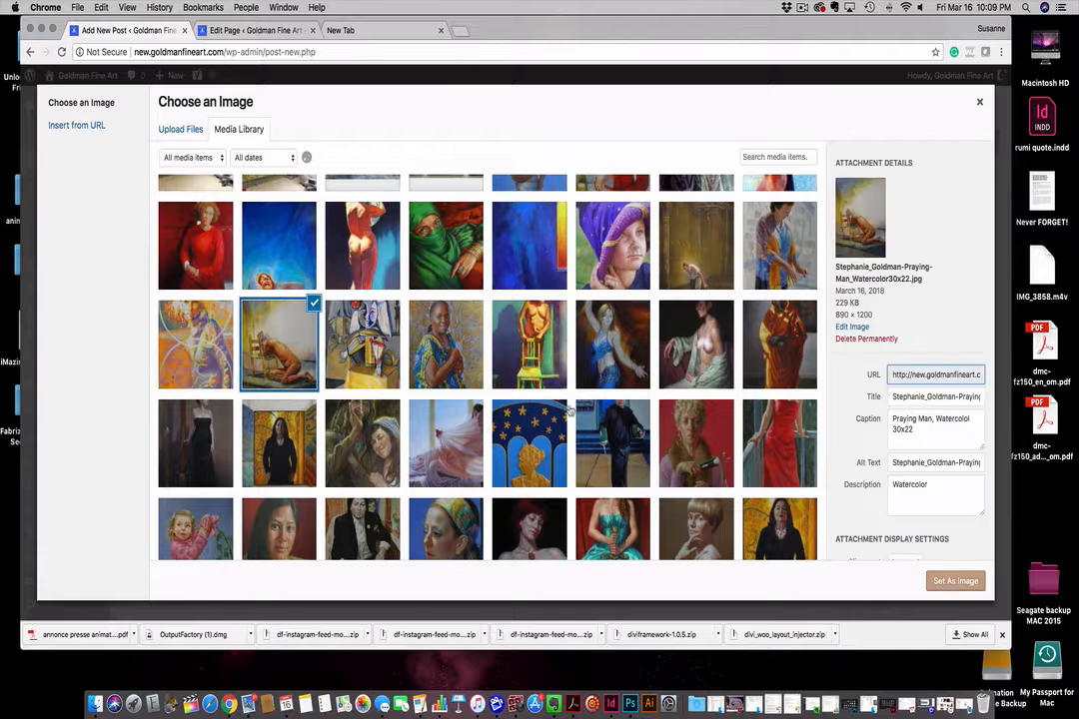
click(956, 581)
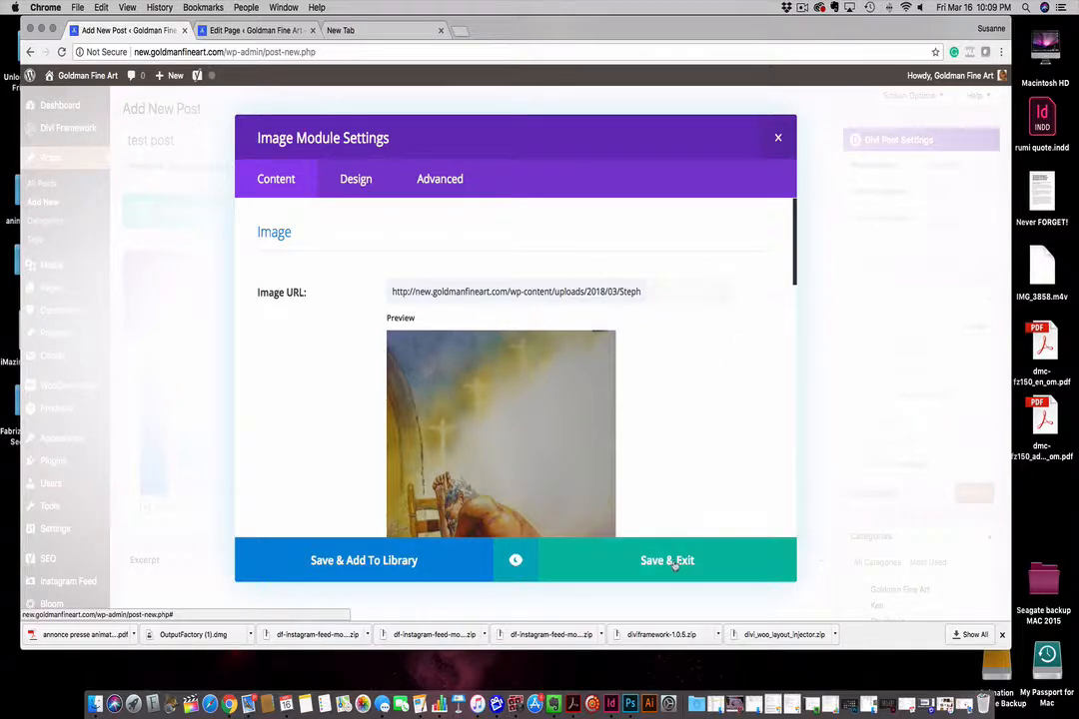
Center-align the image in the module's design settings and set its width to 71%
click(360, 181)
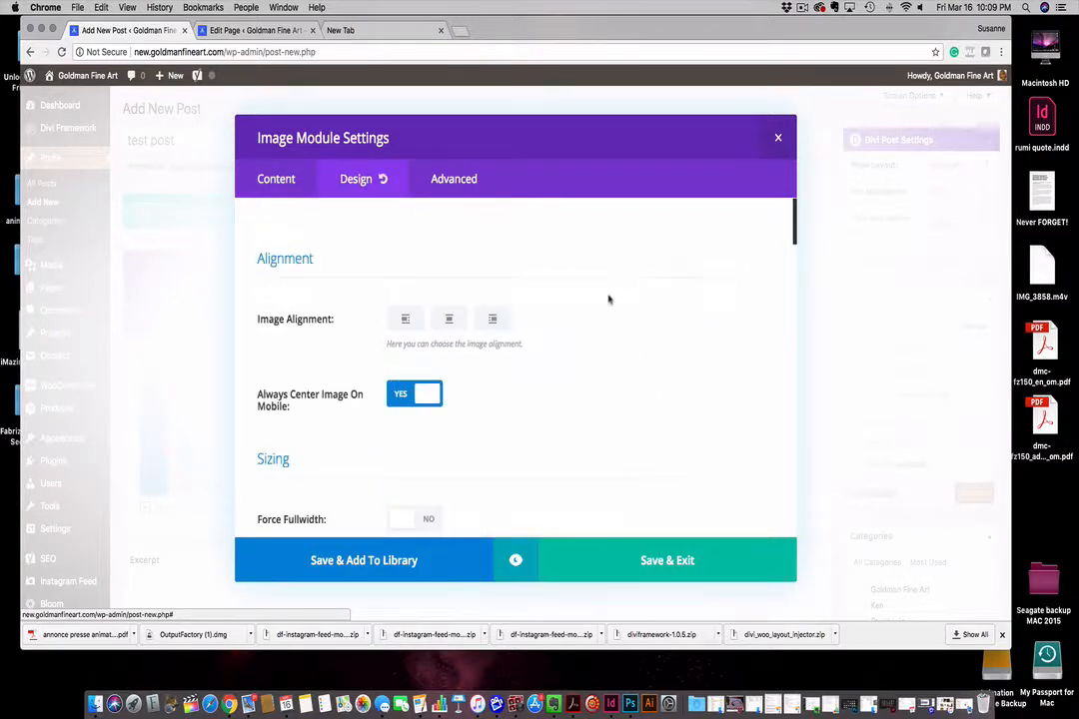
click(450, 317)
scroll(512, 426, down, 5)
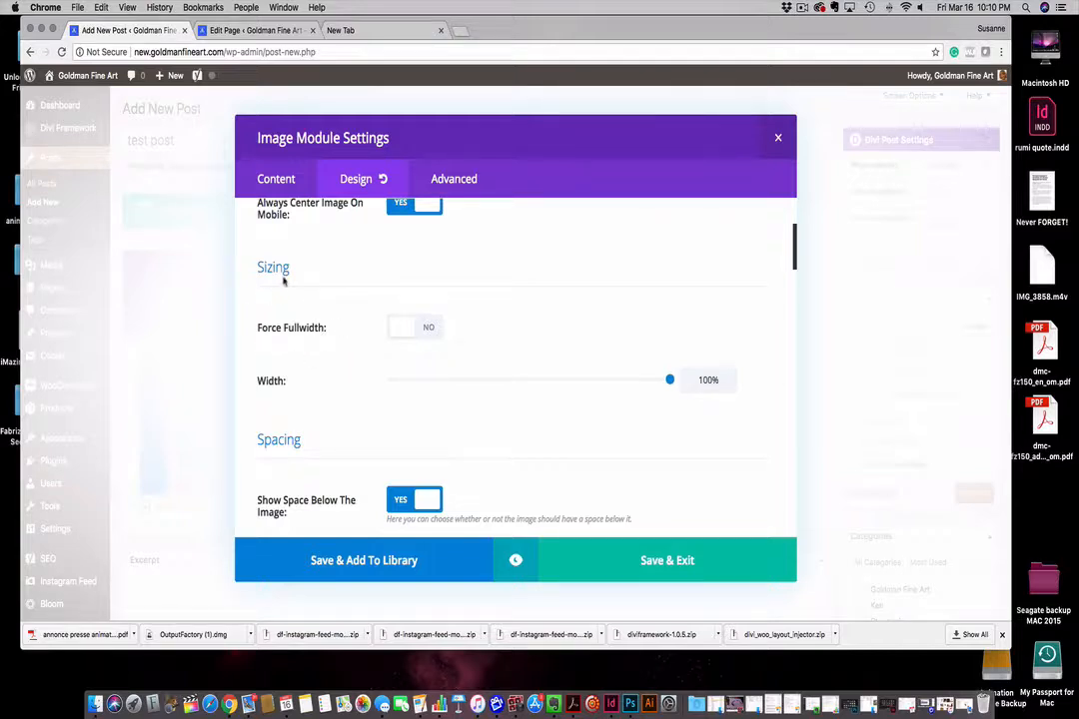
drag(670, 381, 590, 380)
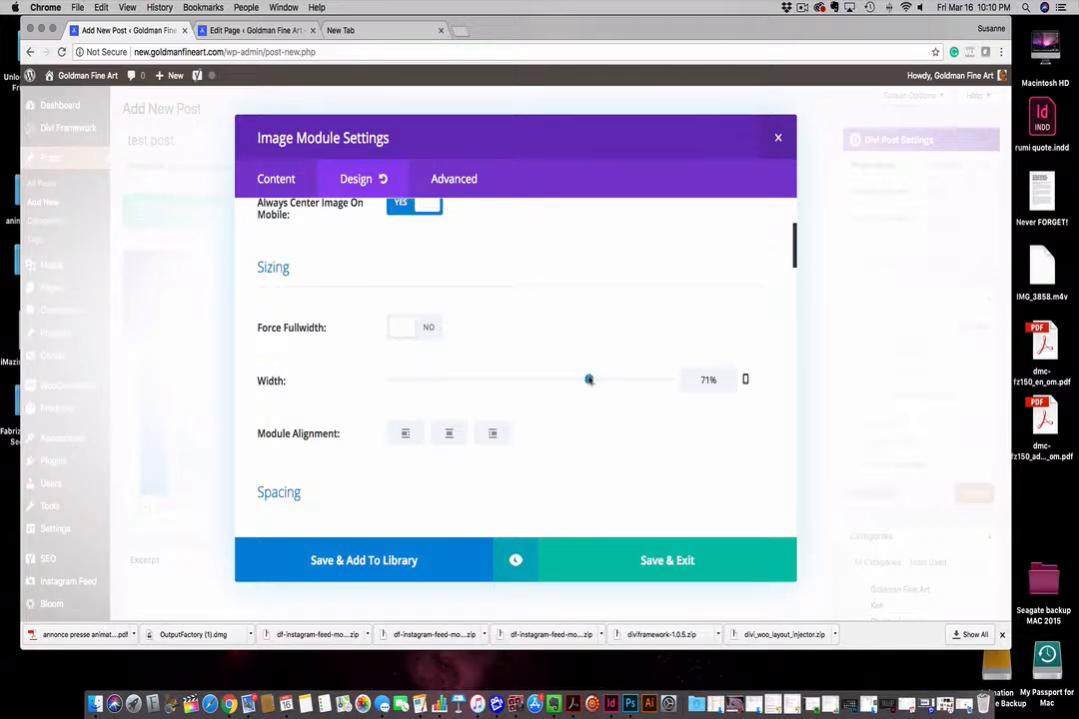
Preview the layout in desktop view from the MRI suite picture down to the painting, then save and close the Image module
click(515, 557)
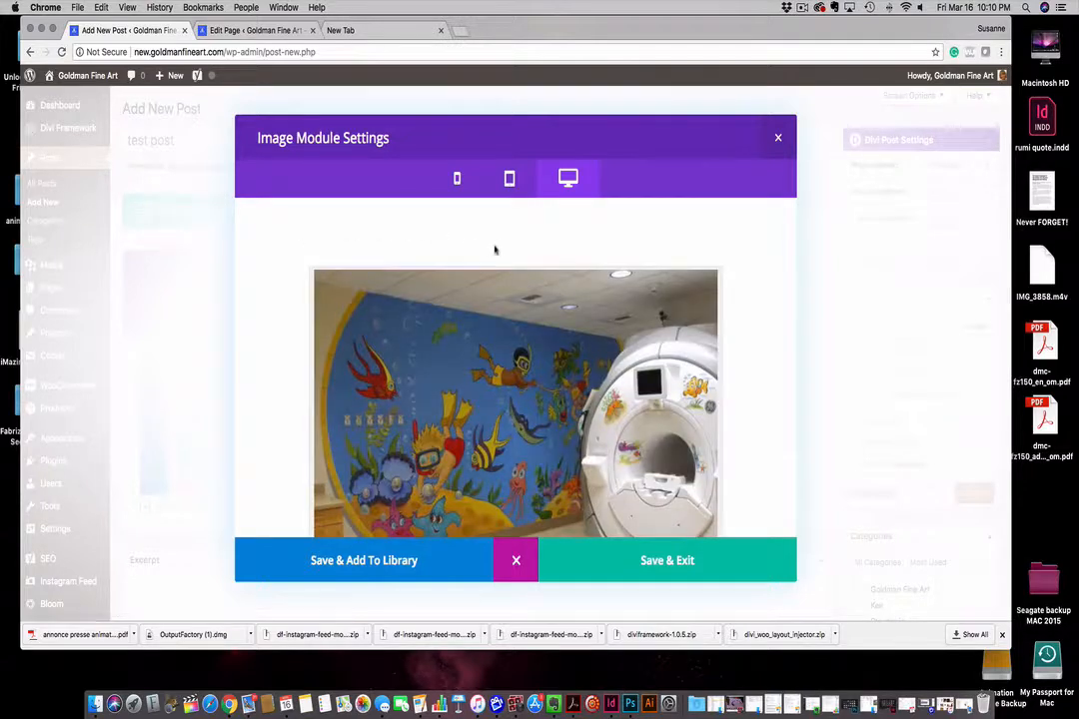
scroll(582, 394, down, 5)
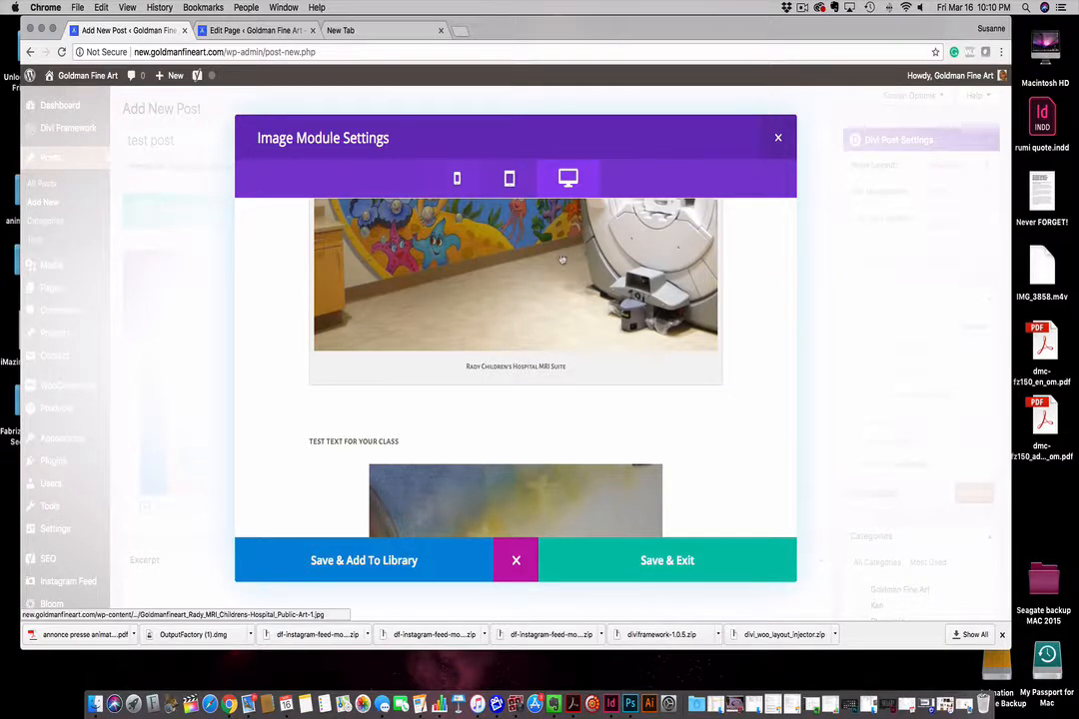
scroll(525, 342, down, 2)
scroll(523, 330, down, 5)
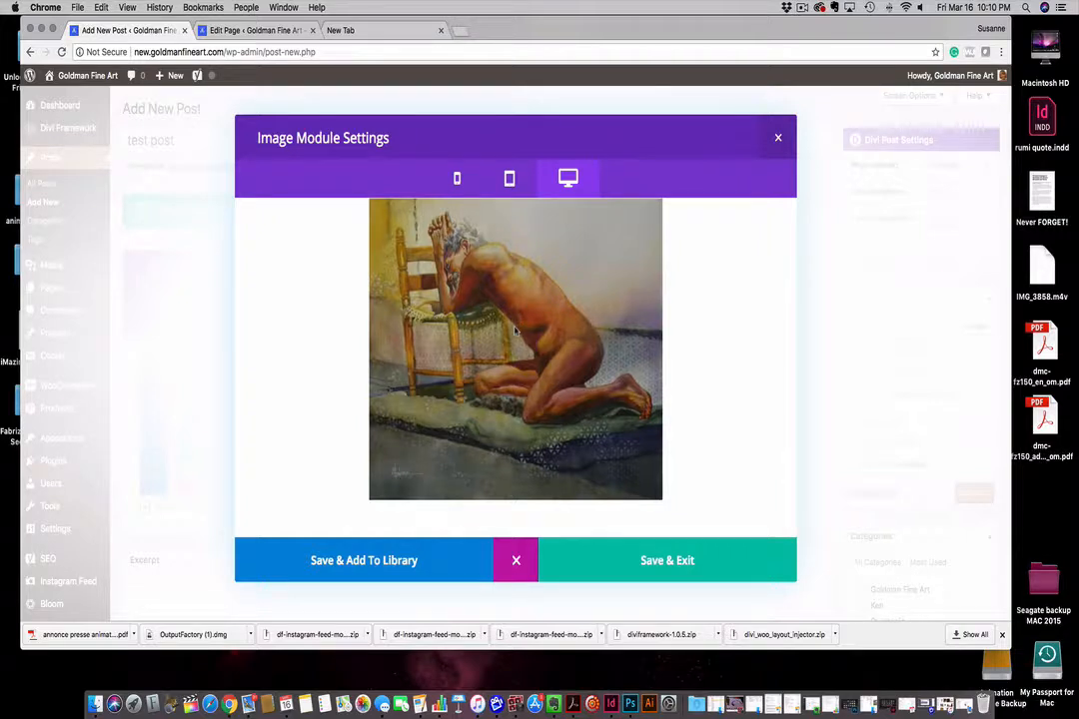
scroll(513, 321, up, 3)
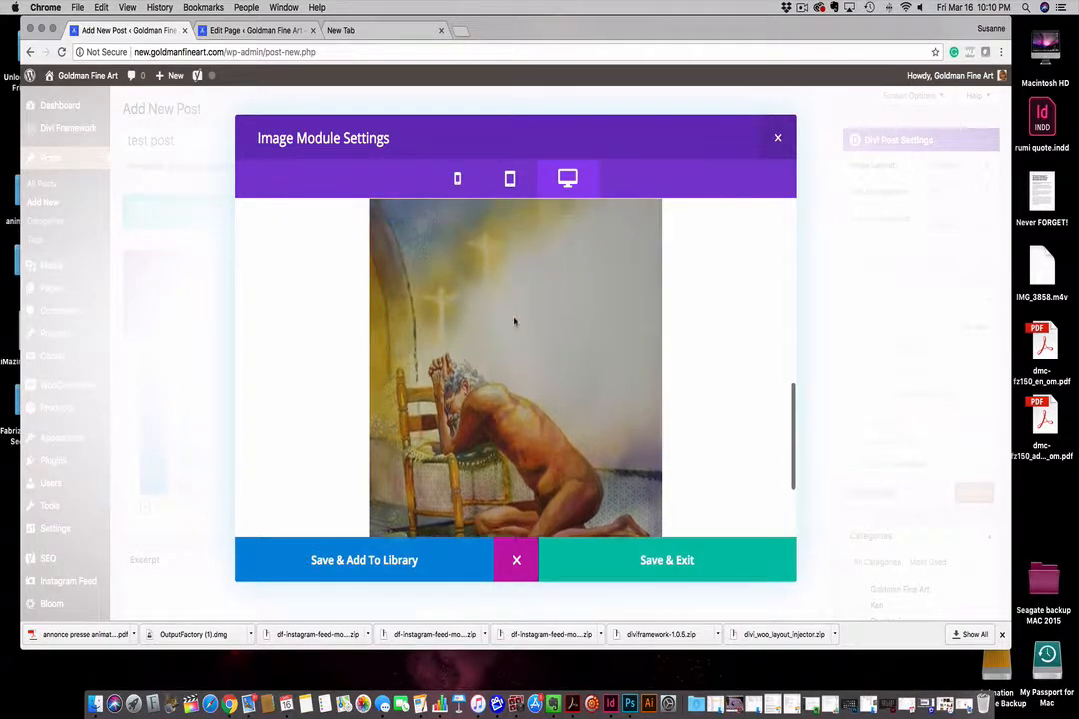
scroll(514, 320, up, 3)
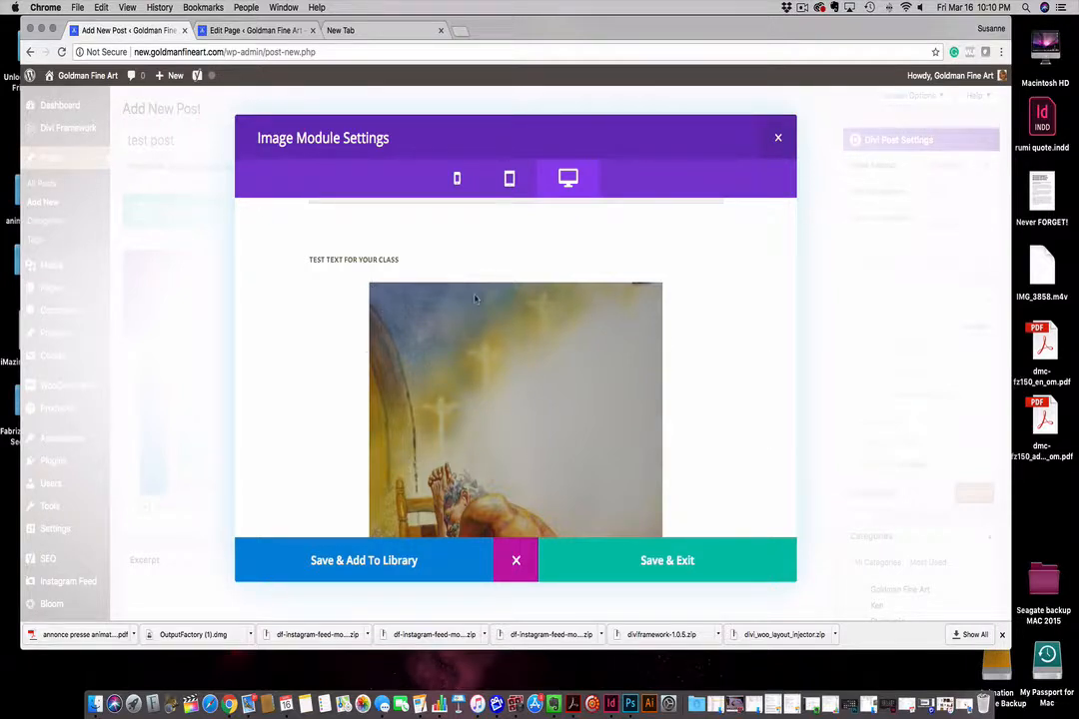
scroll(509, 253, up, 5)
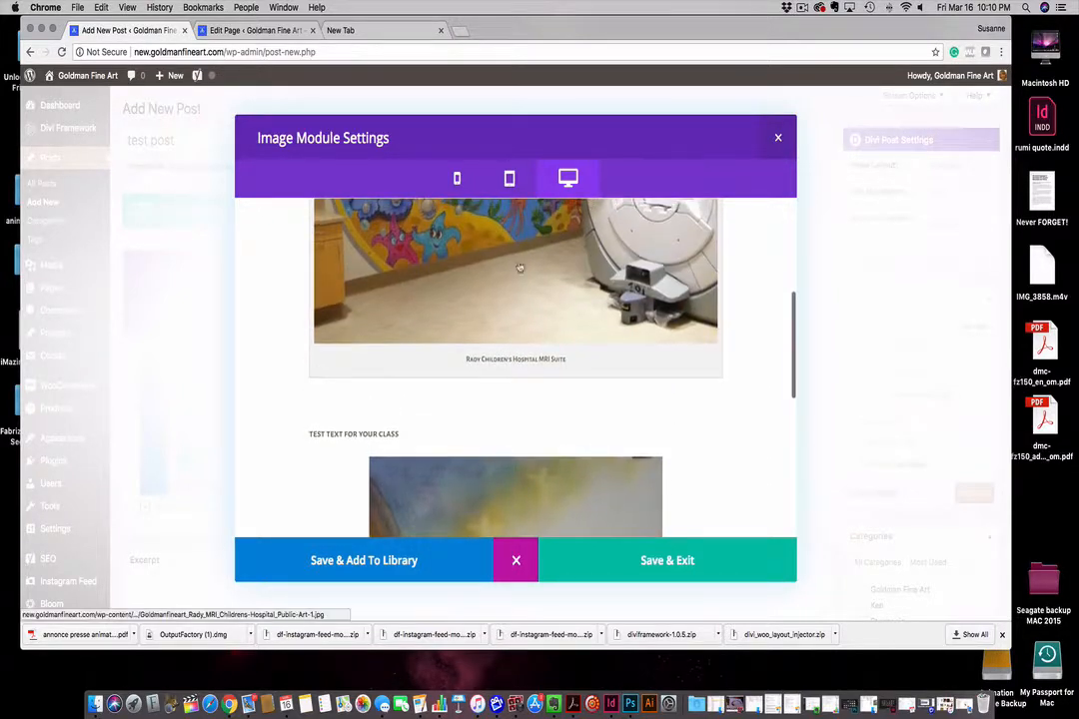
scroll(519, 267, down, 5)
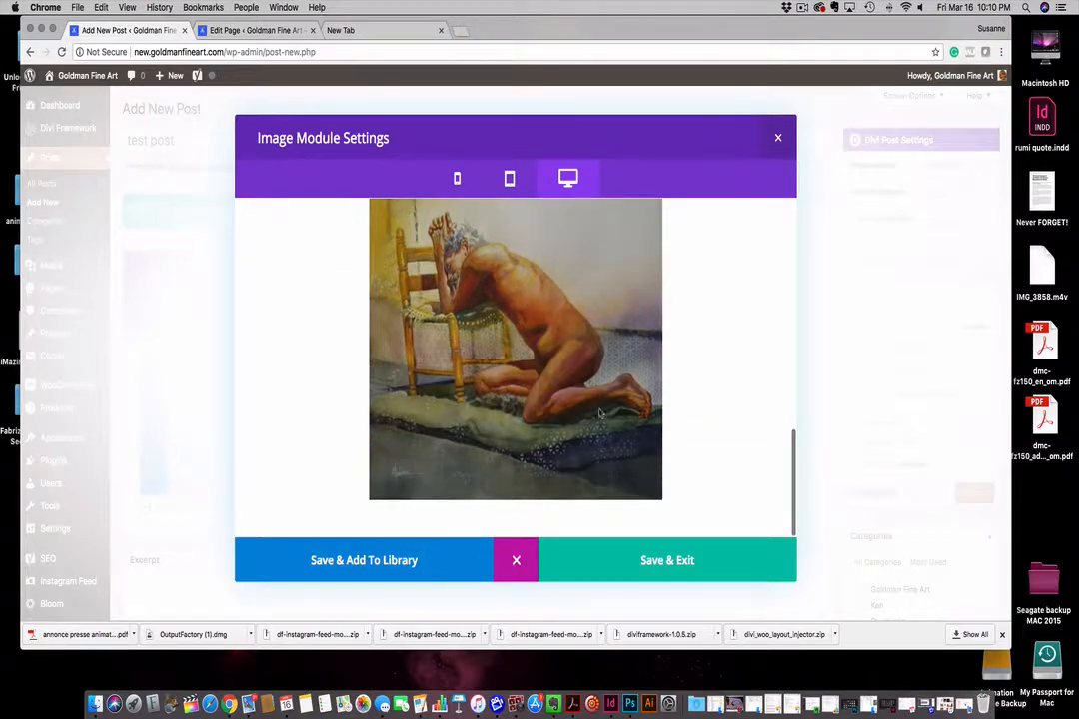
click(609, 563)
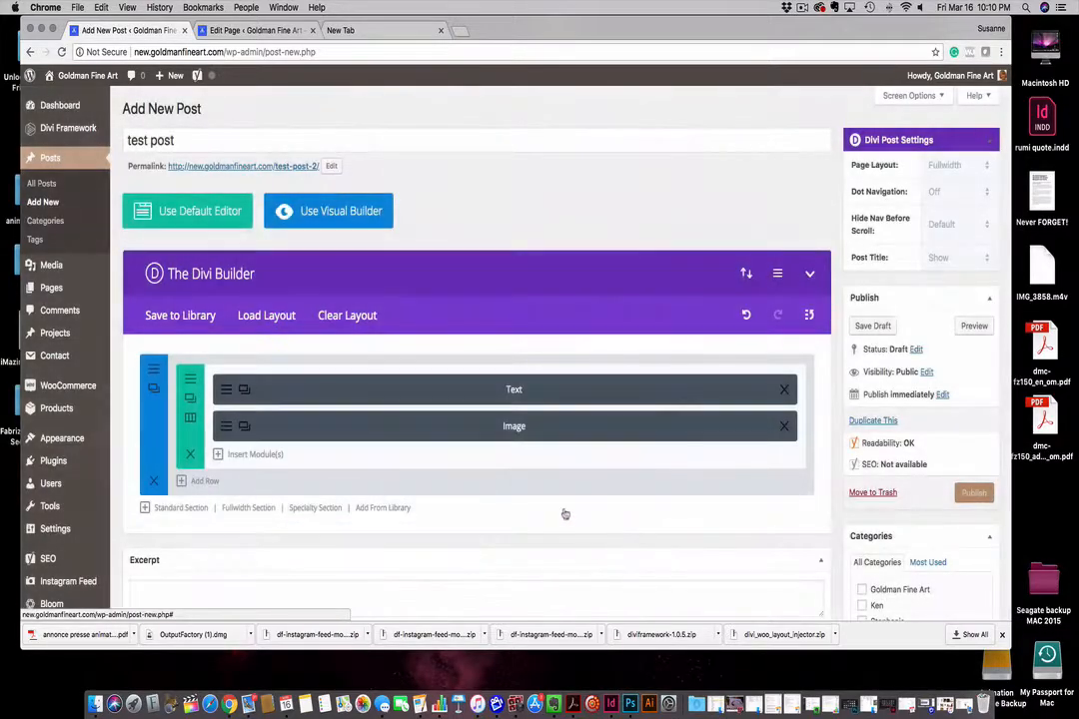
Rearrange the row into two half-width columns with Image in the first and Text in the second, and save the post as a draft
drag(360, 421, 592, 390)
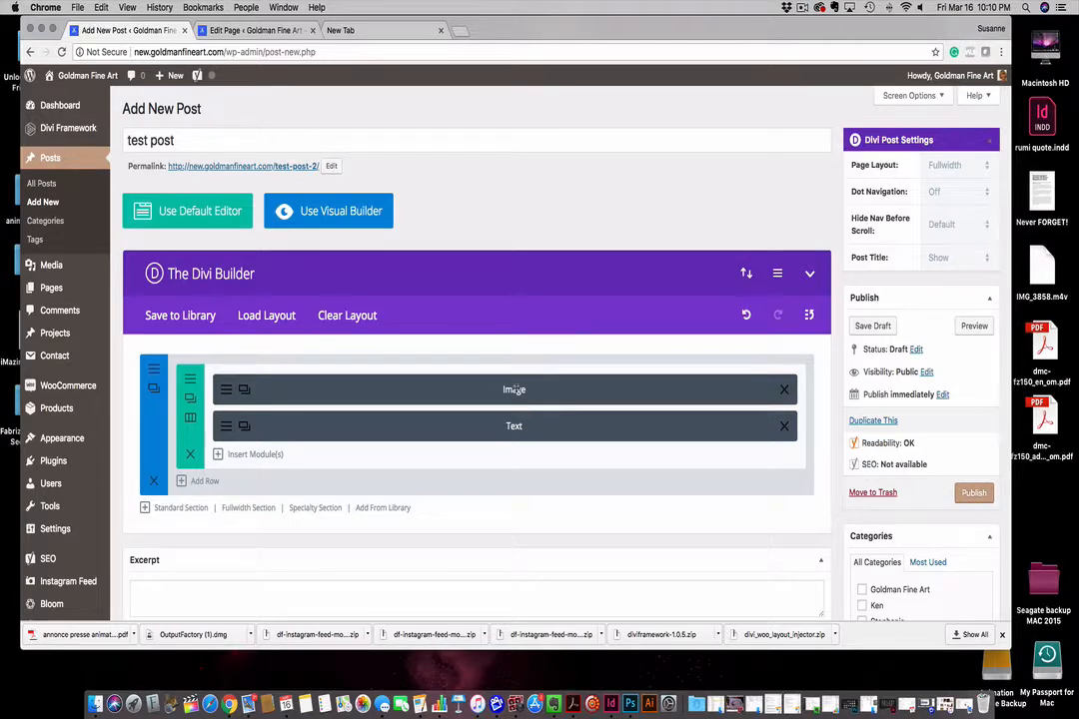
click(191, 418)
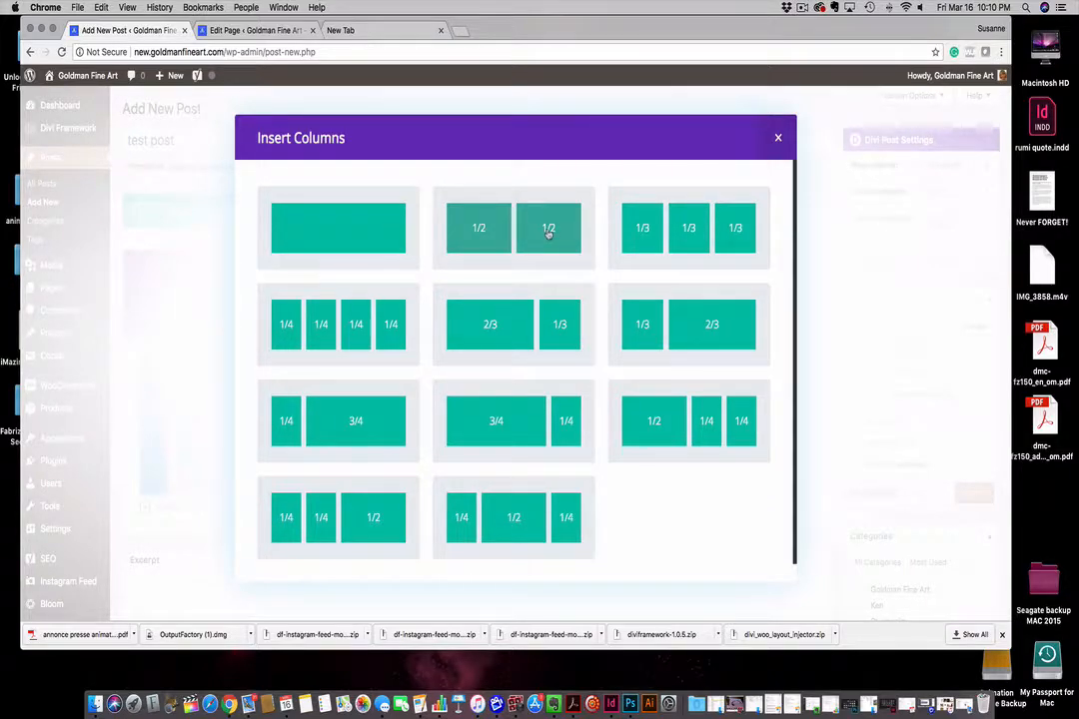
click(546, 234)
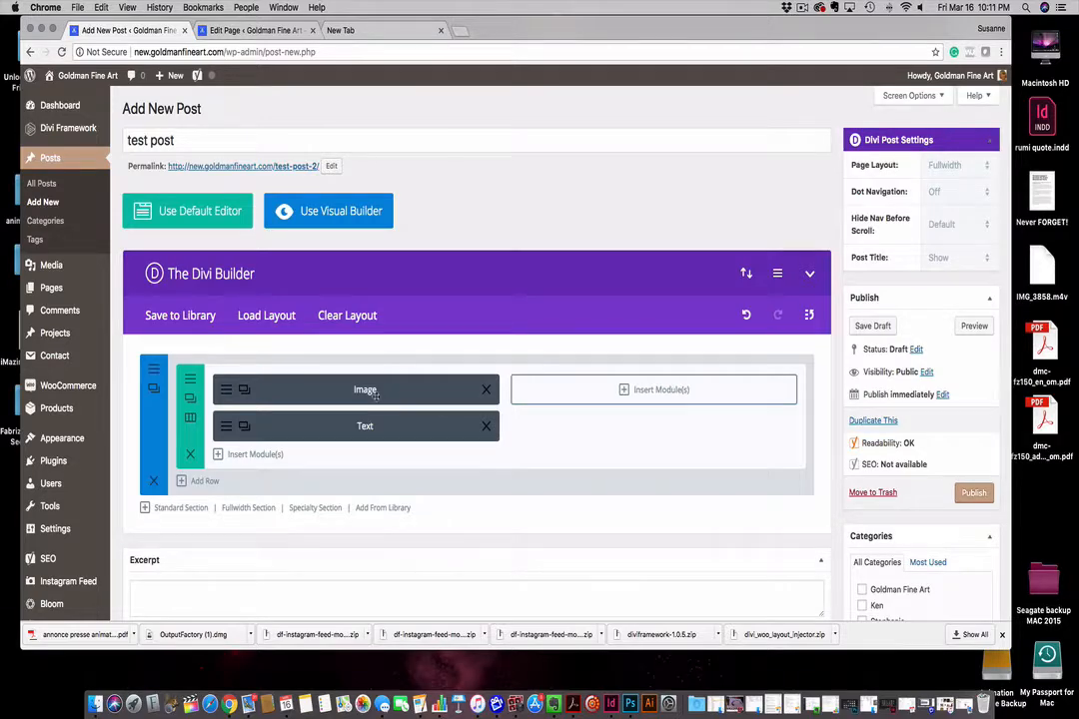
drag(402, 424, 639, 385)
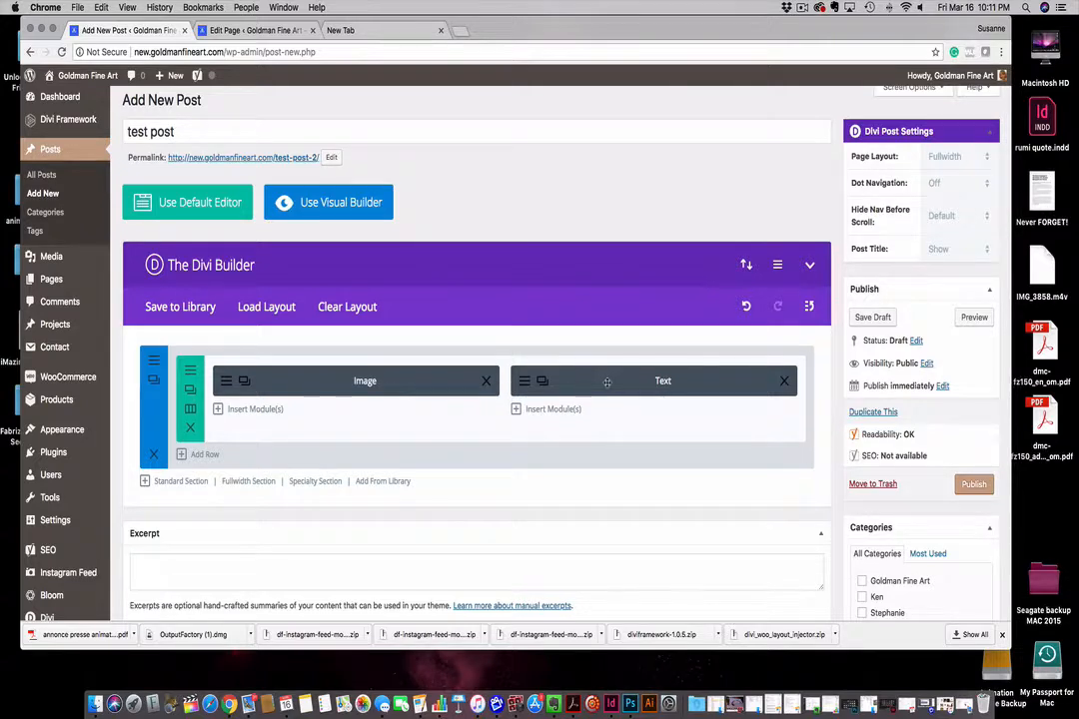
click(871, 317)
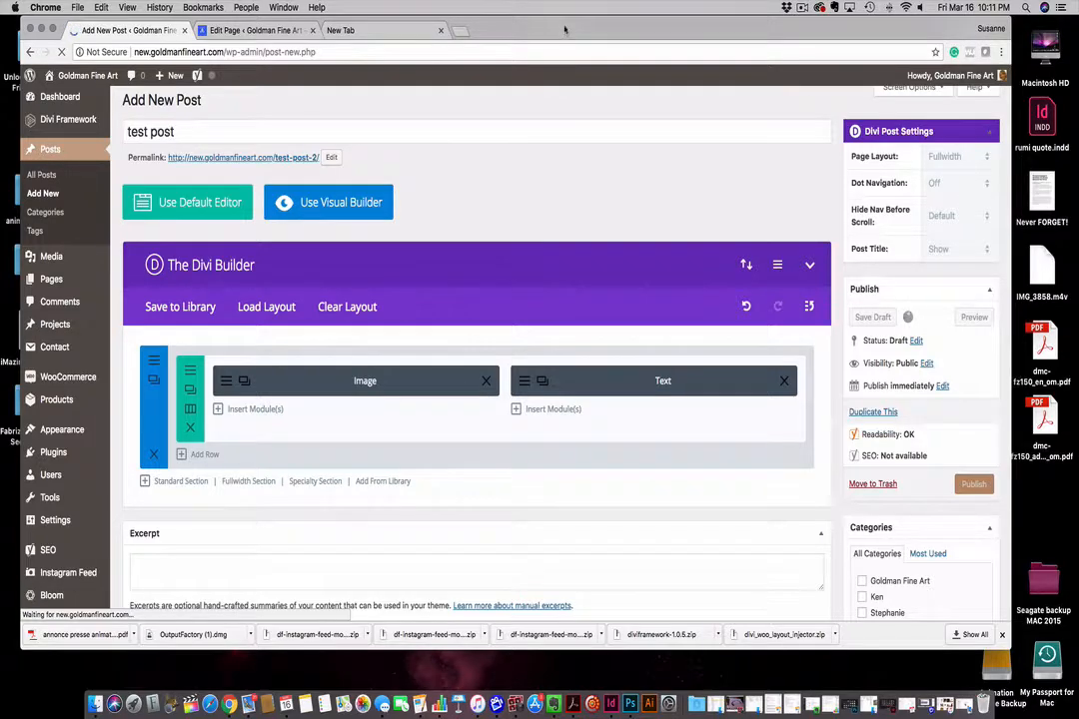
On the Classes & Workshops page open for editing in the other tab, set the page layout to Fullwidth and update the page
mouse_move(565, 30)
mouse_down()
mouse_move(573, 76)
mouse_move(561, 32)
mouse_up()
click(232, 32)
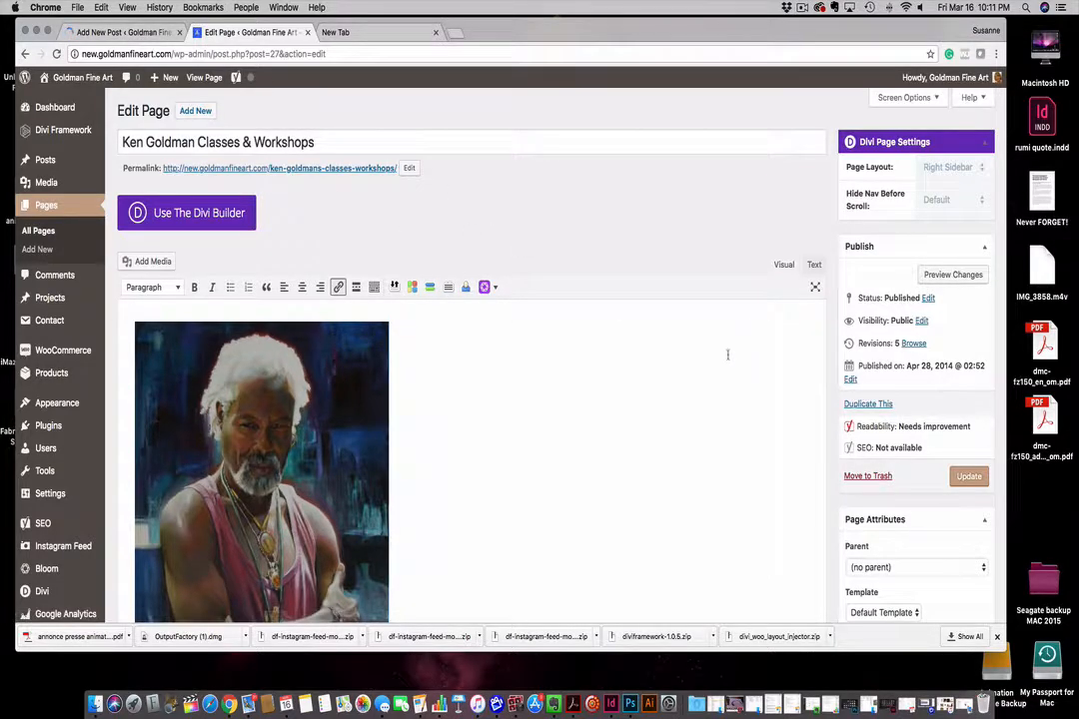
scroll(728, 356, down, 8)
scroll(728, 355, down, 5)
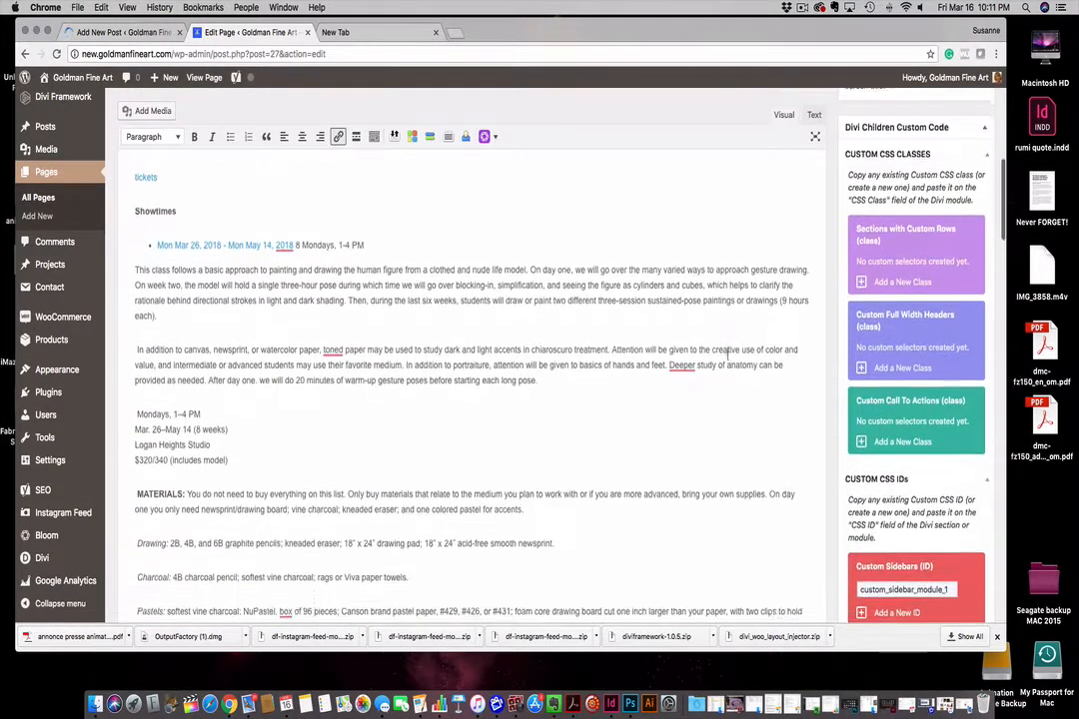
scroll(728, 354, up, 12)
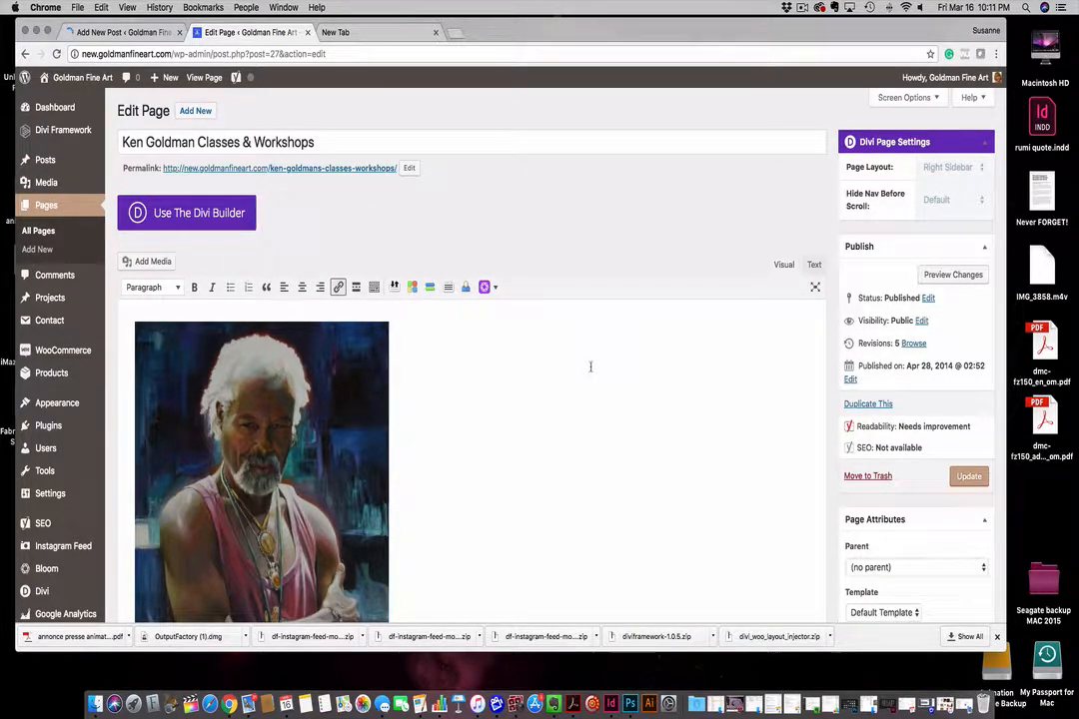
click(979, 167)
click(945, 193)
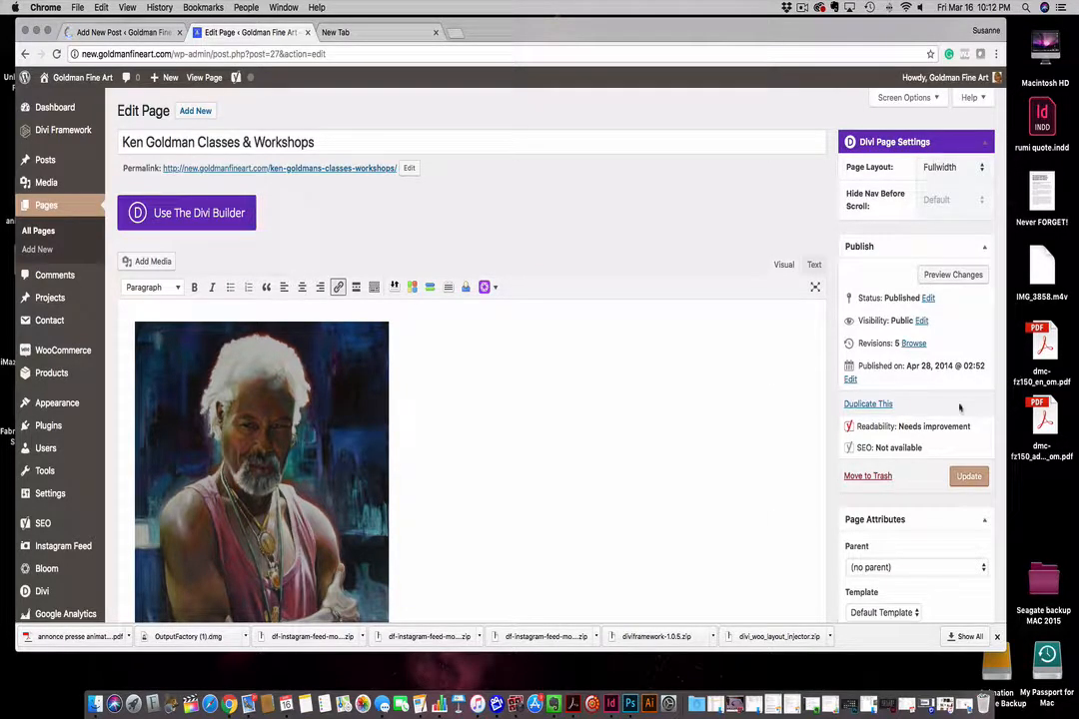
click(969, 478)
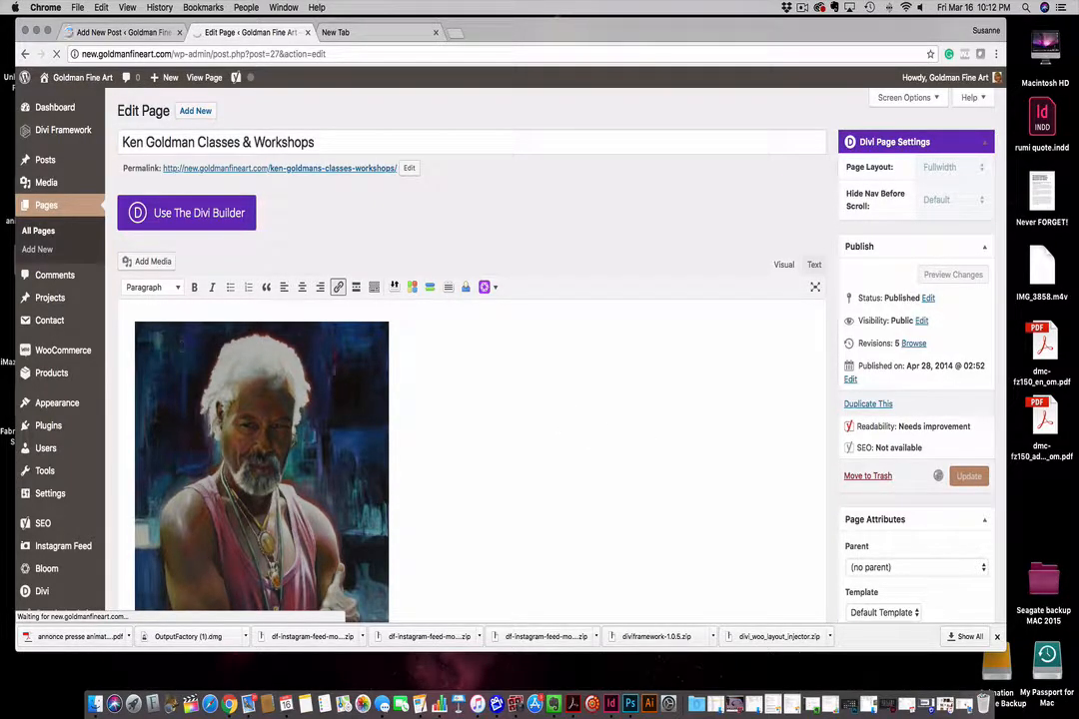
scroll(285, 387, down, 10)
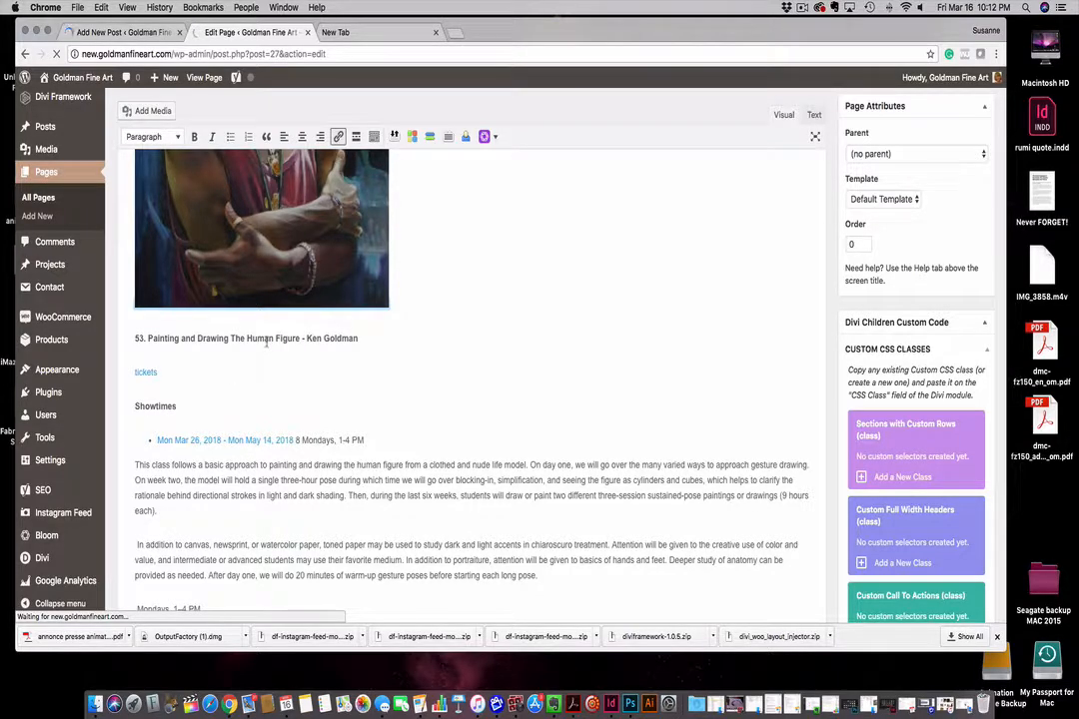
Return to the test post and switch the computer's Wi-Fi connection to the SUKIMAR-5G network
click(105, 33)
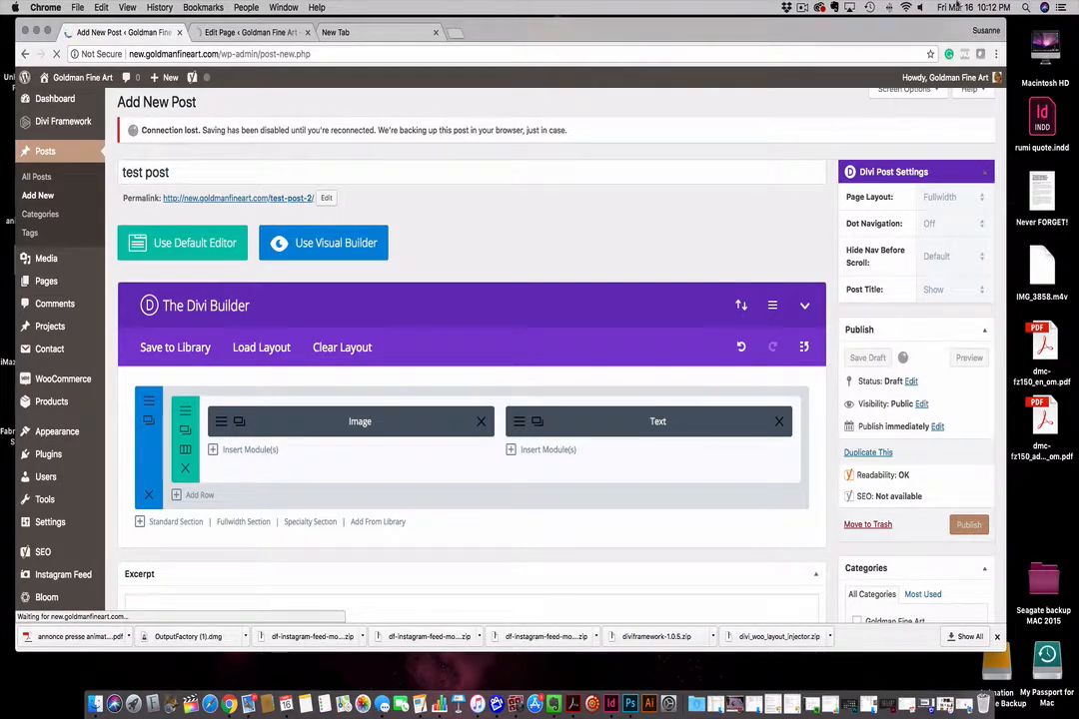
click(906, 8)
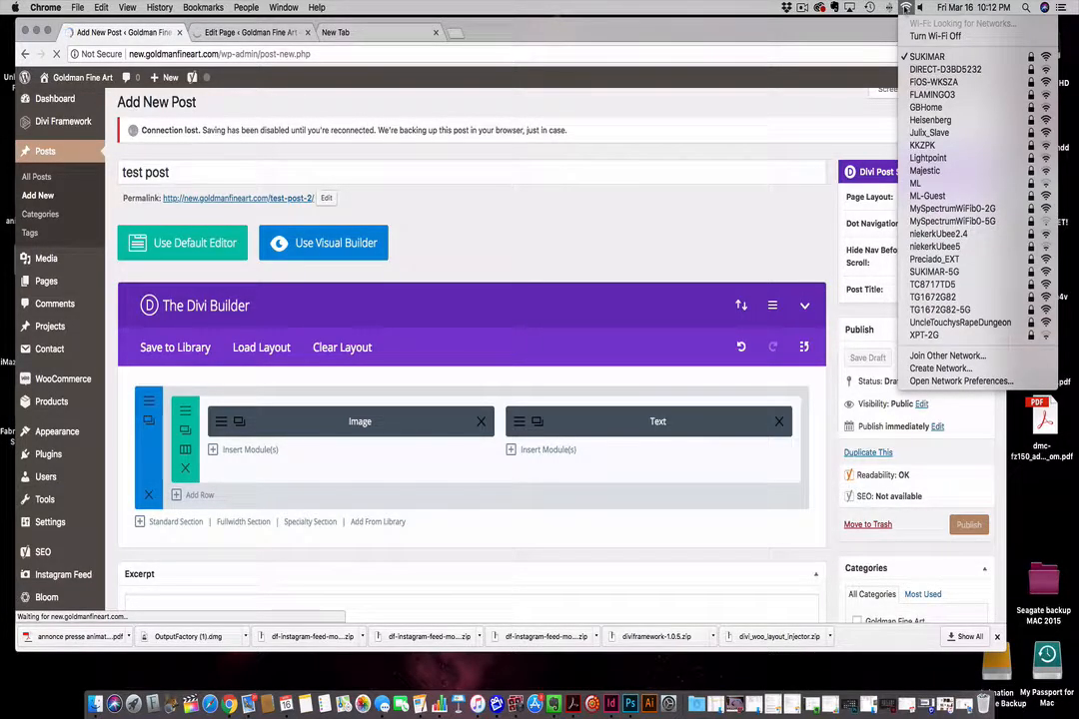
click(944, 272)
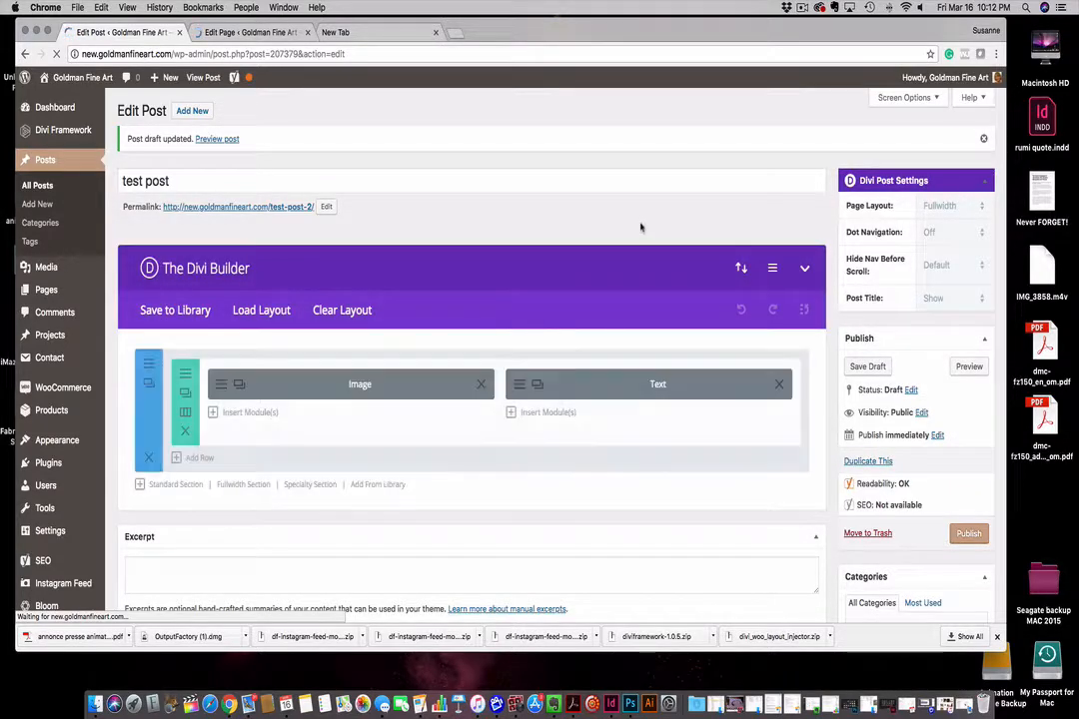
Open the test post's preview in a new browser tab and close the "Page not found" tab
right_click(976, 367)
click(859, 367)
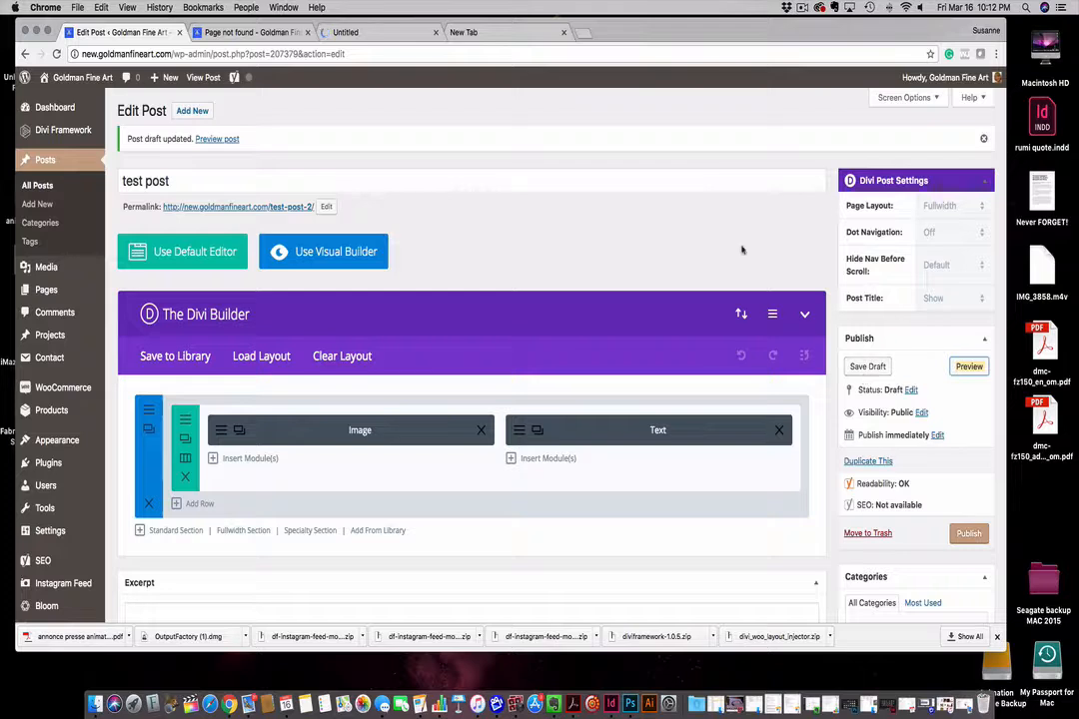
click(399, 35)
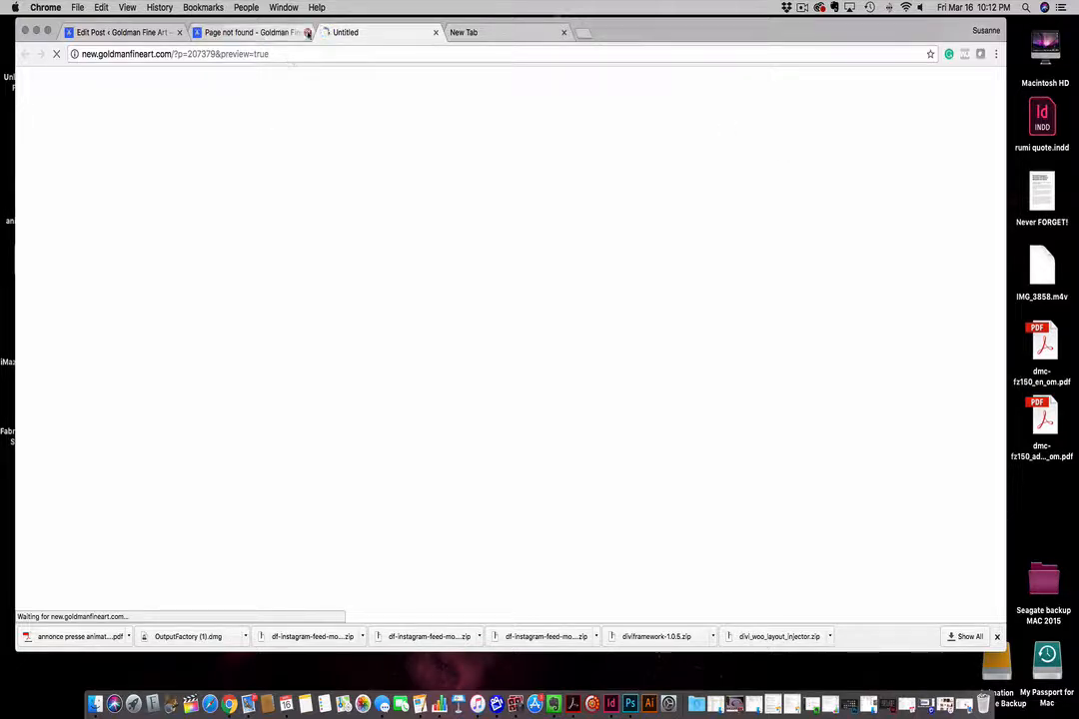
click(308, 32)
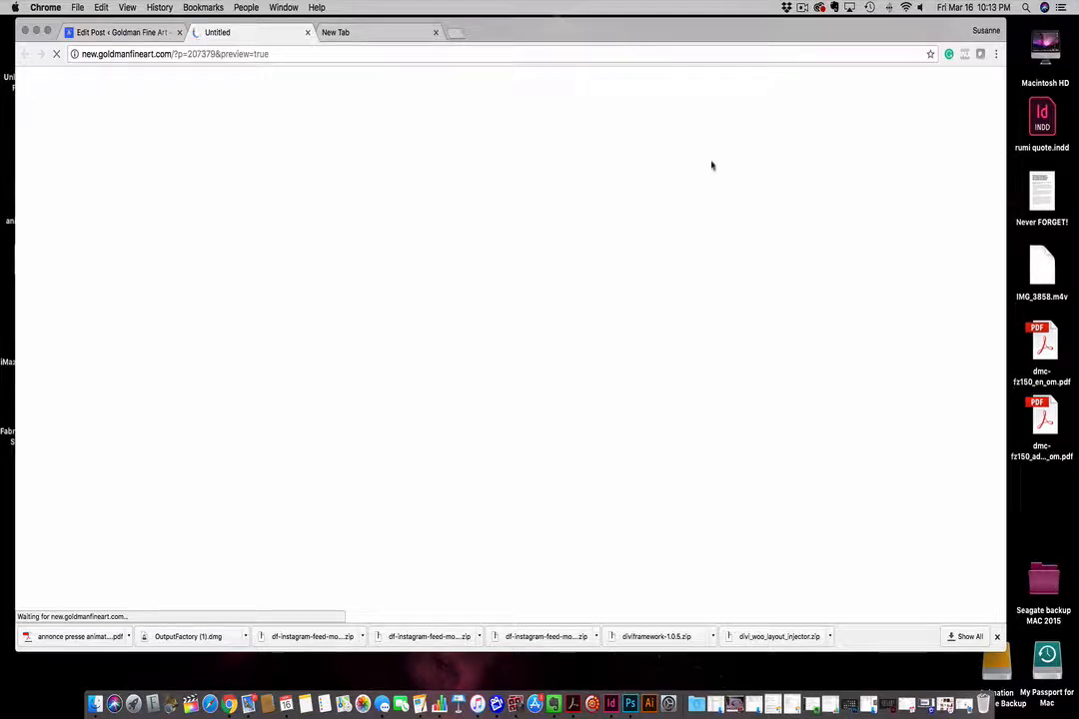
Examine the test post's preview from the title through the image and text columns down to the footer
click(119, 32)
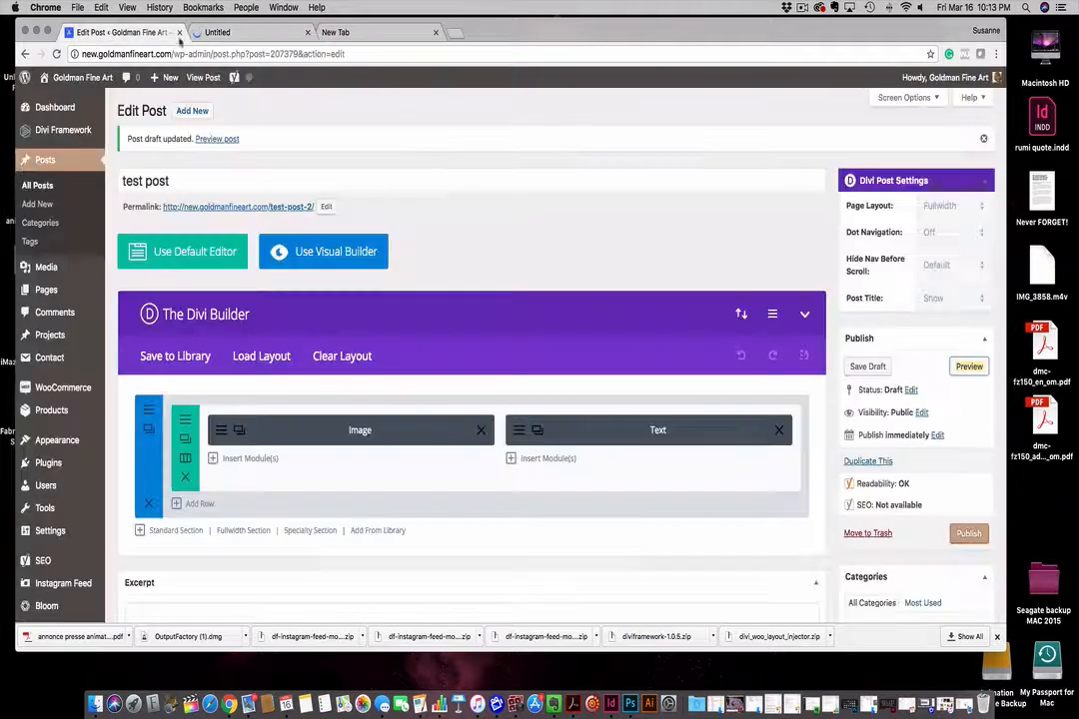
click(245, 32)
scroll(836, 198, down, 5)
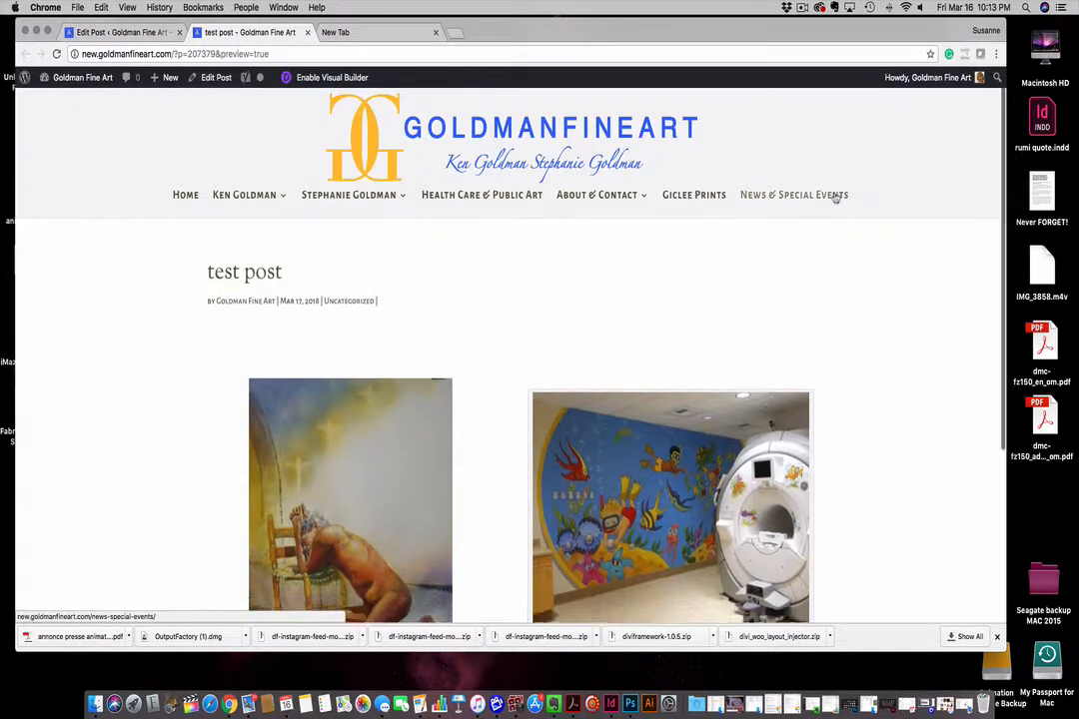
scroll(836, 198, up, 2)
scroll(835, 197, down, 1)
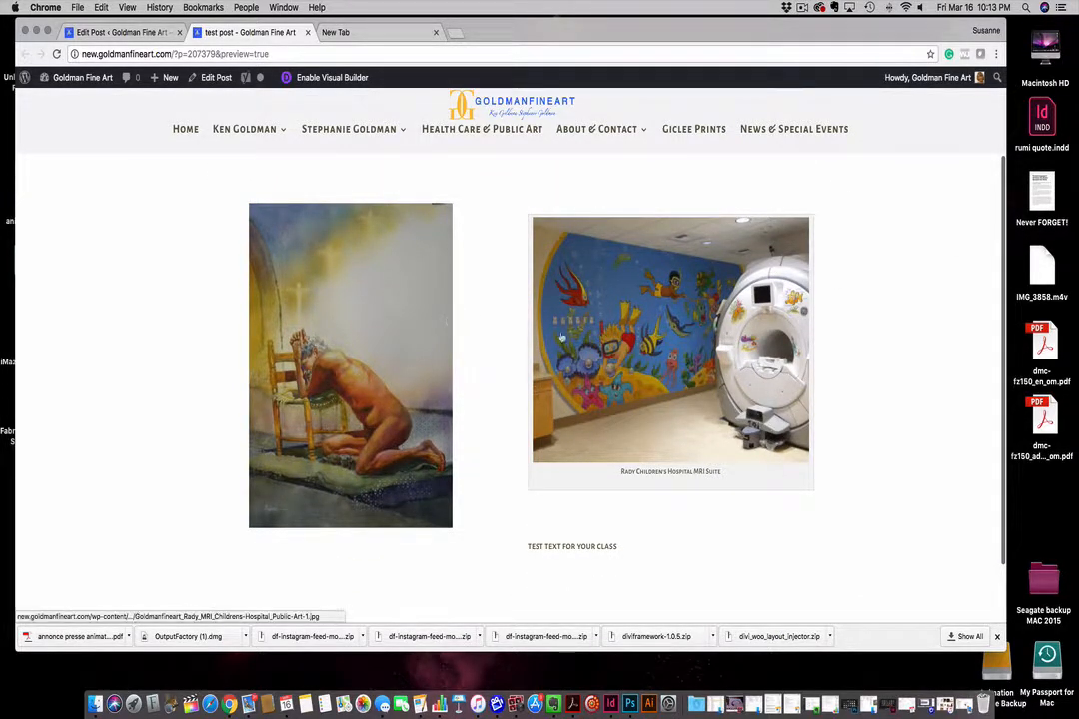
scroll(722, 340, up, 5)
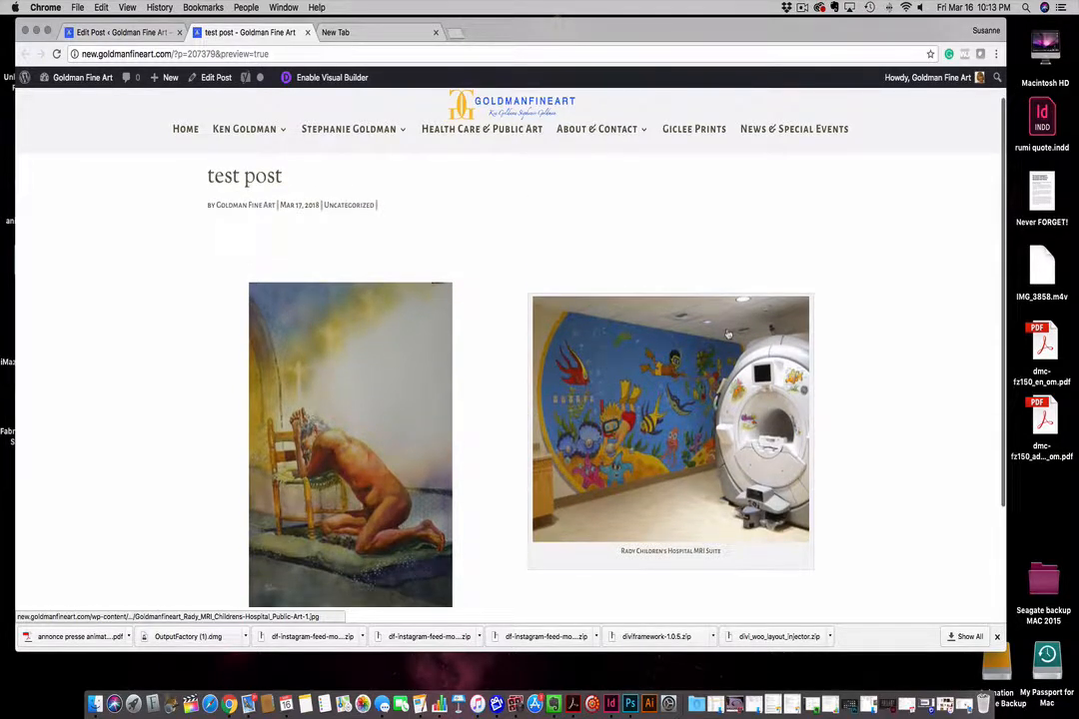
scroll(728, 334, down, 3)
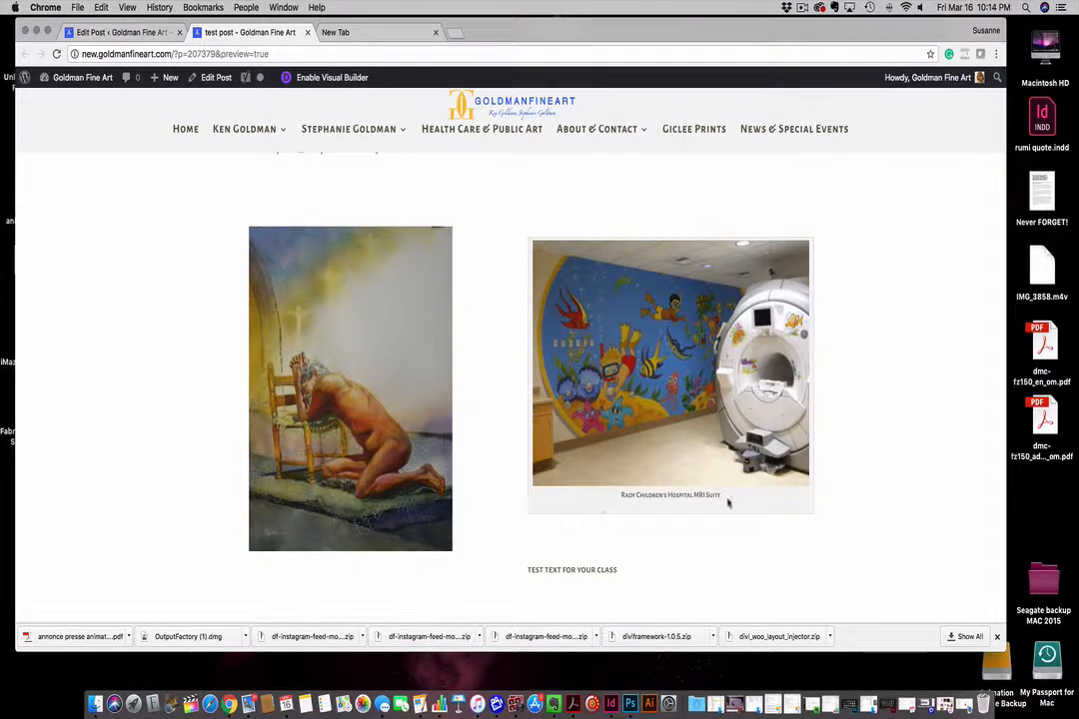
scroll(371, 465, up, 1)
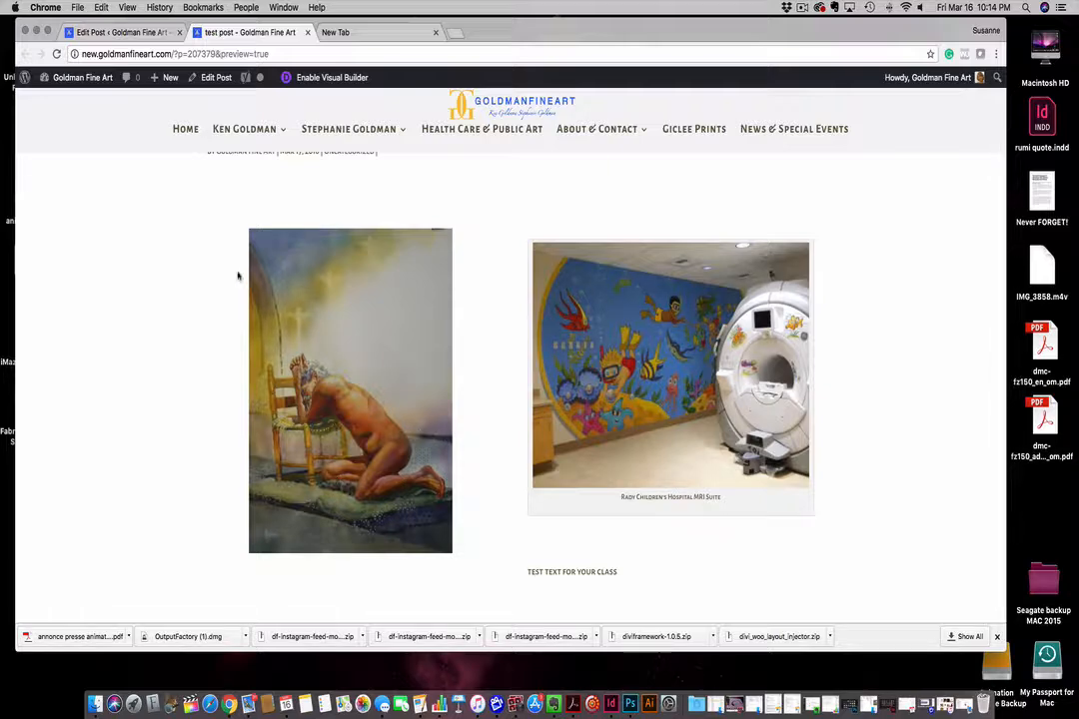
scroll(761, 543, down, 3)
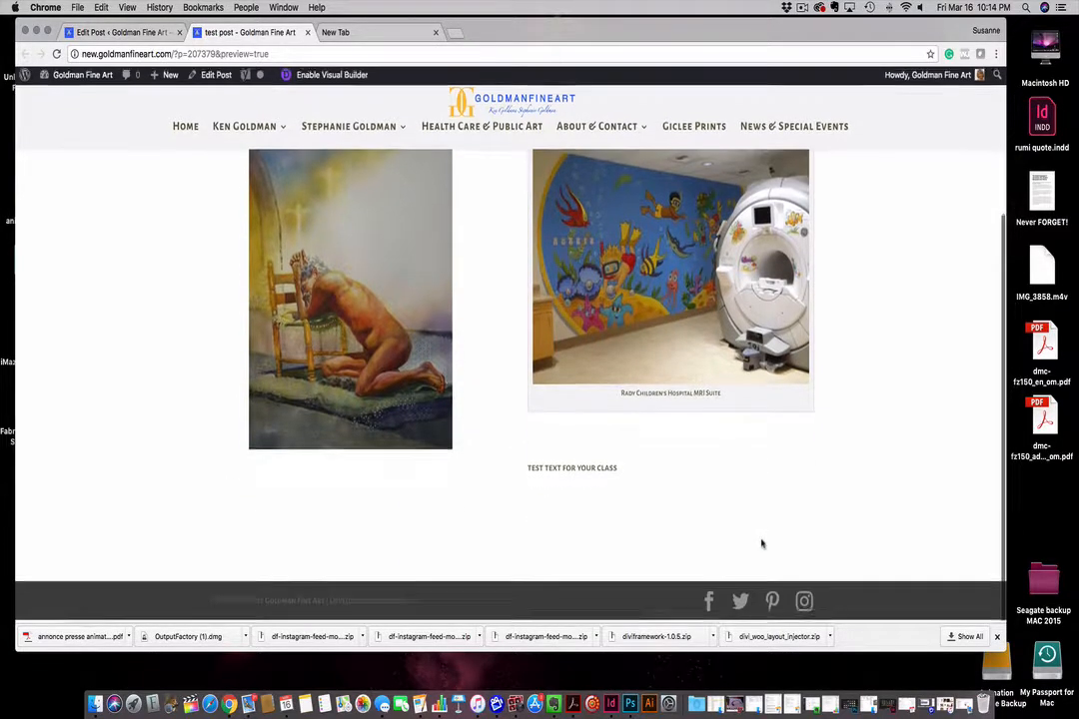
scroll(761, 543, up, 5)
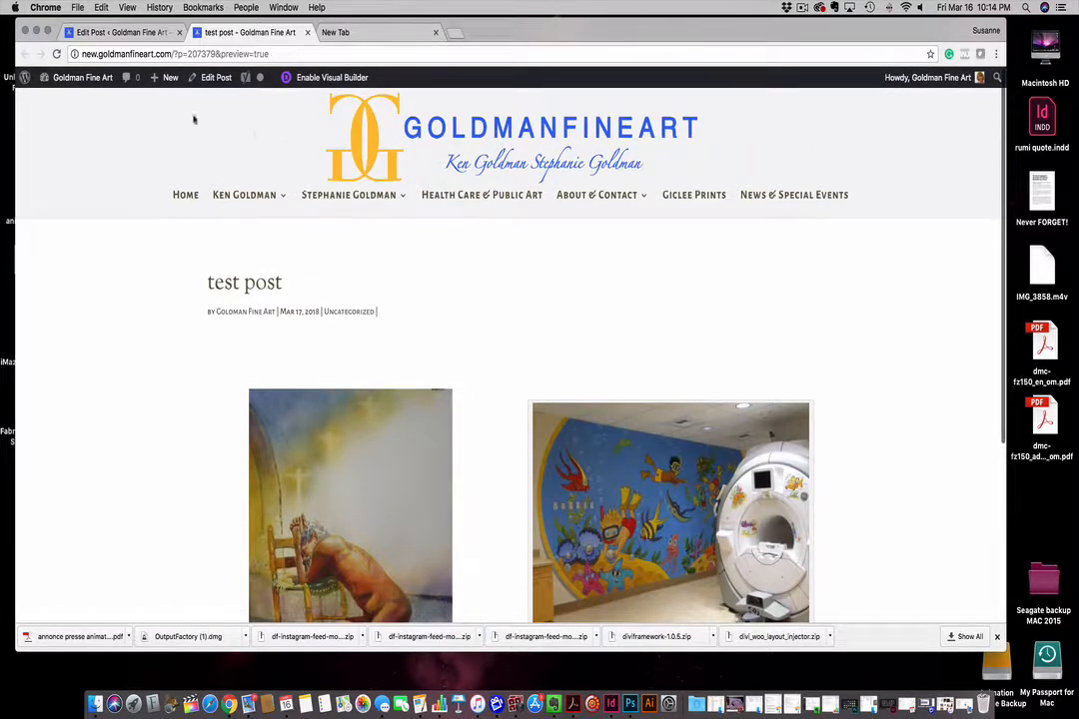
Open the test post for editing from its preview and look over its builder layout and post settings
click(207, 81)
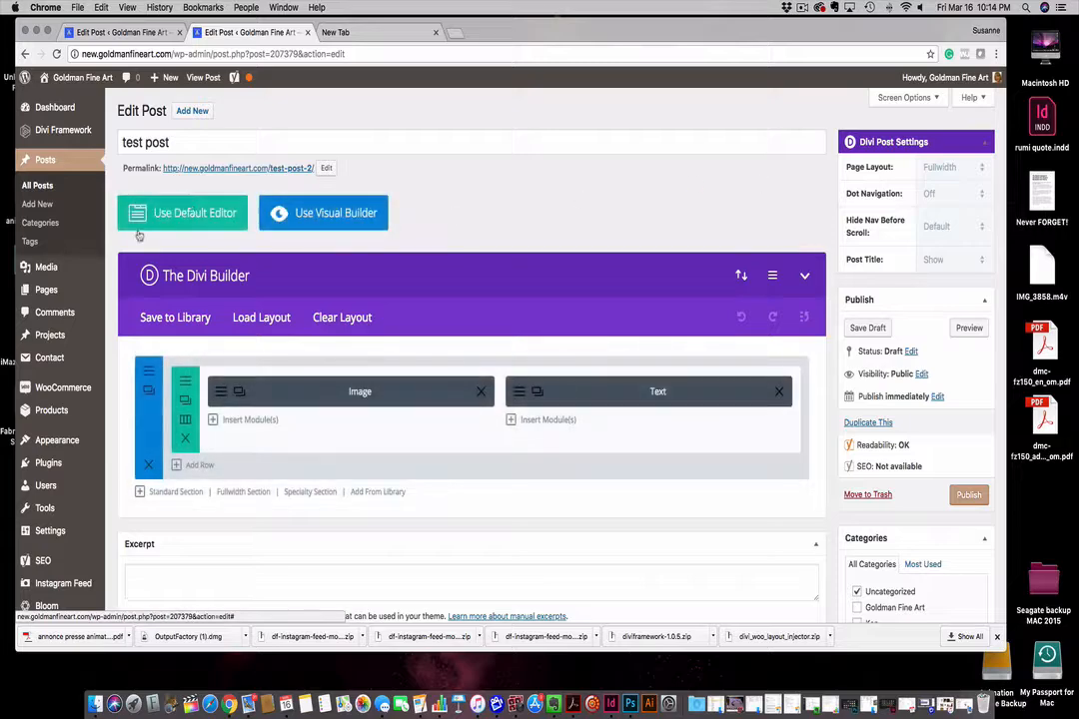
scroll(510, 456, down, 5)
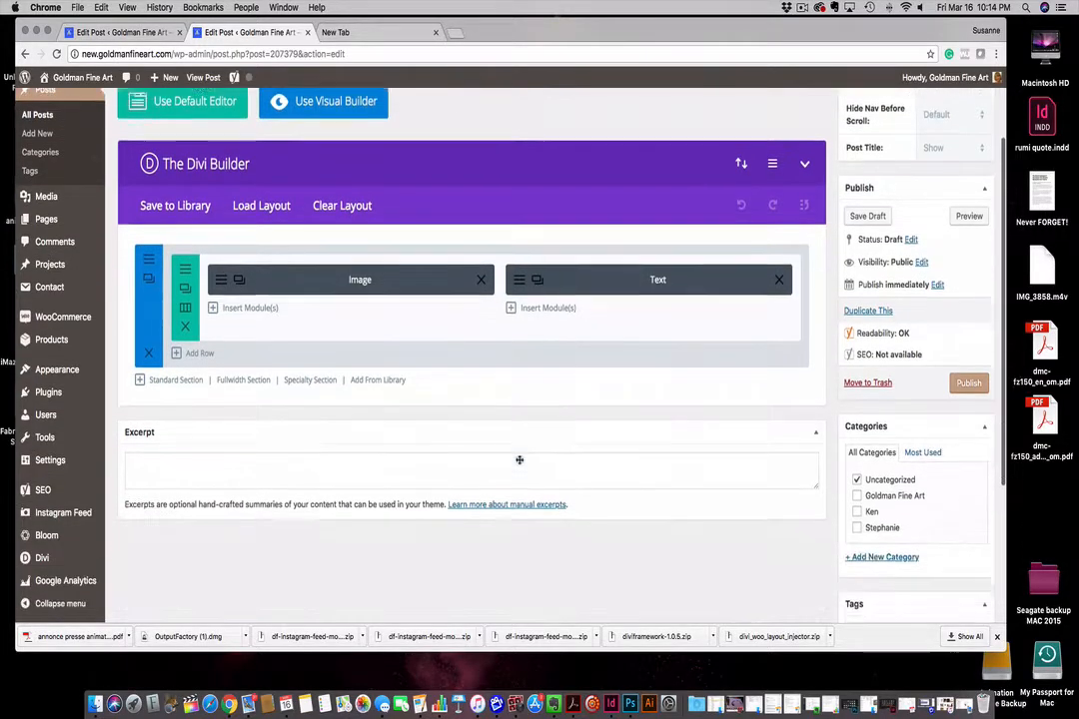
scroll(520, 460, up, 5)
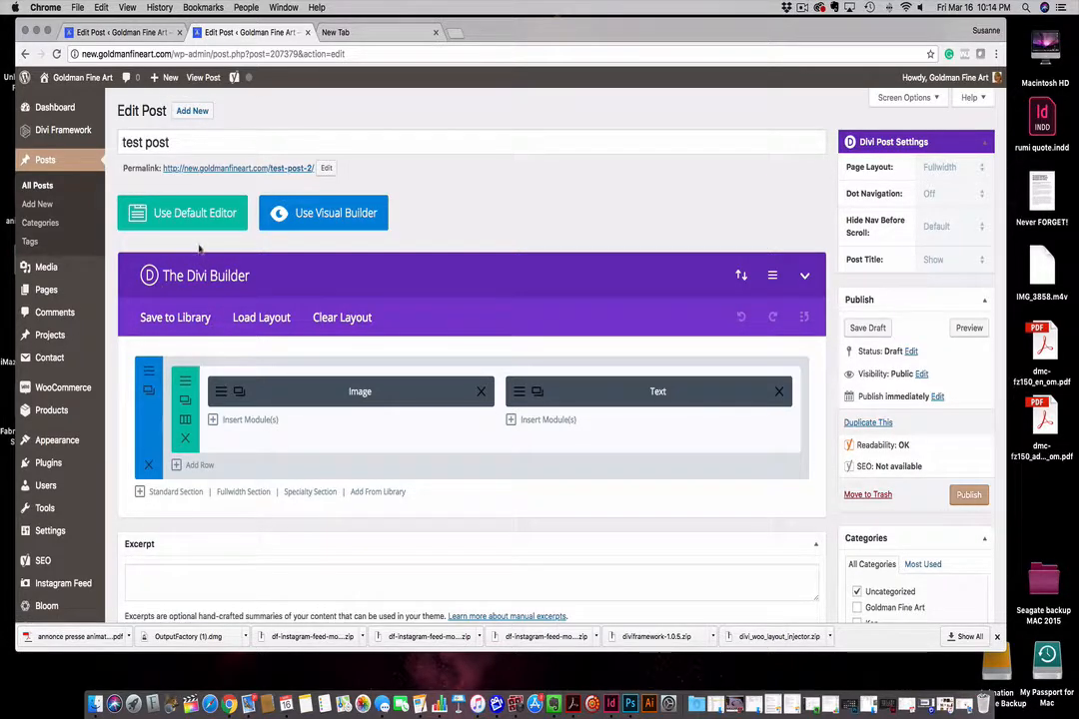
Look through the column structures available for the row and leave the current one unchanged
click(185, 421)
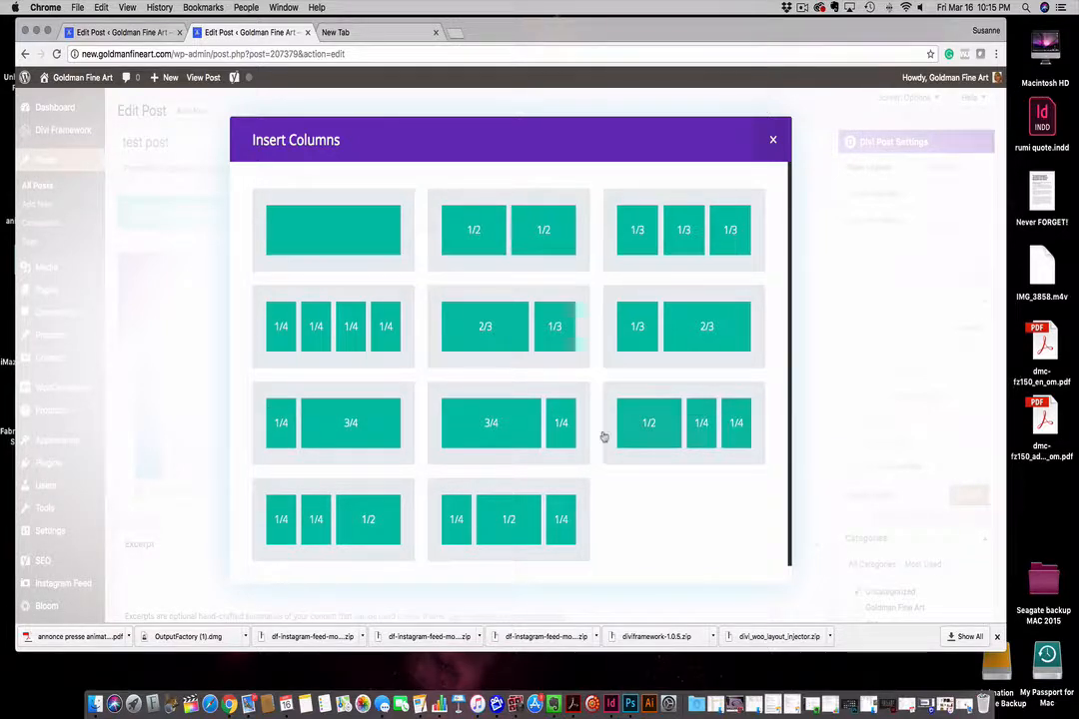
scroll(635, 495, down, 2)
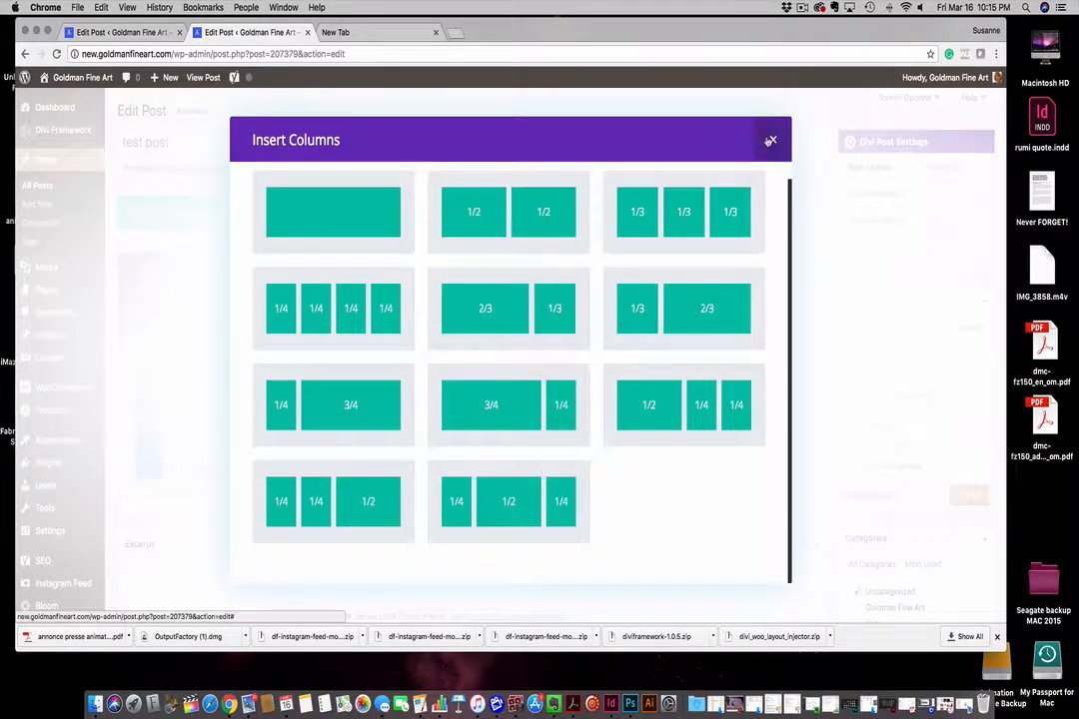
click(770, 139)
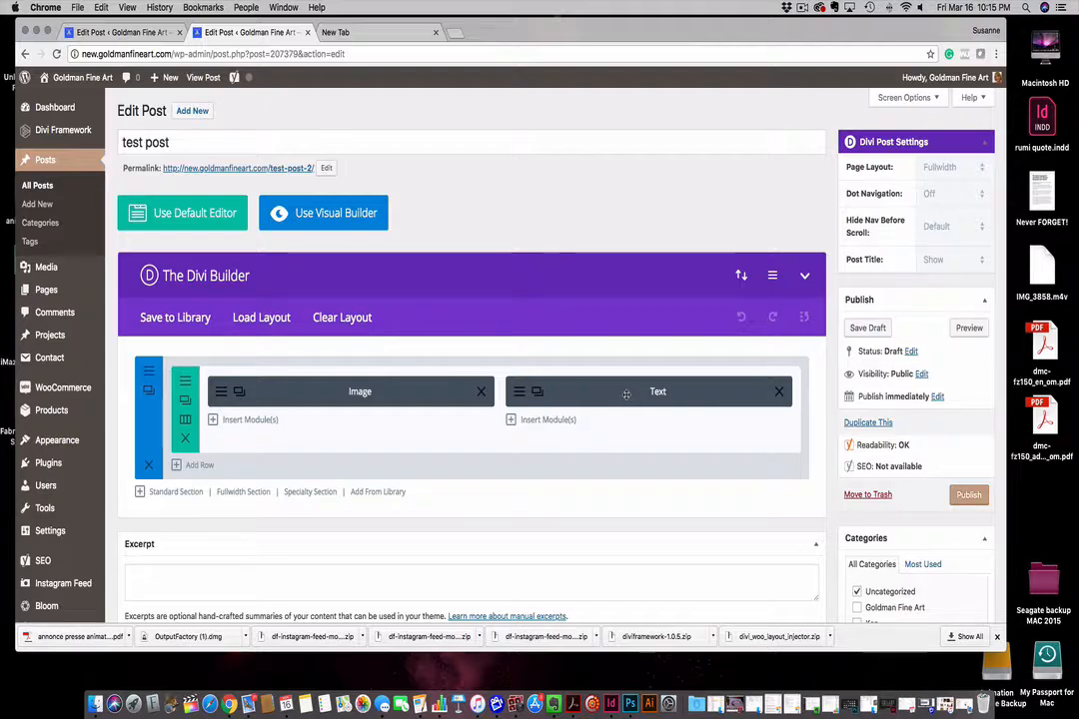
Assign the post to Goldman Fine Art and both artist-name categories instead of Uncategorized, and save the draft
scroll(635, 379, down, 3)
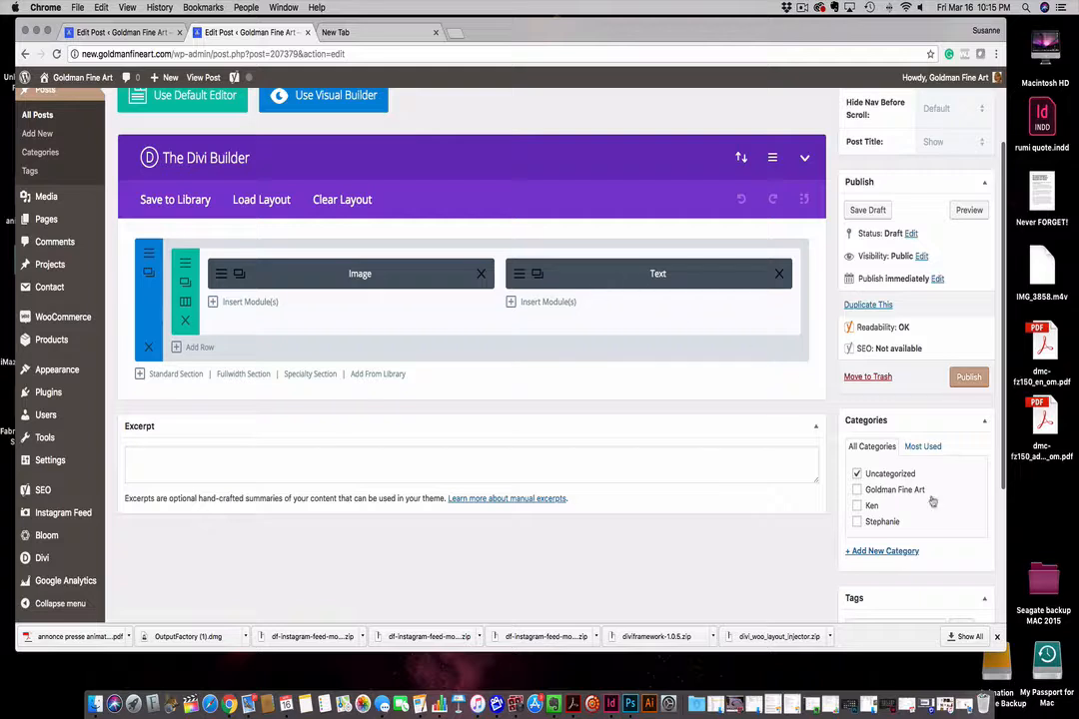
click(865, 489)
click(887, 473)
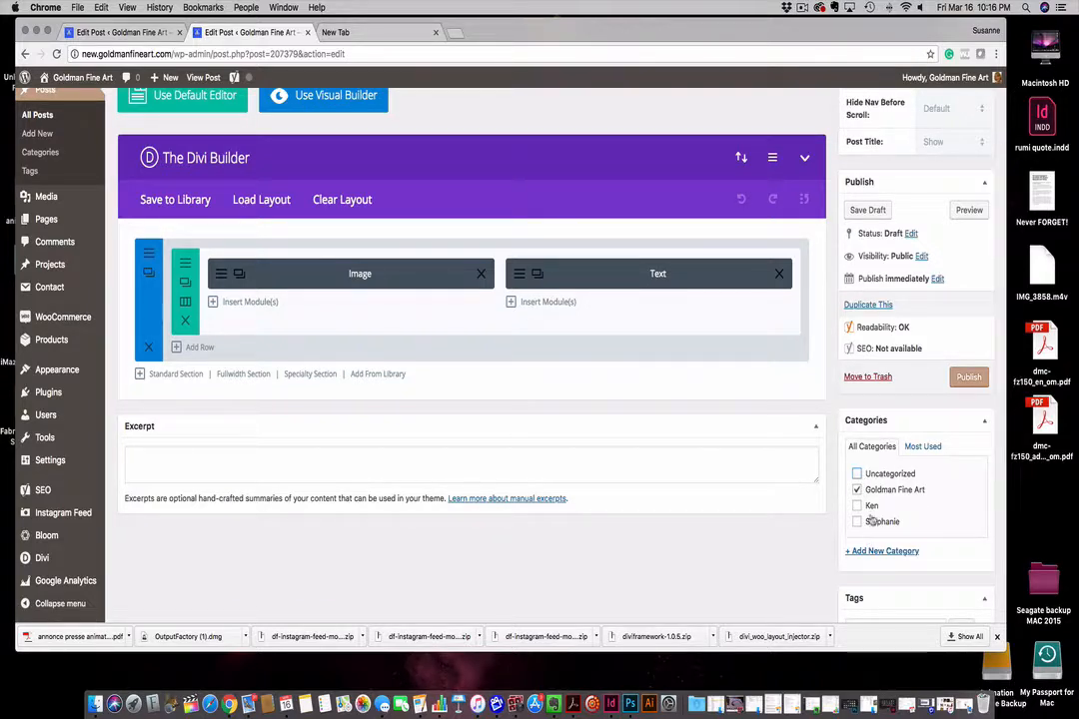
click(857, 506)
click(857, 522)
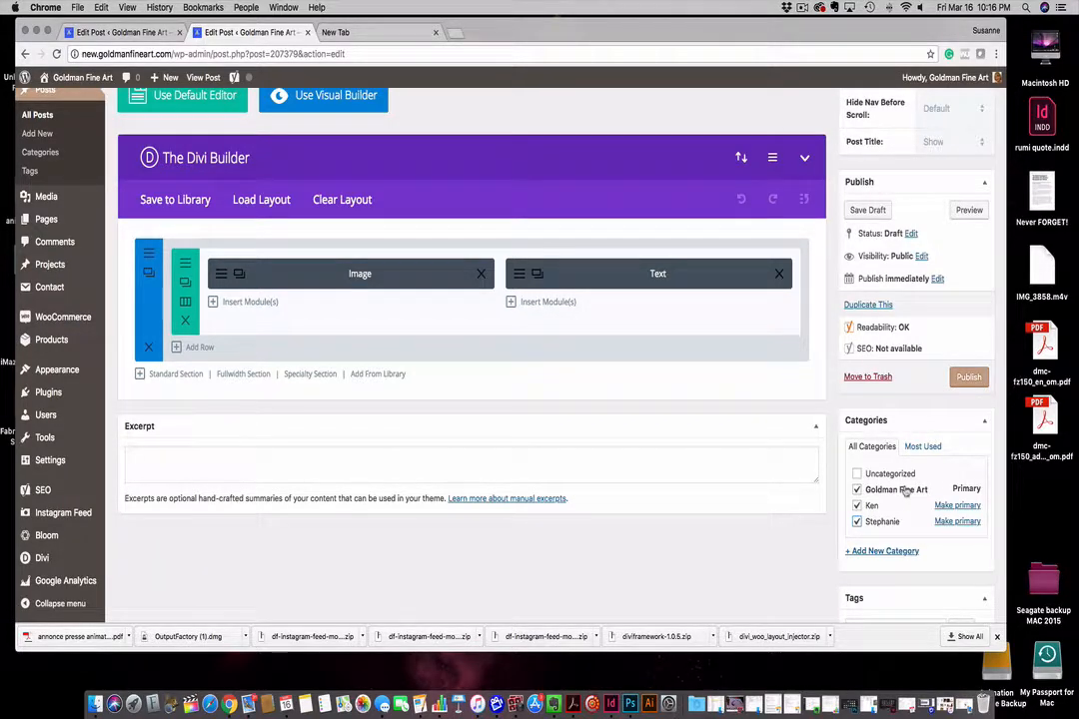
scroll(864, 499, down, 1)
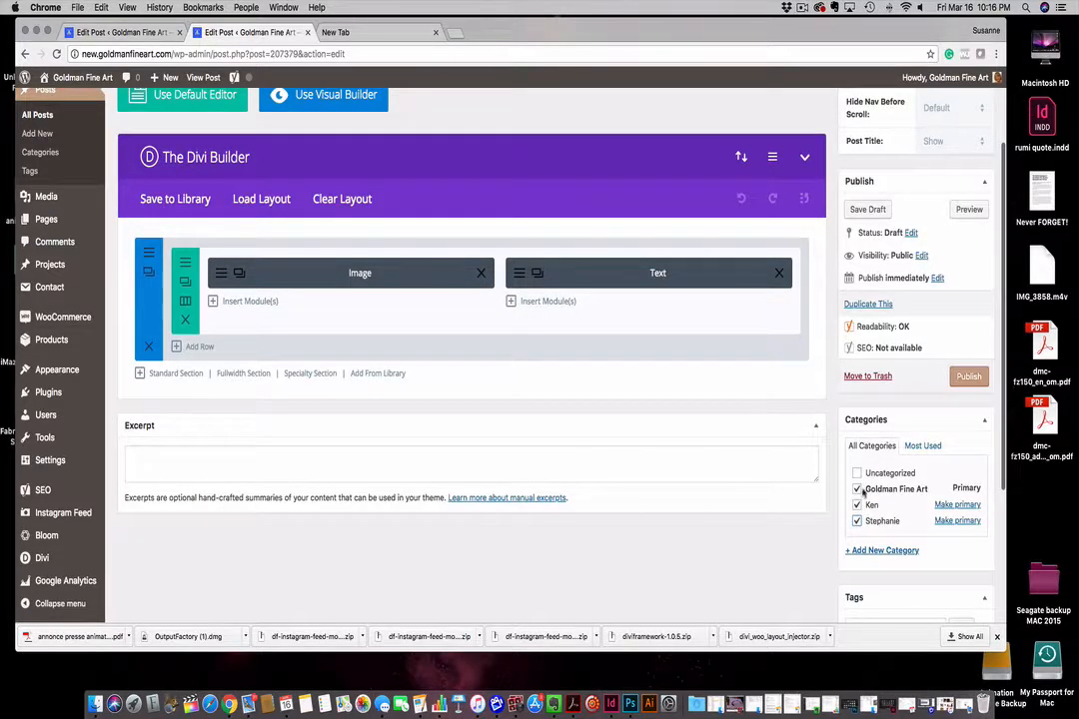
scroll(766, 394, down, 5)
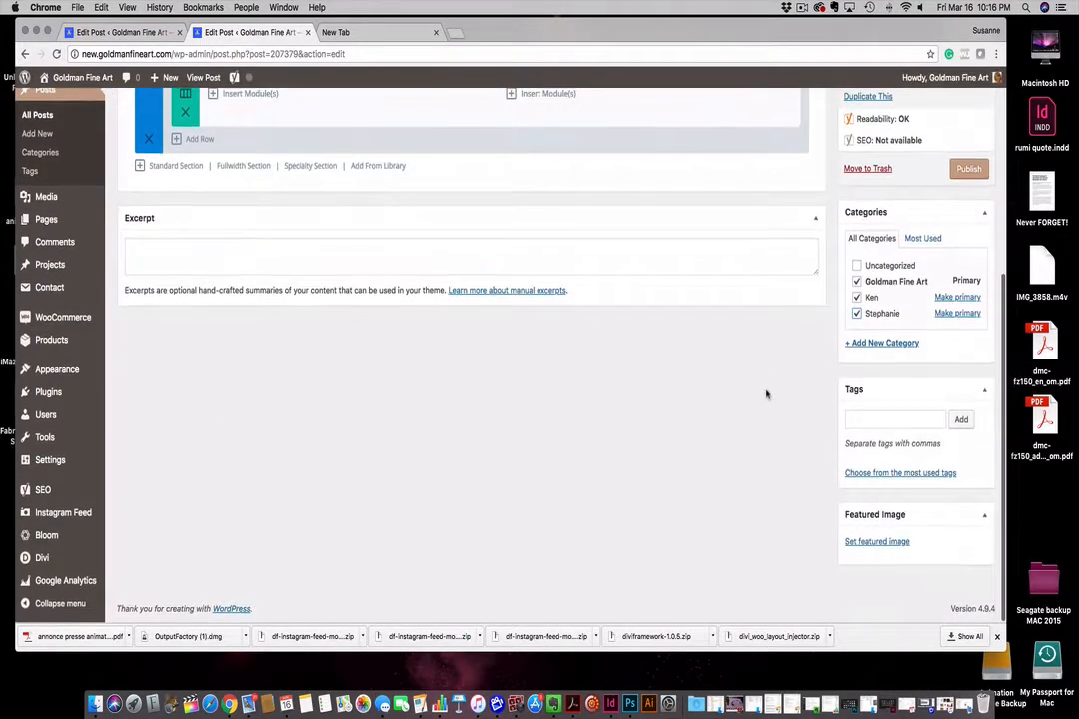
scroll(766, 395, up, 8)
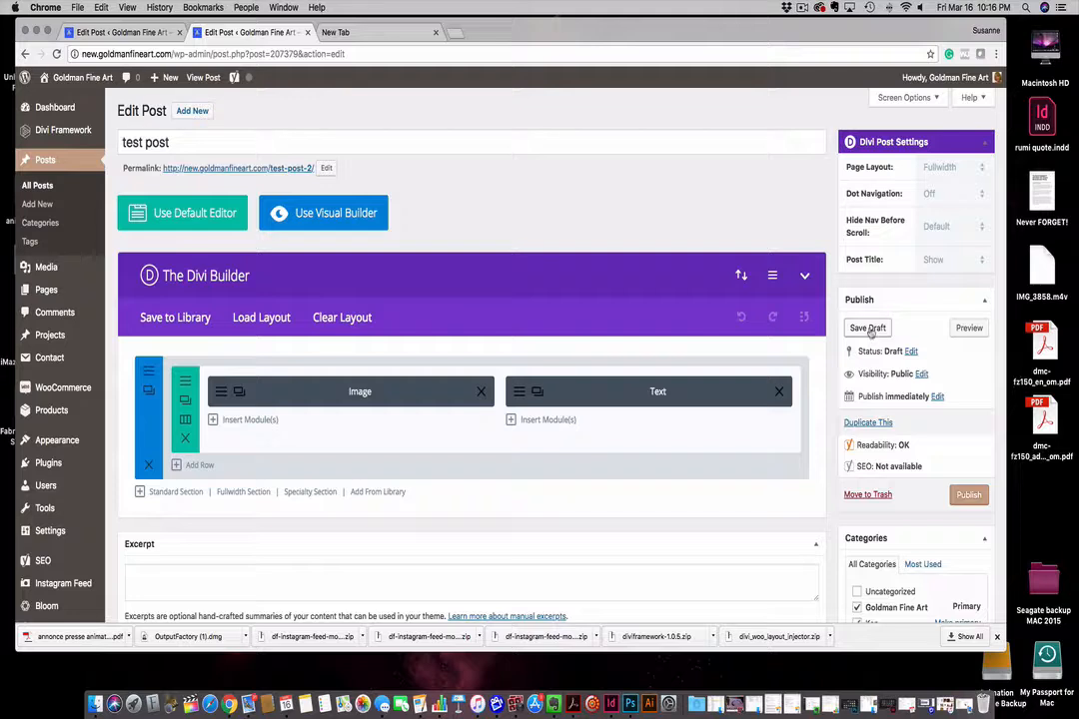
click(868, 329)
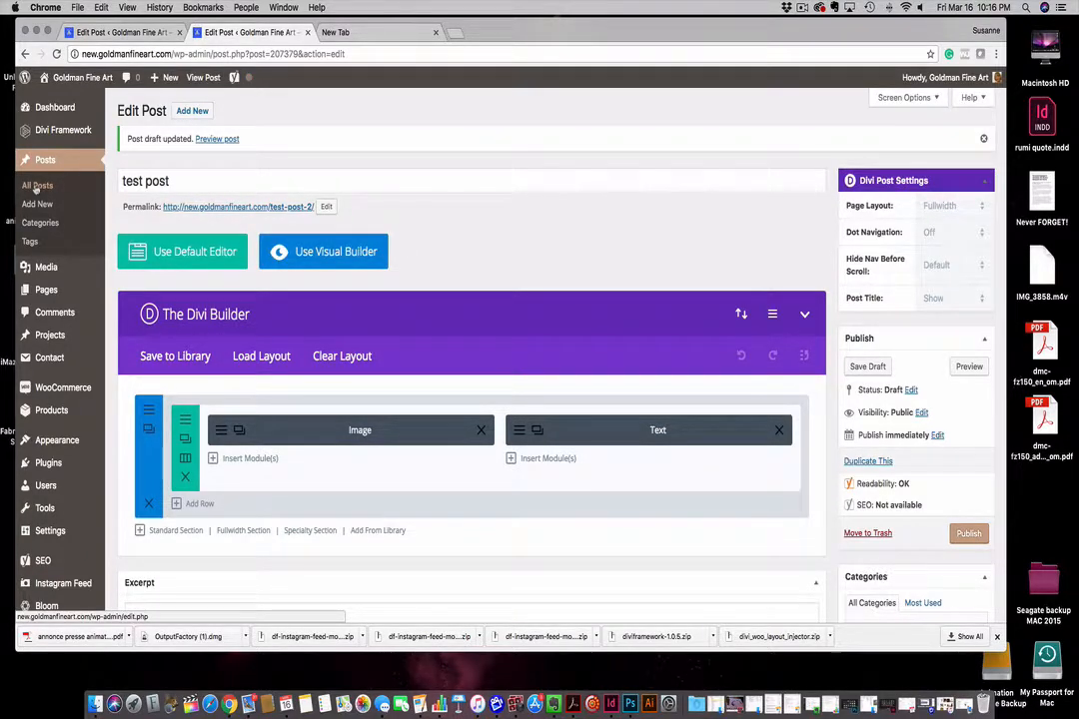
Go to the list of all posts and reopen the test post for editing
click(37, 185)
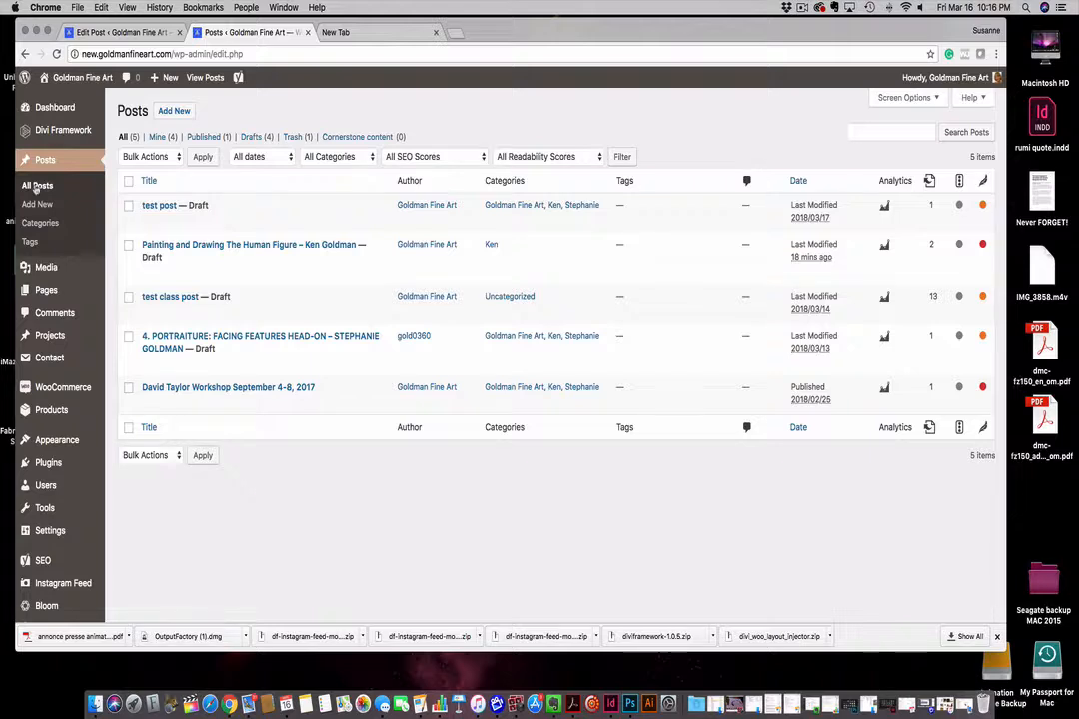
mouse_move(148, 223)
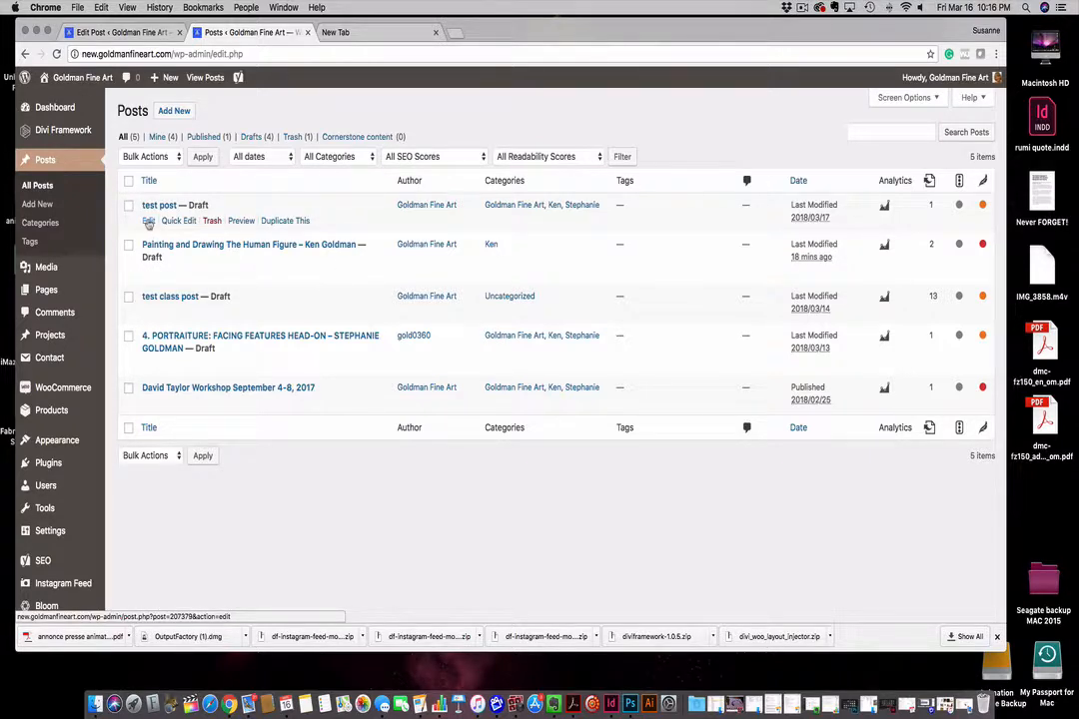
click(148, 222)
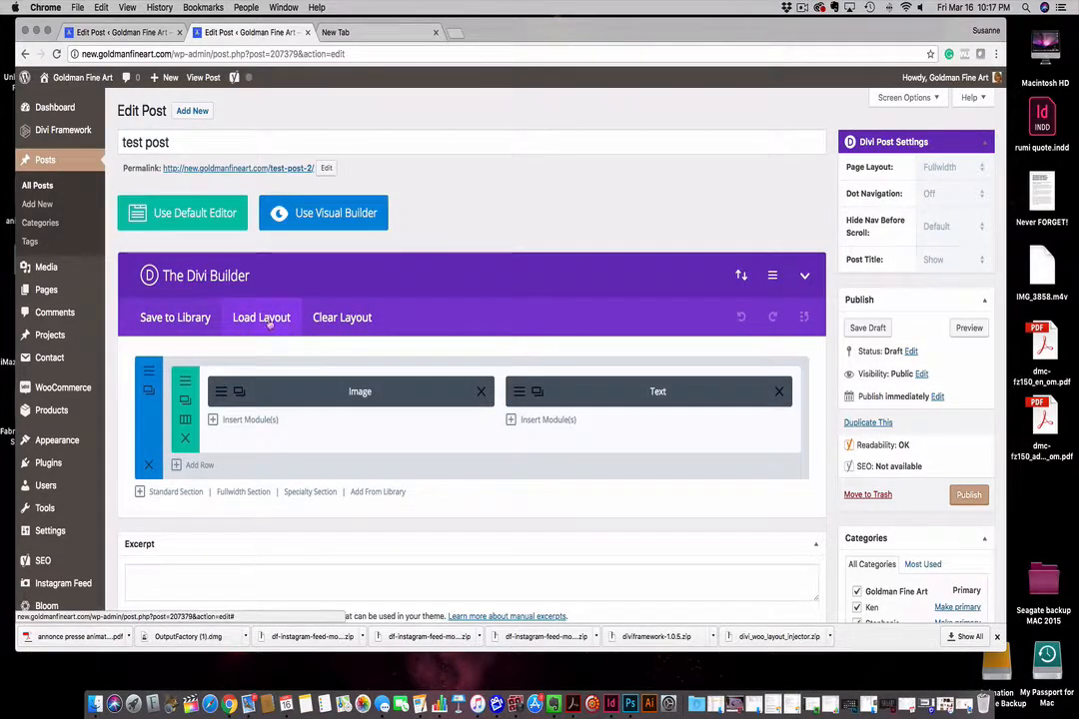
Filter the Divi Builder's premade layouts by the Art & Design category and browse the layout packs
click(259, 318)
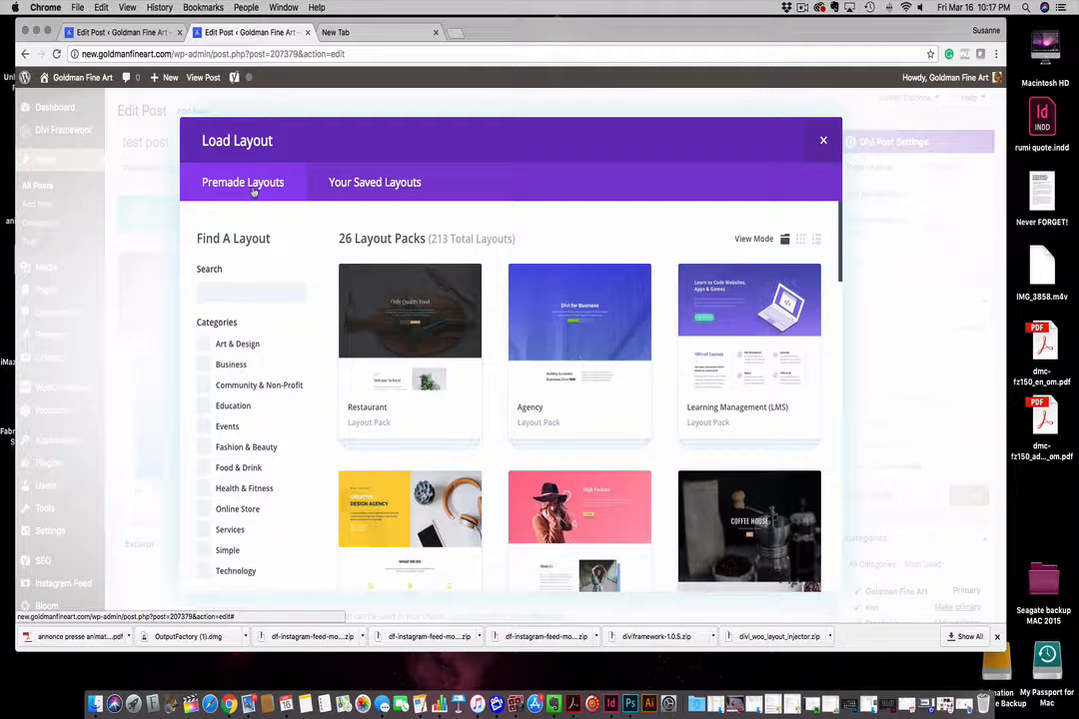
click(209, 343)
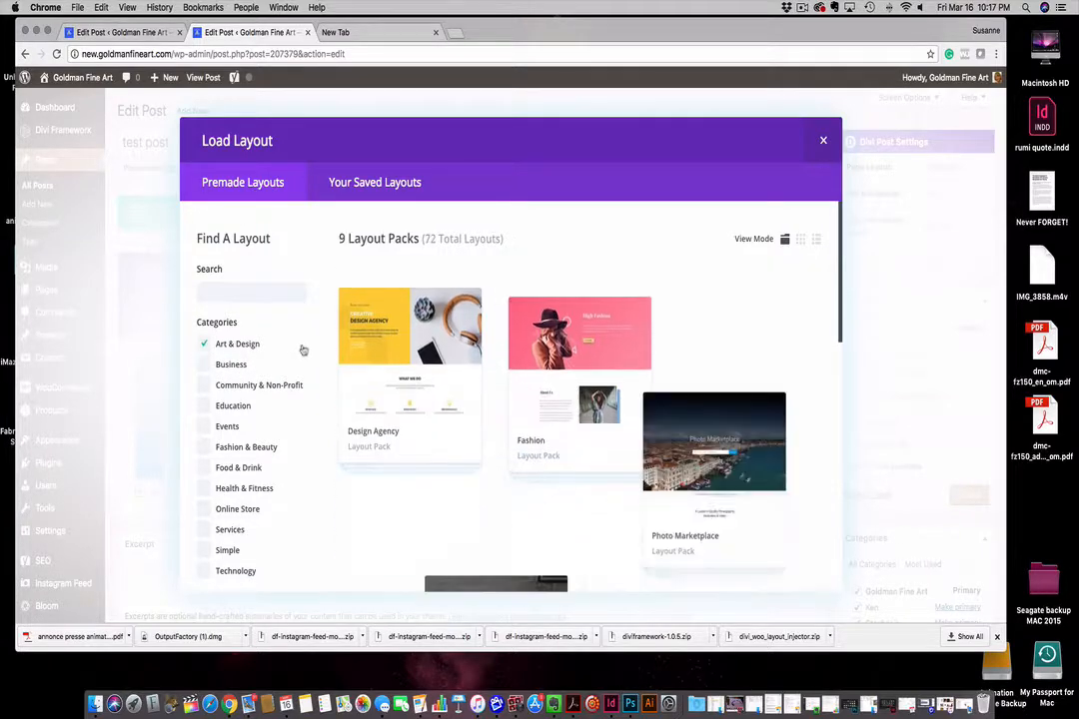
scroll(405, 332, down, 5)
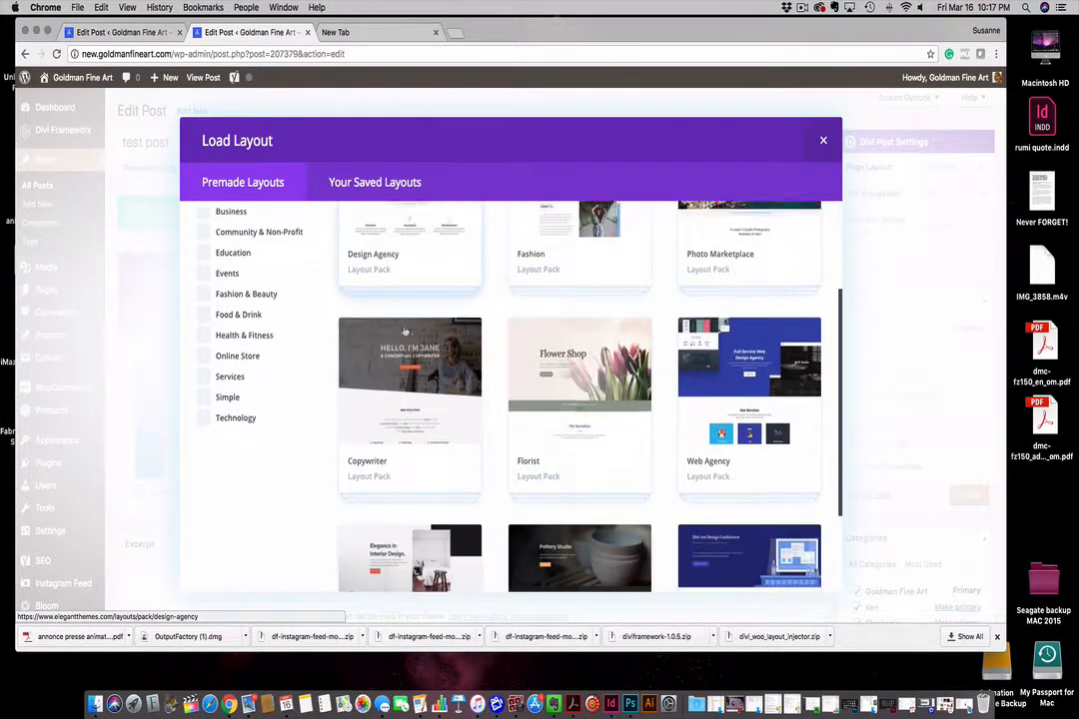
scroll(404, 332, up, 2)
scroll(404, 332, down, 5)
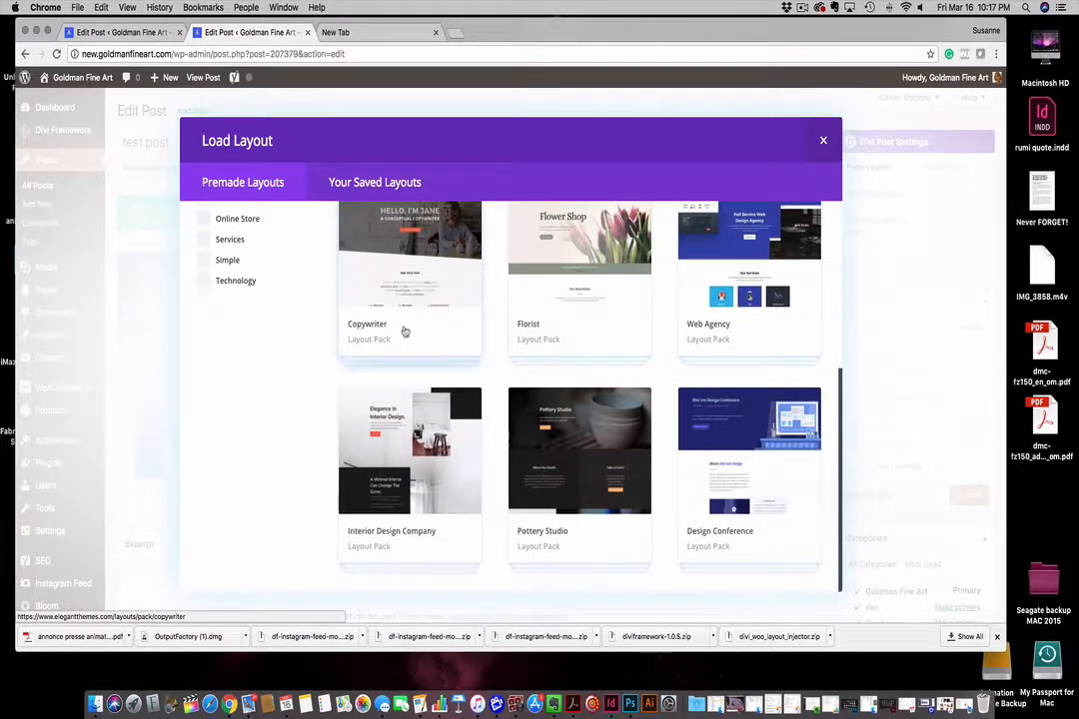
scroll(405, 331, up, 7)
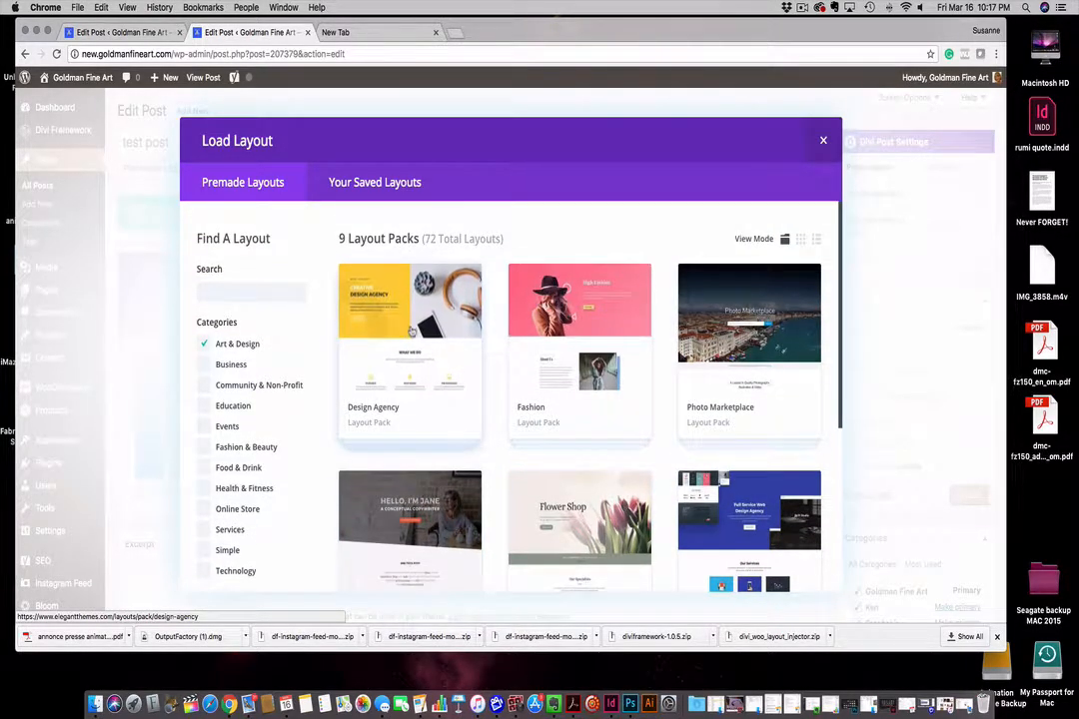
Examine the layouts in the Design Agency pack and close the layout library without loading any
click(411, 331)
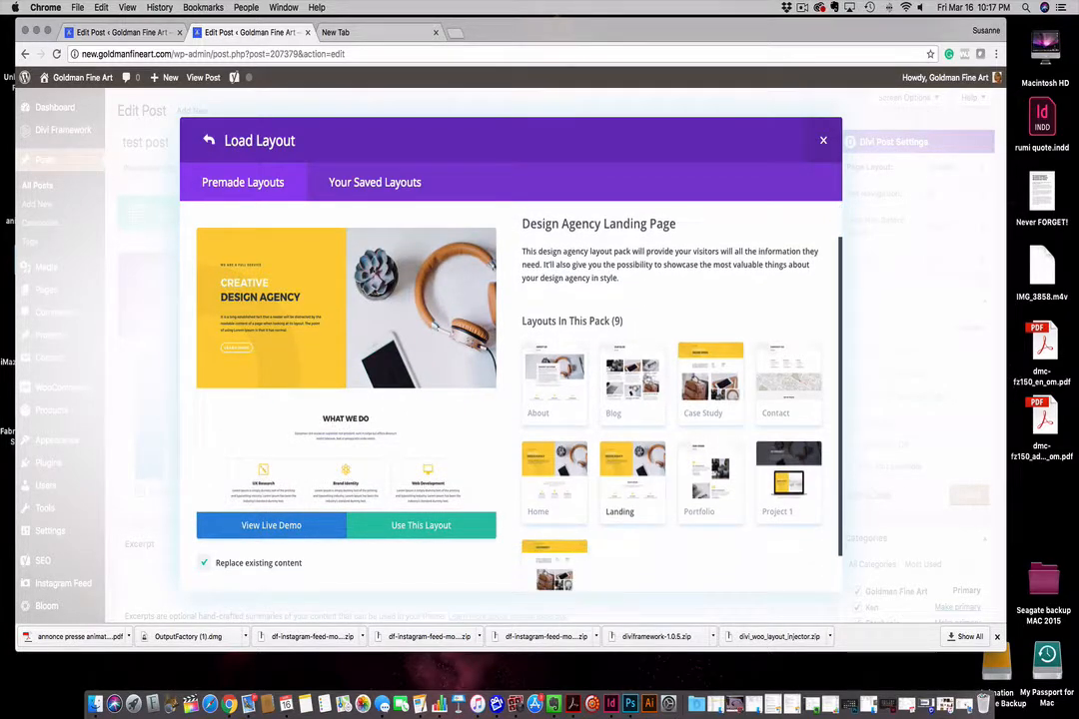
scroll(679, 420, down, 1)
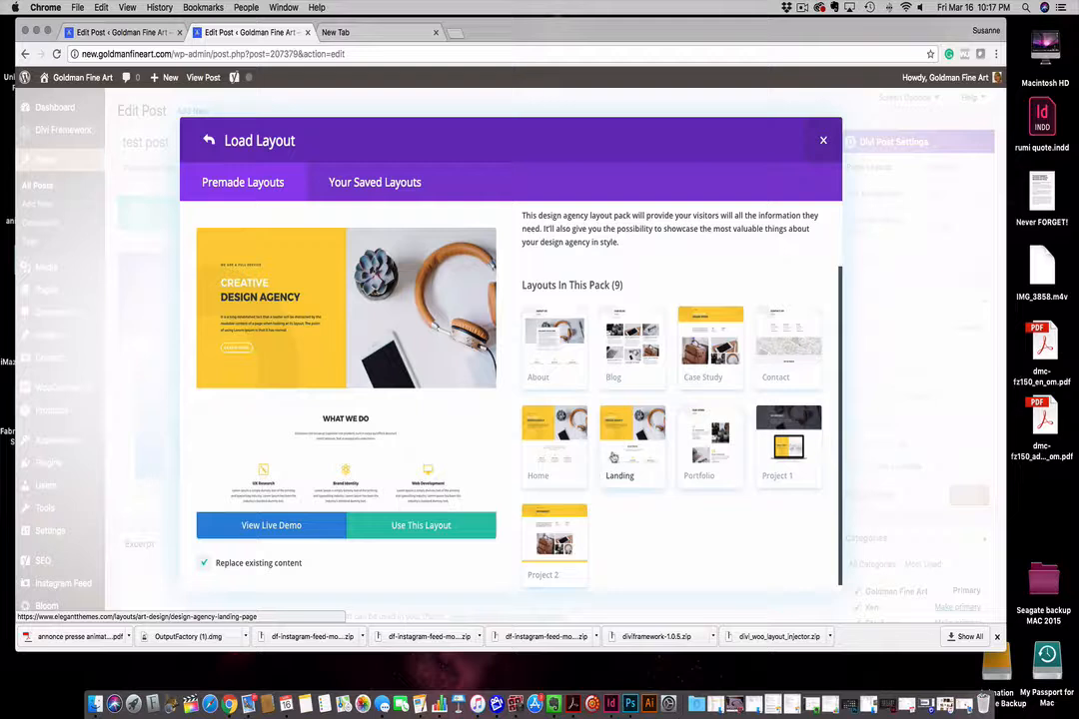
scroll(579, 519, down, 1)
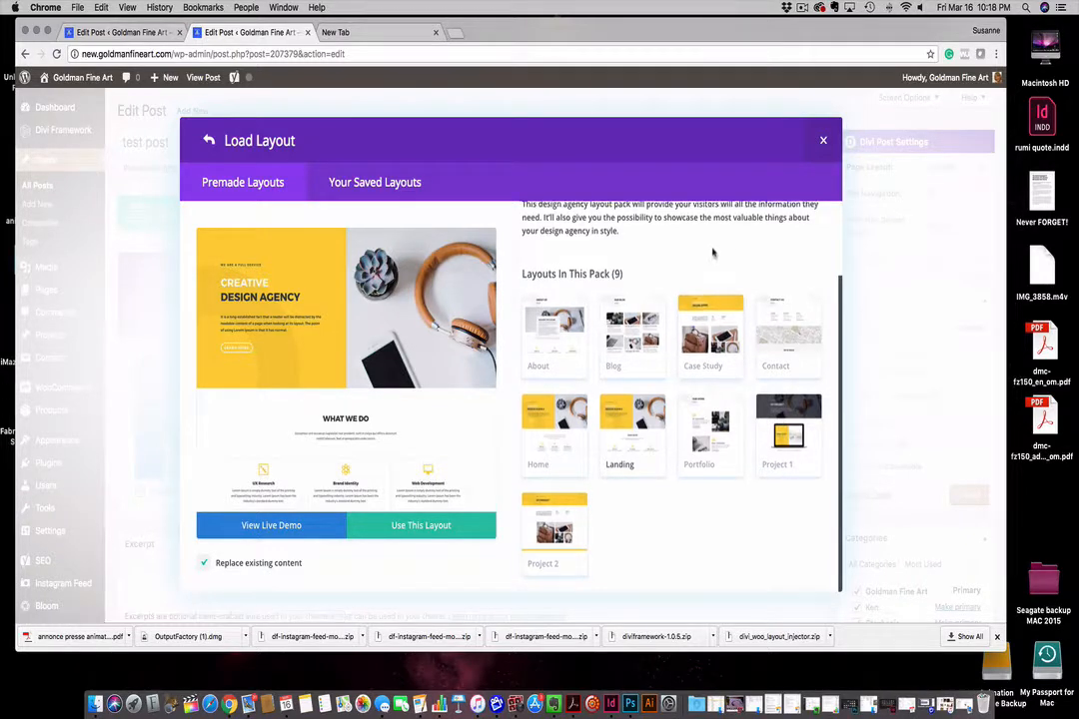
scroll(599, 212, up, 2)
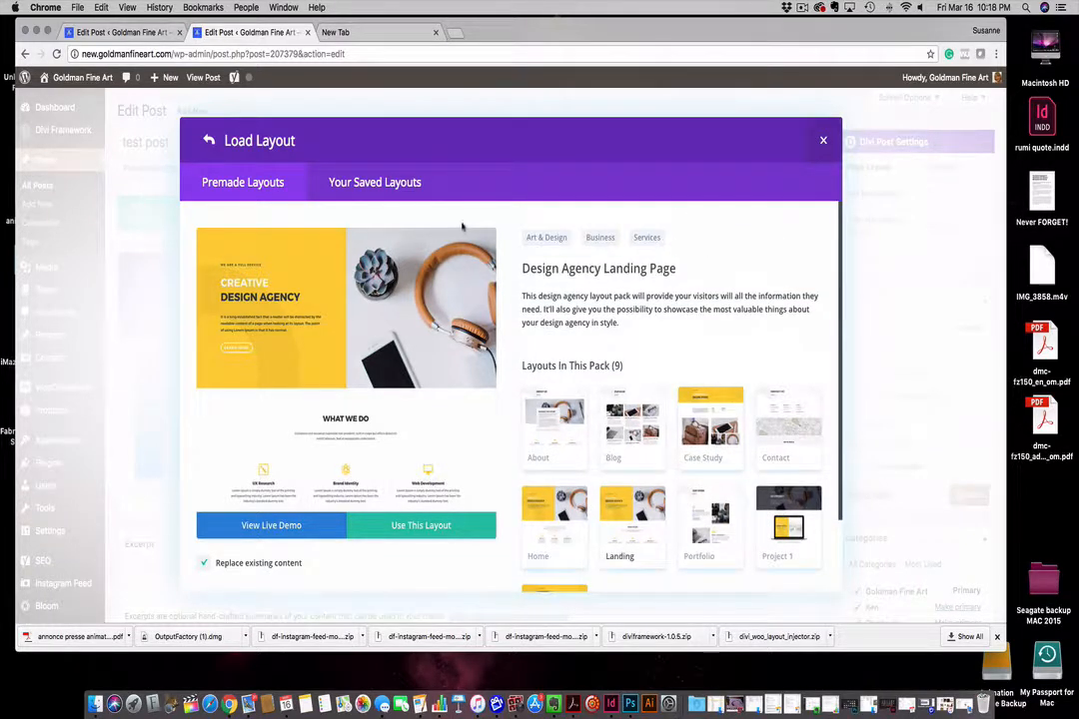
click(824, 141)
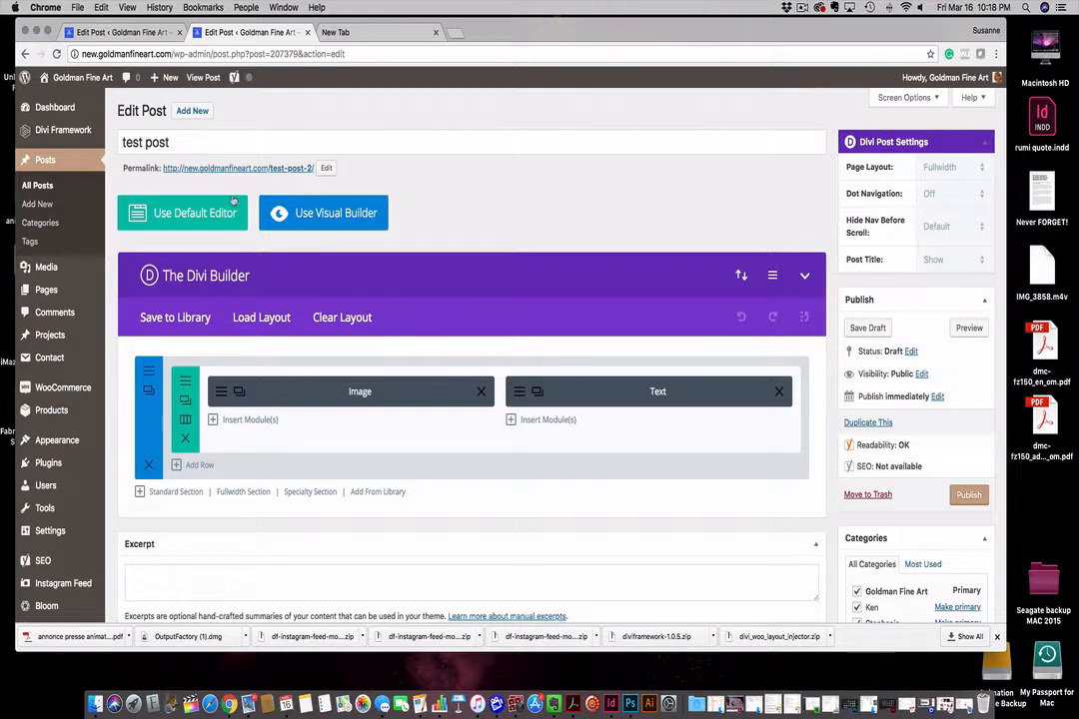
Return to the list of all posts
click(37, 186)
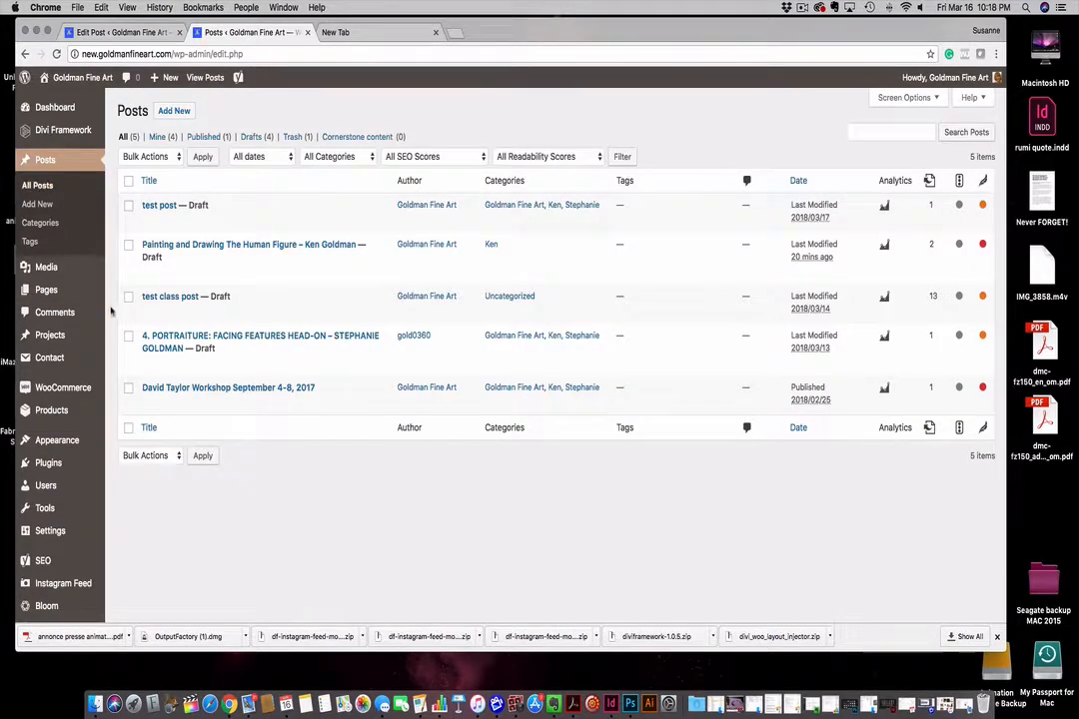
Duplicate the "test class post" draft in the posts list and open the new copy for editing
mouse_move(217, 315)
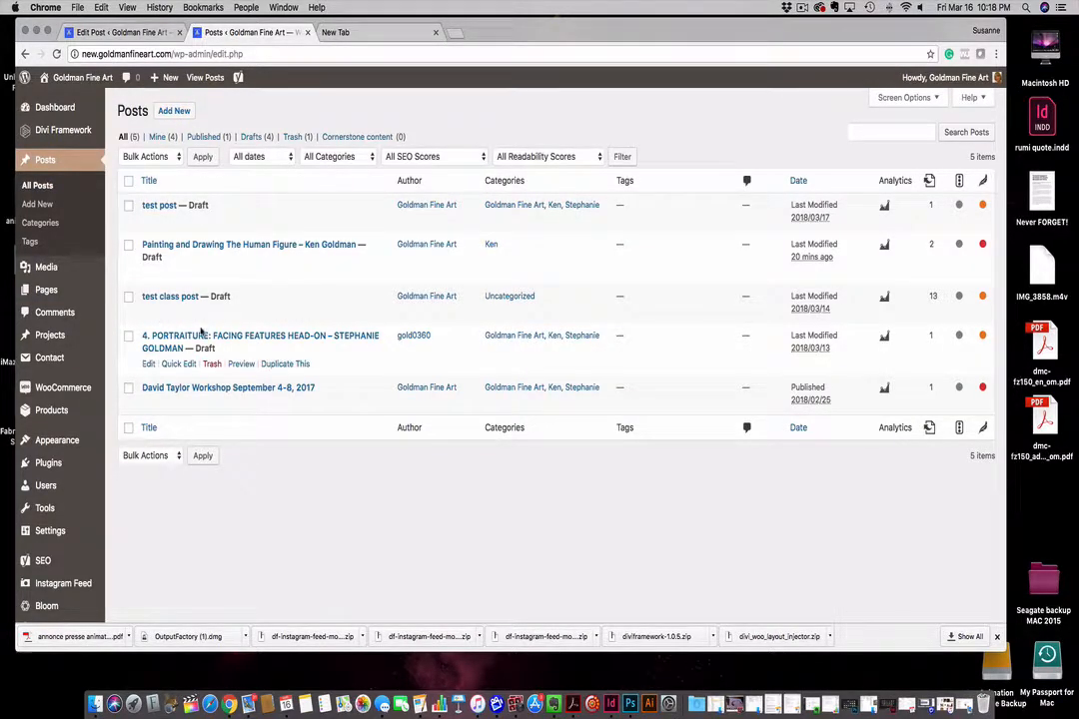
mouse_move(170, 305)
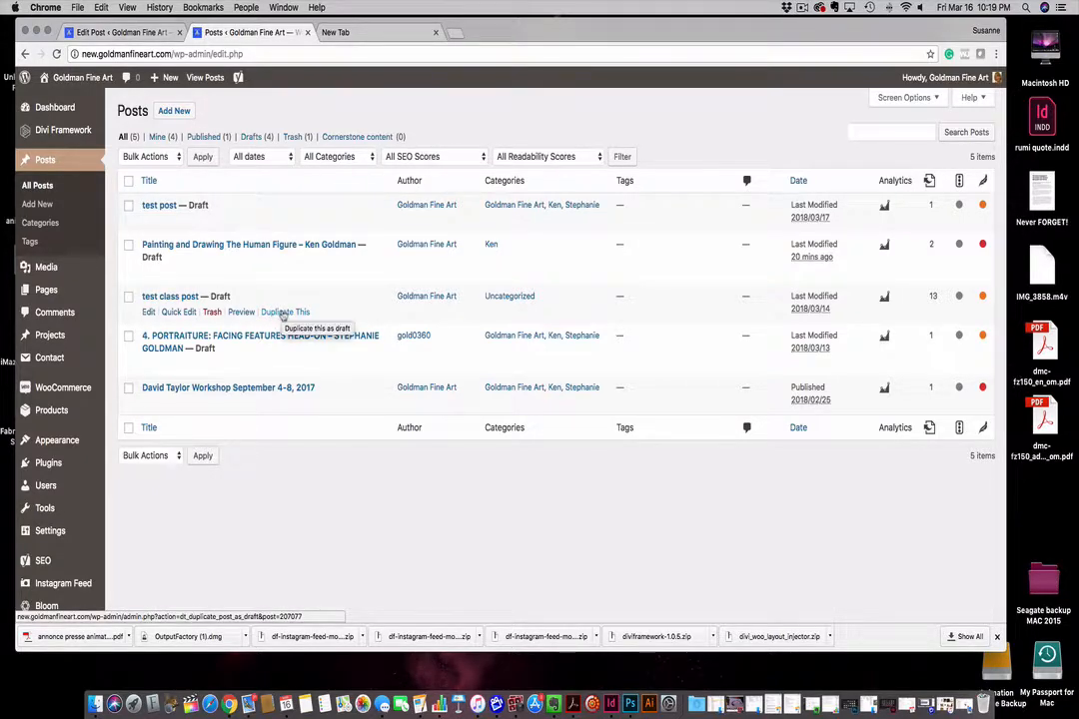
click(284, 313)
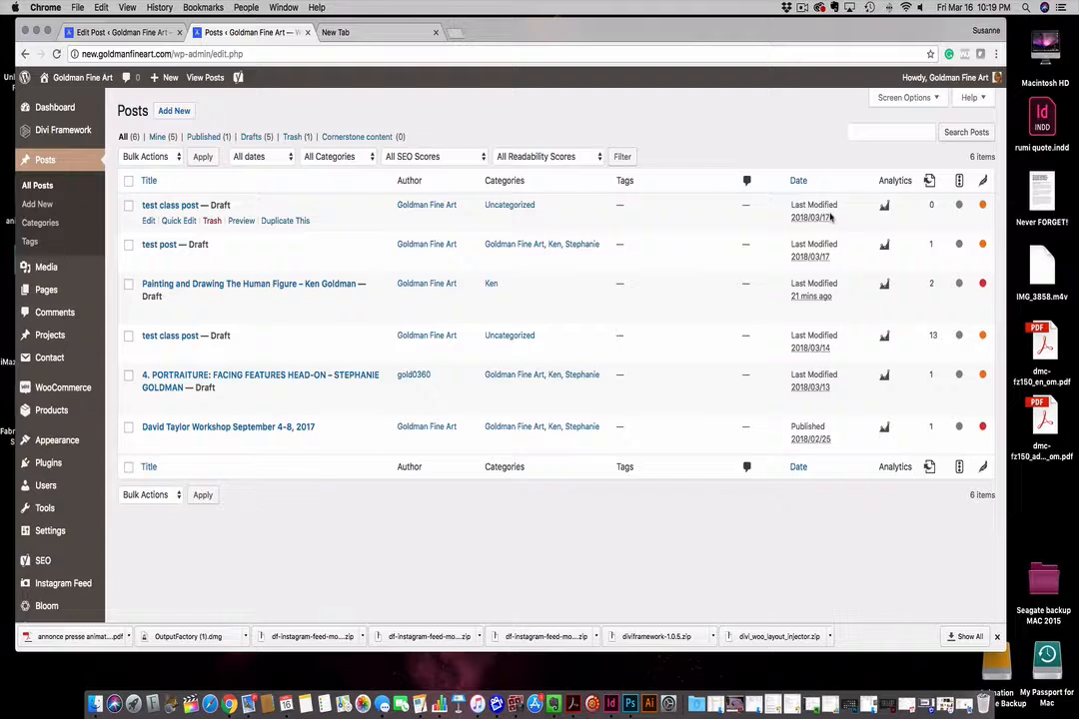
click(148, 222)
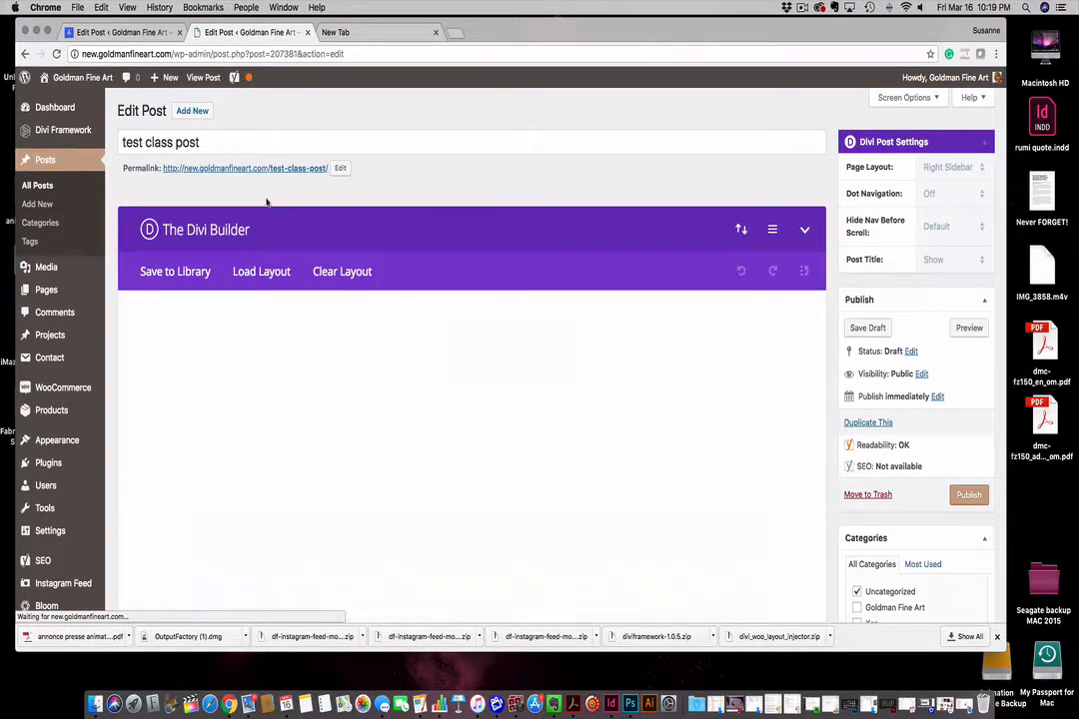
Keep the copied post open and open the artist's published Classes & Workshops page for editing, at its human figure class entry
click(199, 143)
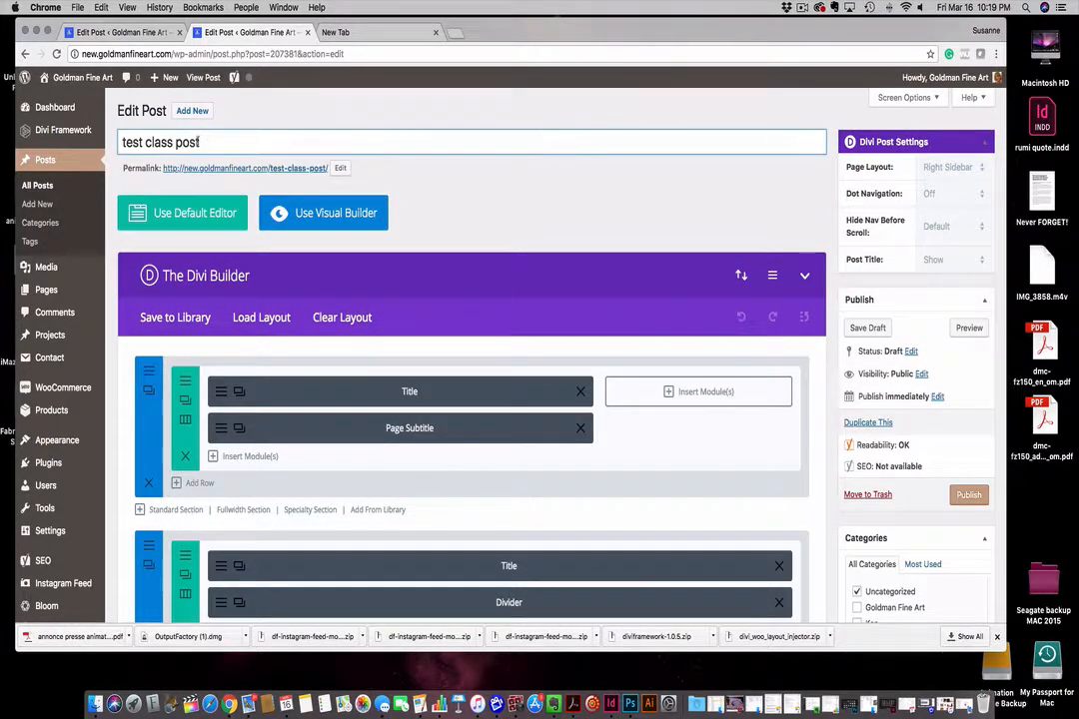
key(super+a)
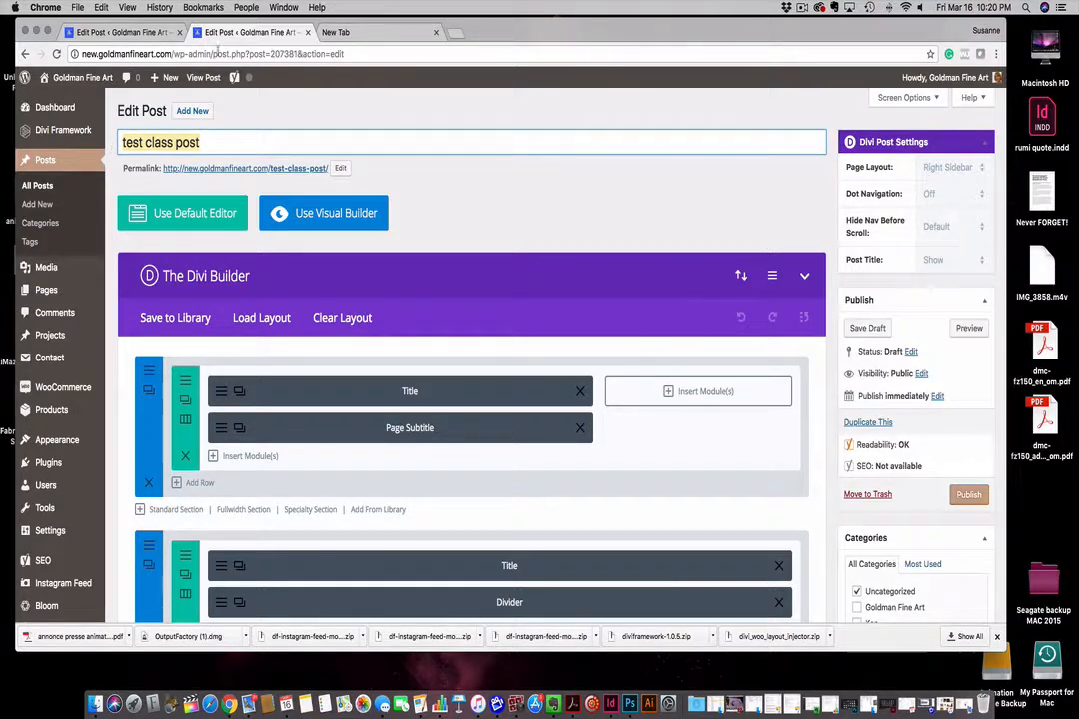
click(111, 31)
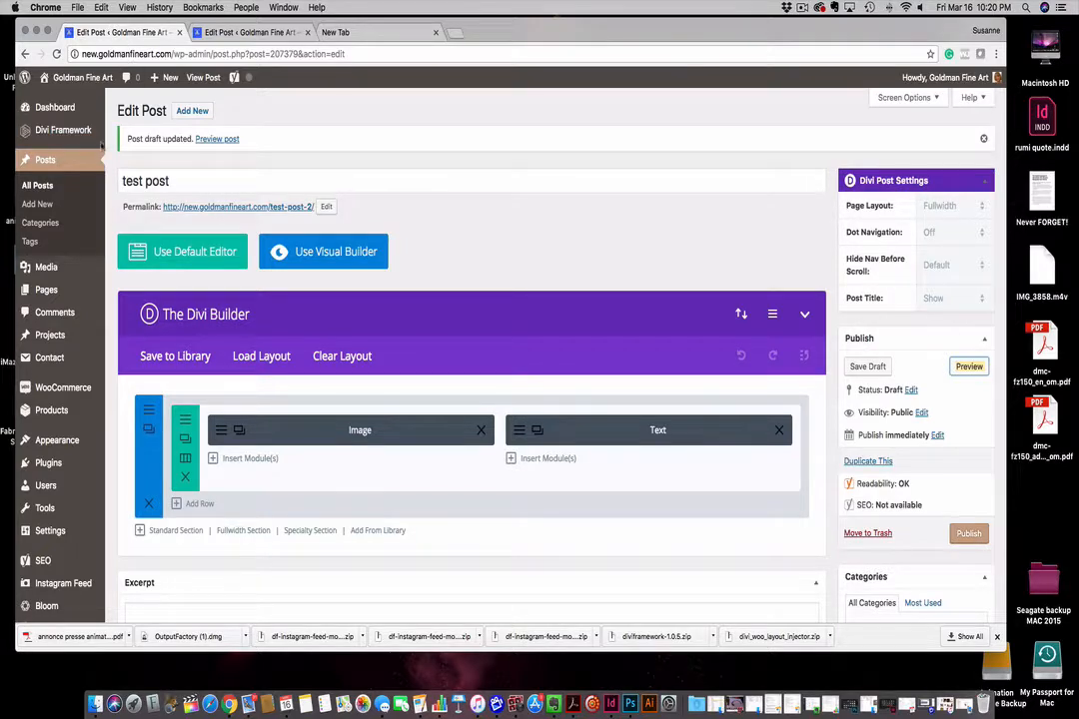
click(48, 290)
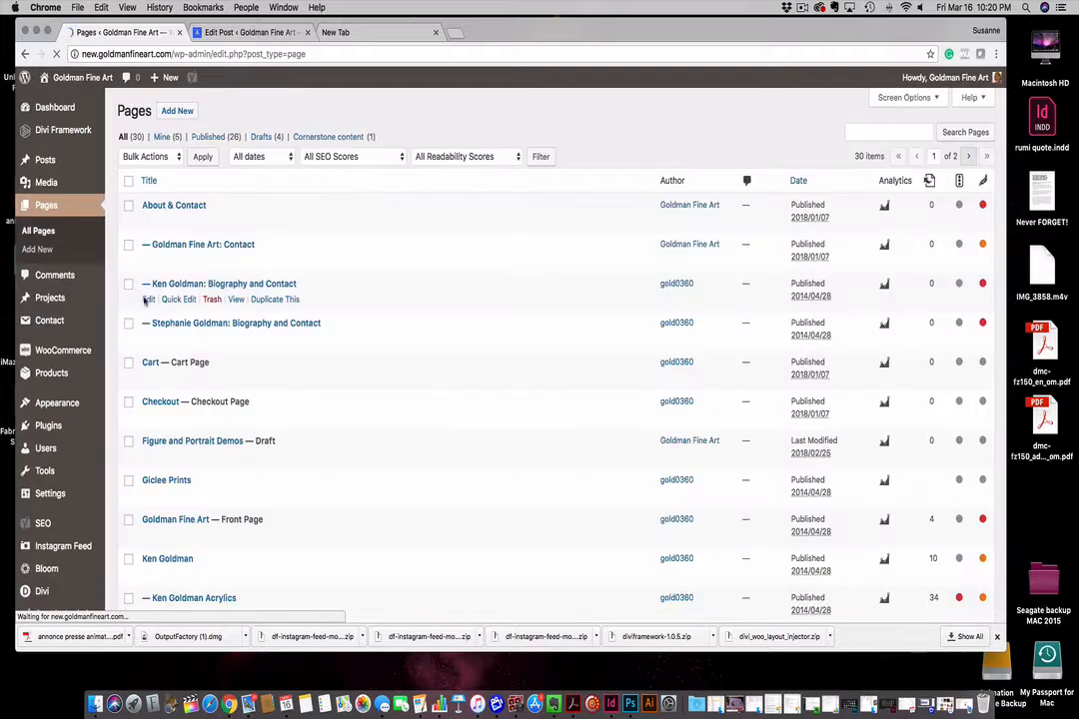
scroll(272, 357, down, 10)
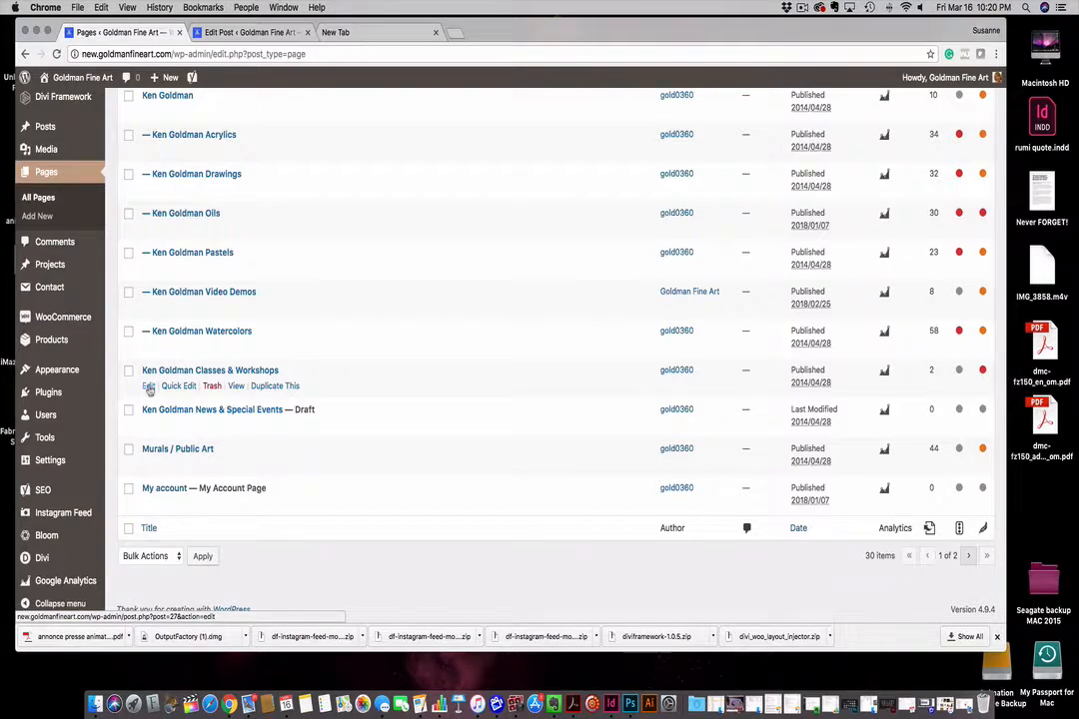
click(148, 388)
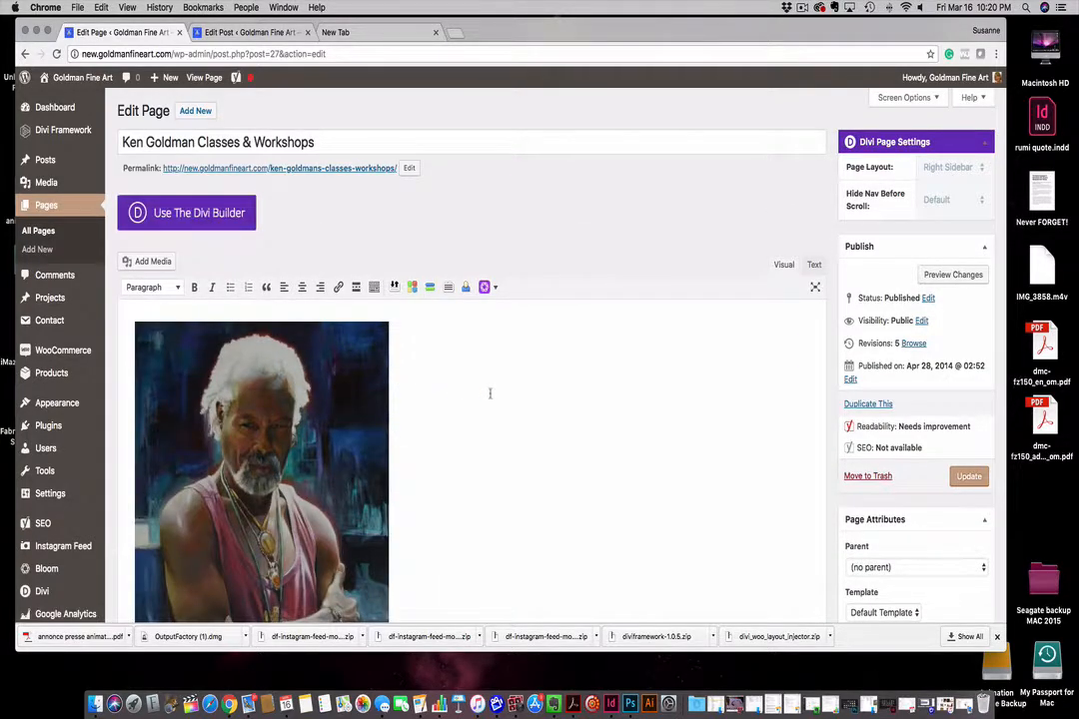
scroll(487, 393, down, 1)
scroll(487, 393, up, 1)
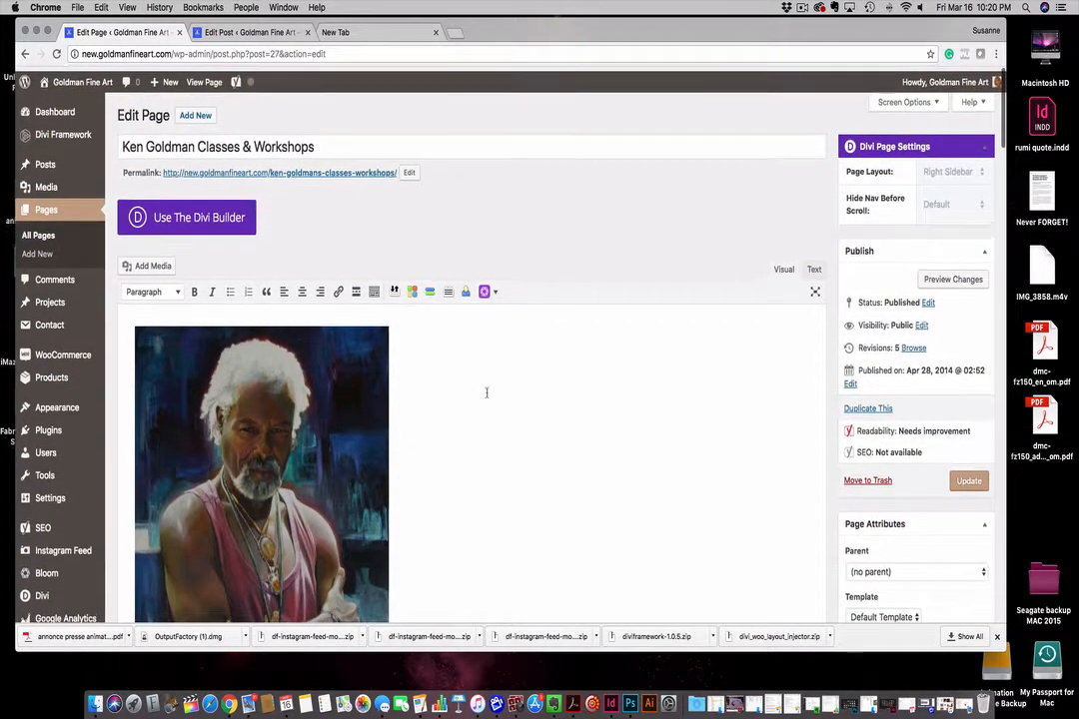
scroll(486, 393, down, 10)
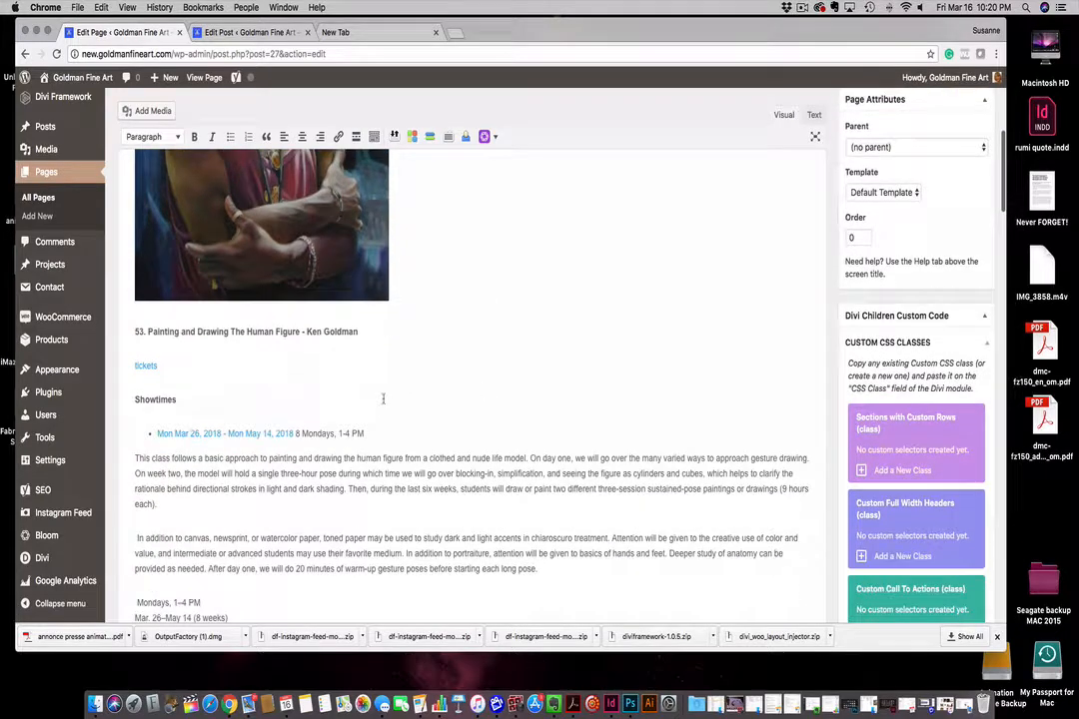
Copy the class heading "53. Painting and Drawing The Human Figure" with the instructor's name from the page and make it the copied post's title
click(382, 398)
key(super+a)
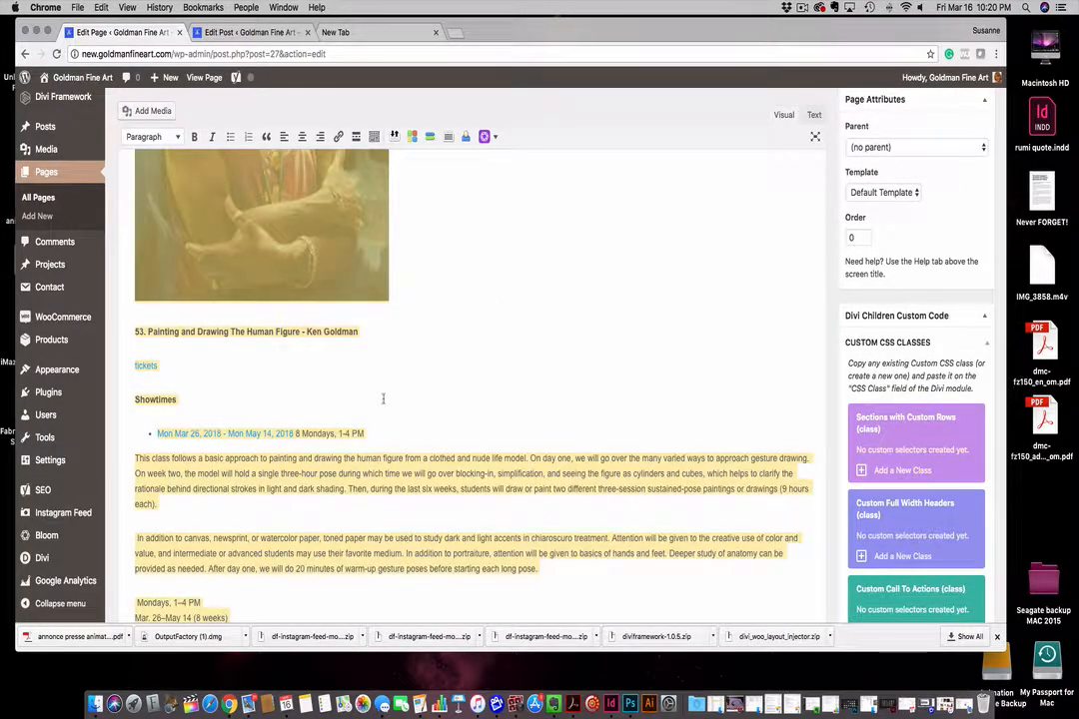
click(222, 33)
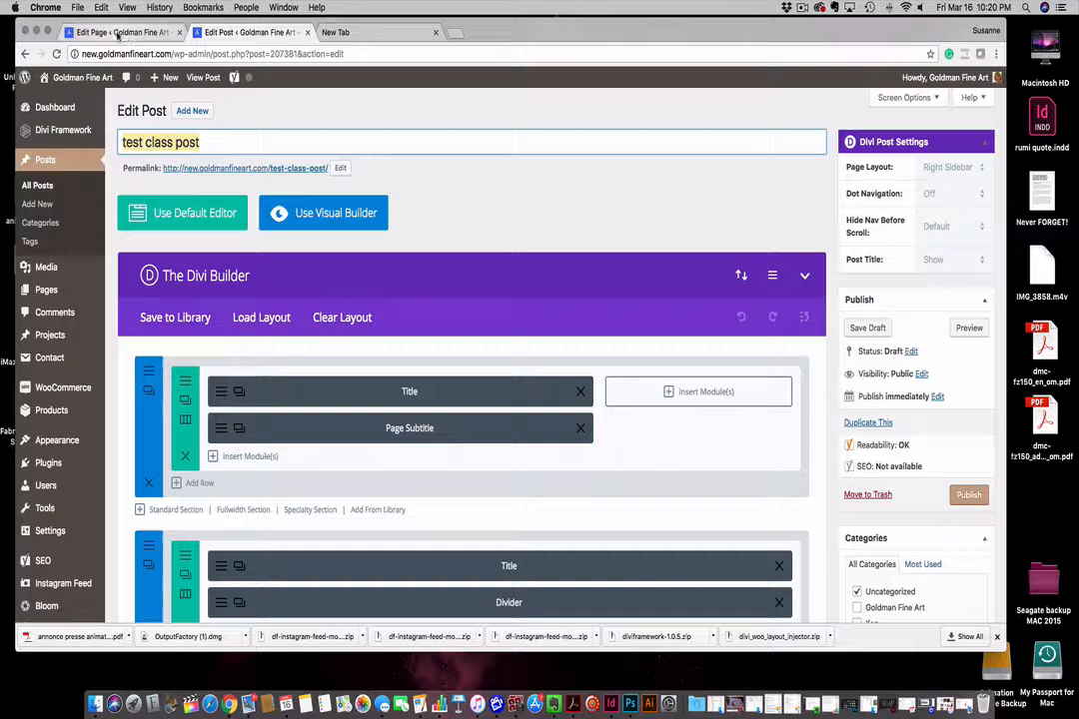
click(119, 32)
scroll(471, 332, up, 3)
scroll(471, 332, down, 3)
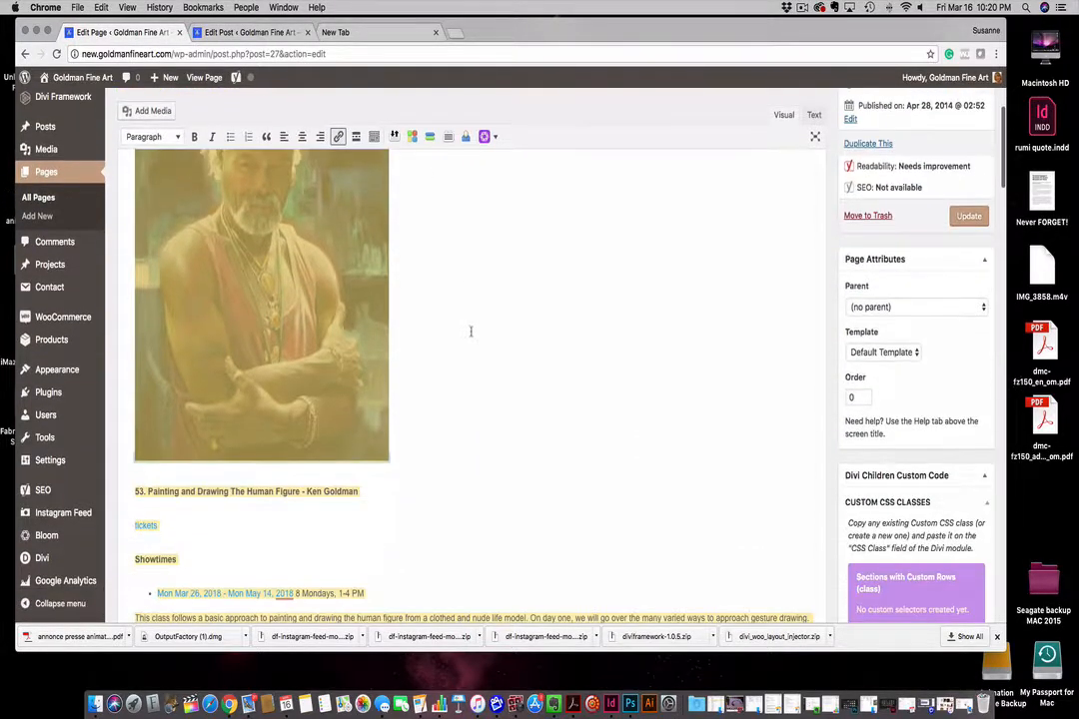
click(258, 491)
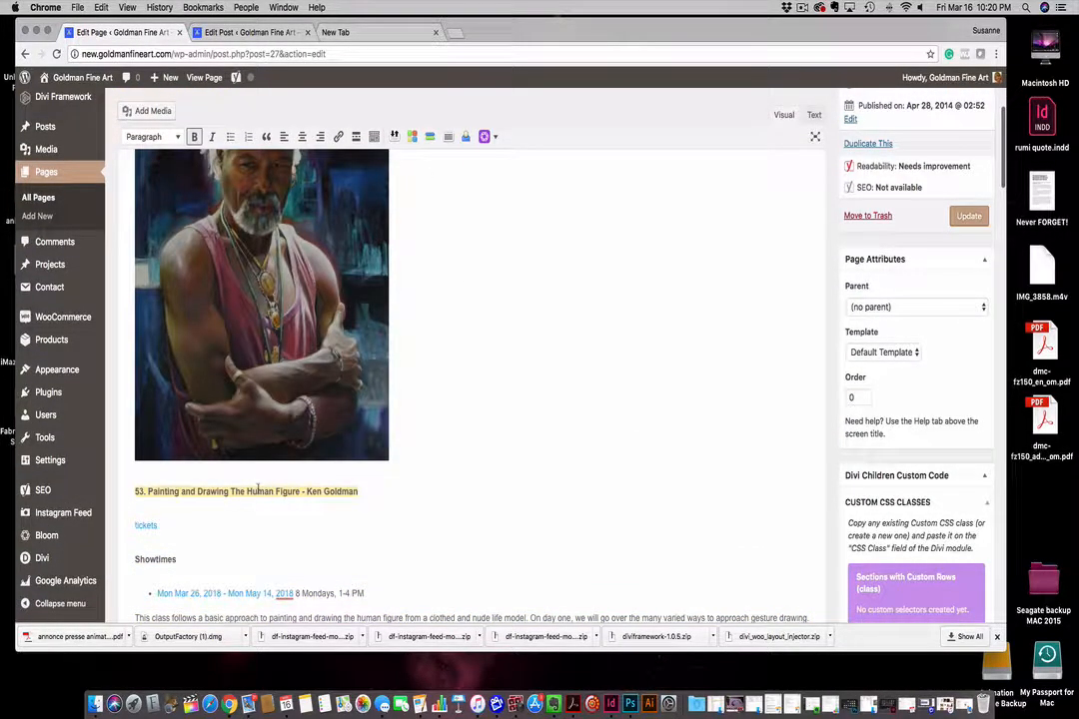
click(229, 33)
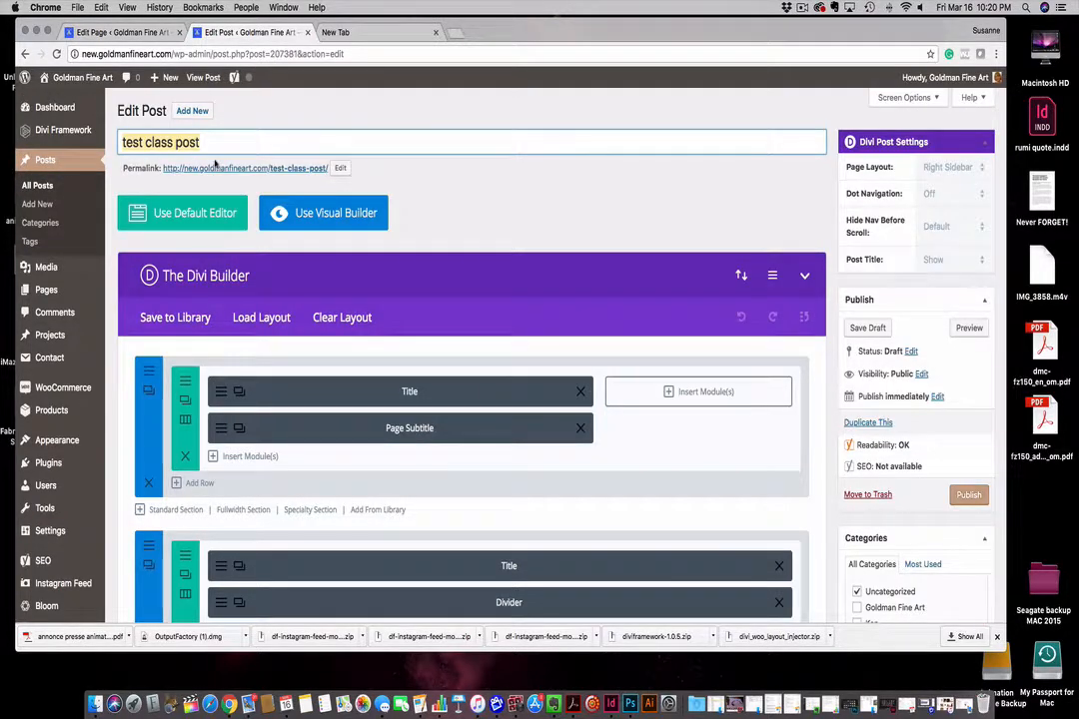
text(53. Painting and Drawing The Human Figure - Ken Goldman)
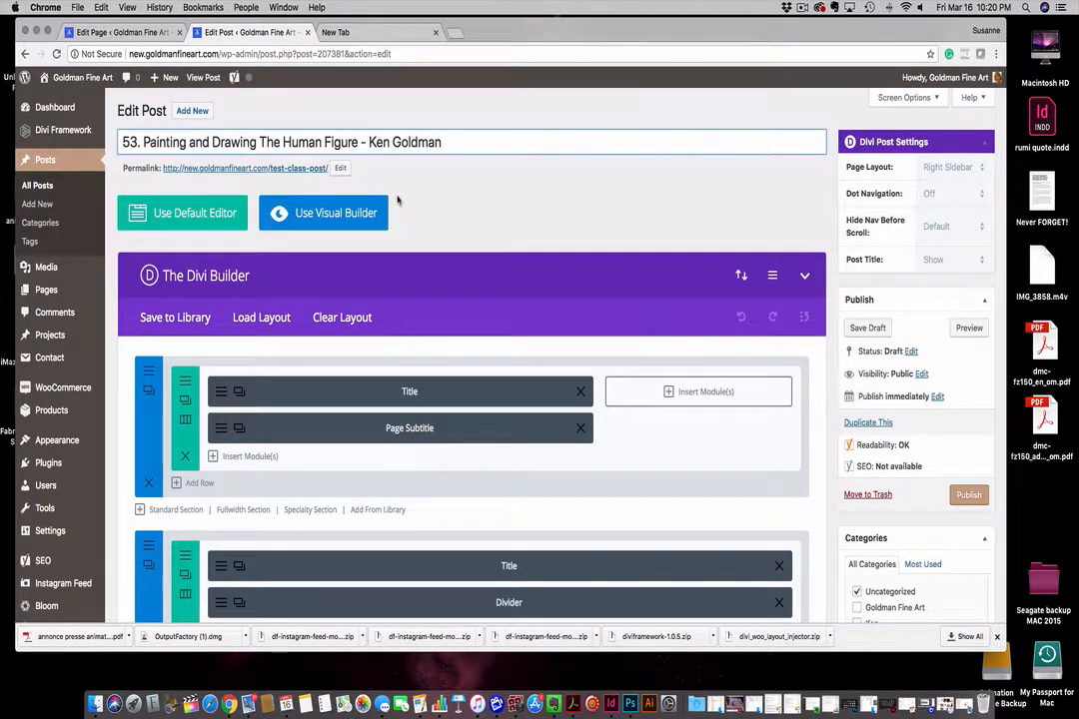
click(339, 168)
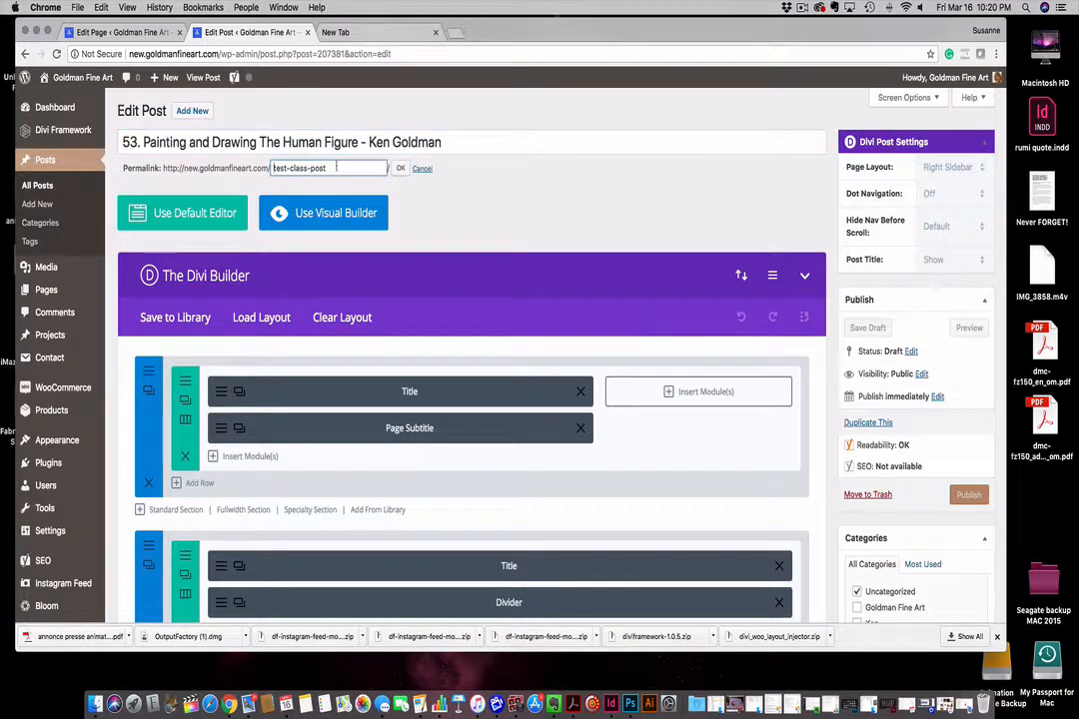
key(super+a)
text(53. Painting and Drawing The Human Figure - Ken Goldman)
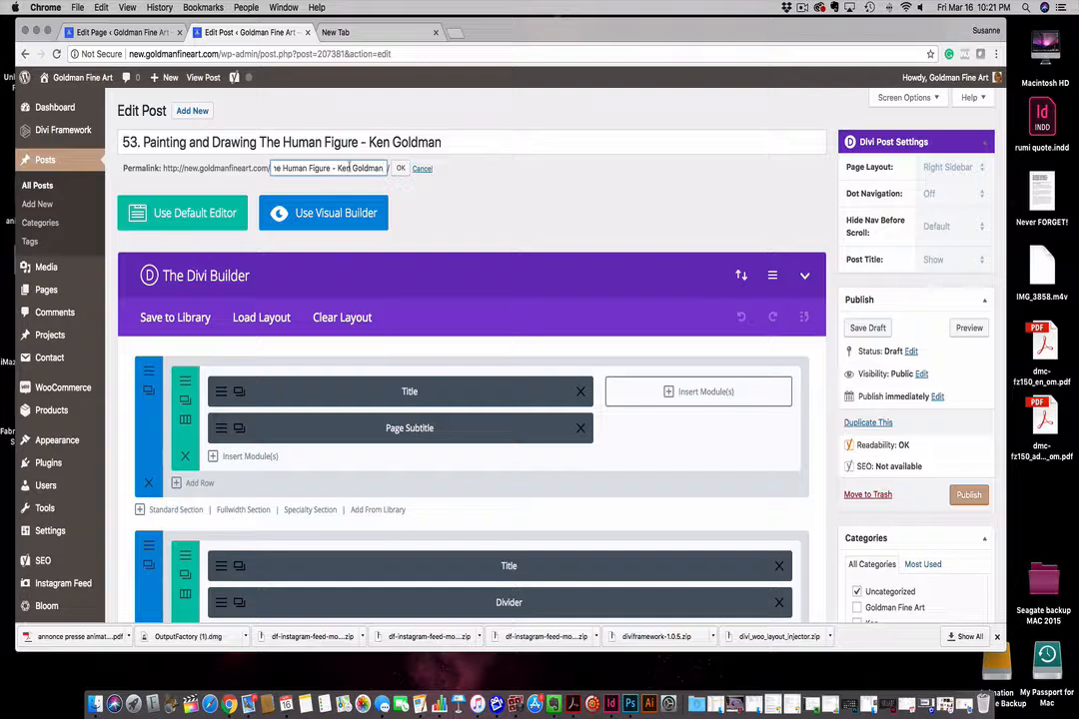
key(super+z)
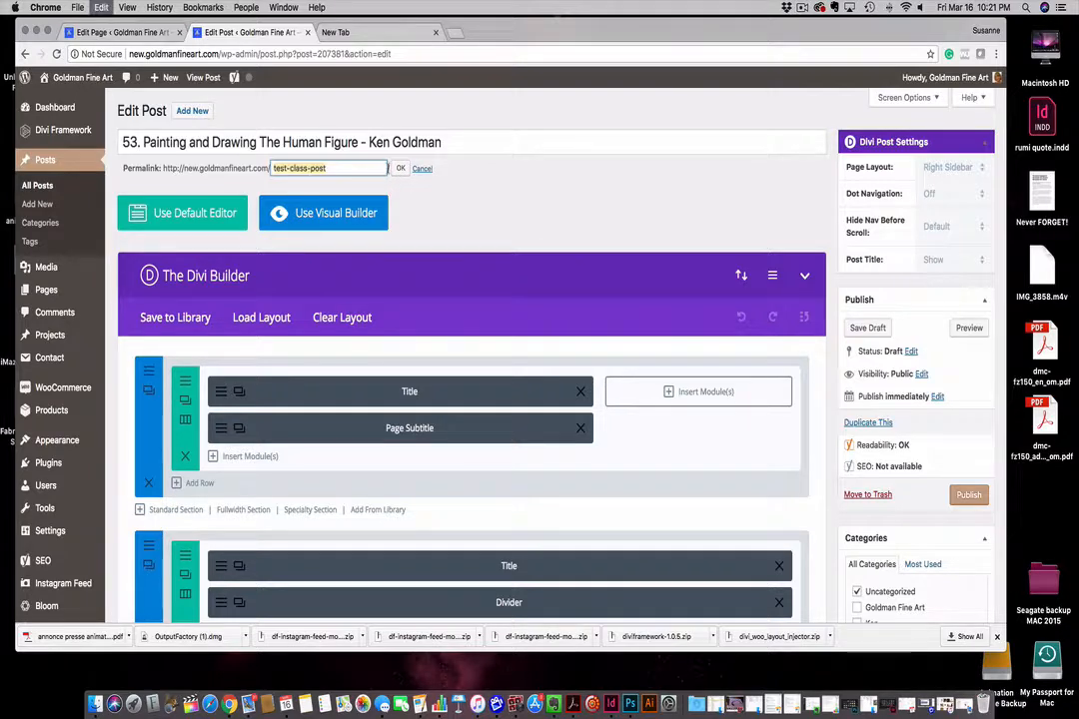
click(420, 169)
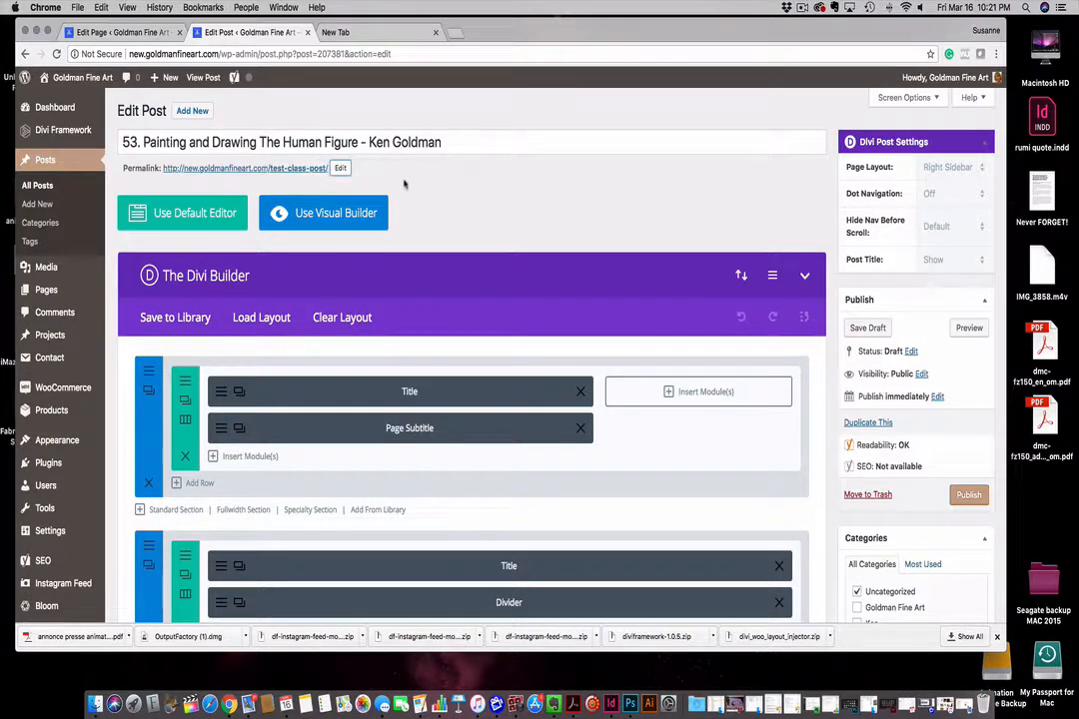
click(291, 170)
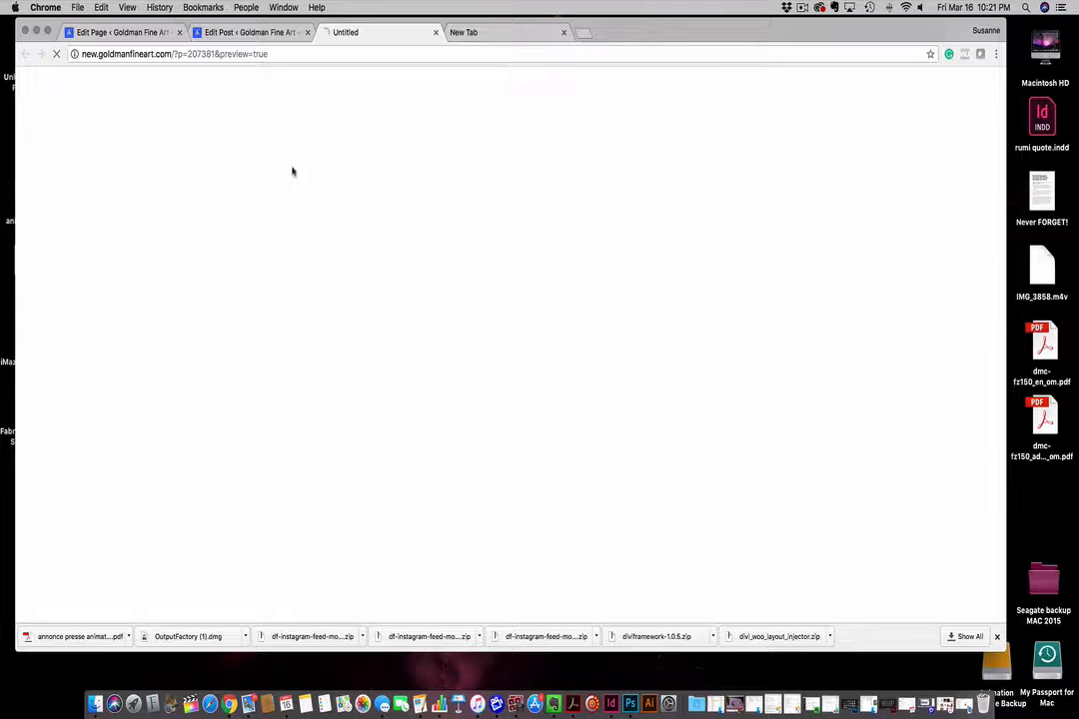
click(435, 32)
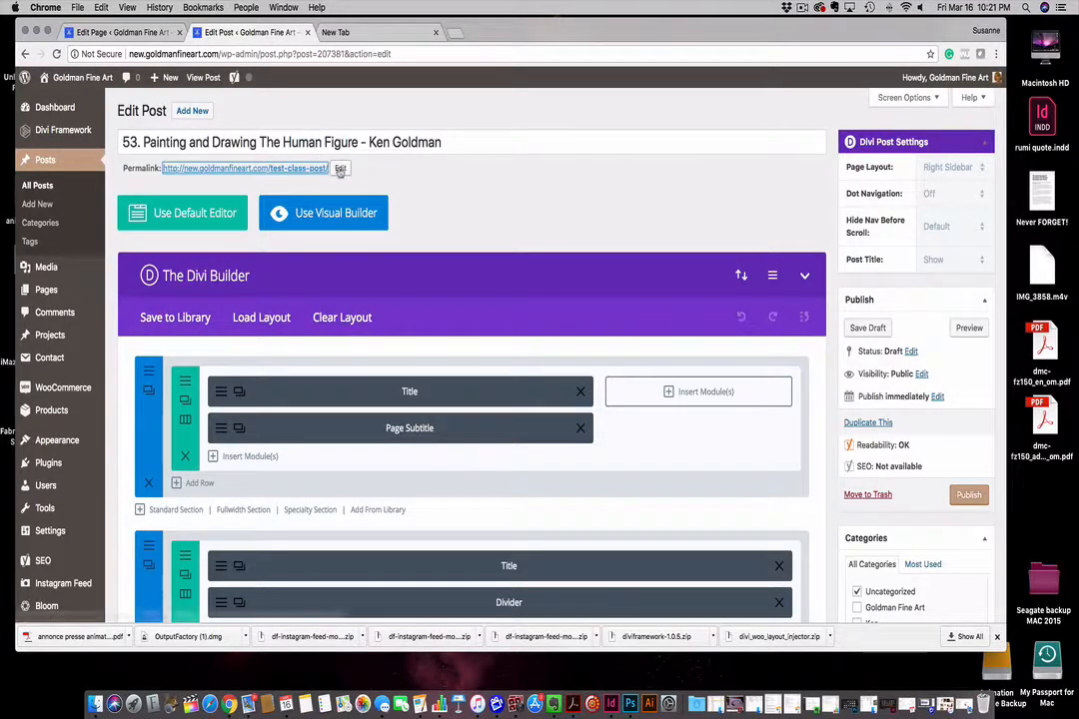
Change the post's permalink slug to painting-and-drawing-the-human-figure
click(341, 169)
drag(274, 168, 338, 169)
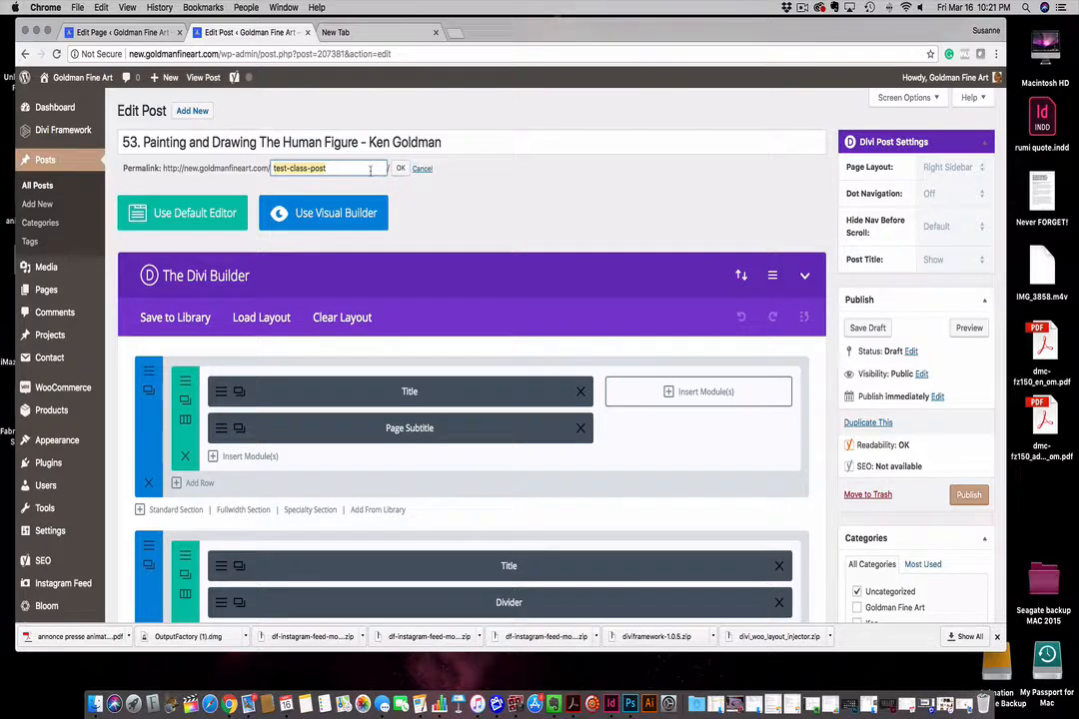
text(Pa)
key(BackSpace)
key(BackSpace)
text(painting)
text(-)
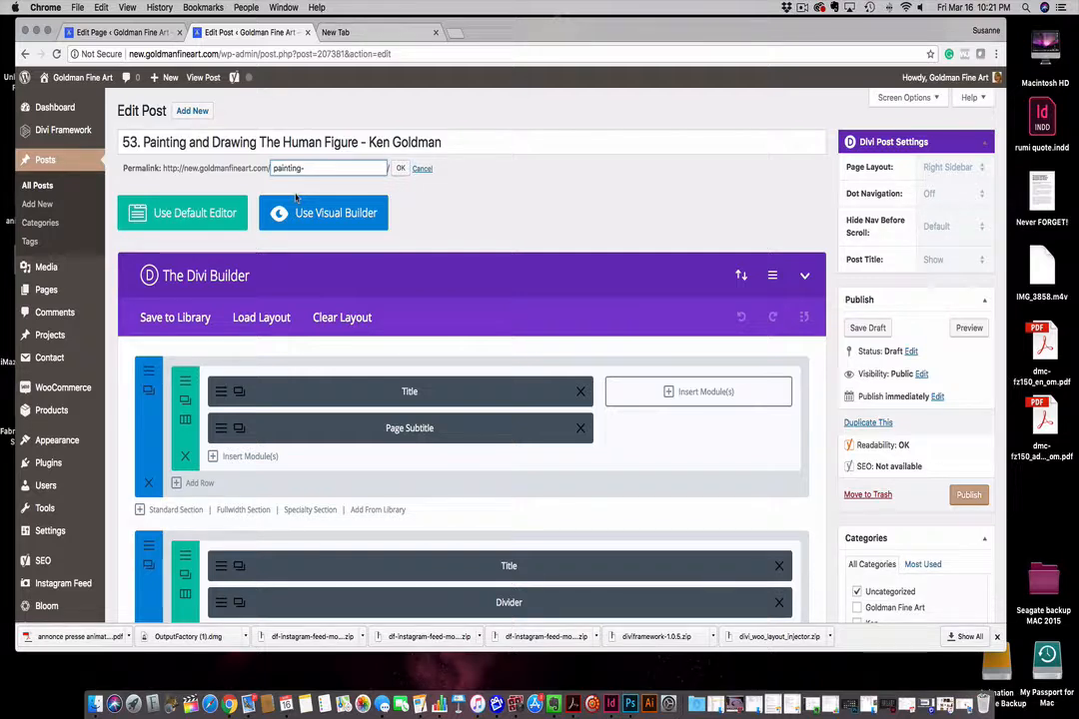
text(and-drawing-the)
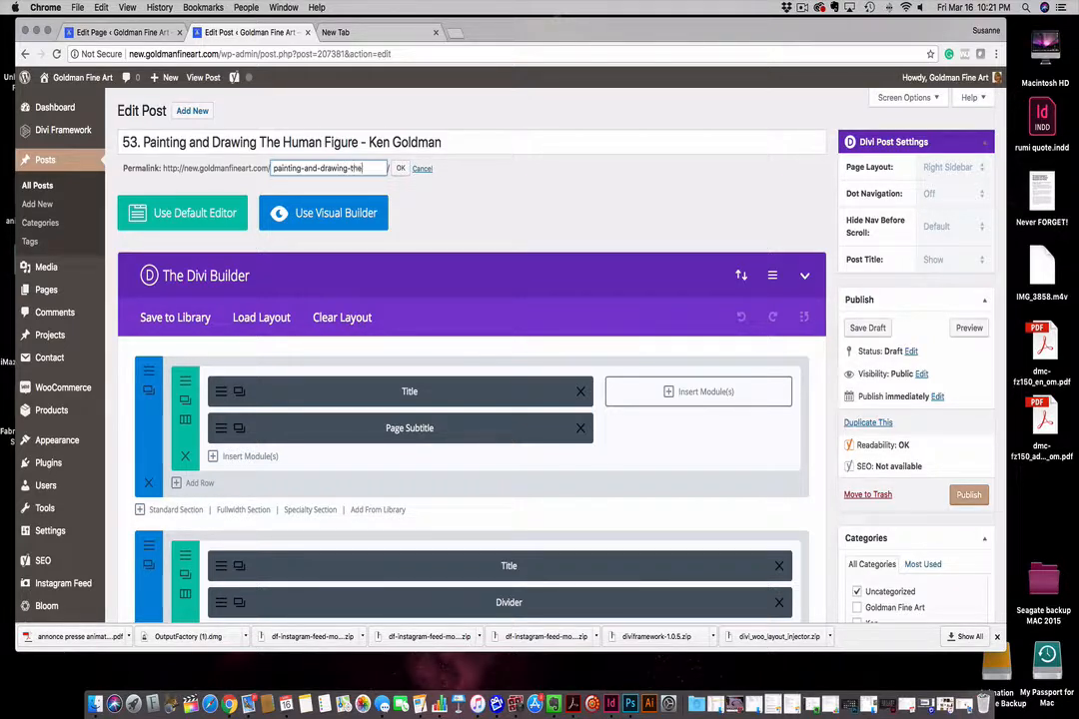
text(-human-figure)
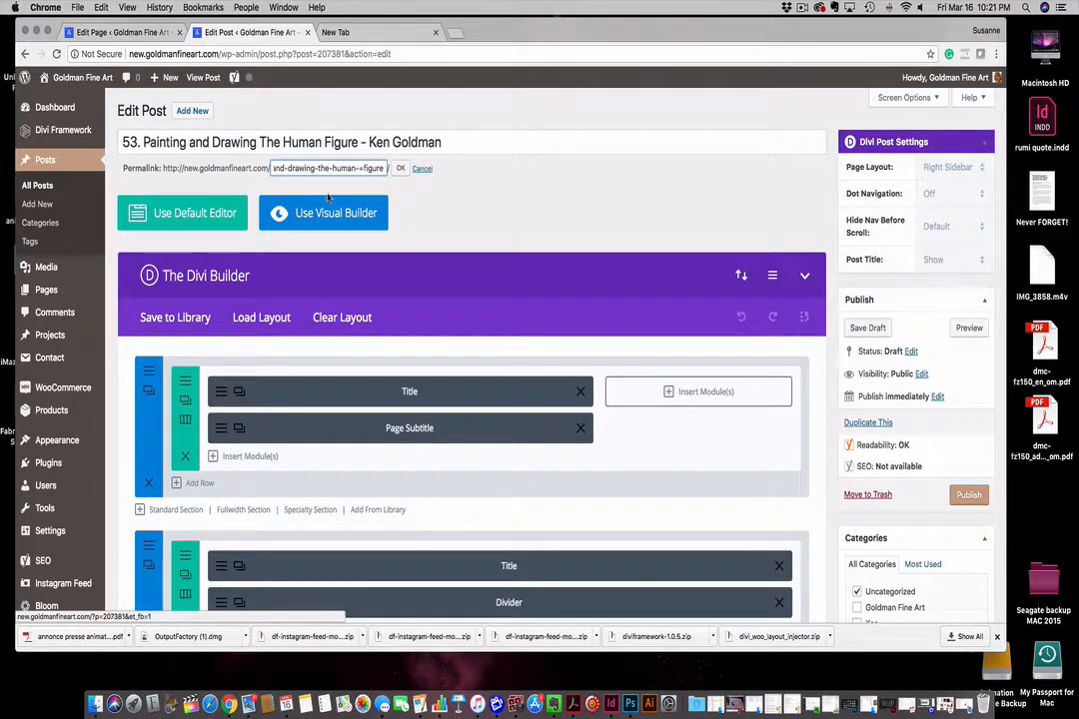
click(363, 167)
key(BackSpace)
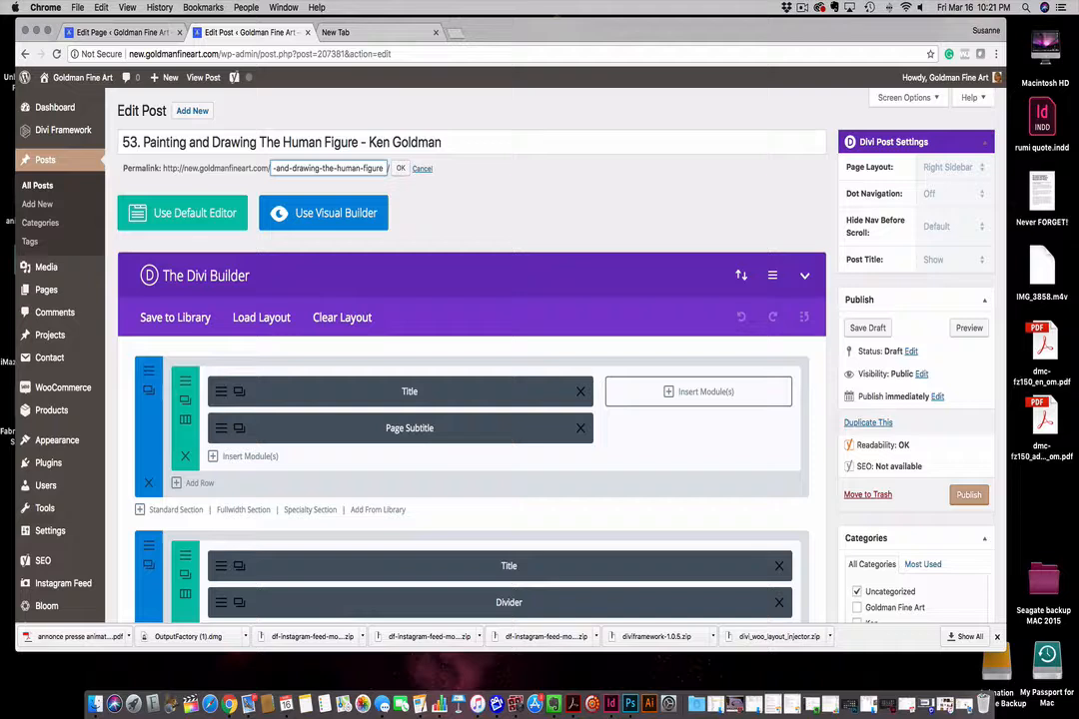
click(399, 168)
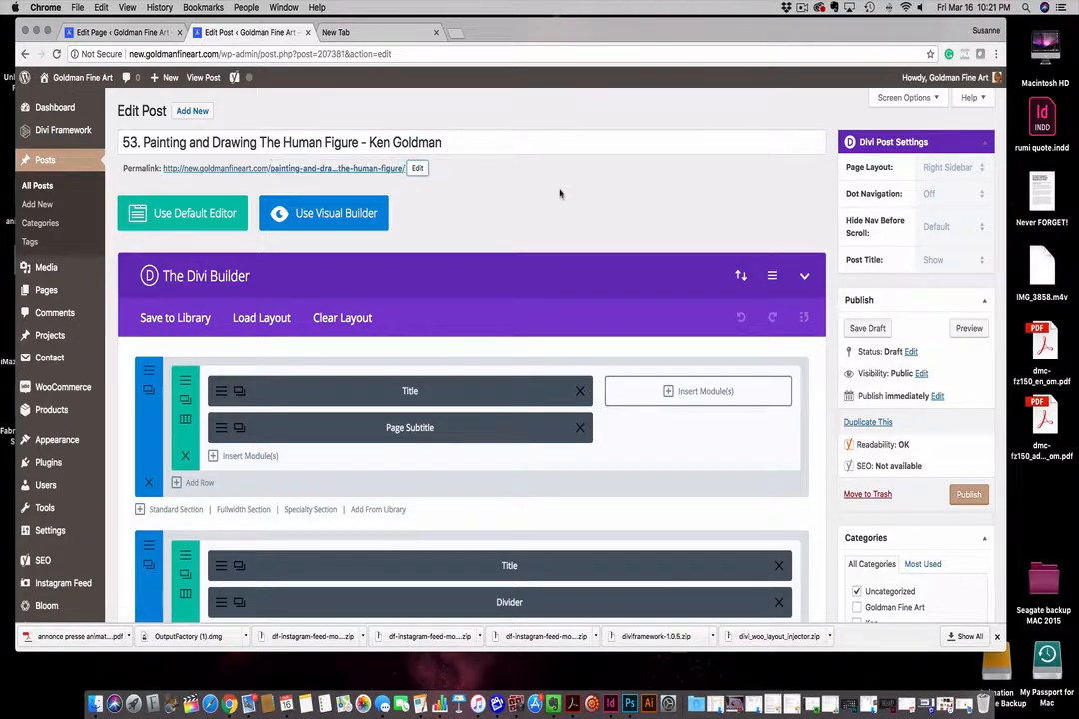
Set the post's page layout to Fullwidth and save the draft
click(954, 168)
click(963, 196)
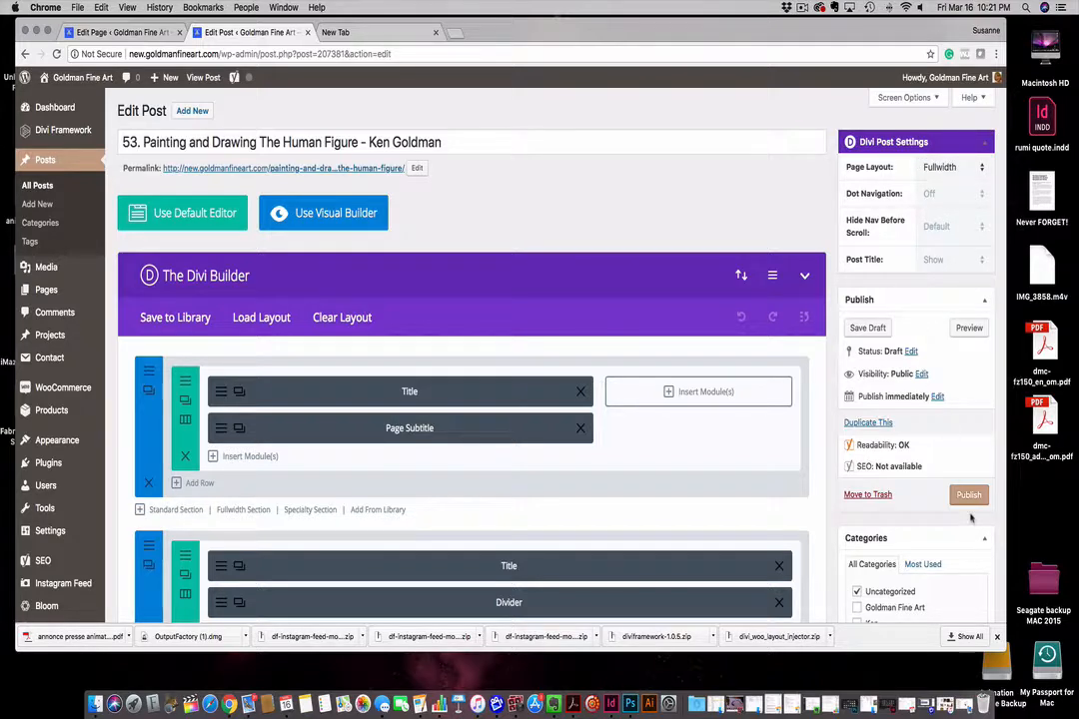
click(867, 329)
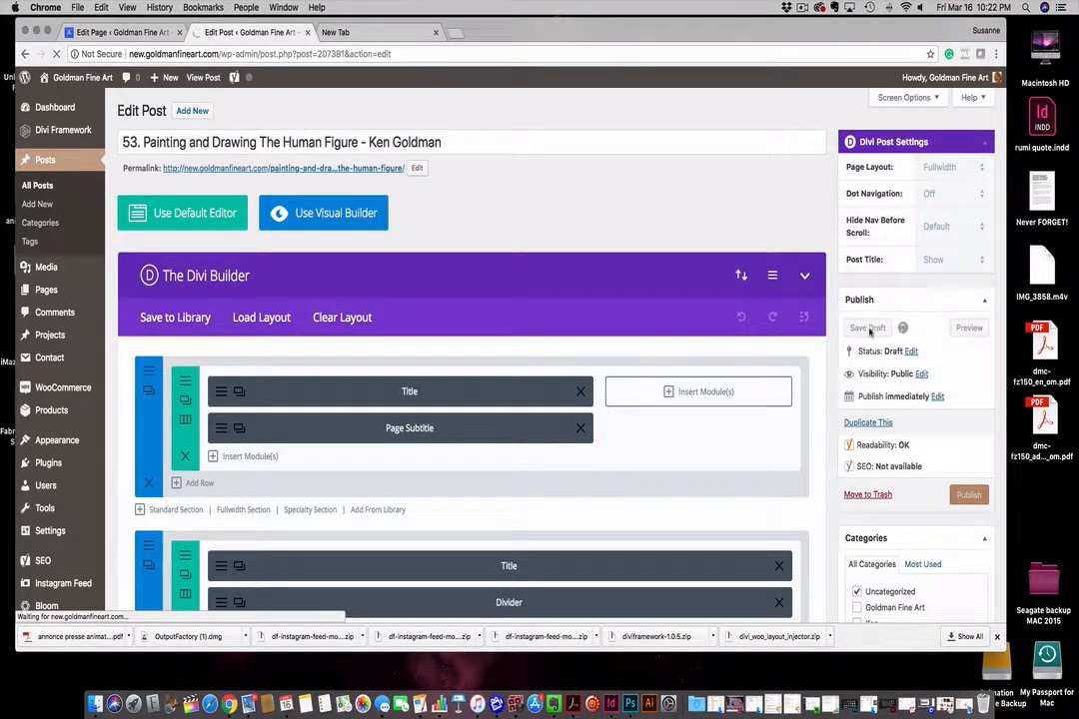
scroll(709, 447, down, 10)
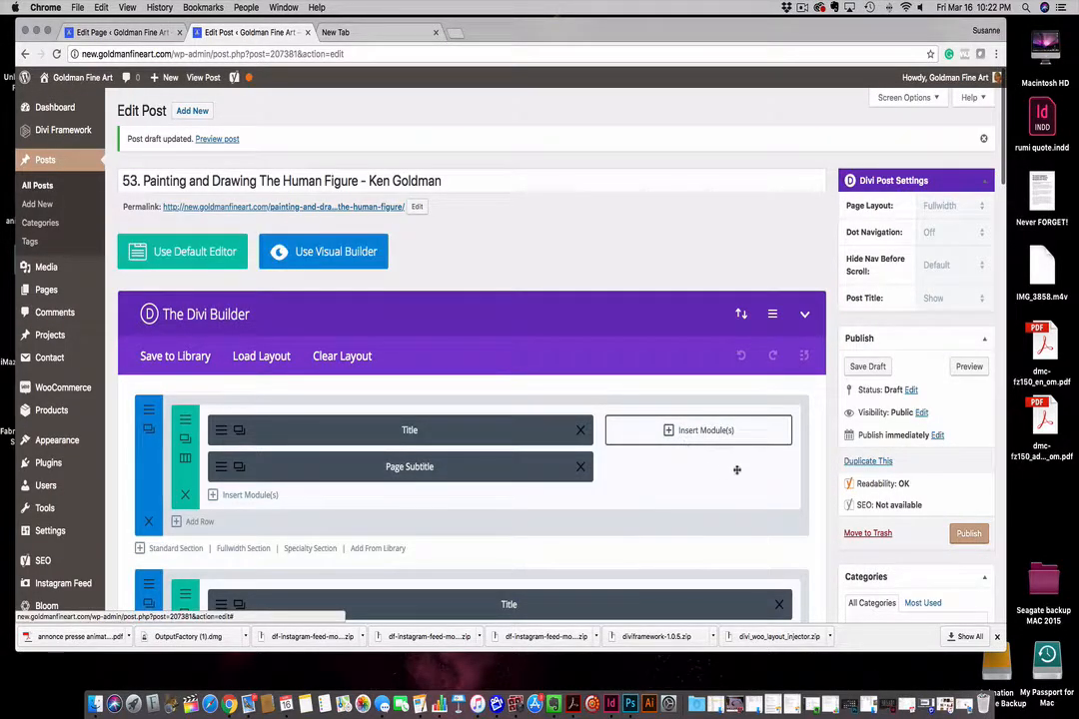
scroll(750, 466, down, 6)
scroll(752, 463, up, 8)
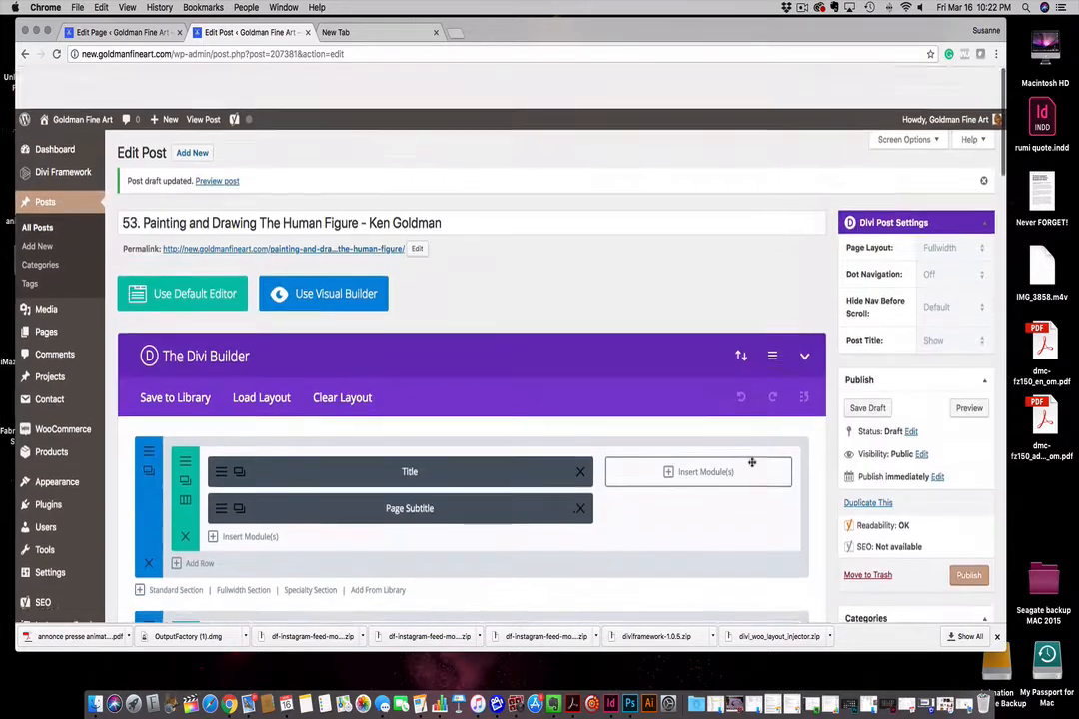
scroll(484, 349, down, 10)
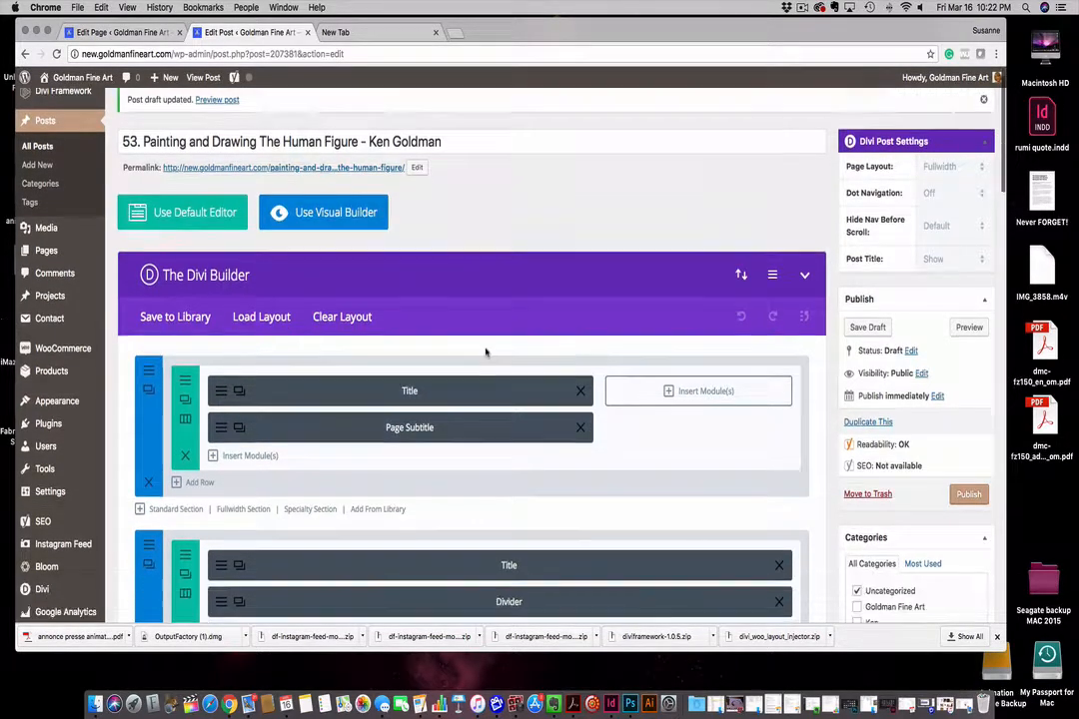
Assign the post to the instructor's first-name category and remove it from Uncategorized
scroll(529, 335, down, 2)
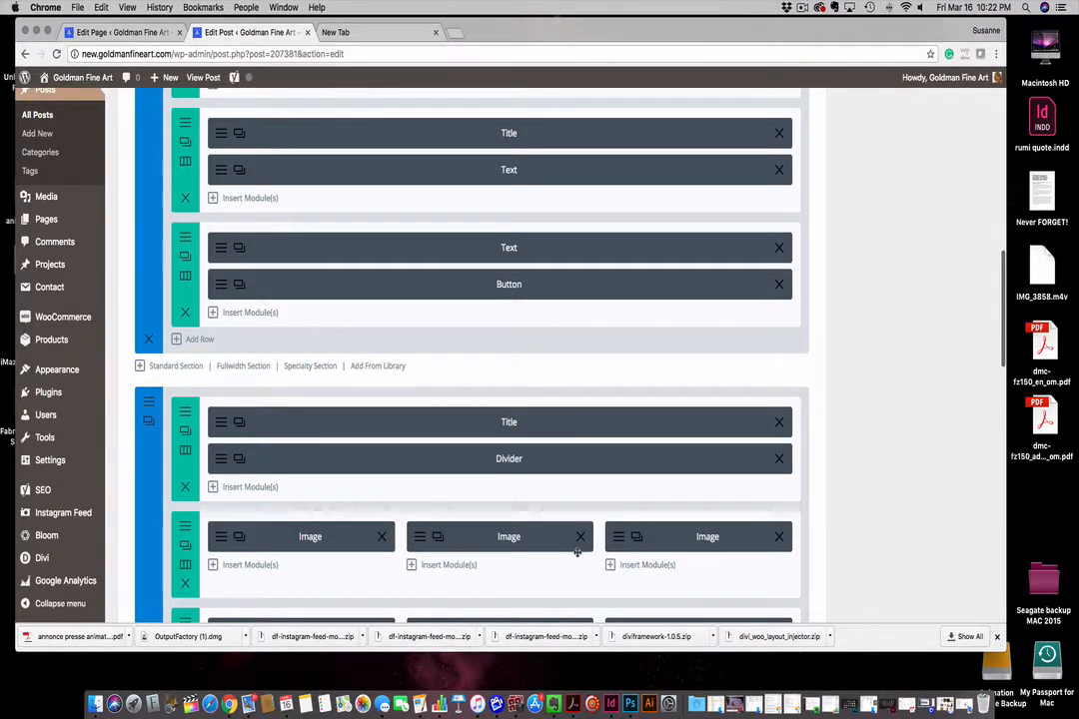
scroll(578, 551, down, 8)
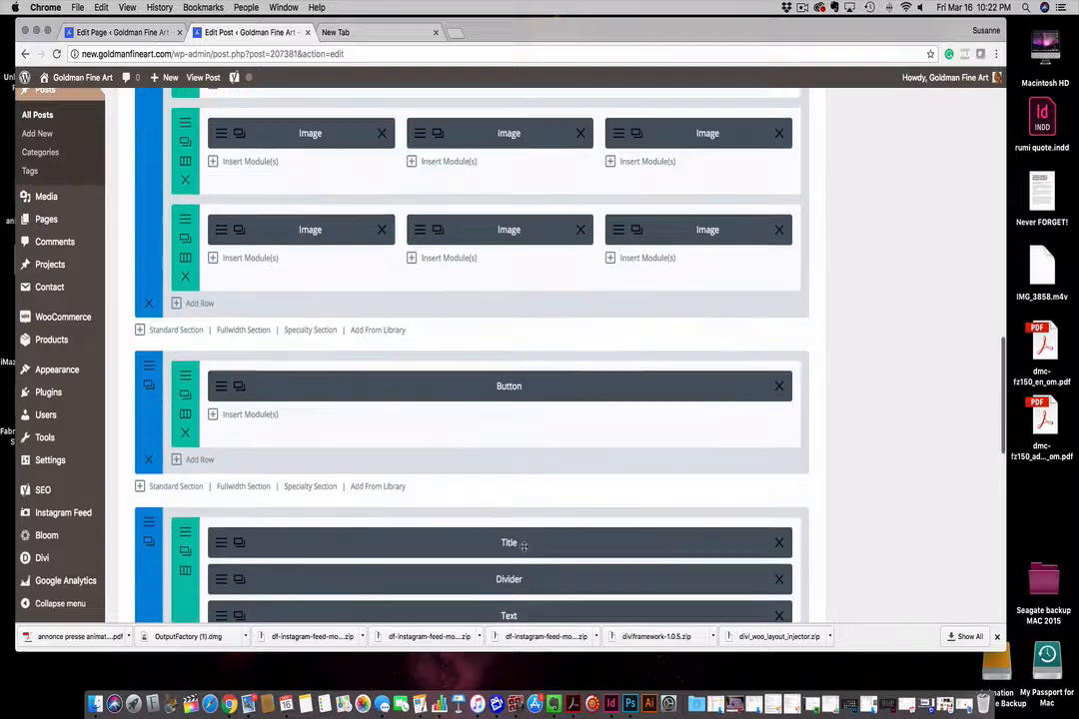
scroll(519, 540, down, 7)
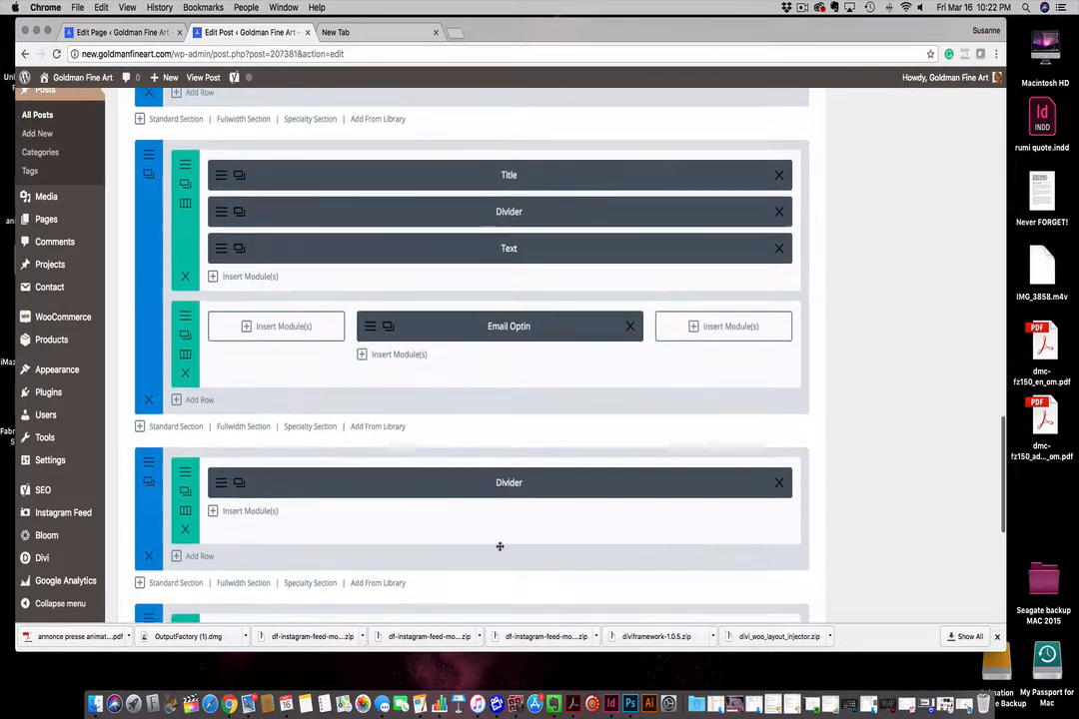
scroll(499, 550, down, 2)
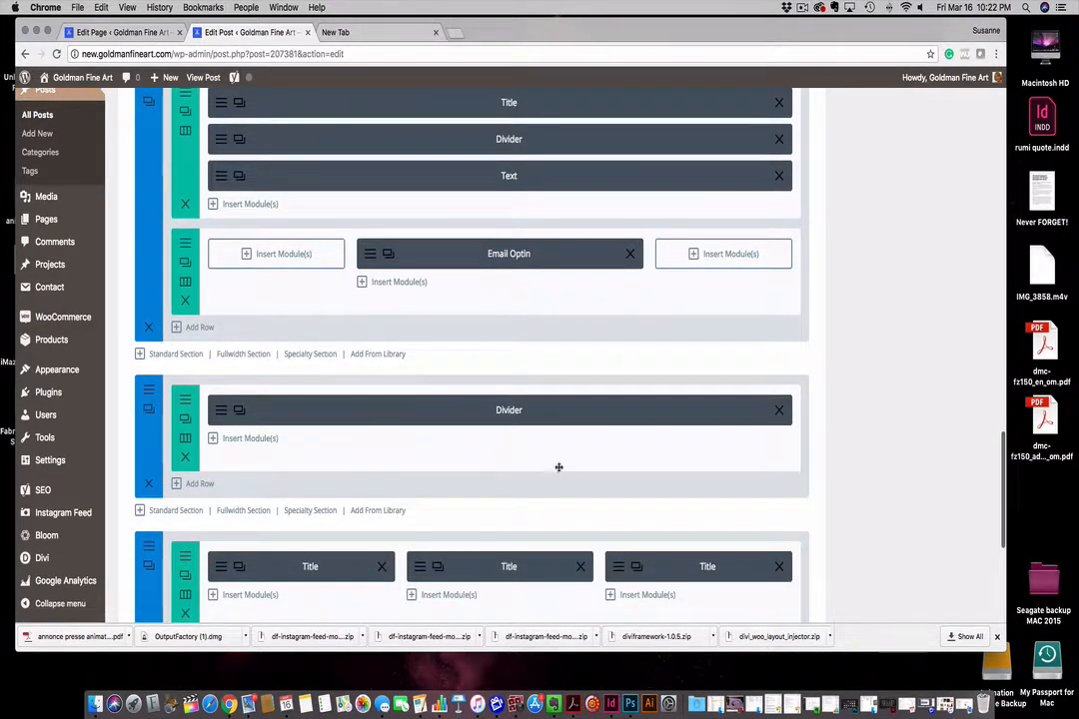
scroll(560, 470, down, 6)
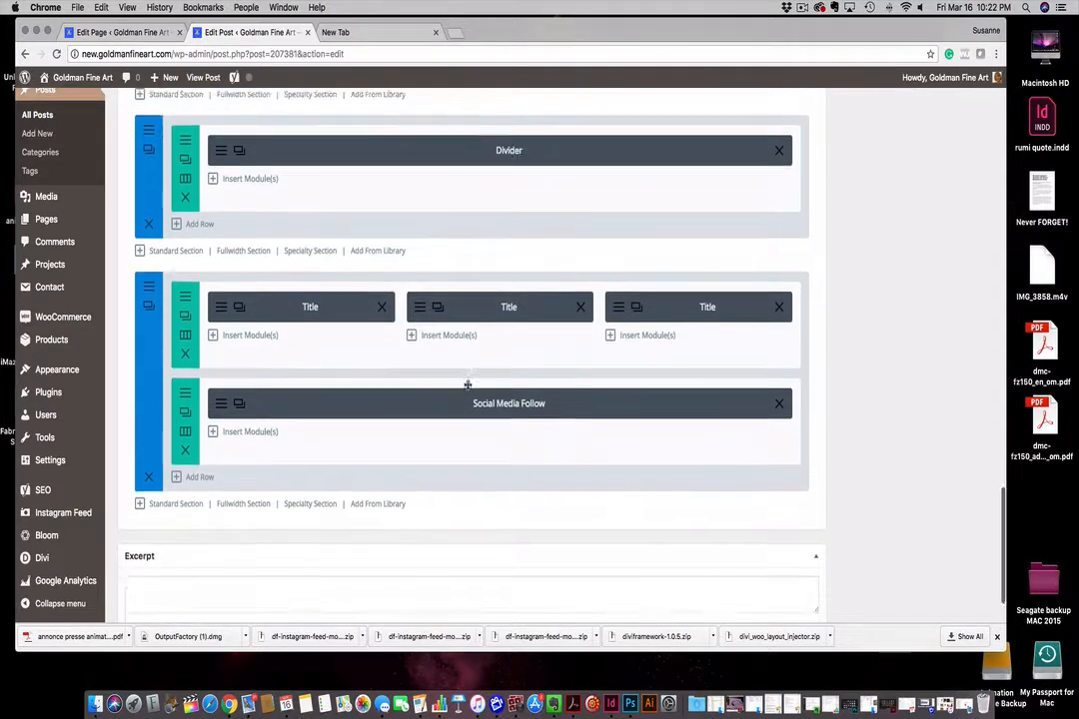
scroll(680, 449, up, 15)
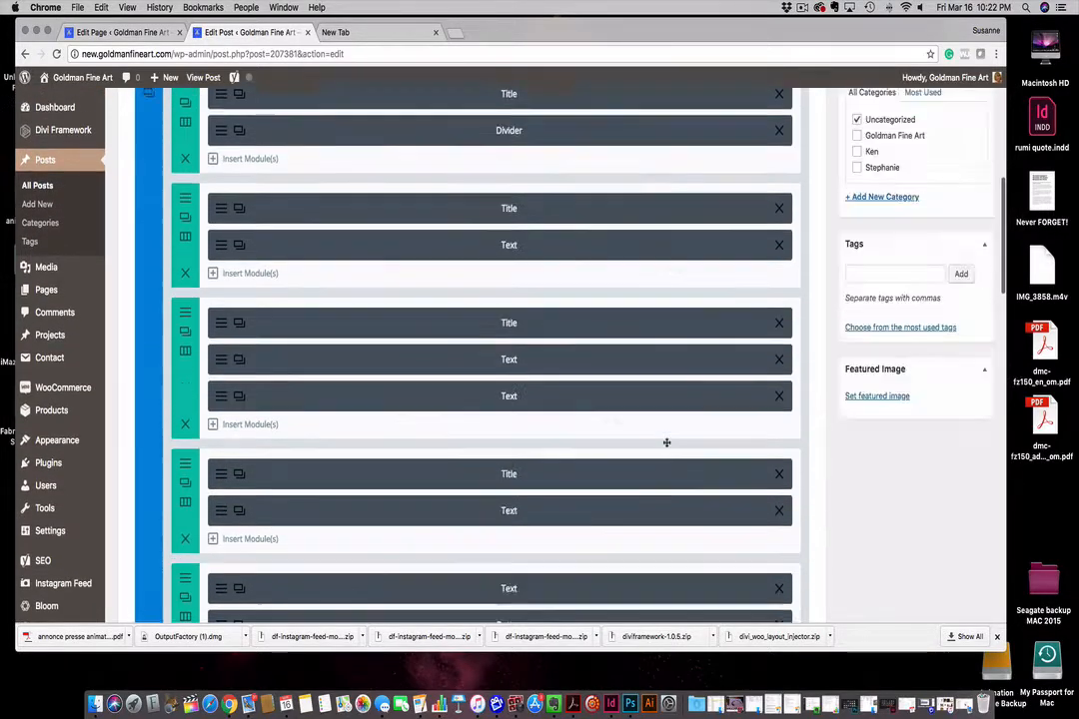
scroll(666, 443, down, 5)
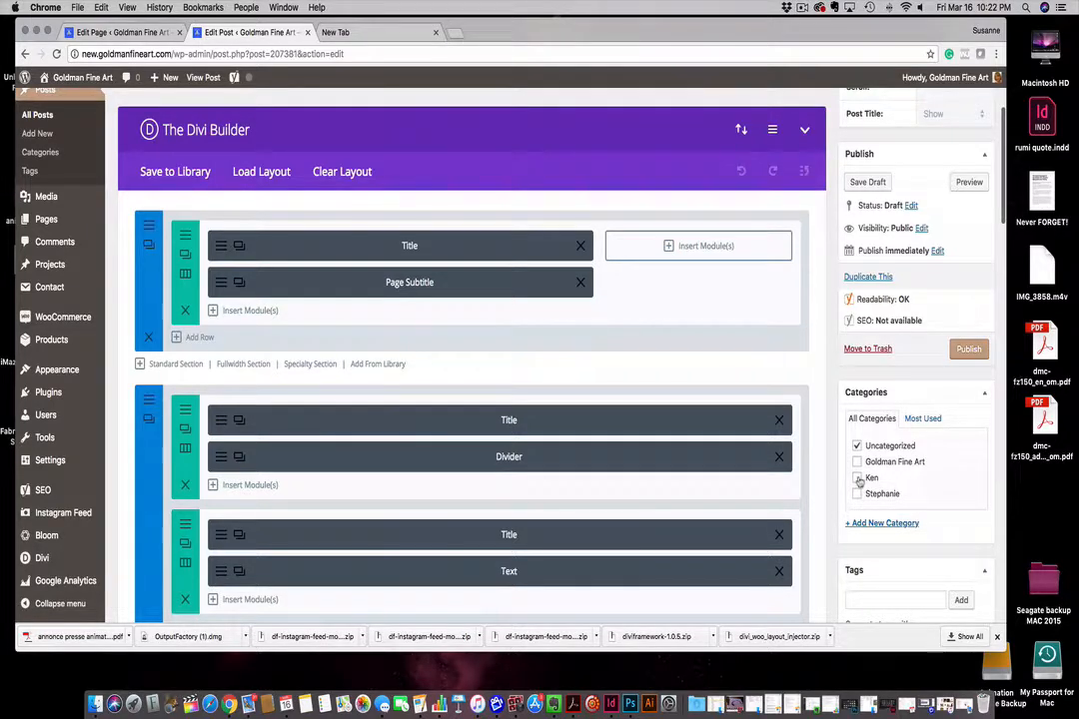
click(857, 478)
click(856, 446)
scroll(463, 262, up, 2)
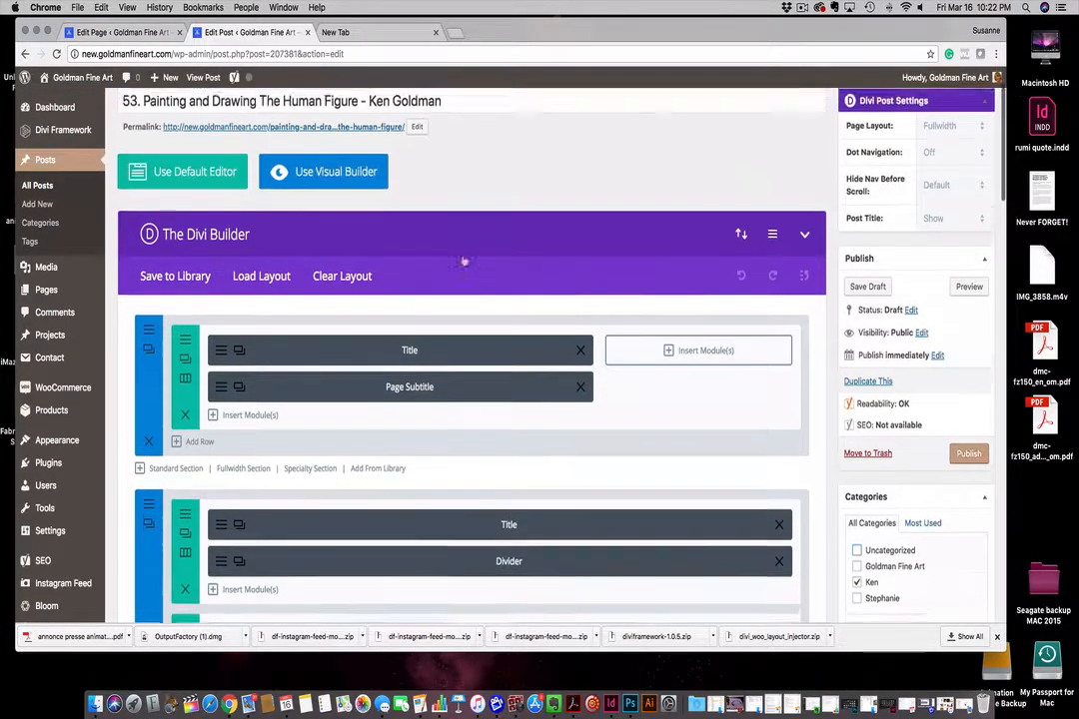
Open the human figure class post in the Visual Builder
scroll(811, 393, down, 5)
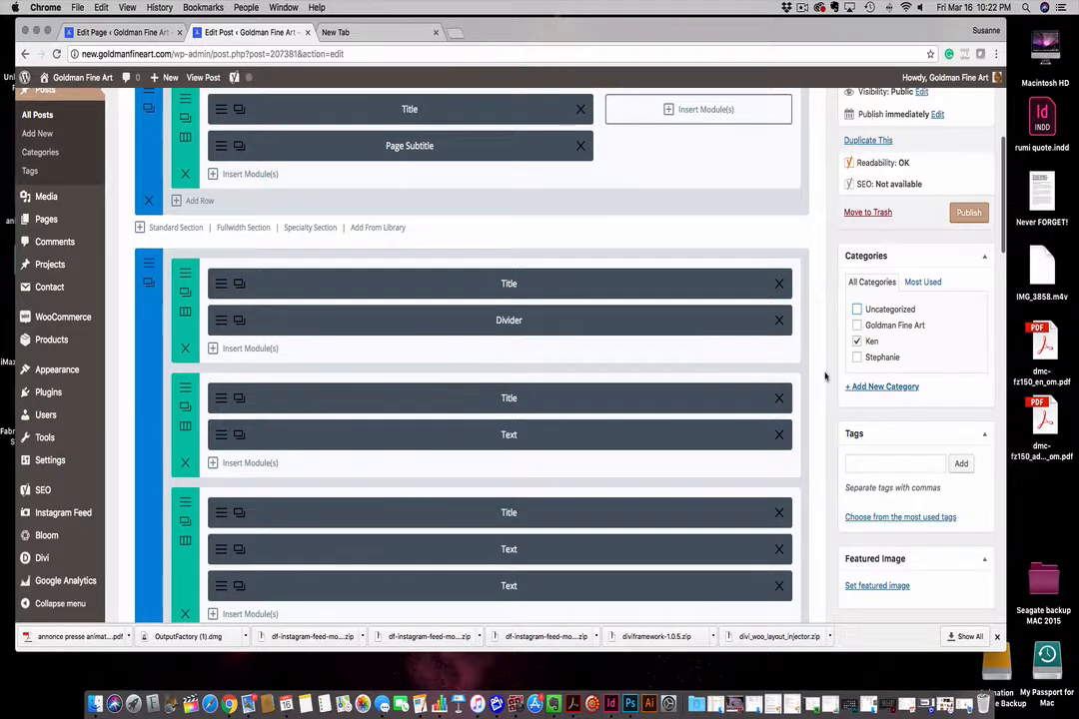
scroll(829, 369, down, 4)
scroll(826, 376, up, 15)
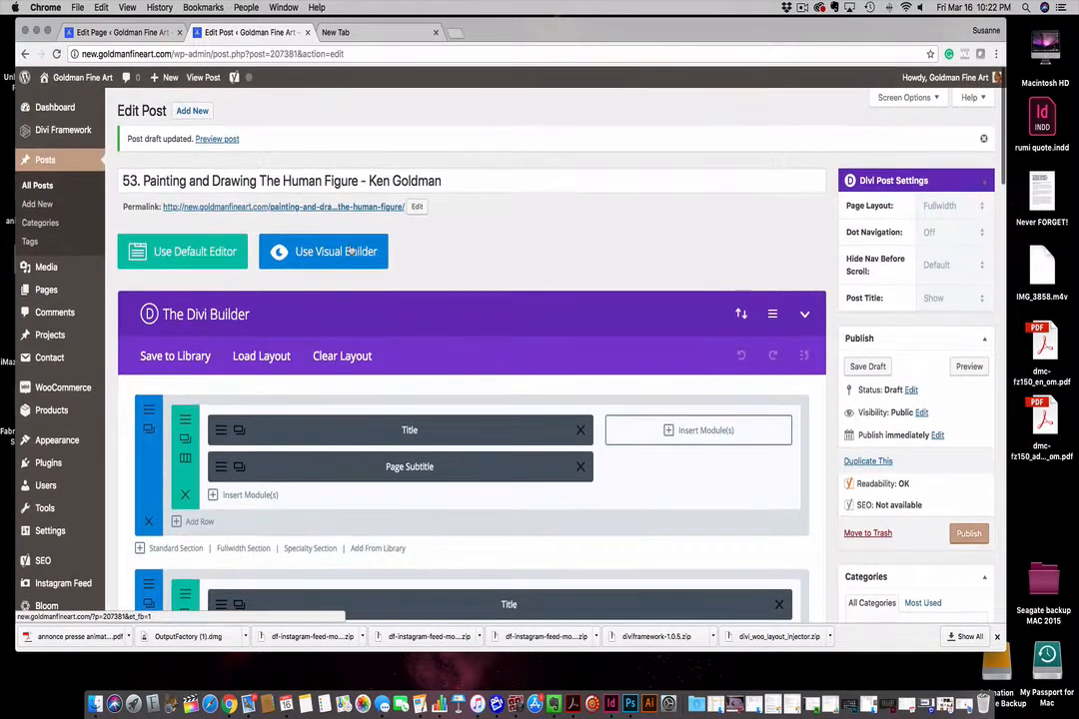
click(305, 249)
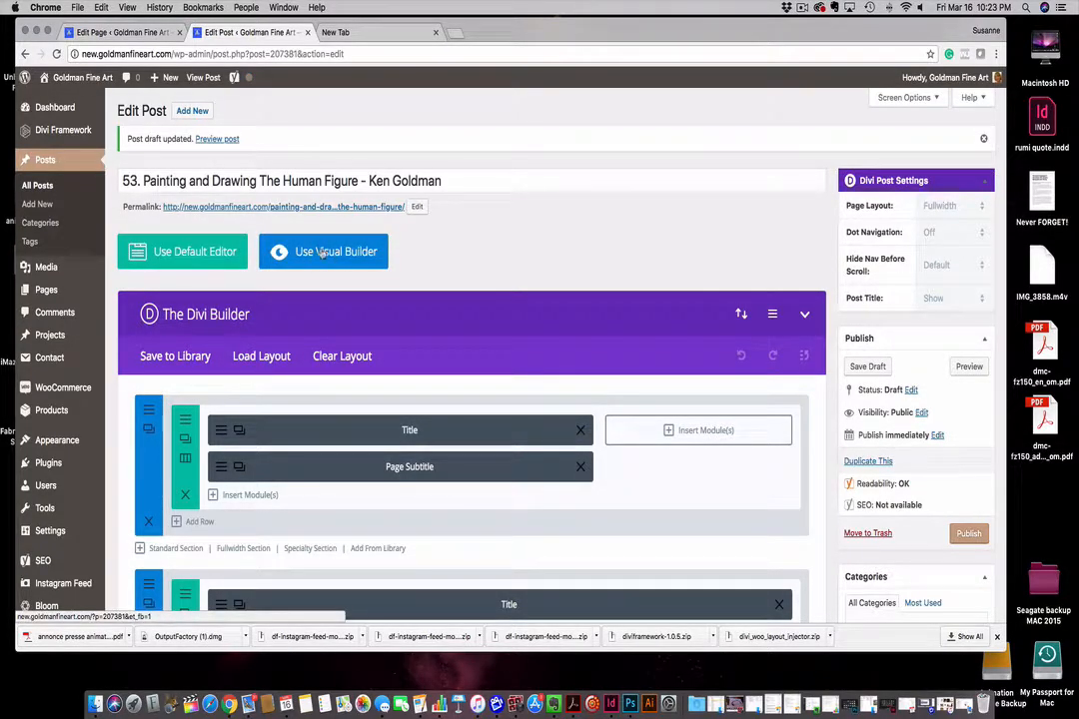
click(322, 253)
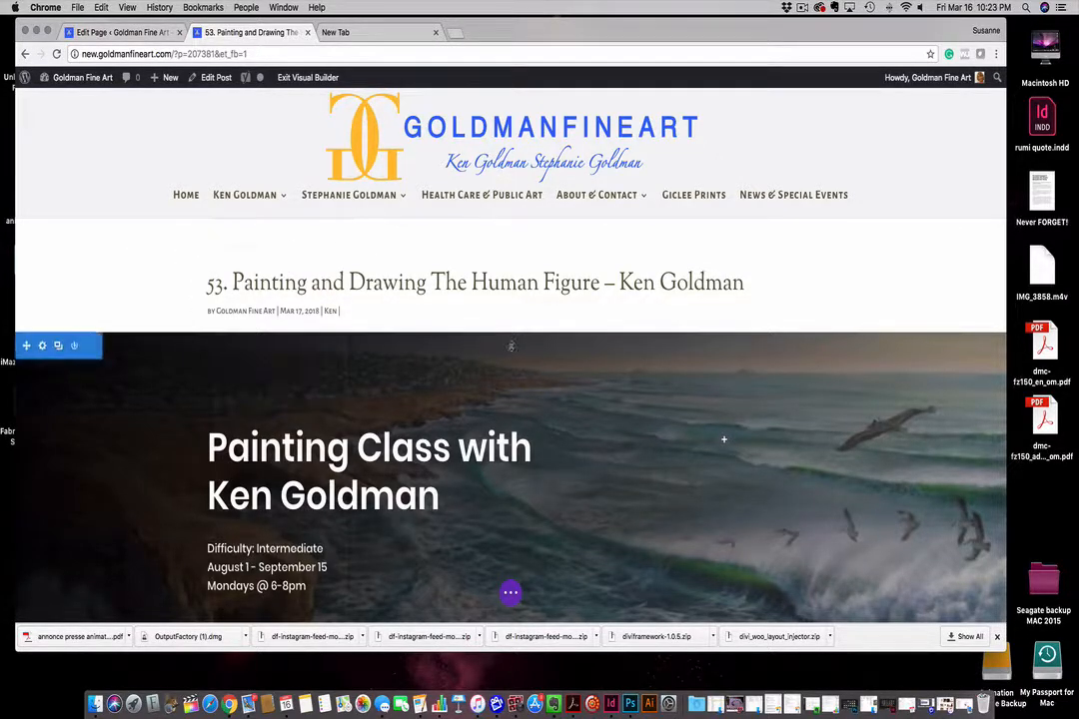
In the hero's "Painting Class with" heading, replace the instructor's surname with "And" and the second artist's shortened first name
scroll(404, 336, down, 3)
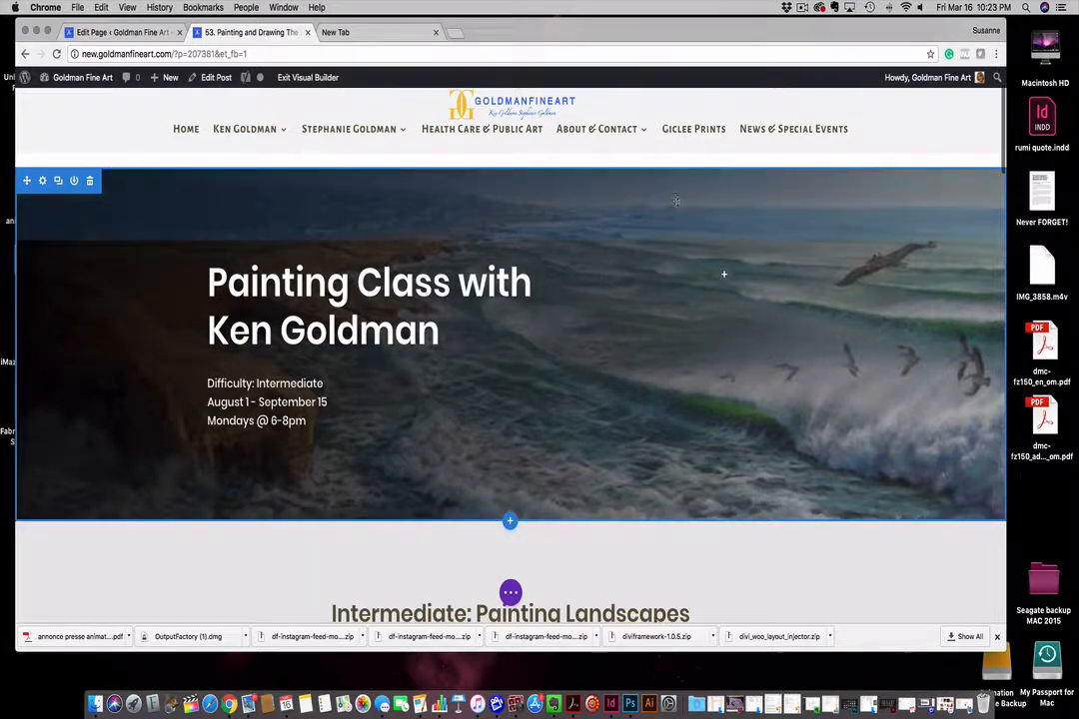
scroll(404, 314, down, 1)
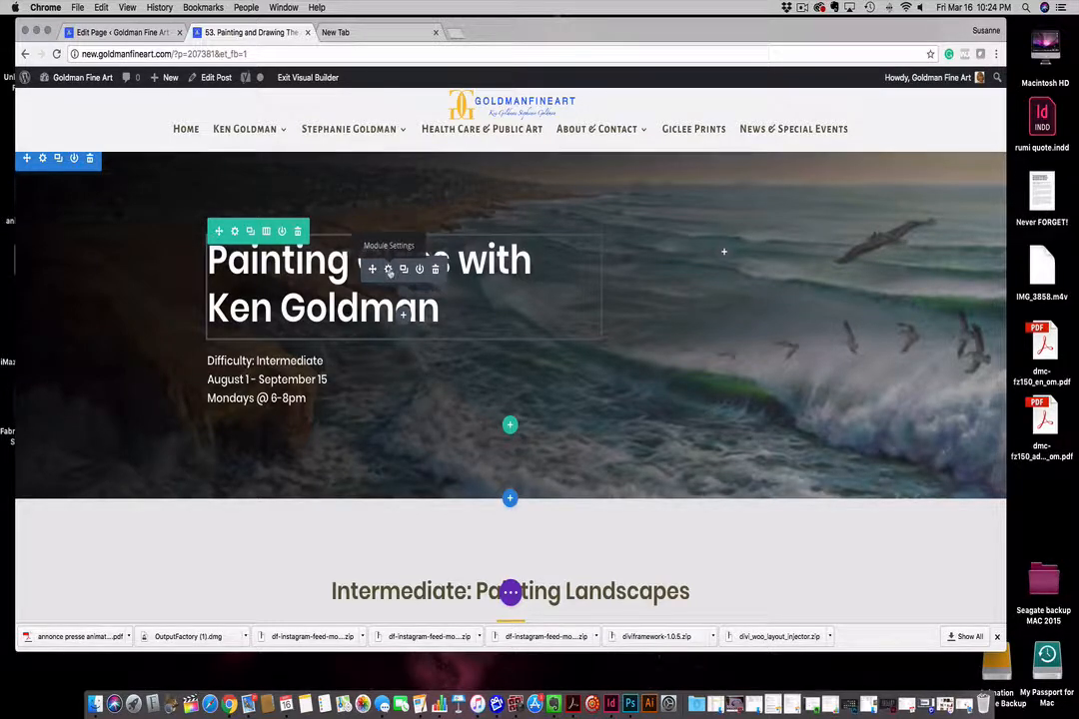
click(388, 270)
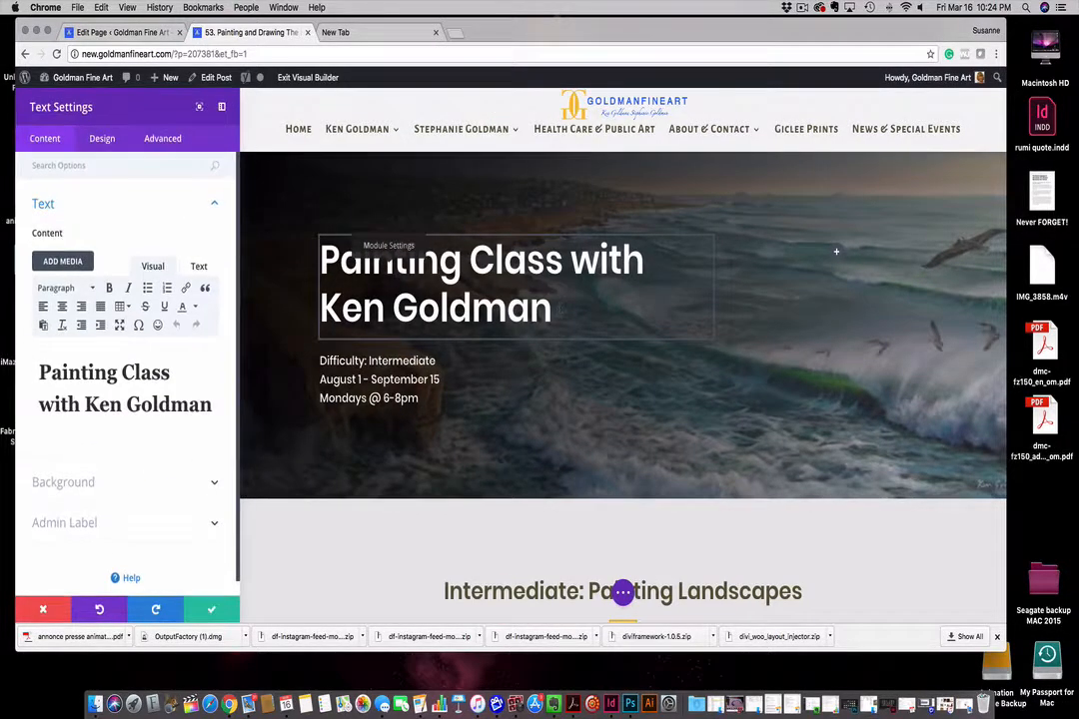
drag(555, 312, 303, 256)
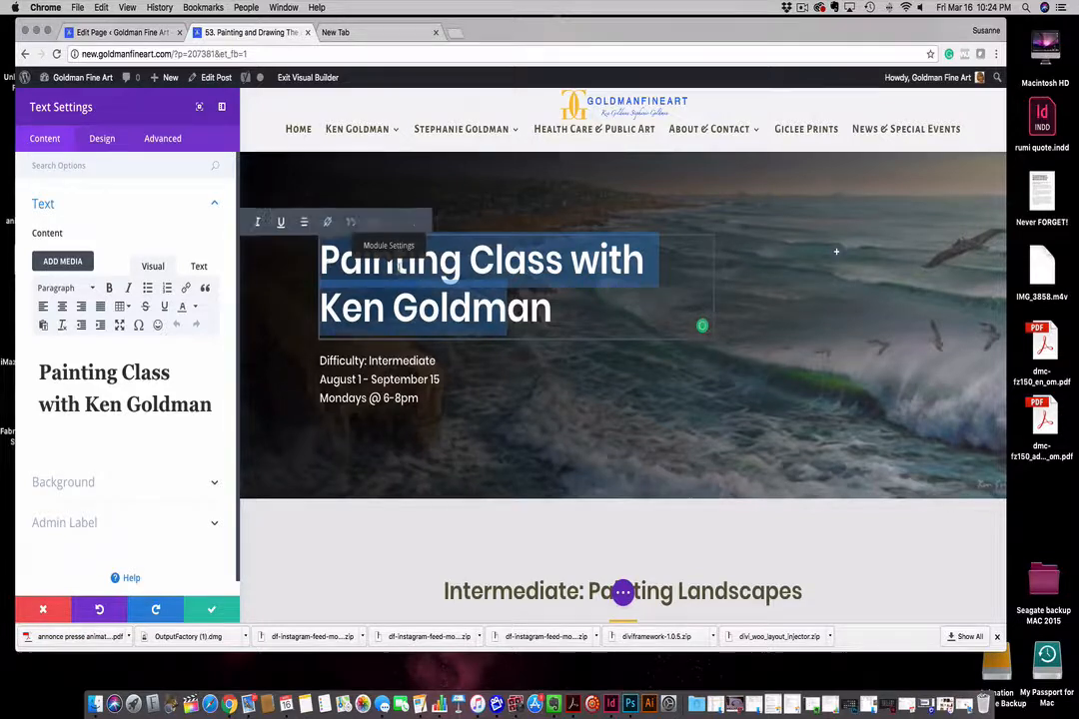
double_click(398, 267)
click(512, 293)
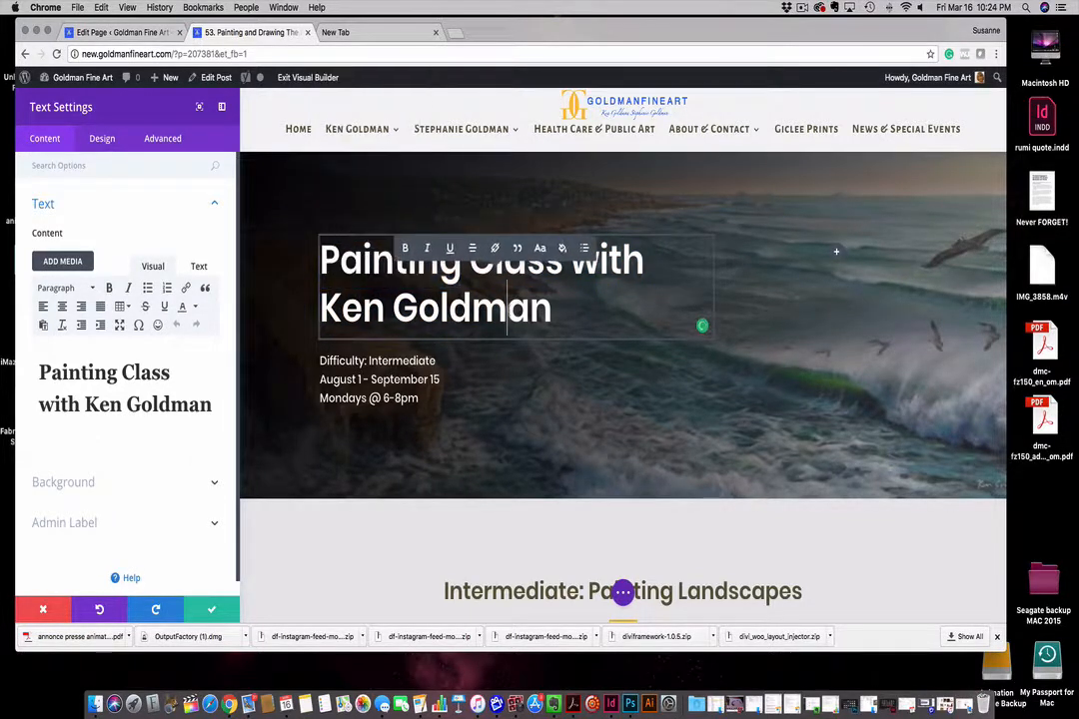
double_click(472, 309)
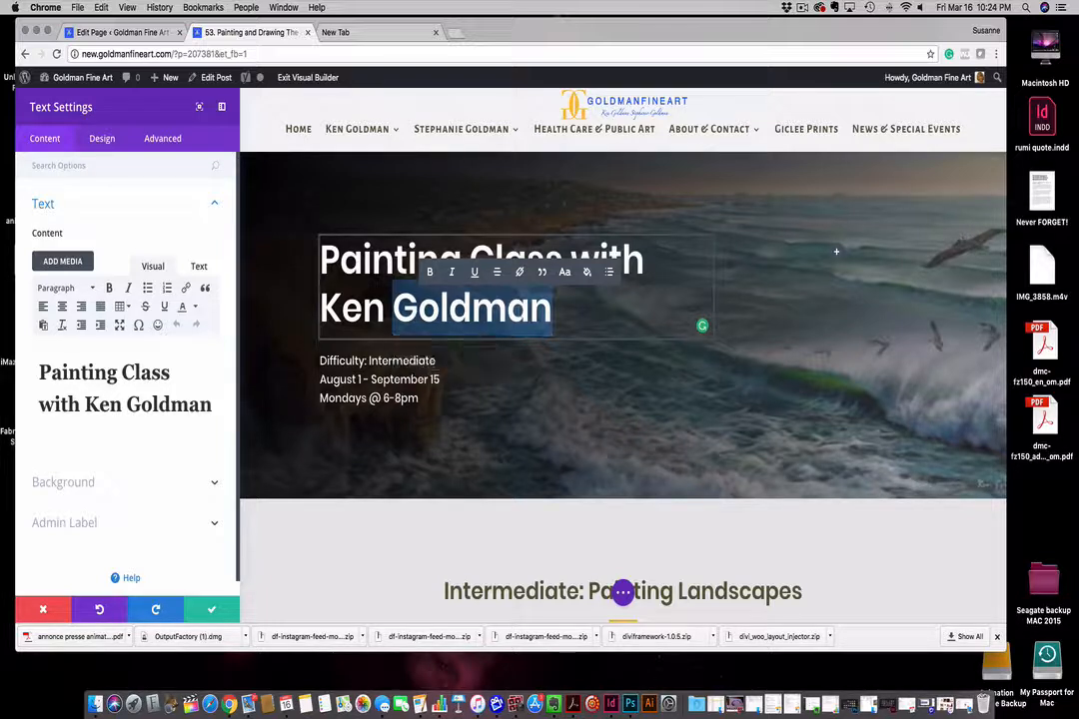
text(And Steph)
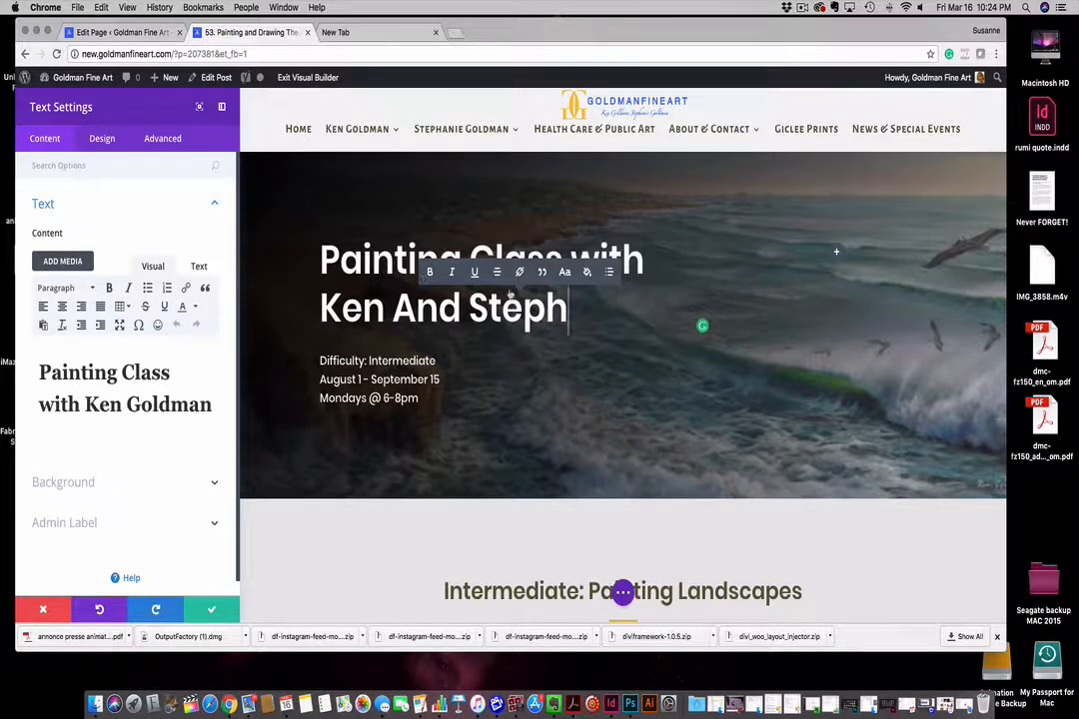
Underline, italicize and bold the second artist's name in the hero heading, and save the text module
drag(570, 309, 470, 310)
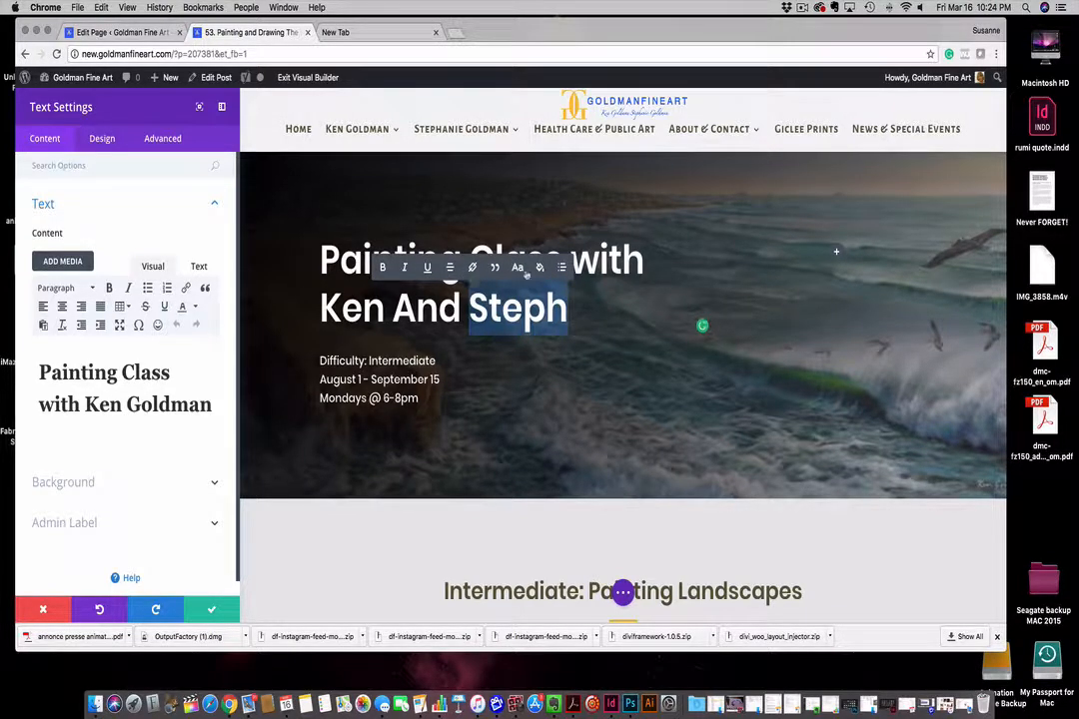
click(428, 269)
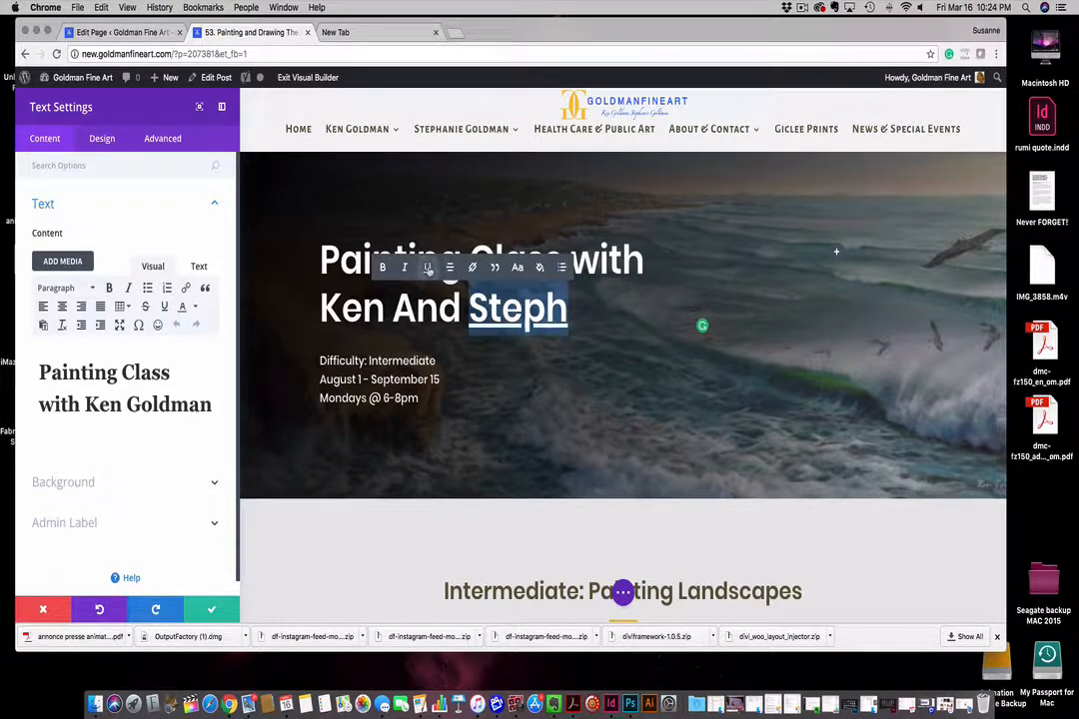
click(405, 270)
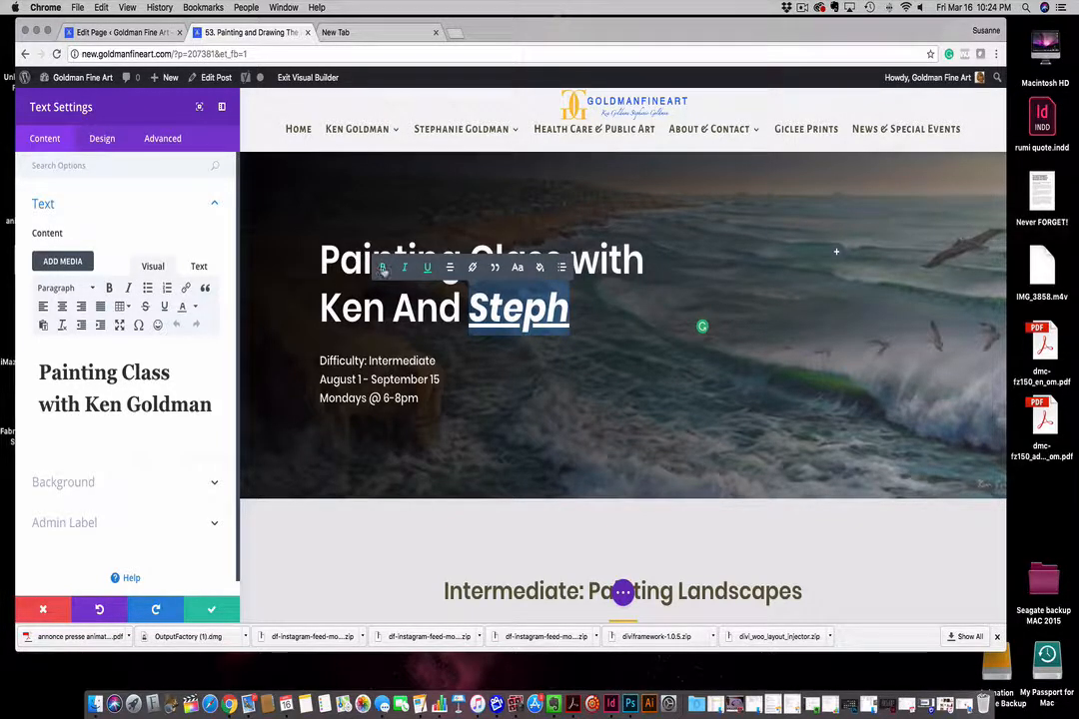
click(381, 269)
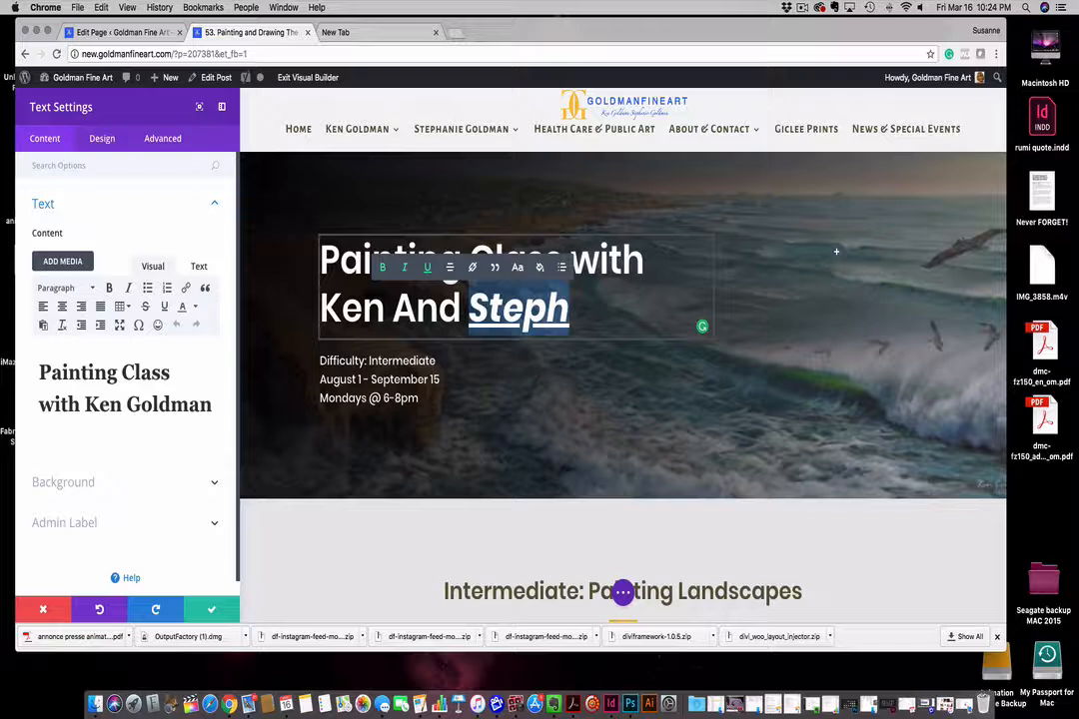
click(615, 308)
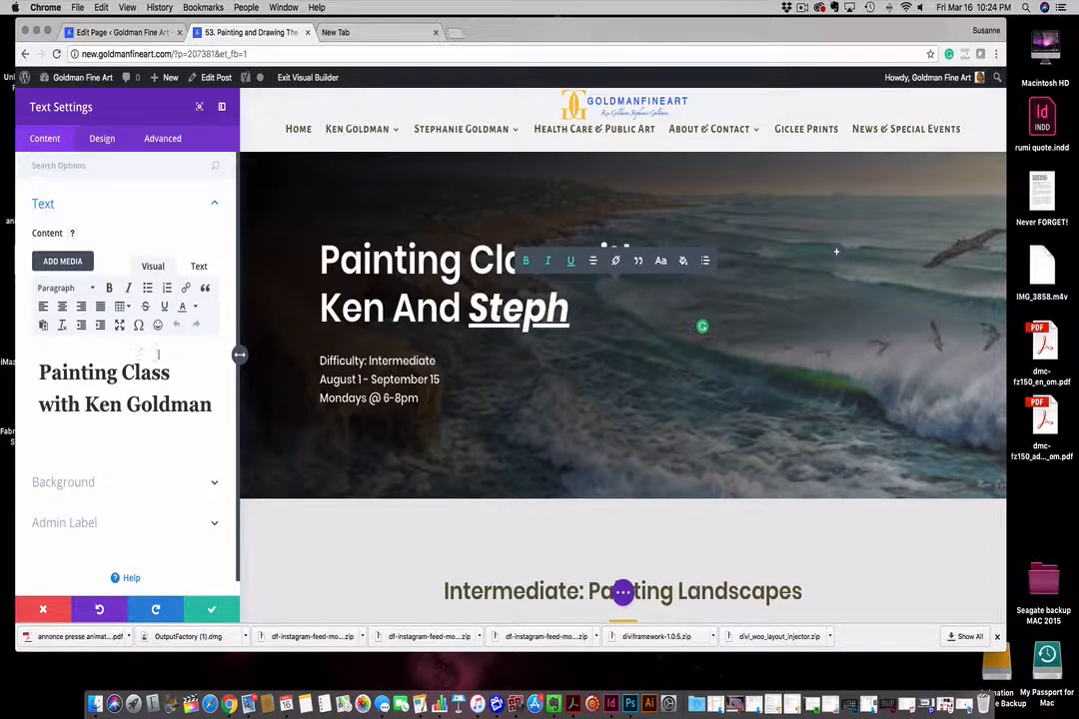
scroll(152, 352, down, 2)
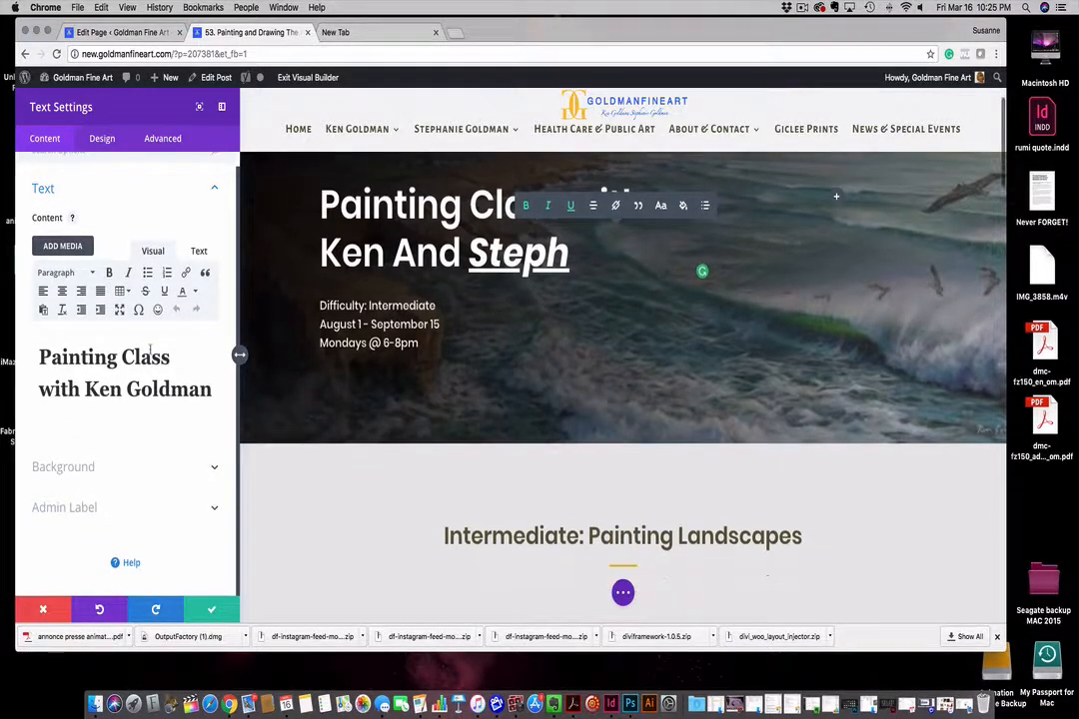
scroll(150, 351, up, 2)
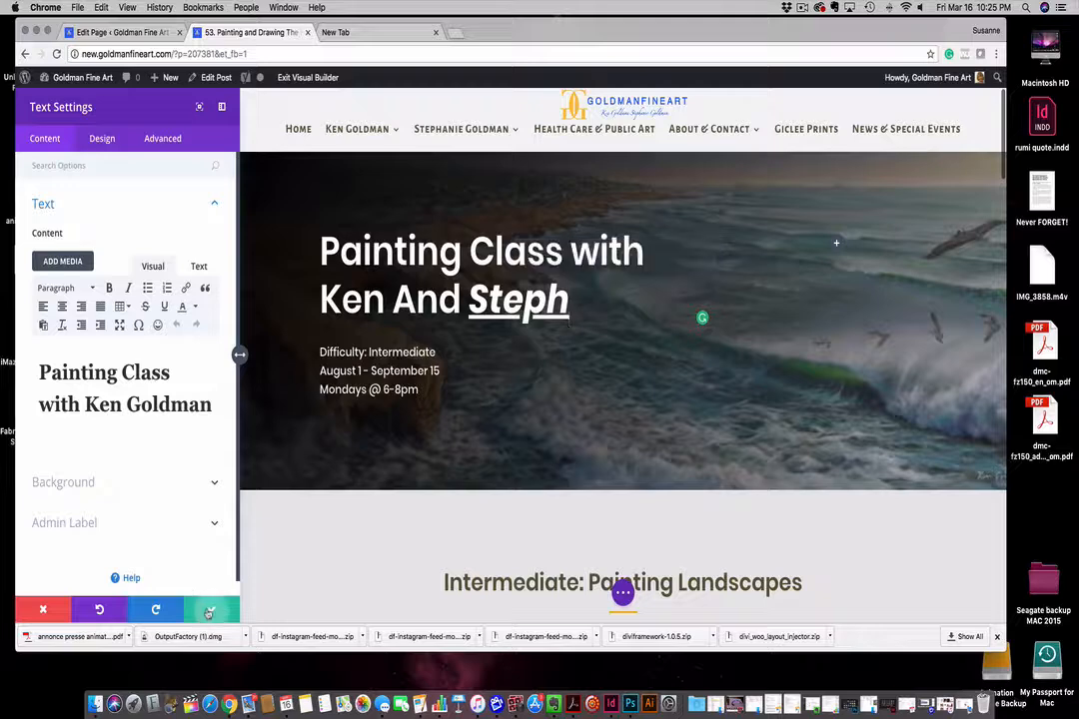
click(211, 608)
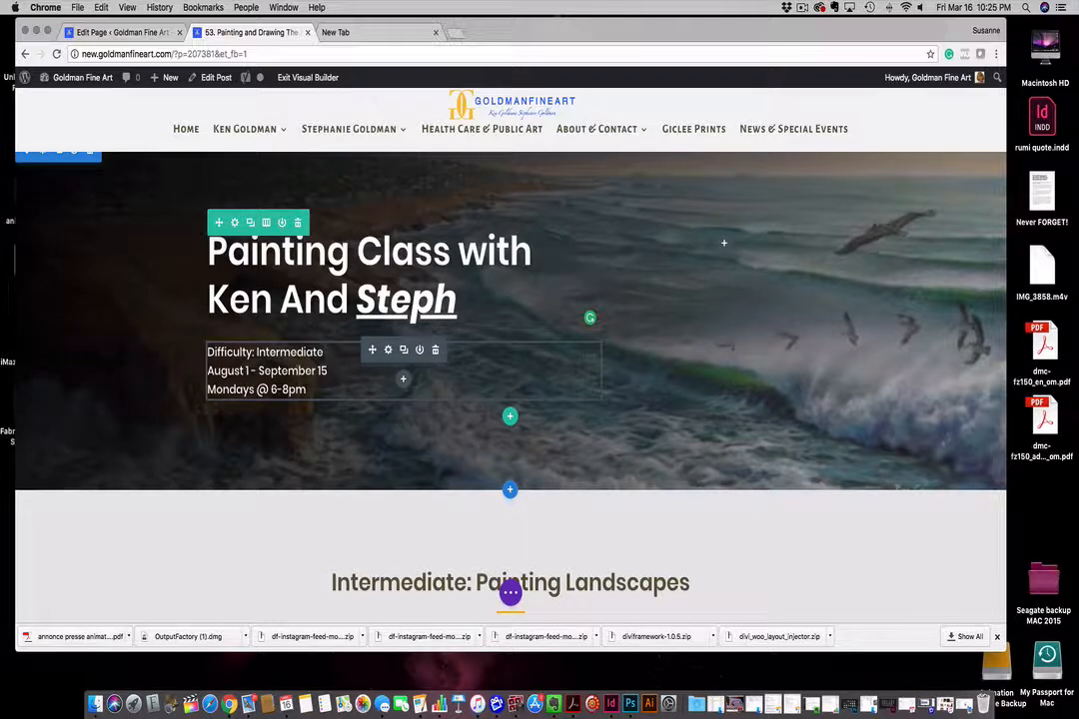
drag(279, 371, 314, 371)
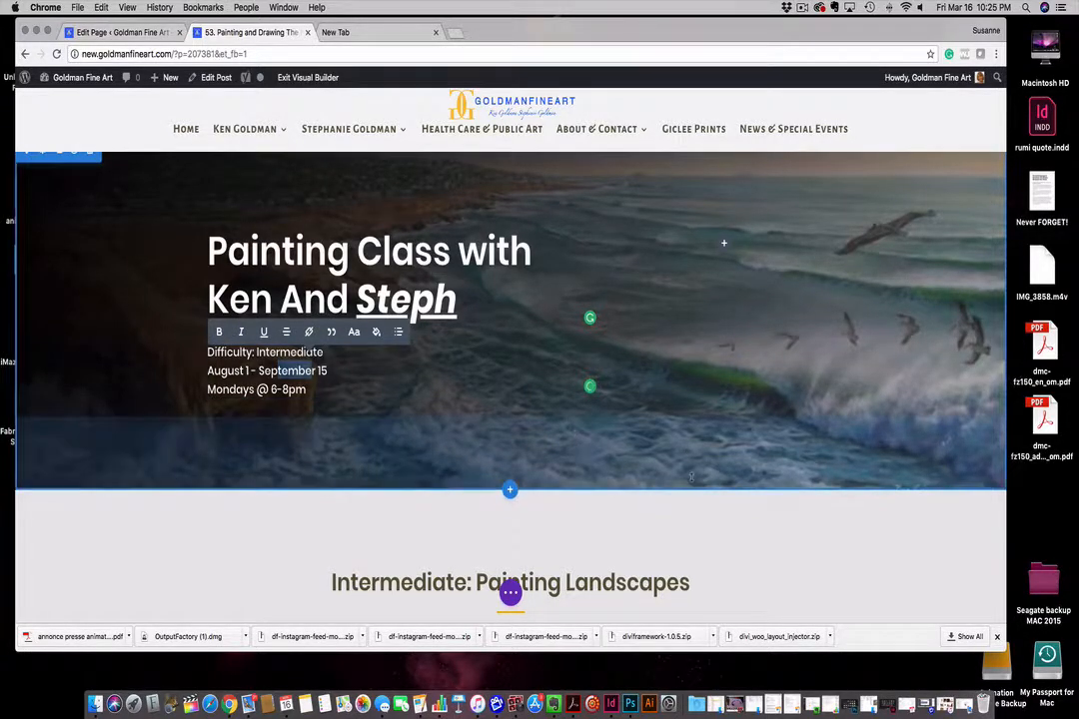
scroll(653, 517, down, 3)
scroll(653, 518, down, 2)
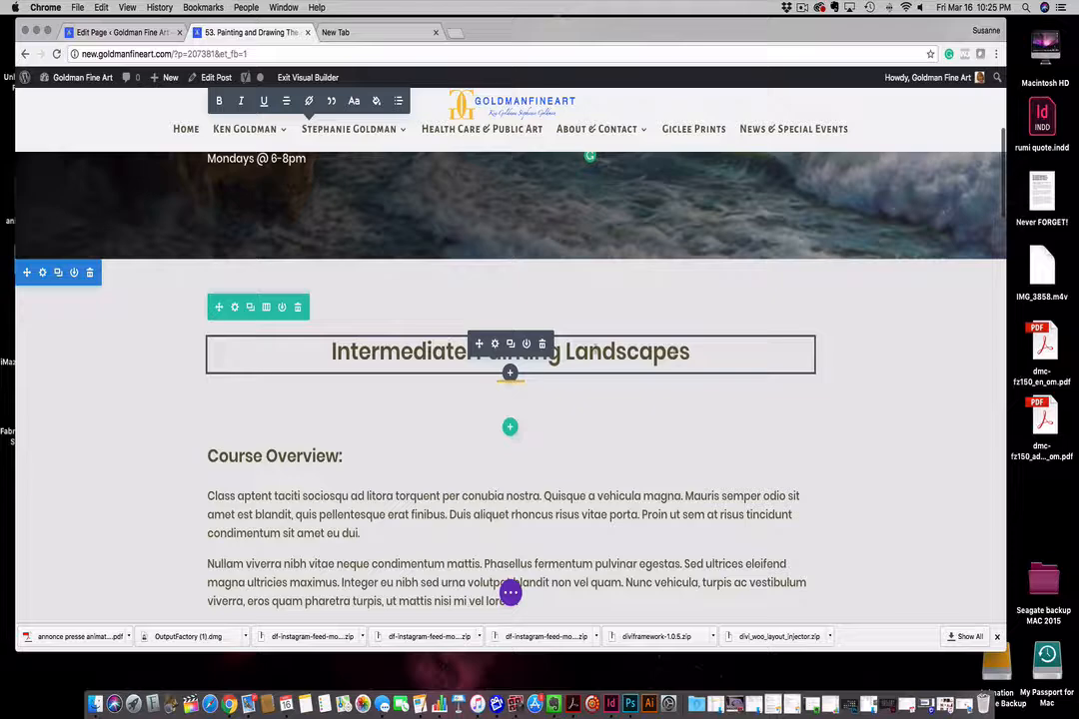
scroll(725, 200, up, 4)
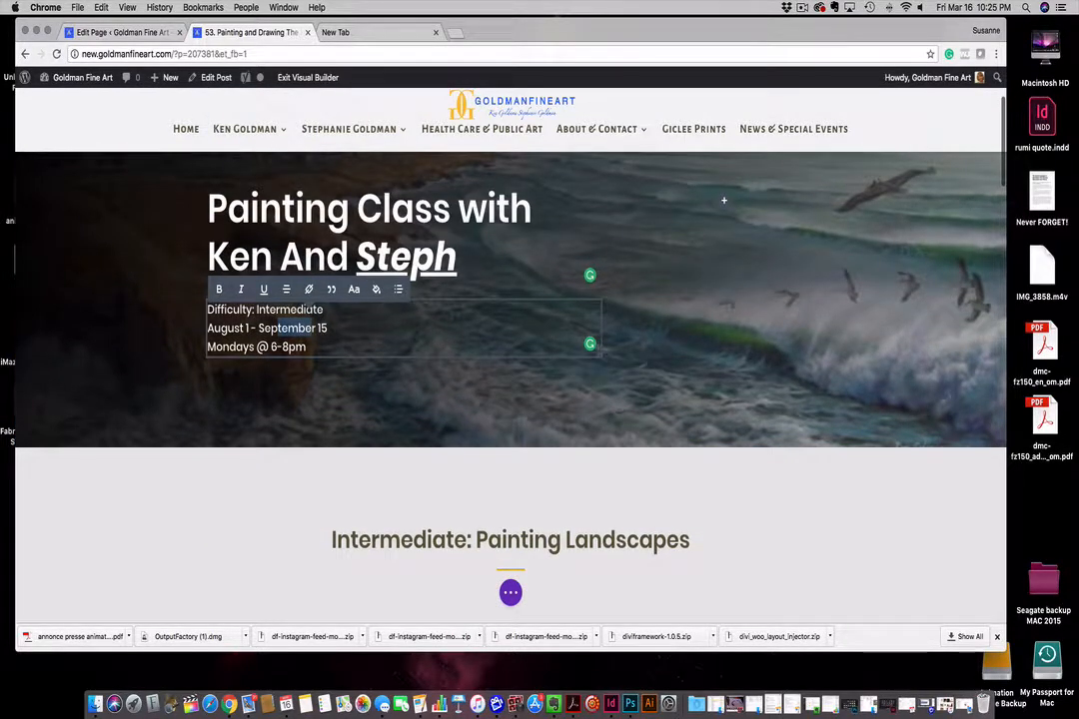
mouse_move(430, 230)
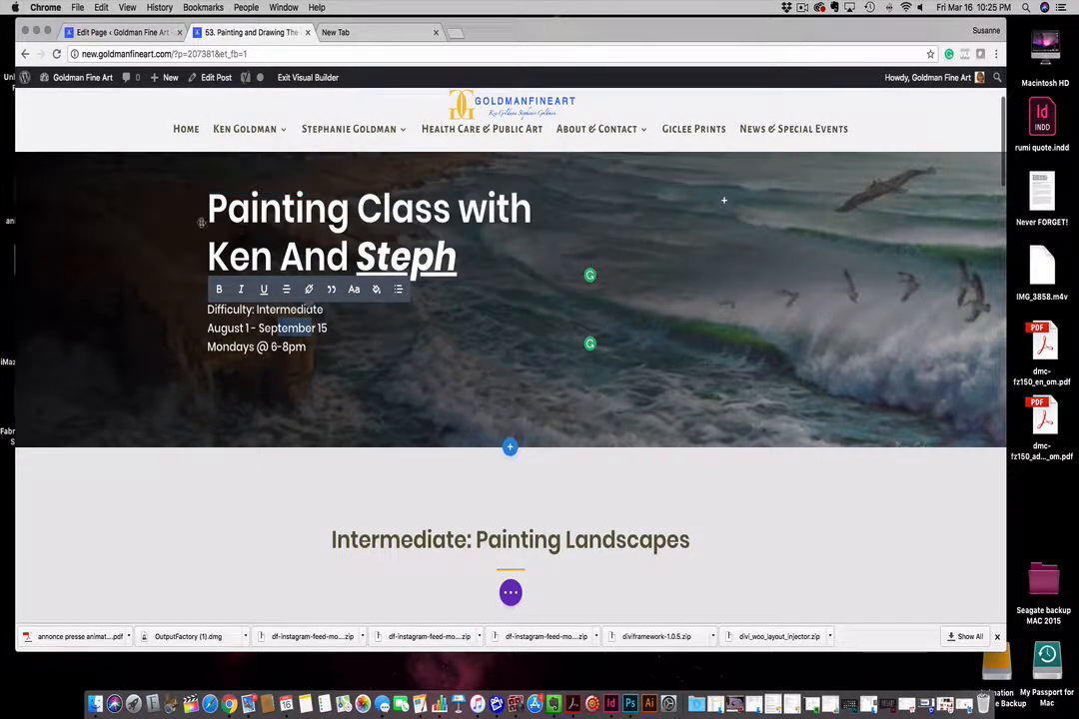
Replace the "Intermediate: Painting Landscapes" section heading with "Painting and Drawing the Human Figure"
scroll(405, 262, down, 3)
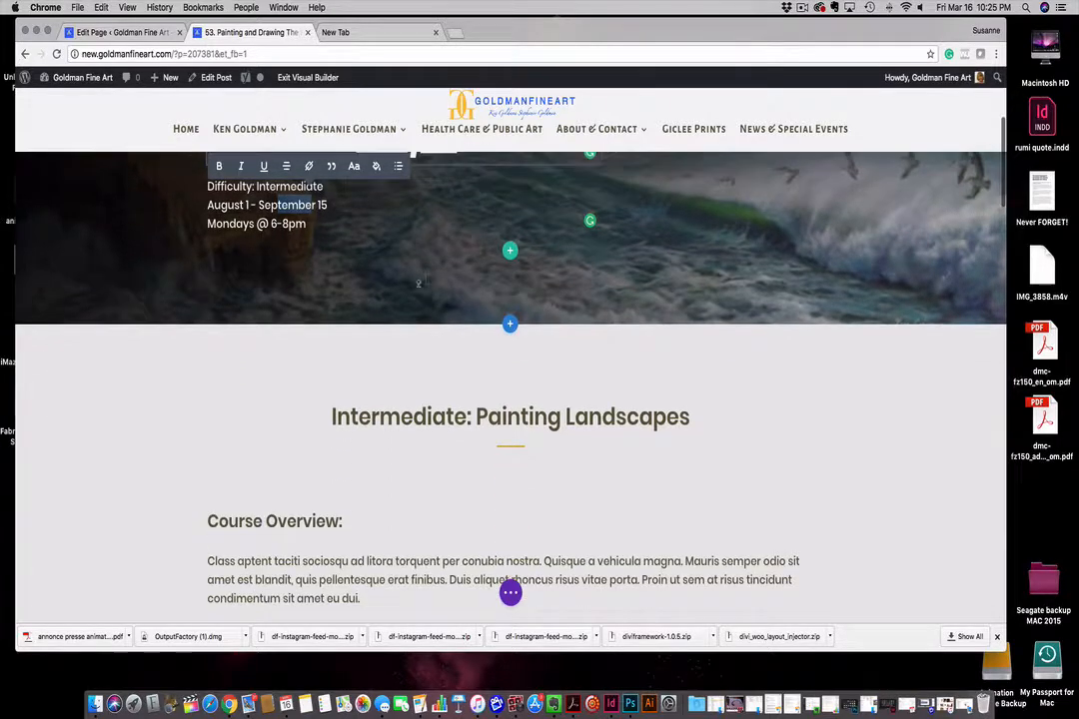
triple_click(389, 416)
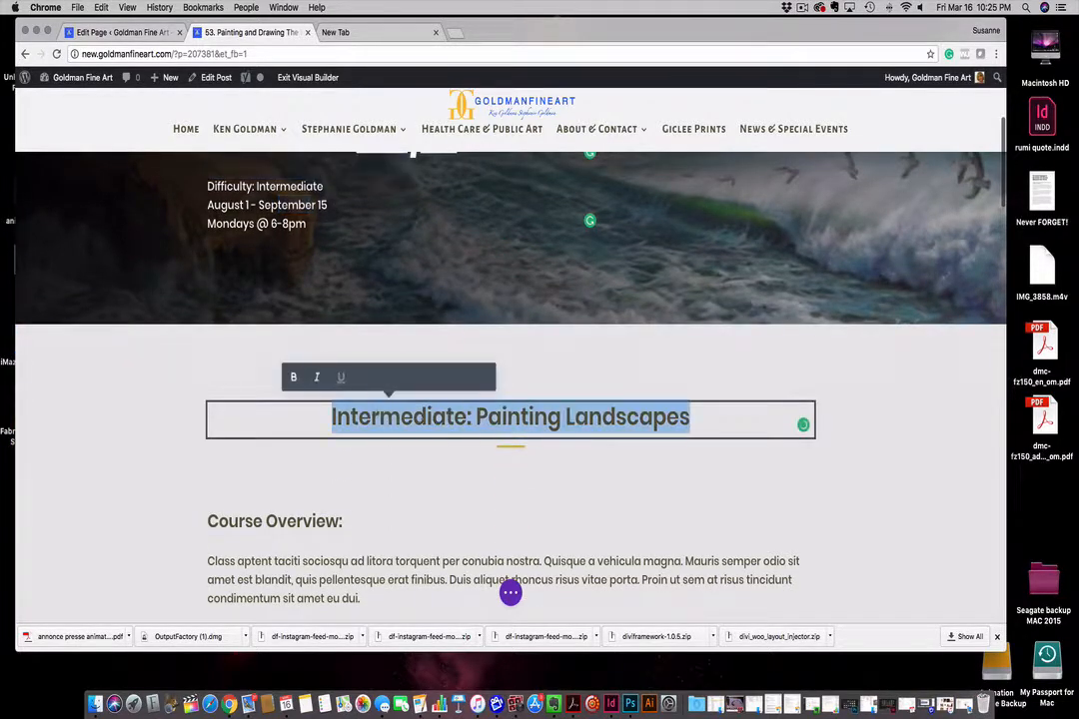
click(113, 33)
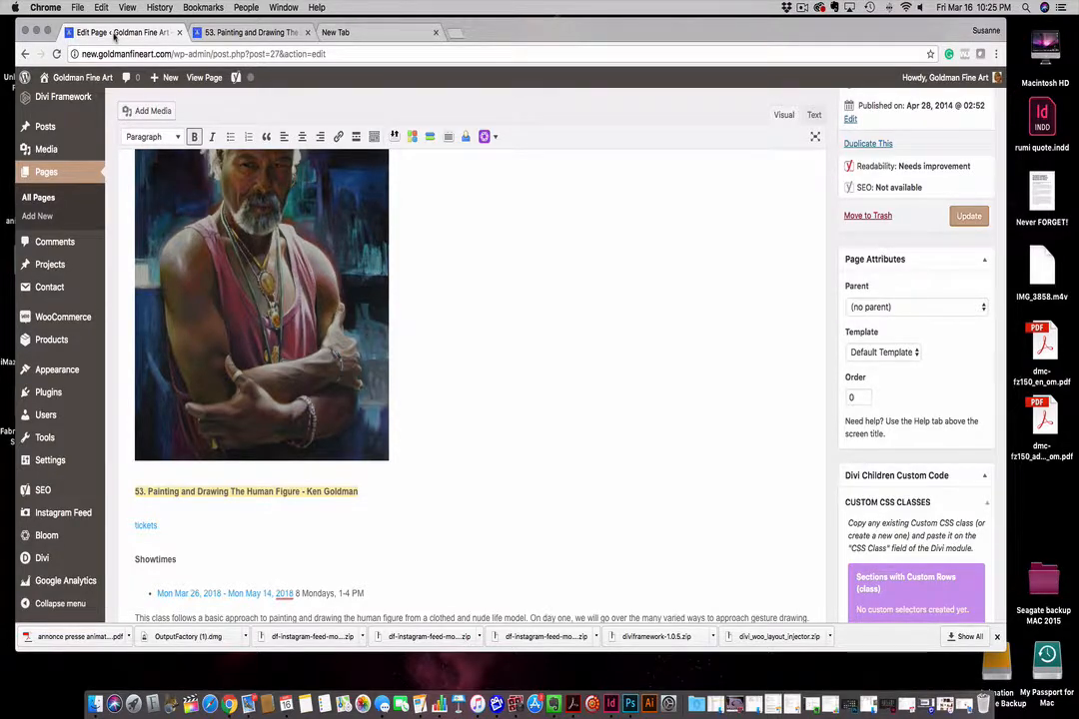
click(262, 33)
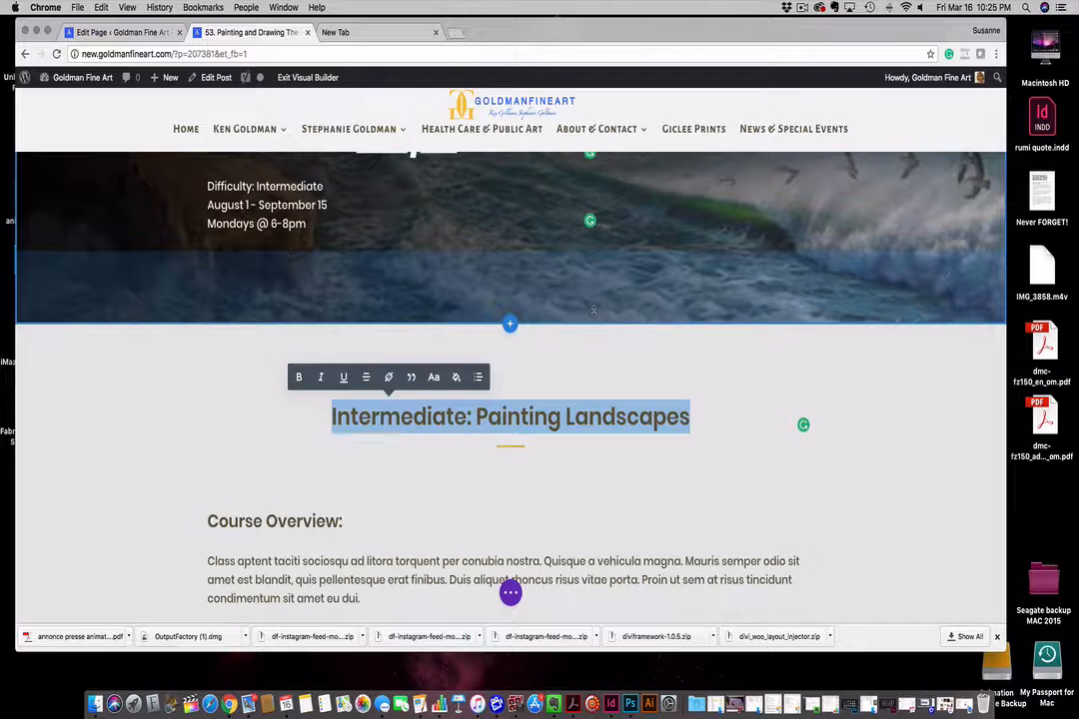
text(Painting)
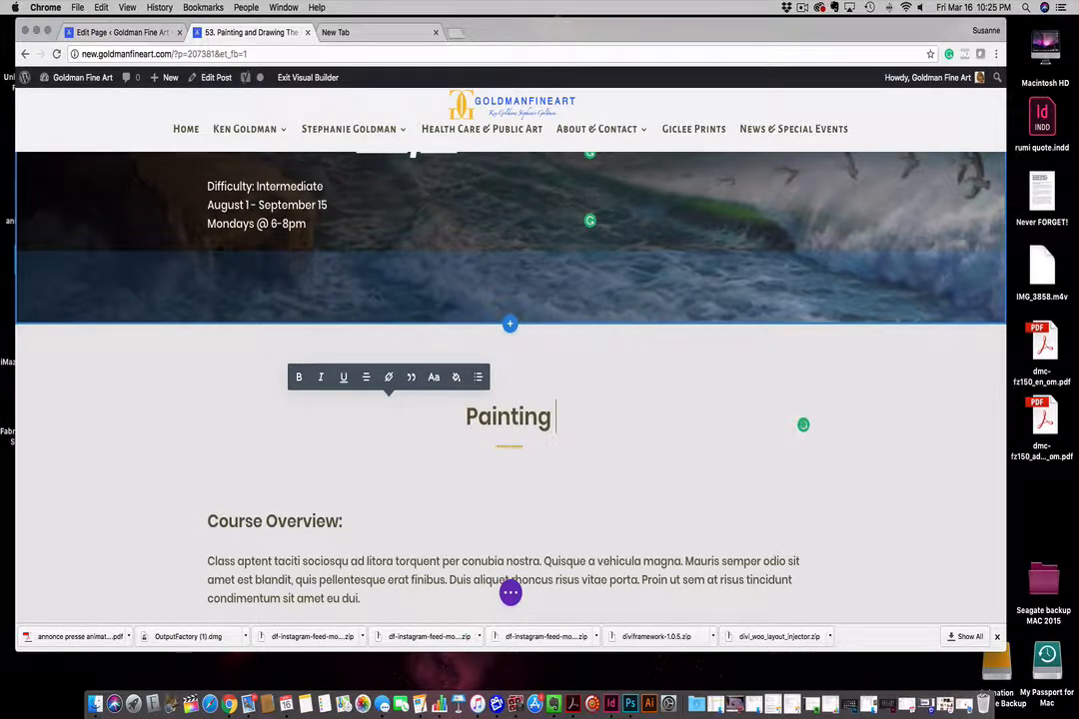
text( and Dra)
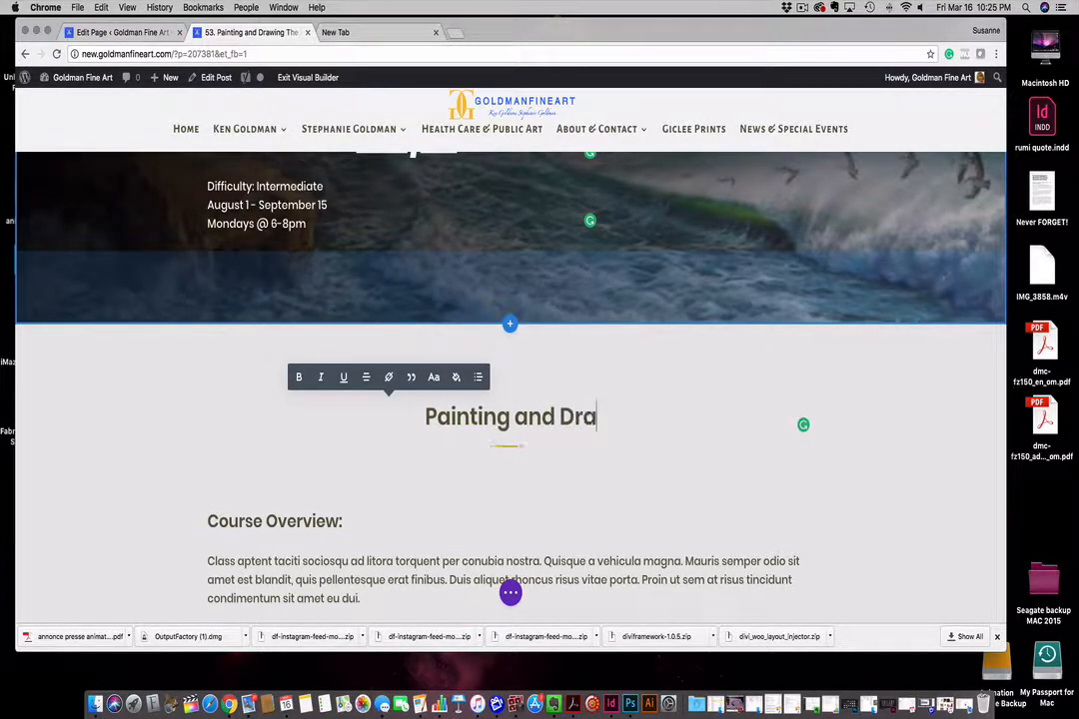
text(wing the H)
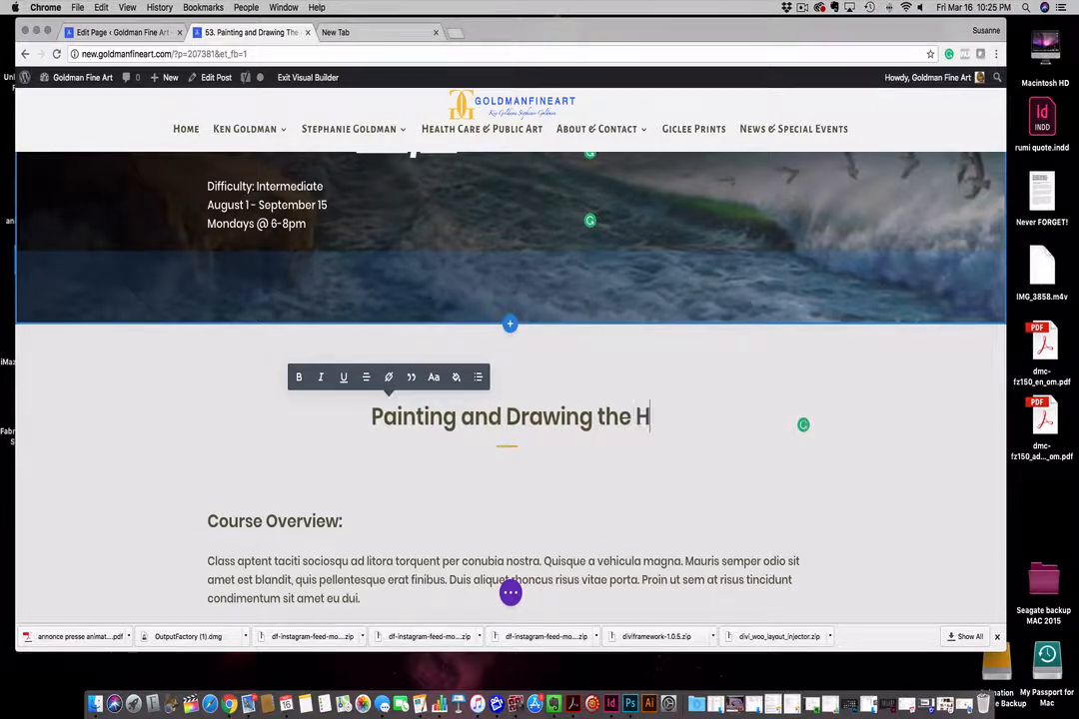
text(uman Figure)
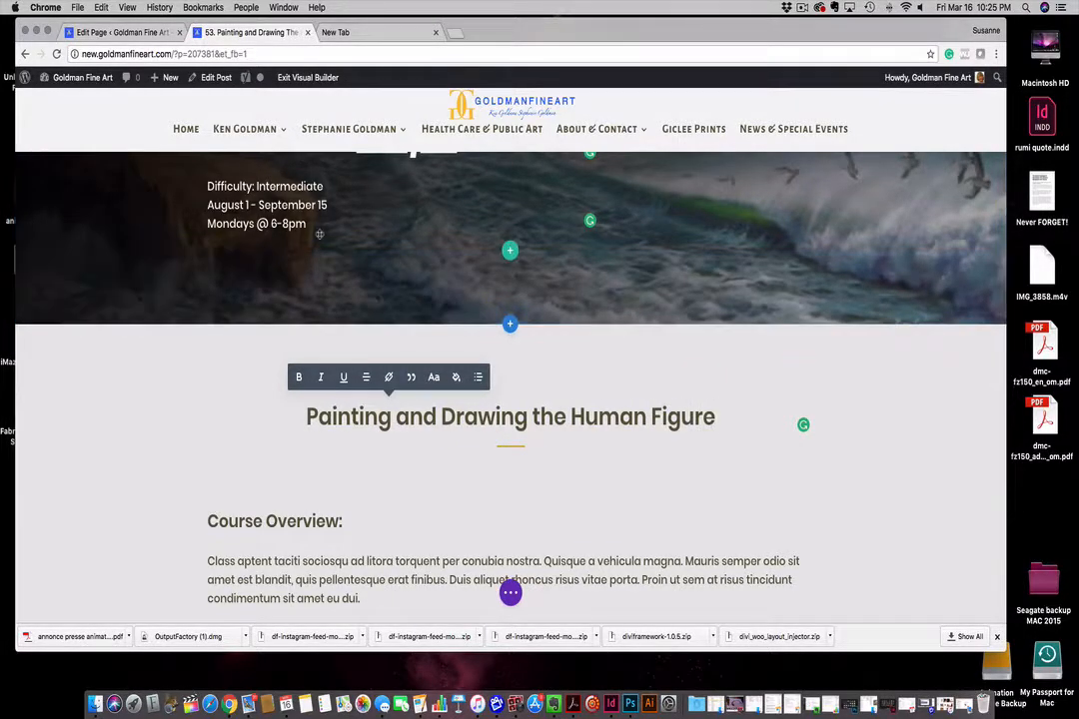
Try to replace the hero heading's text before the second artist's name with the full numbered class title copied from the existing classes page
scroll(320, 234, up, 3)
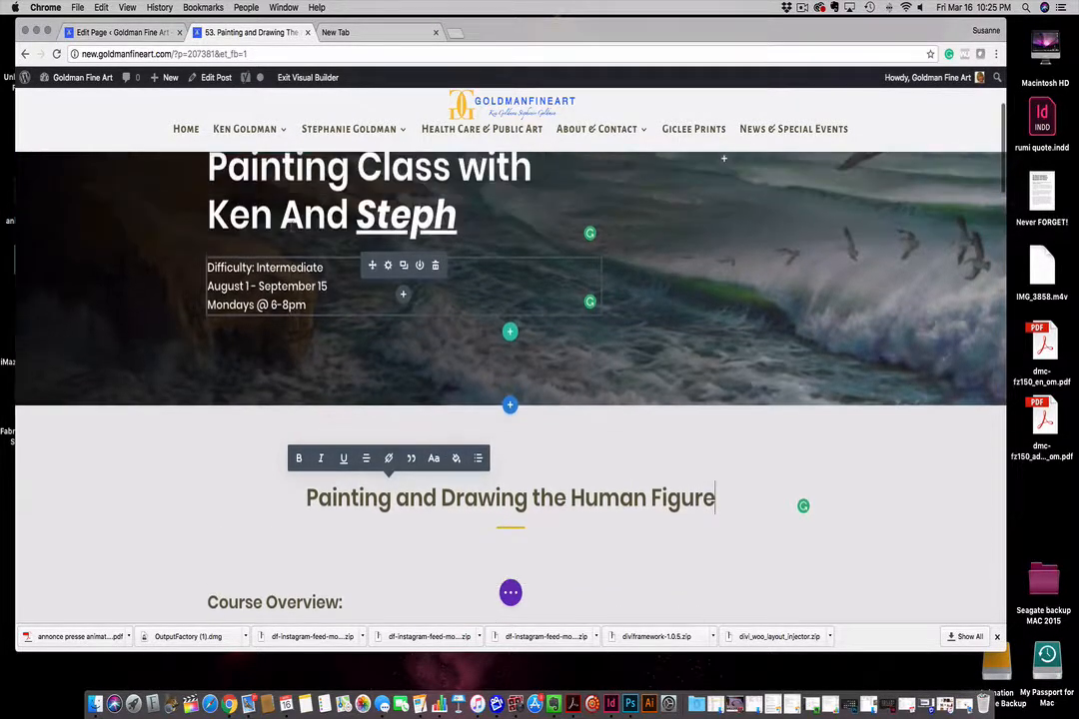
click(325, 280)
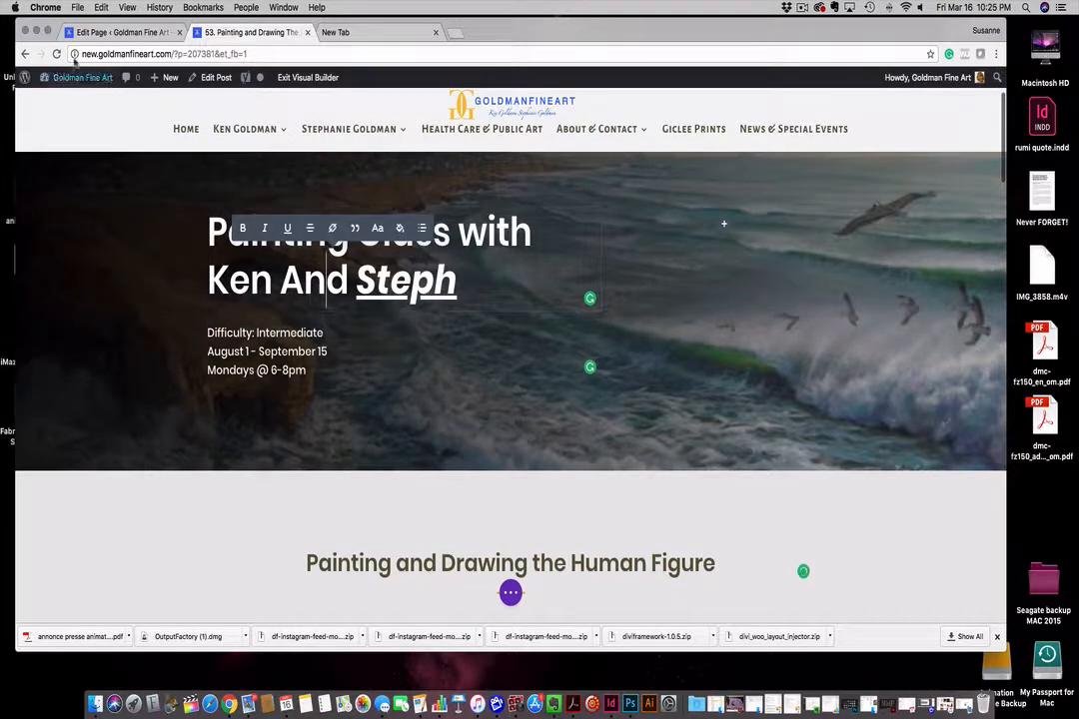
click(118, 31)
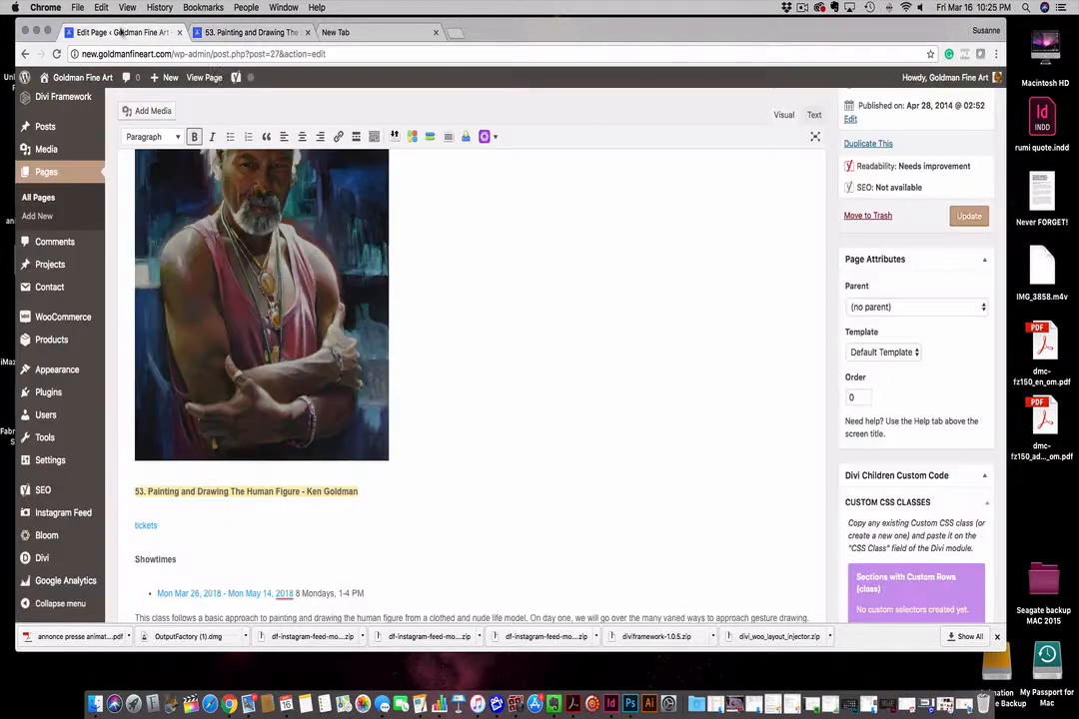
click(362, 491)
drag(361, 491, 136, 490)
key(super+c)
click(258, 31)
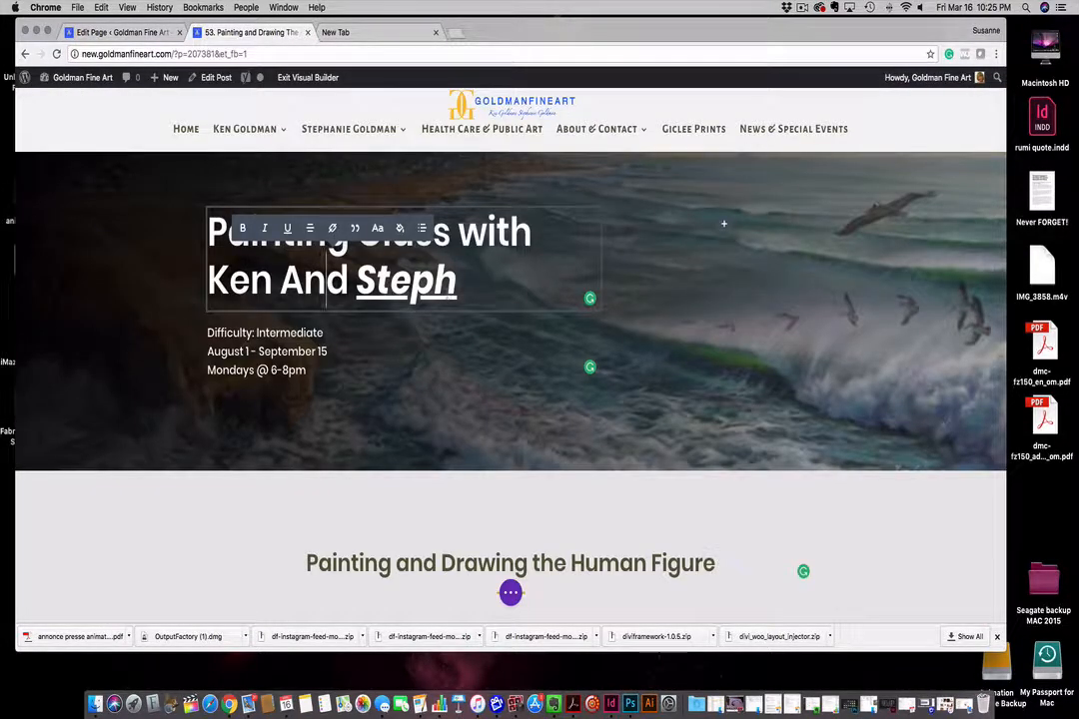
drag(354, 278, 187, 229)
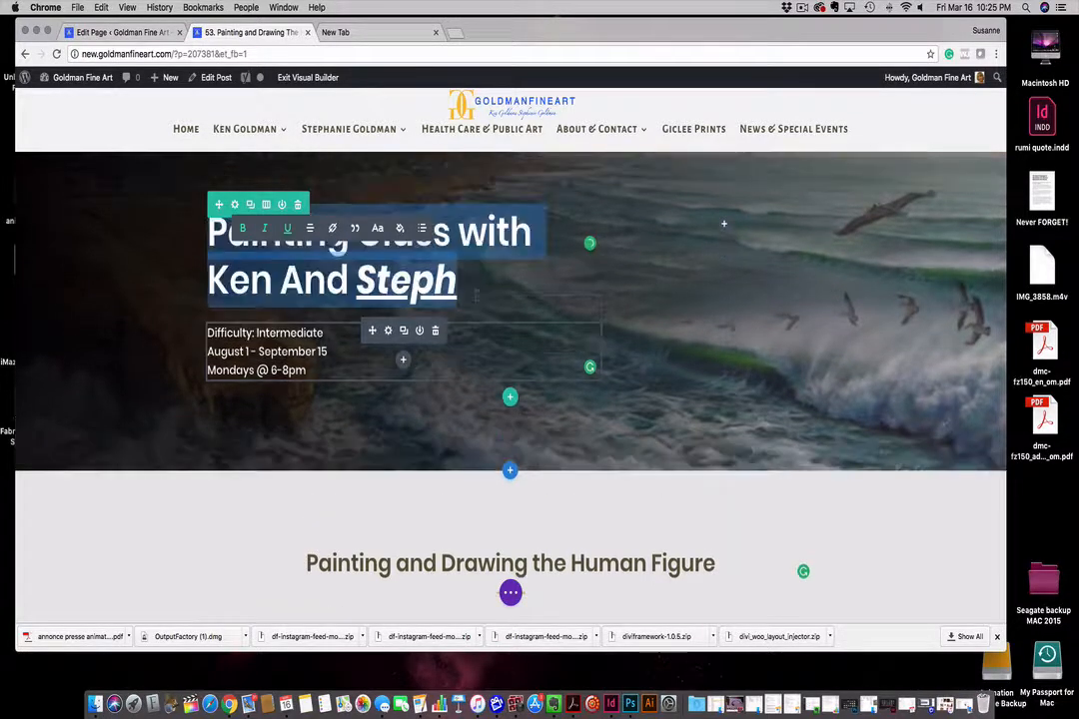
click(467, 271)
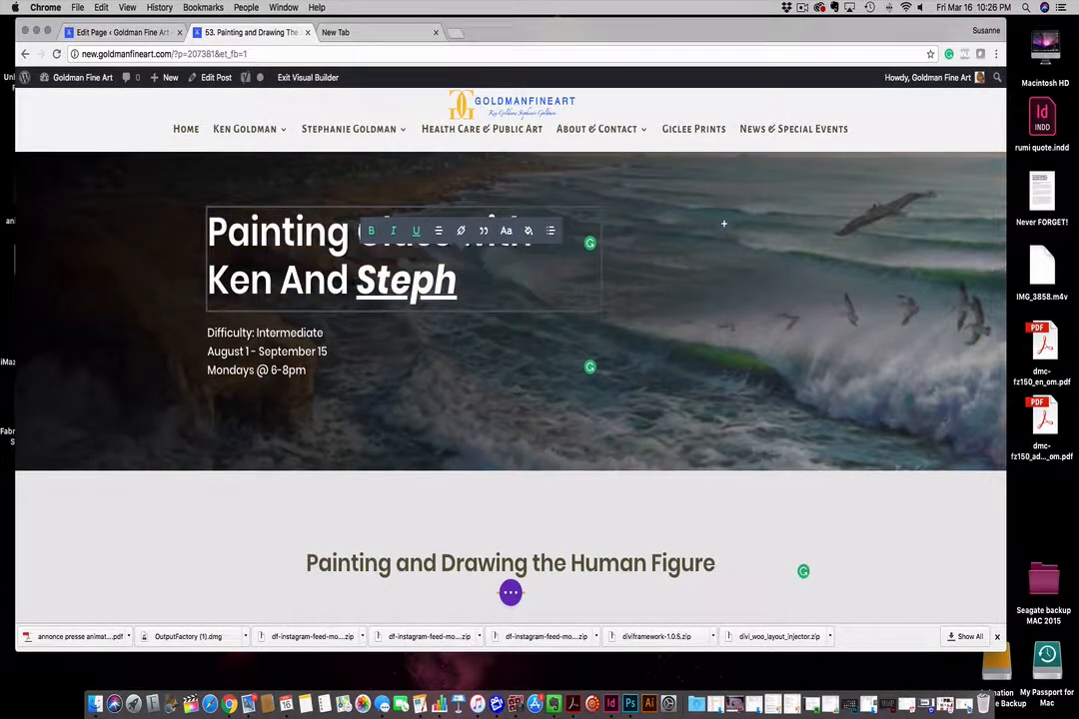
drag(349, 278, 207, 235)
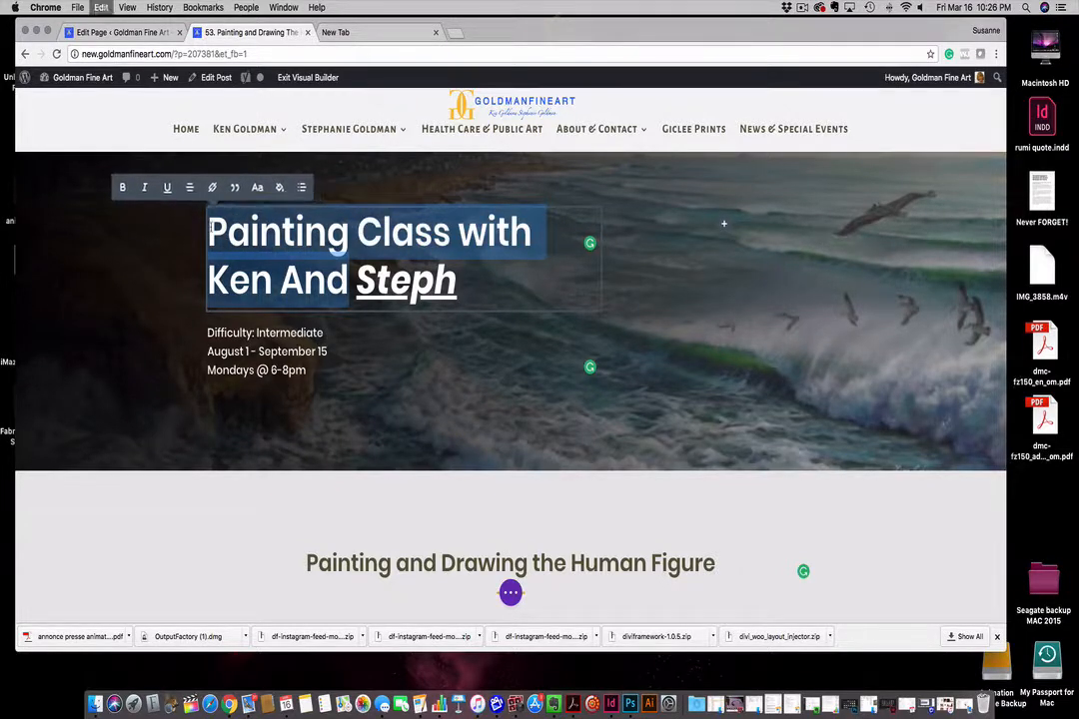
key(BackSpace)
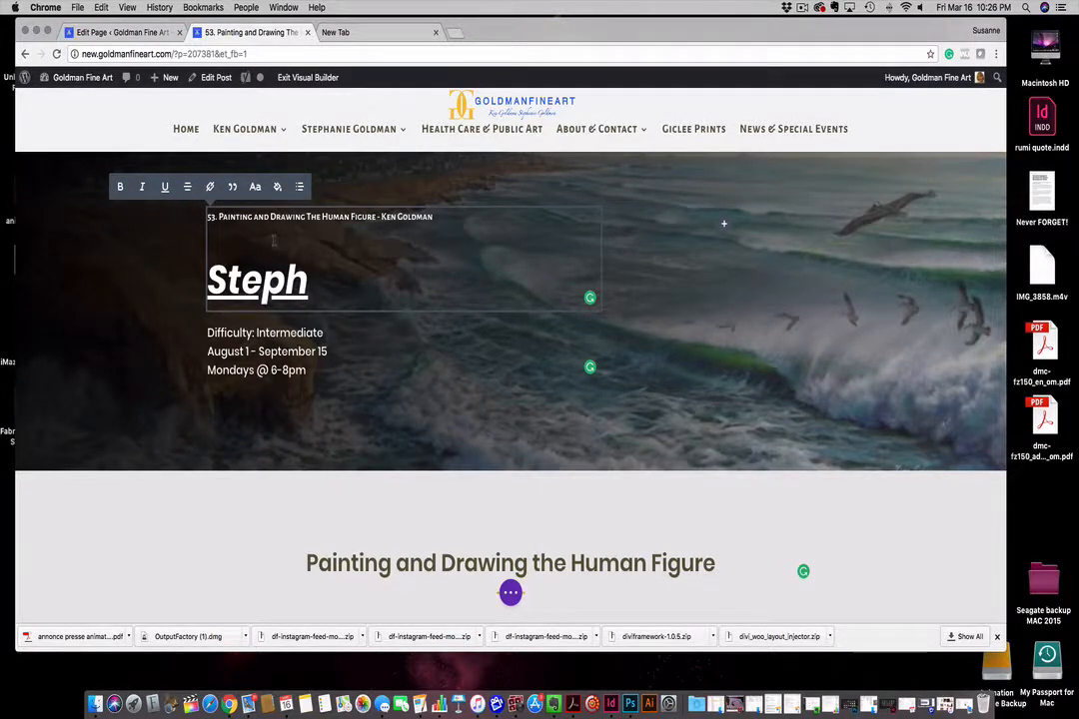
key(super+z)
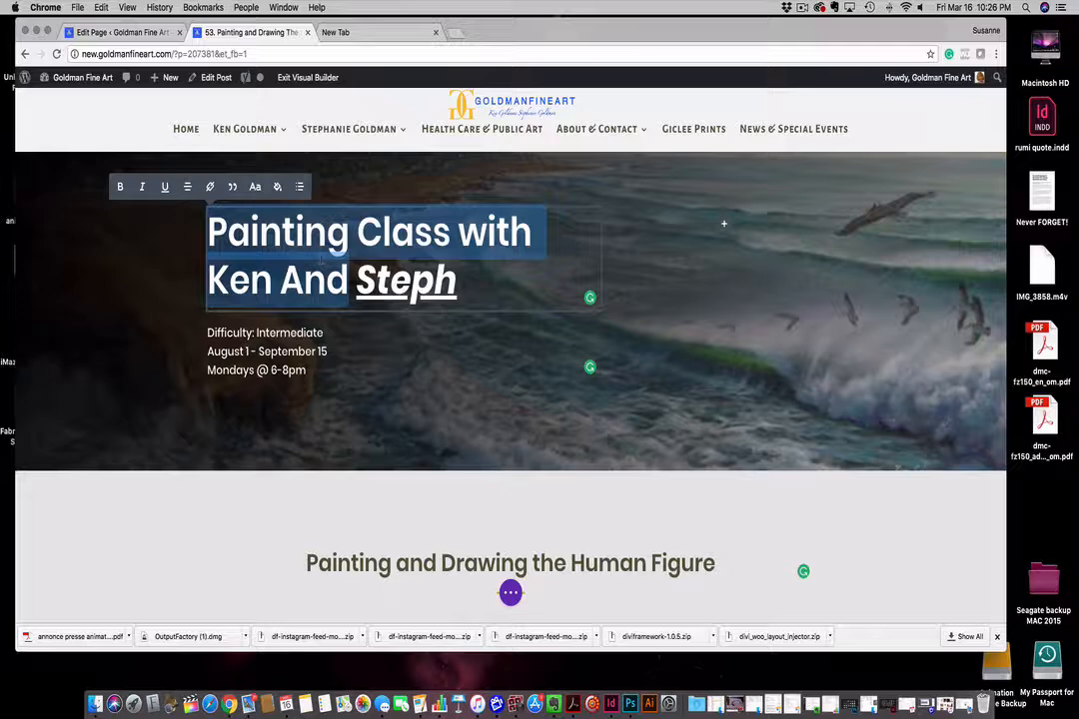
Replace the whole hero heading with the class title and instructor's name copied from the classes page, without the number 53
click(118, 32)
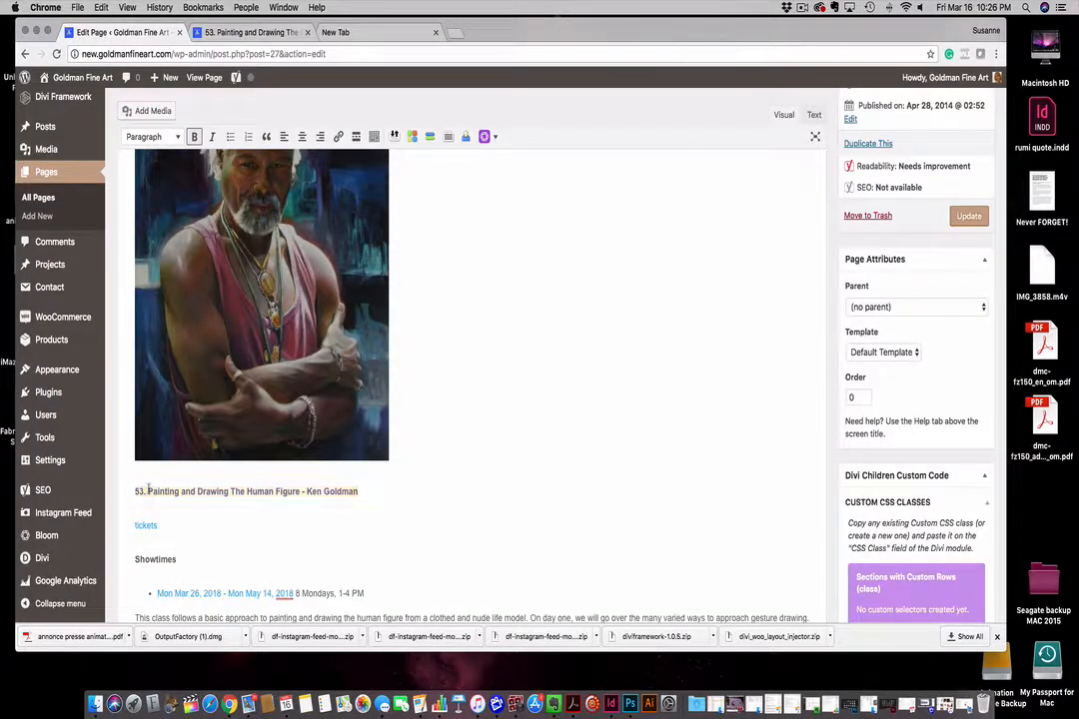
drag(148, 490, 348, 489)
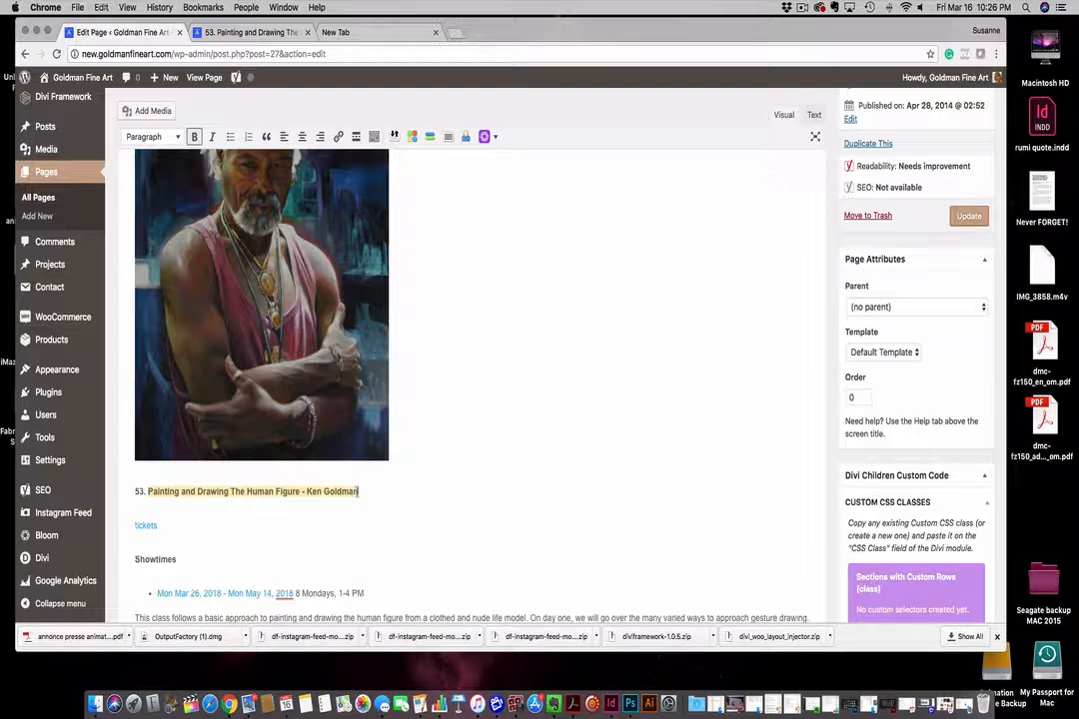
click(229, 33)
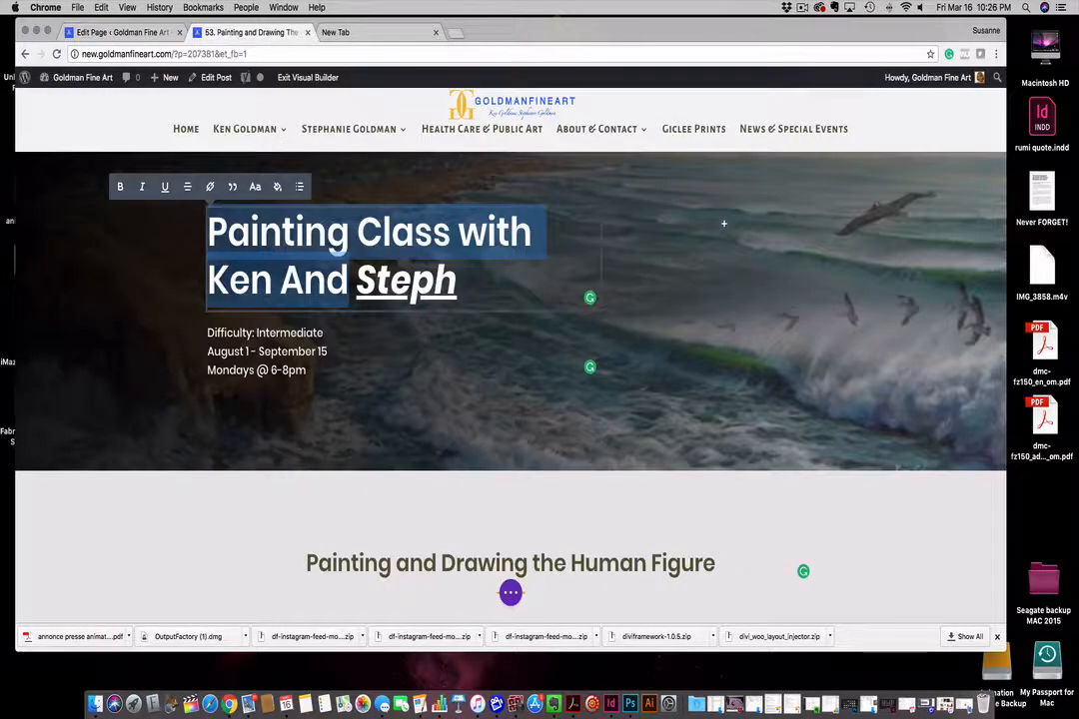
key(super+v)
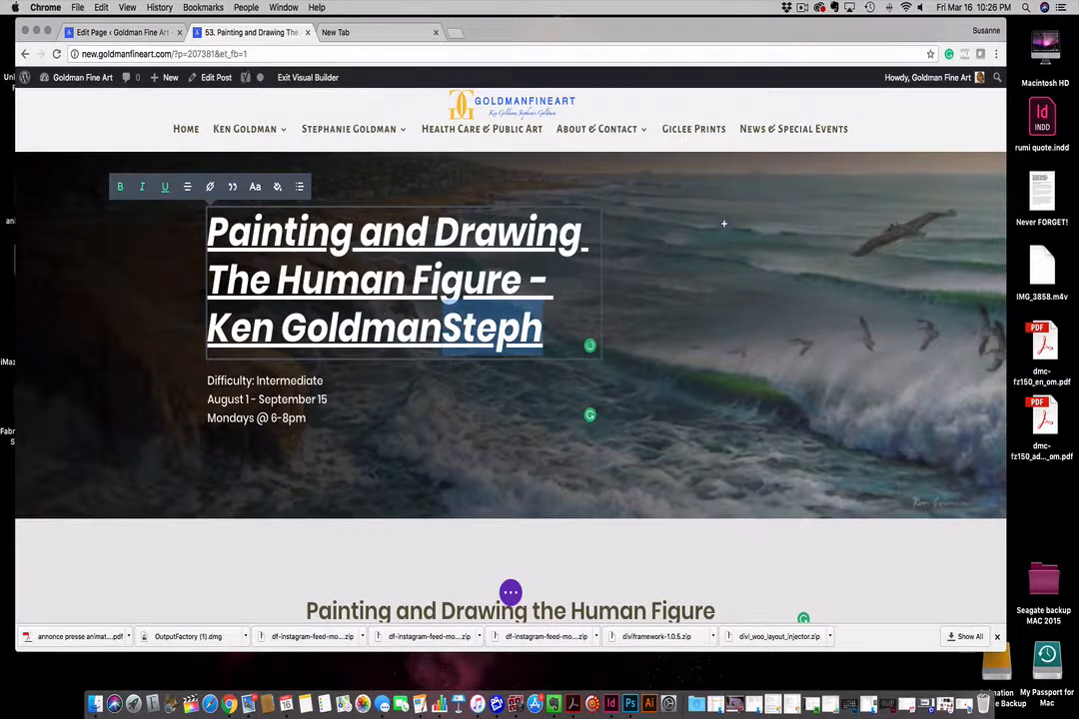
key(shift+super+Right)
key(BackSpace)
Remove the underline, italic and bold formatting from the hero heading
drag(444, 334, 170, 206)
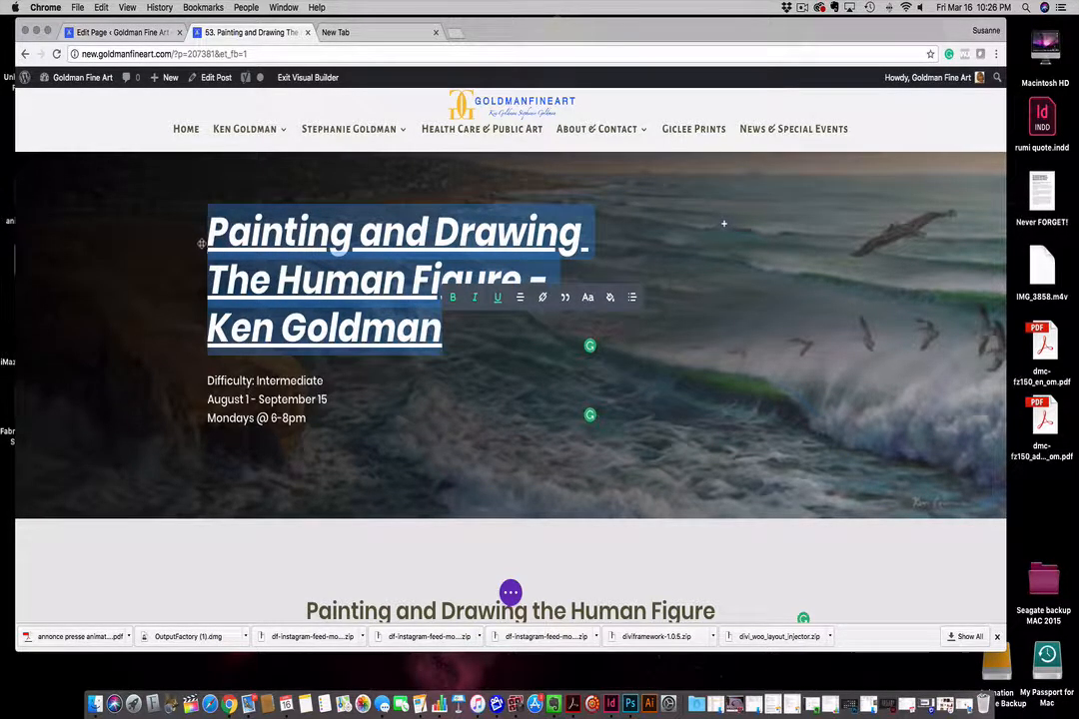
click(499, 300)
click(475, 299)
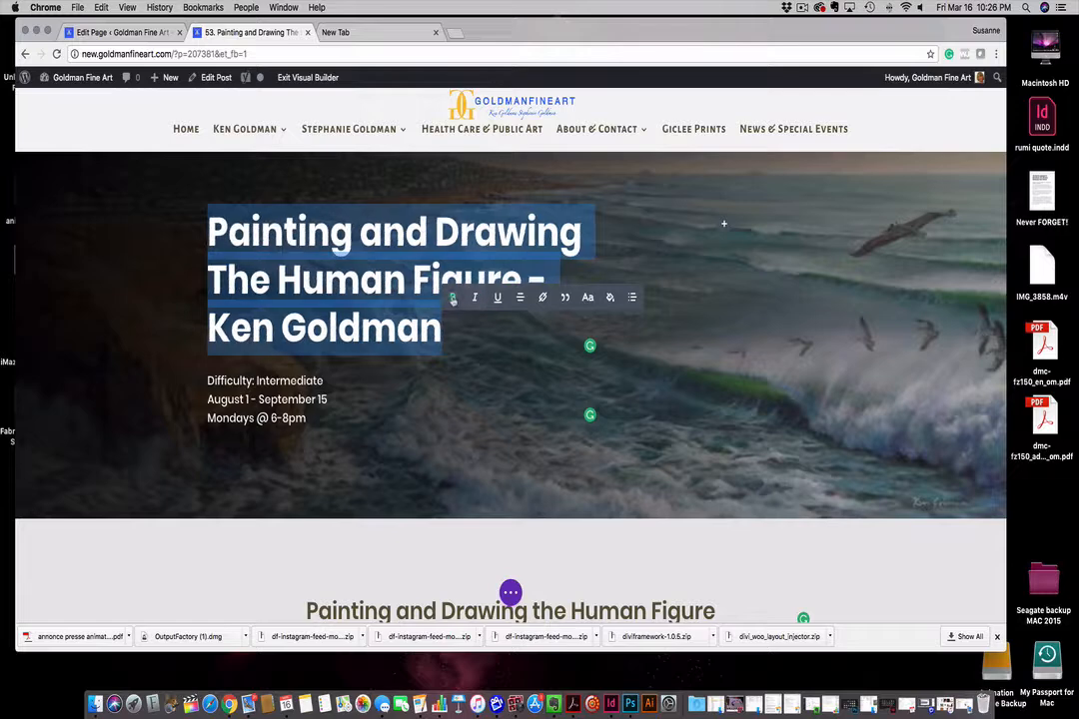
click(452, 299)
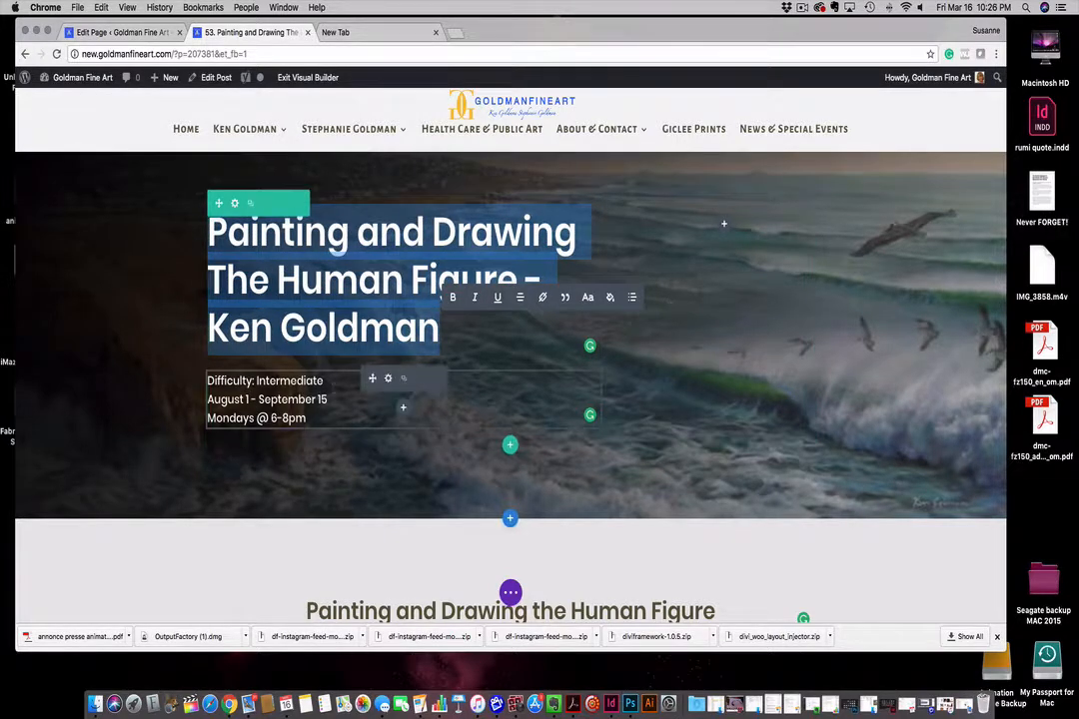
Set the hero's class dates to March 26 - May 14, matching the showtimes on the classes page
click(307, 384)
click(120, 32)
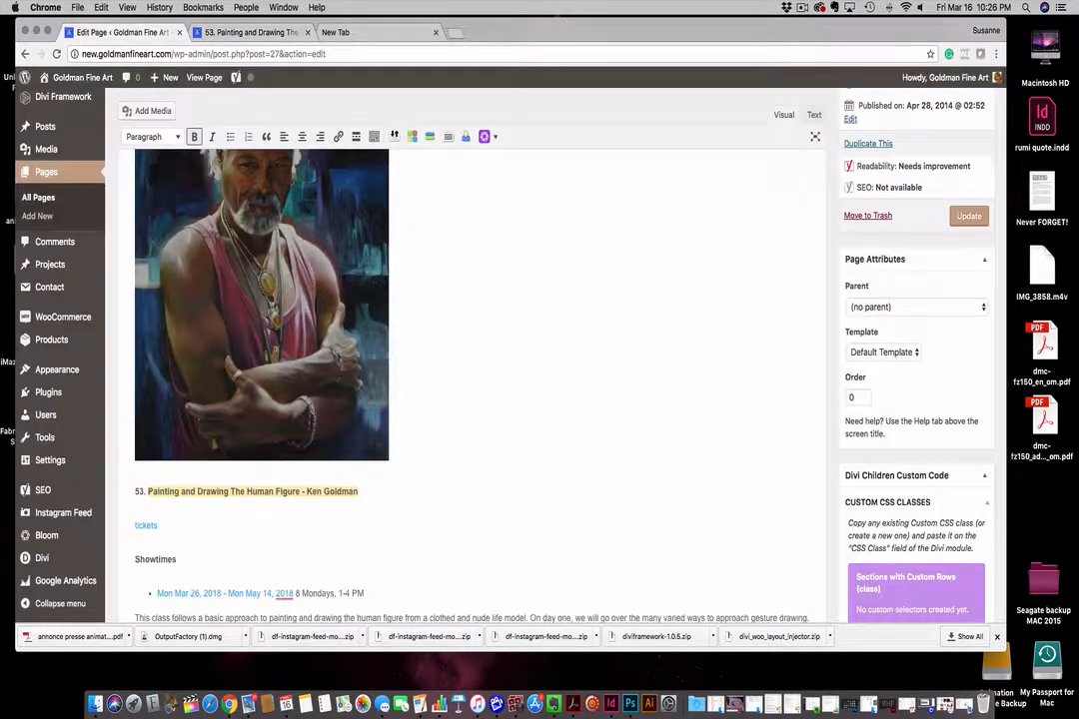
scroll(363, 391, down, 3)
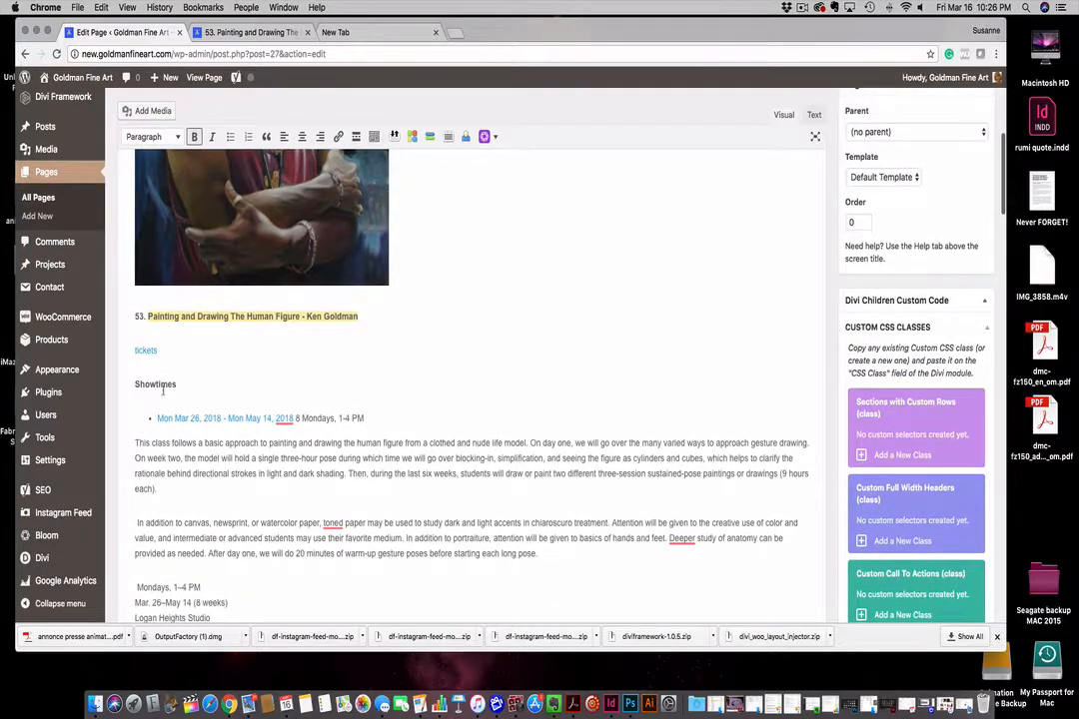
scroll(161, 391, down, 2)
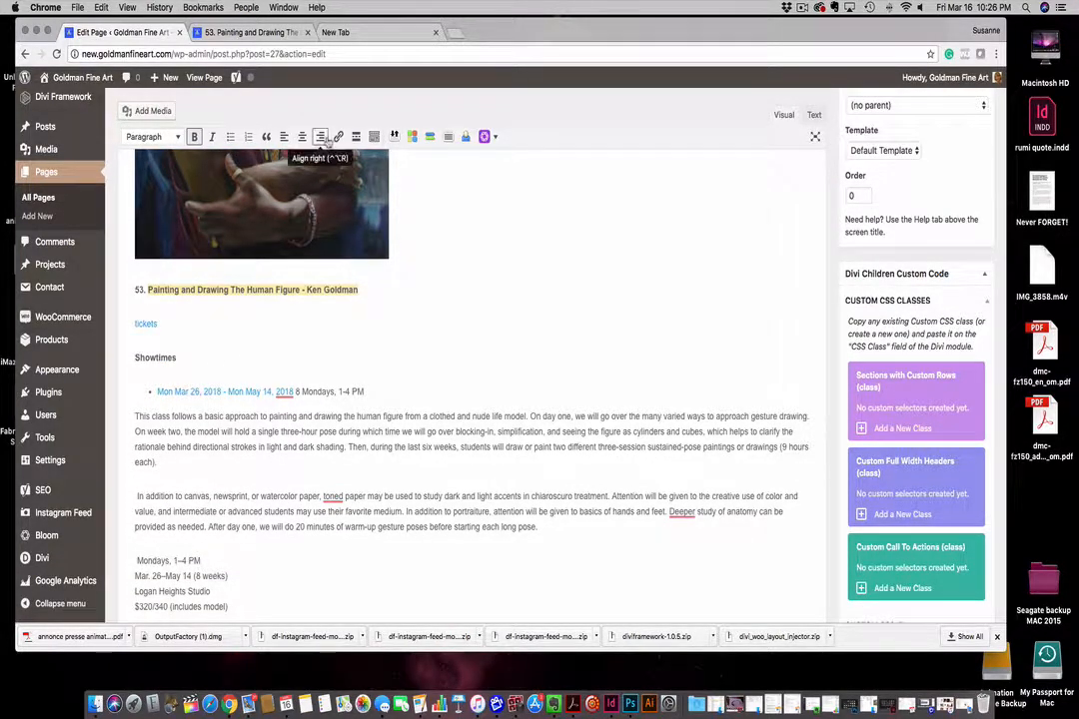
click(244, 31)
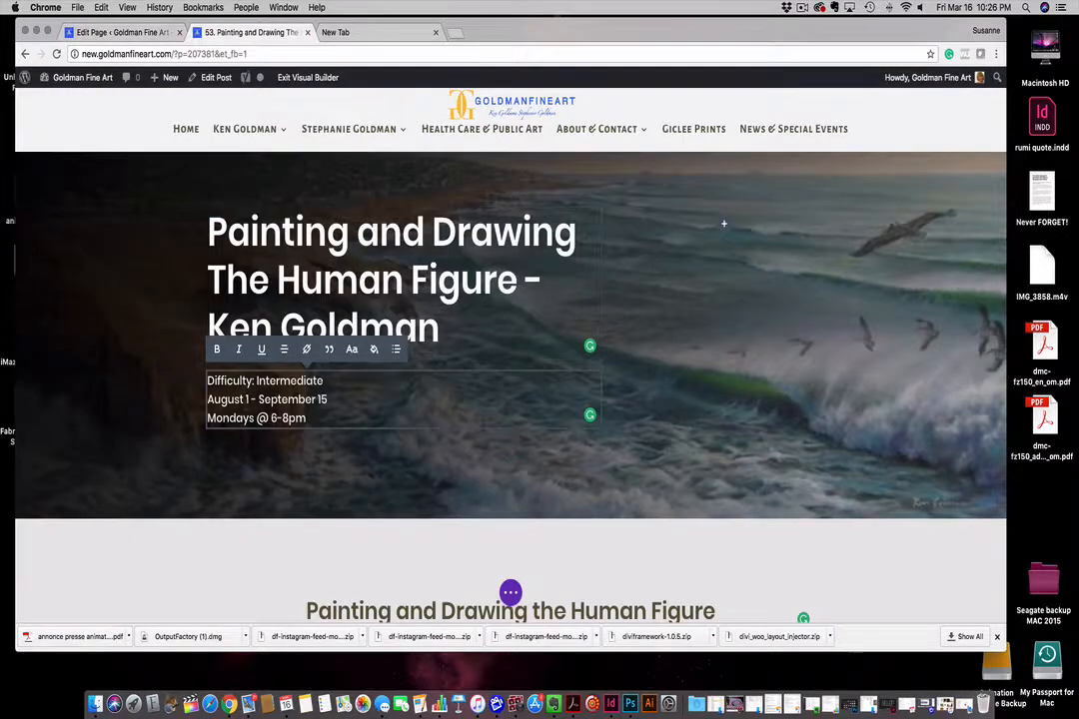
double_click(224, 398)
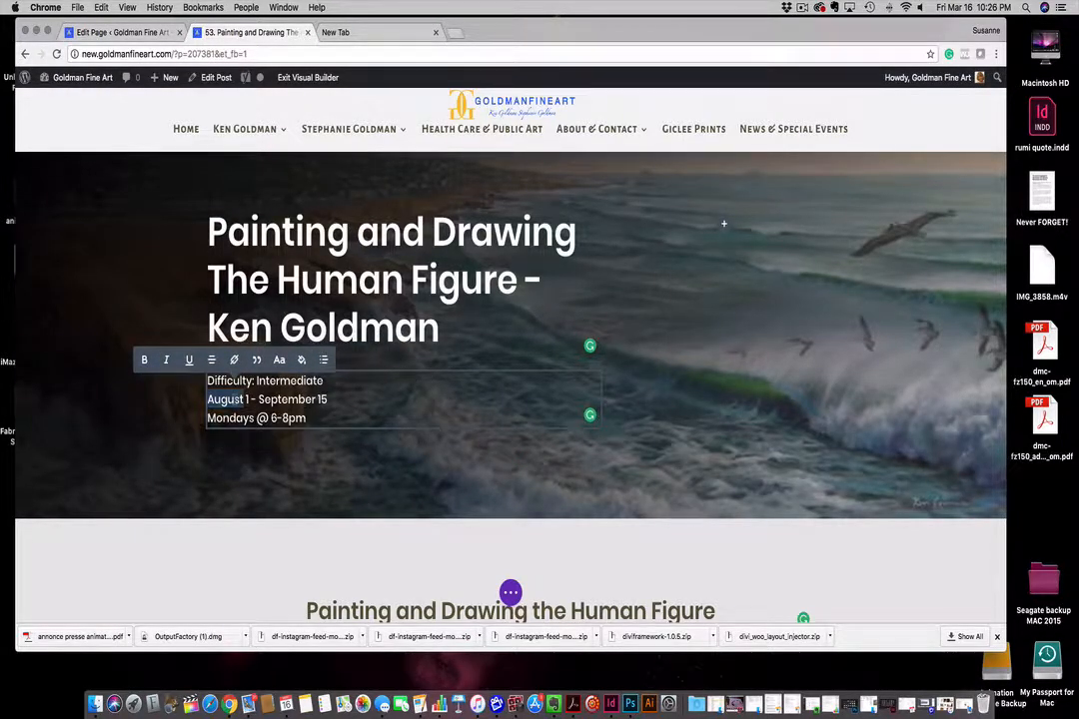
text(March )
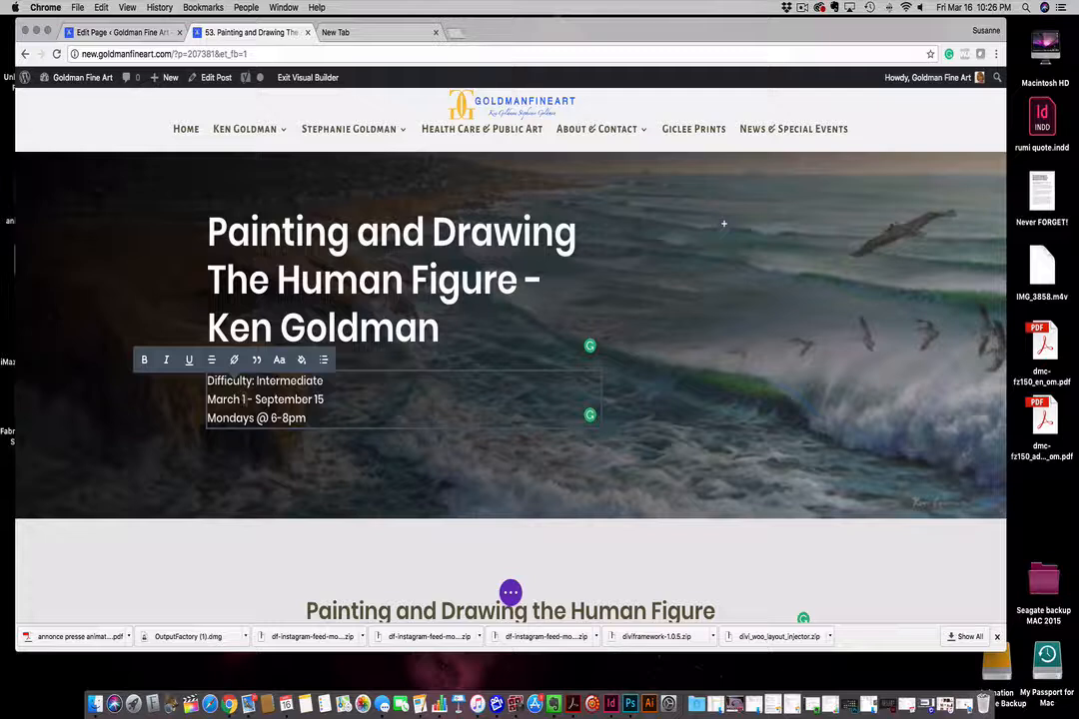
text(26)
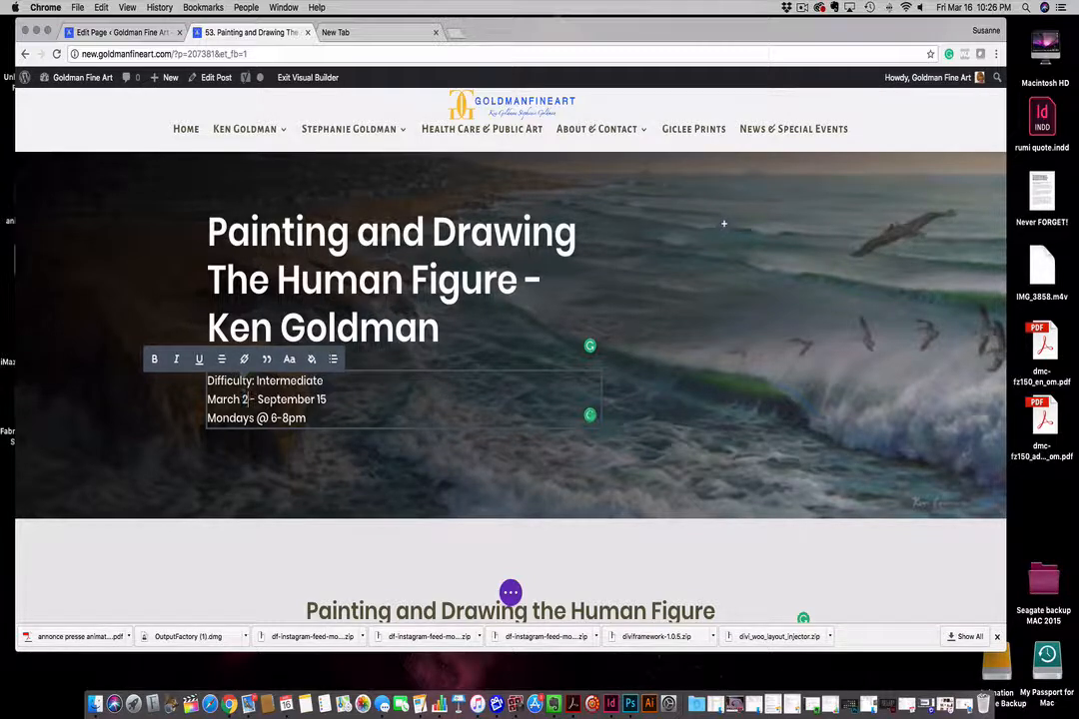
double_click(288, 399)
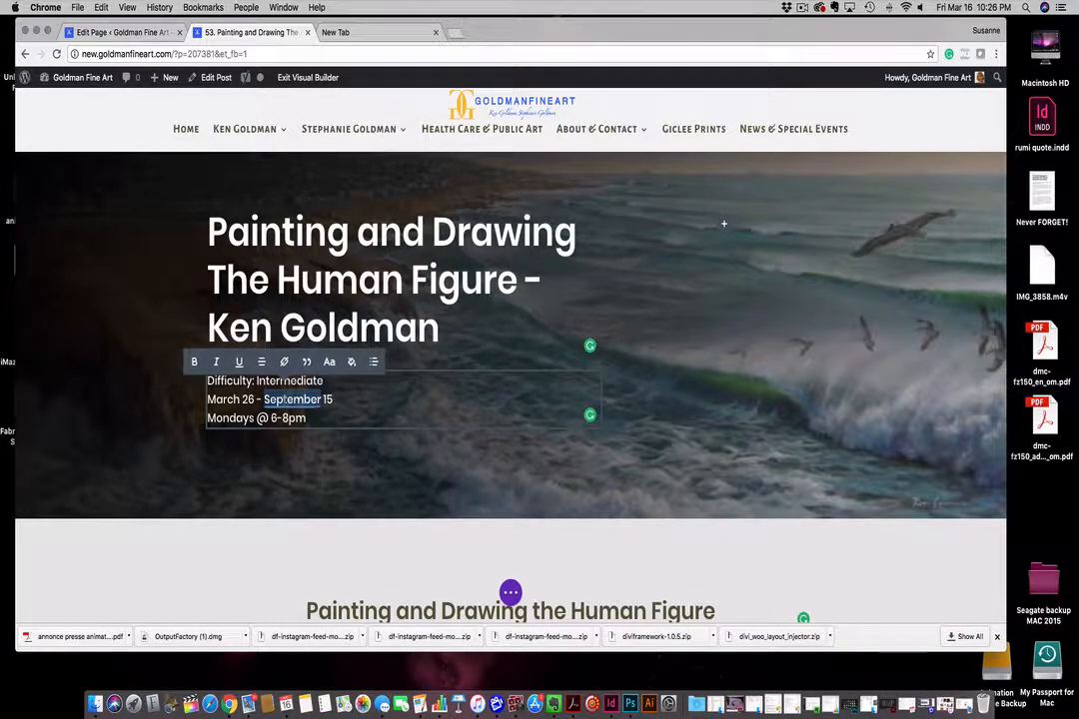
text(May)
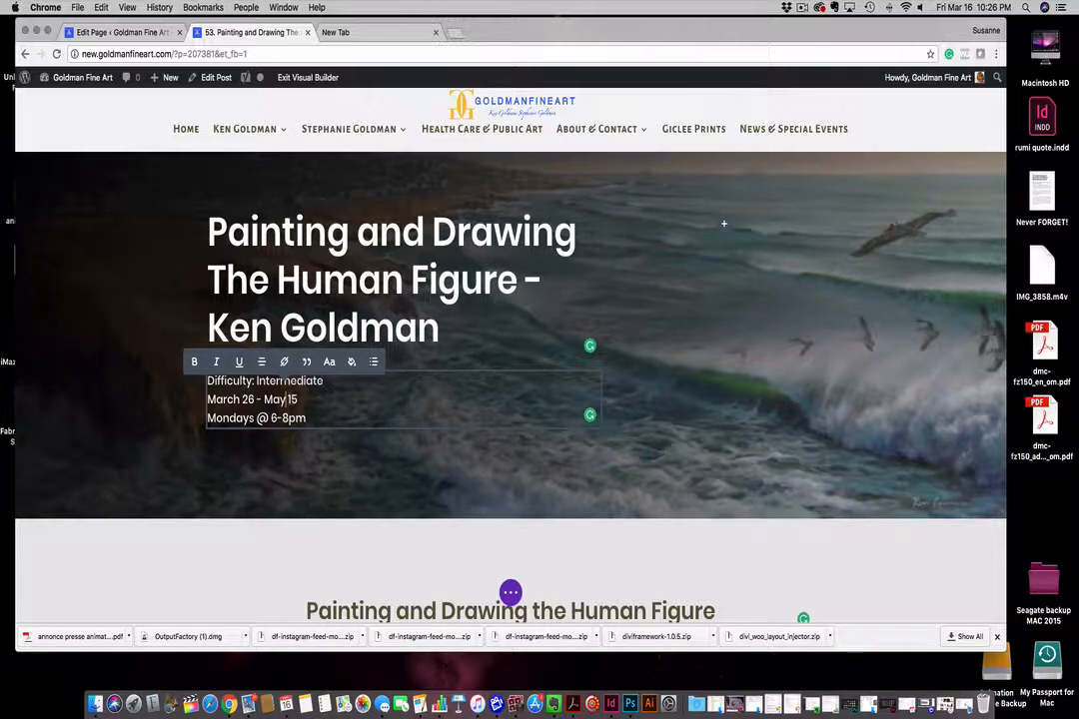
key(BackSpace)
text(4)
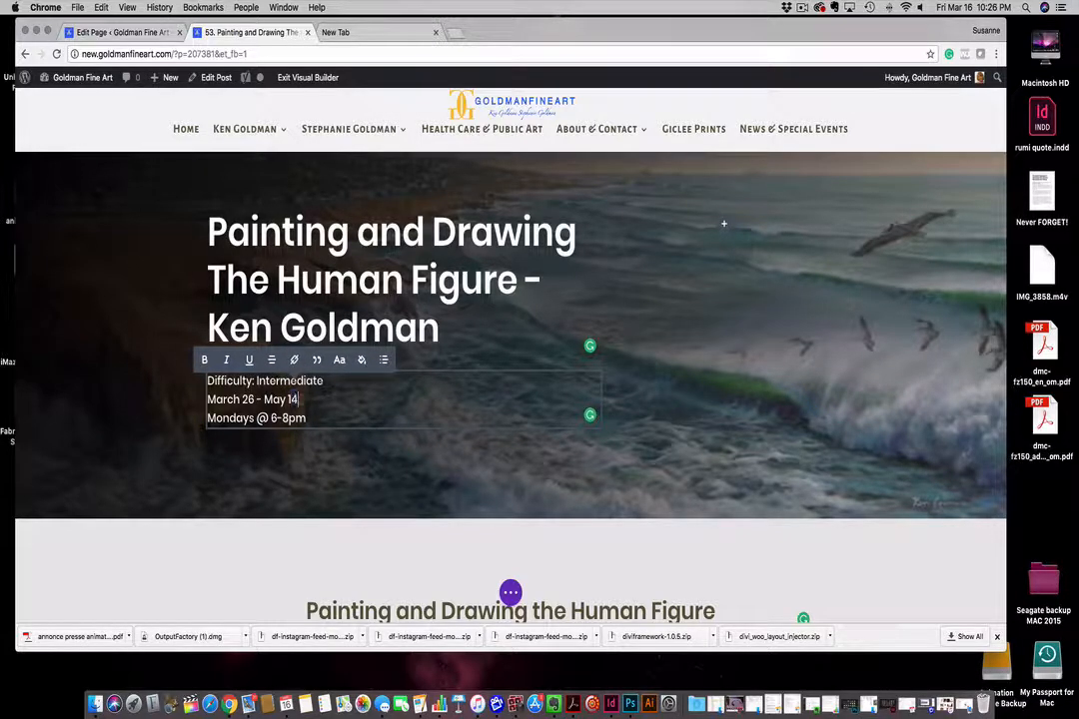
Set the hero's Monday class time to 1-4pm, matching the showtimes on the classes page
click(153, 32)
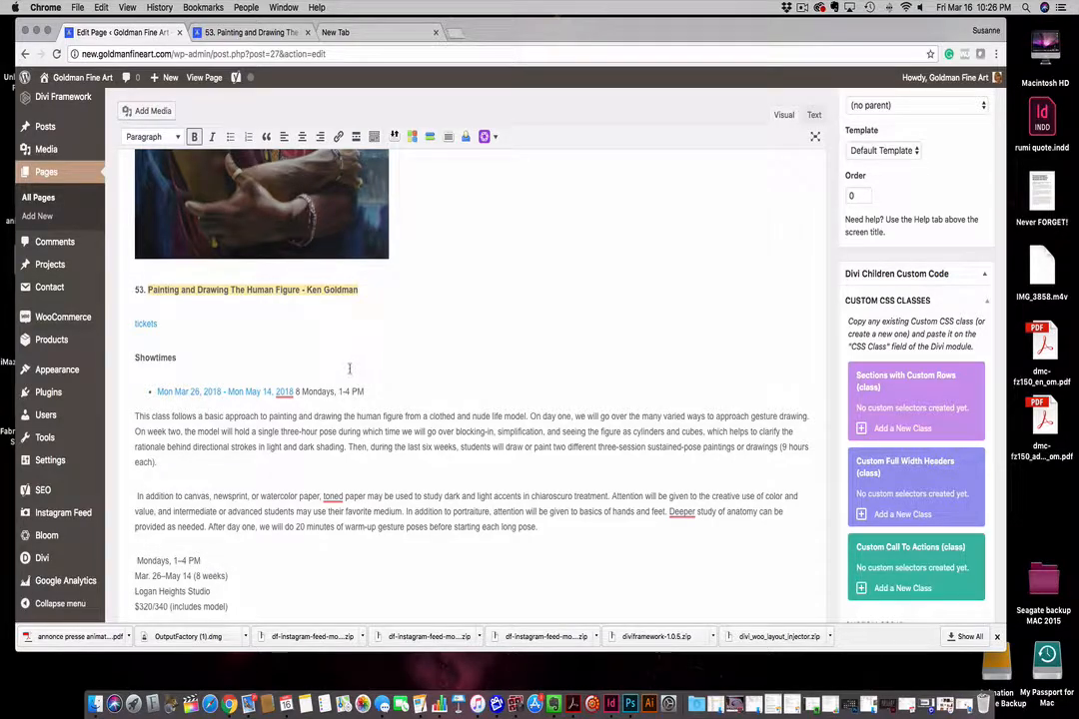
click(215, 30)
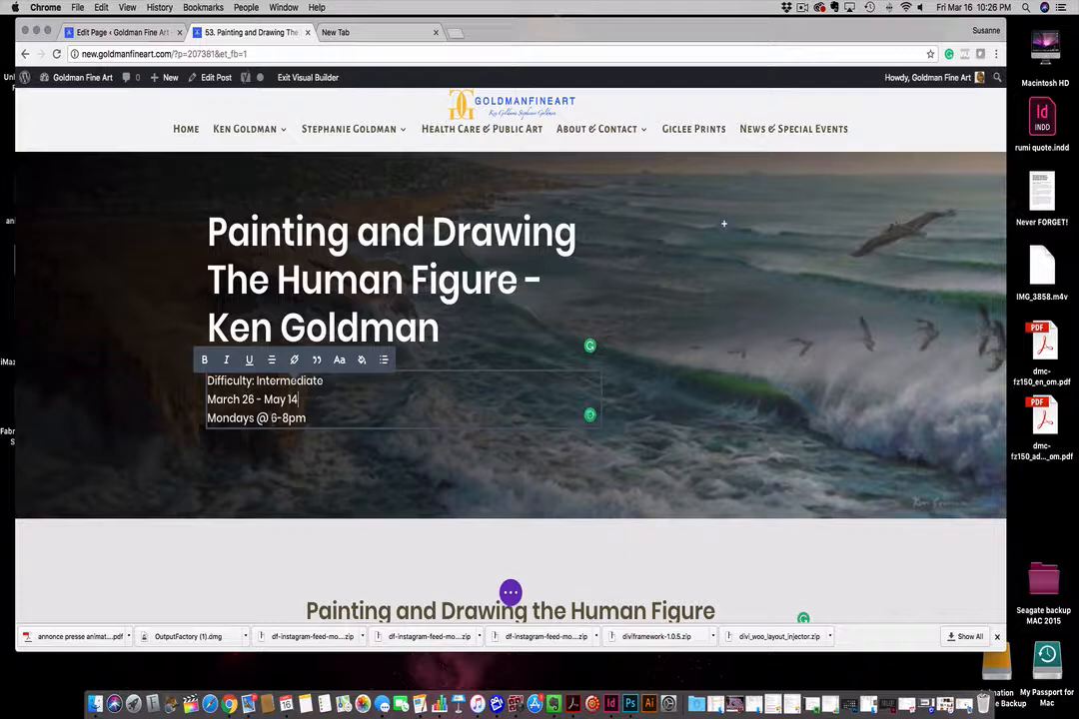
key(Down)
key(Left)
key(Left)
key(Left)
key(BackSpace)
text(1)
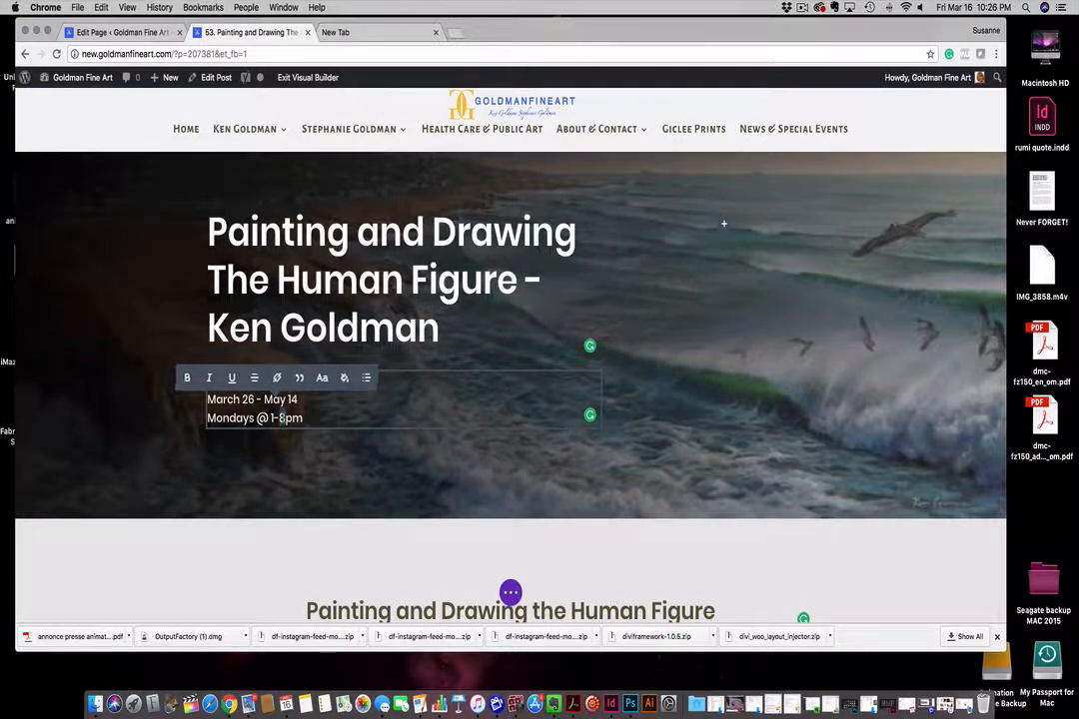
key(Delete)
text(4)
key(Down)
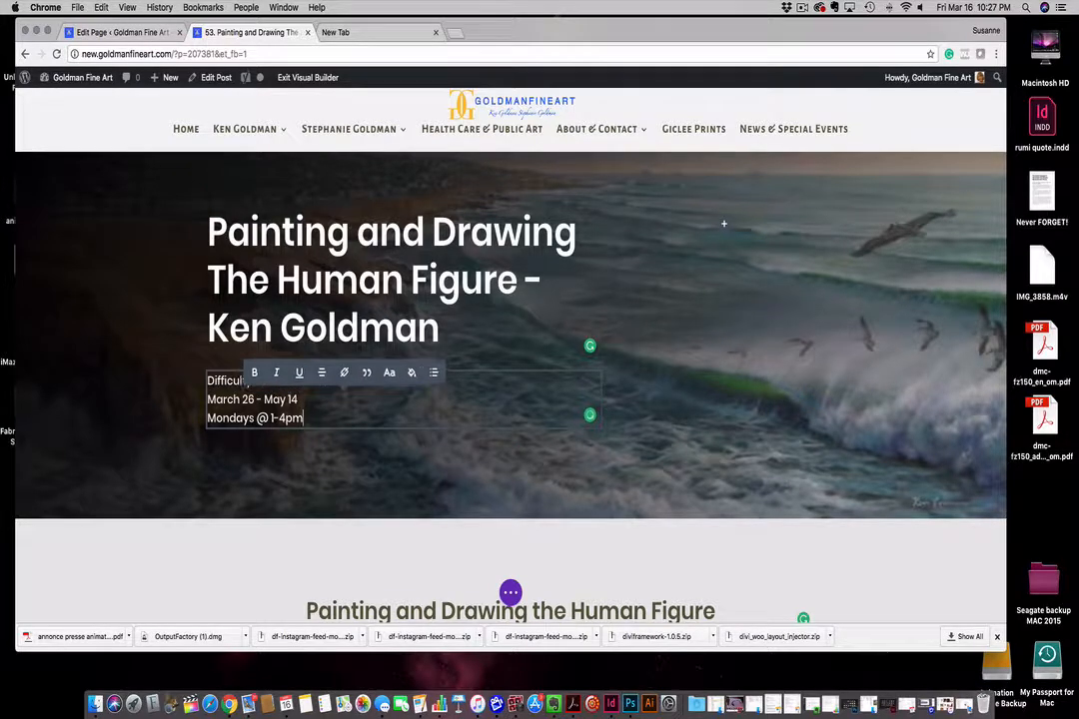
Review the Painting and Drawing The Human Figure entry on the classes page, including its description, schedule, materials and the neighbouring class
click(119, 32)
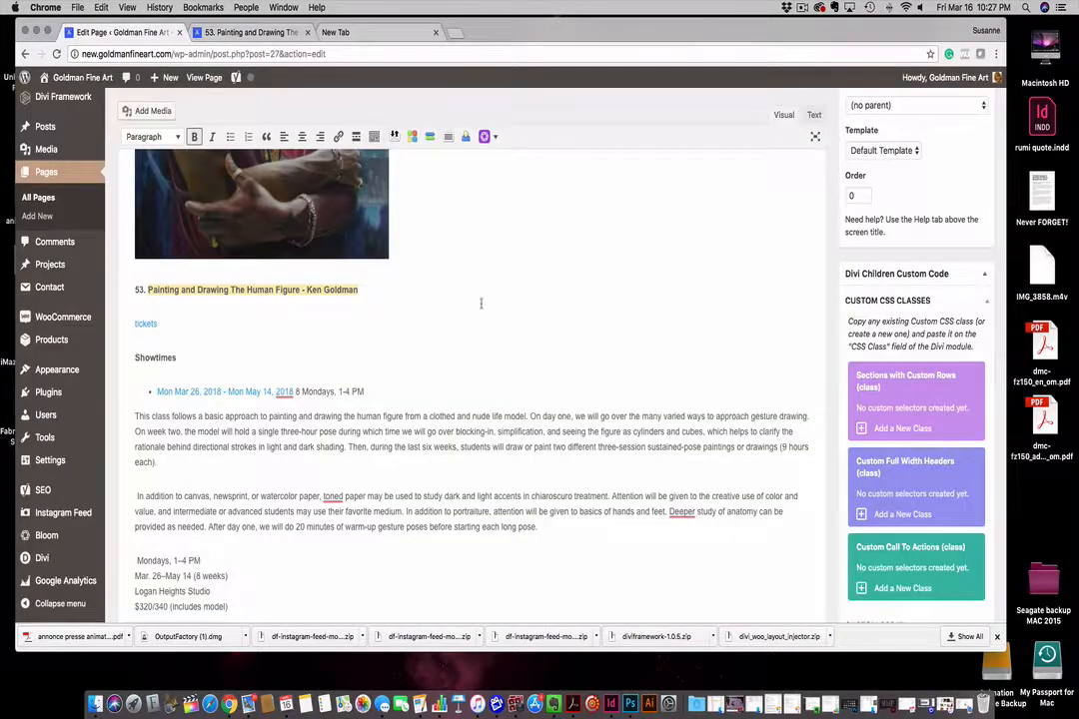
scroll(480, 303, down, 3)
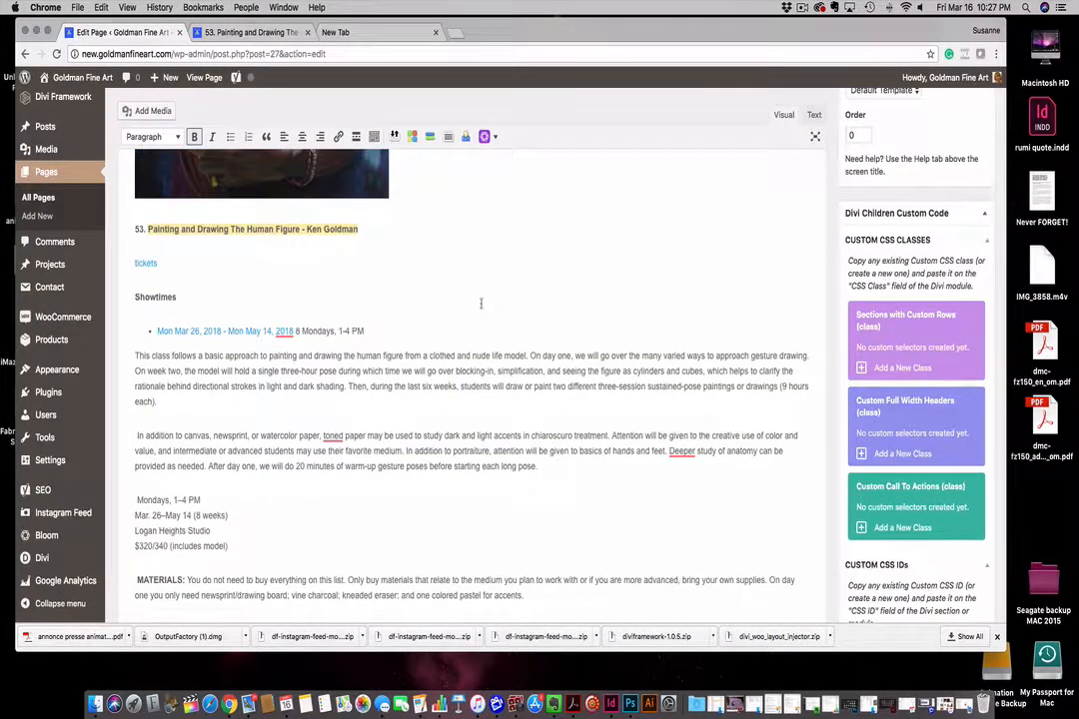
scroll(480, 303, down, 2)
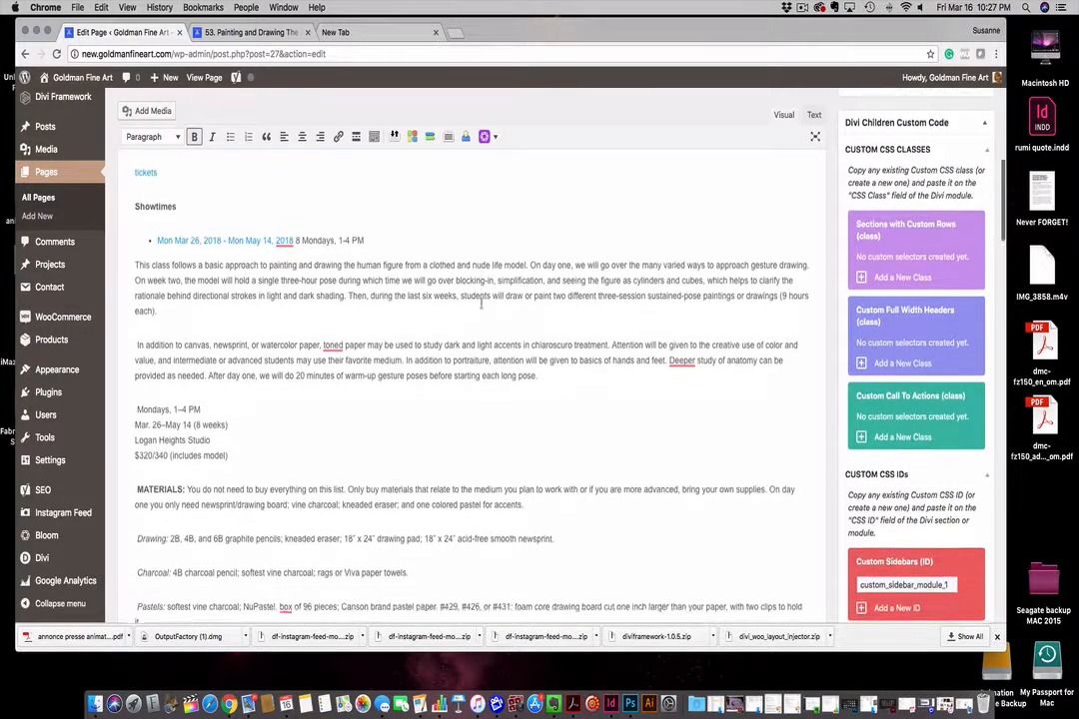
scroll(480, 302, down, 6)
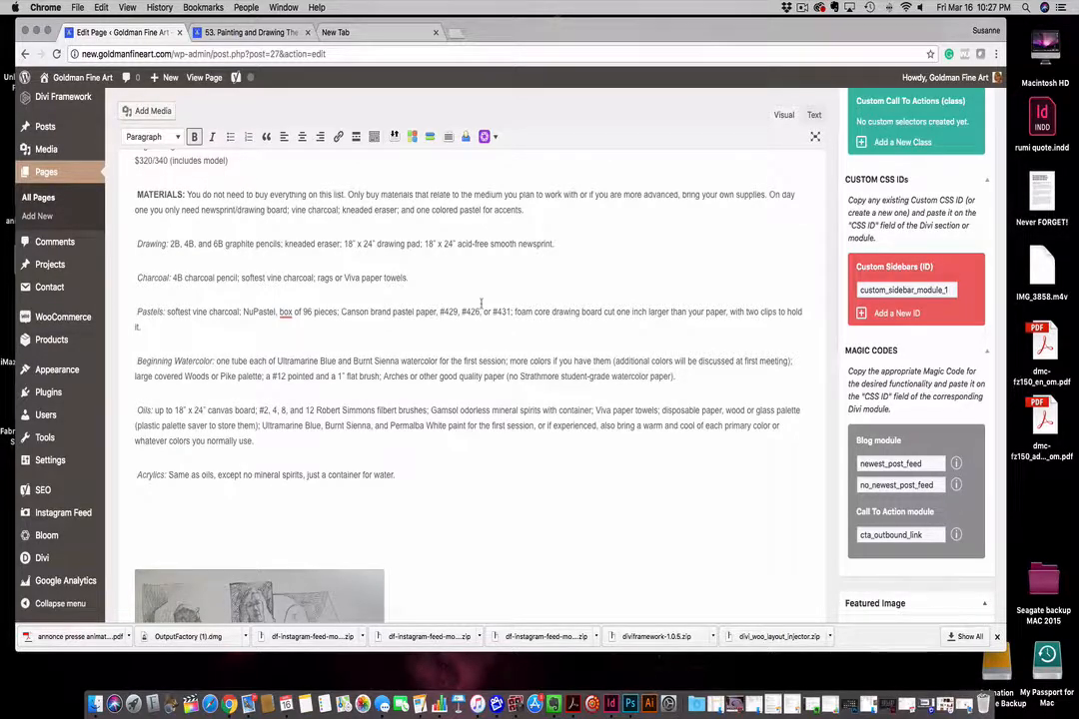
scroll(481, 303, down, 10)
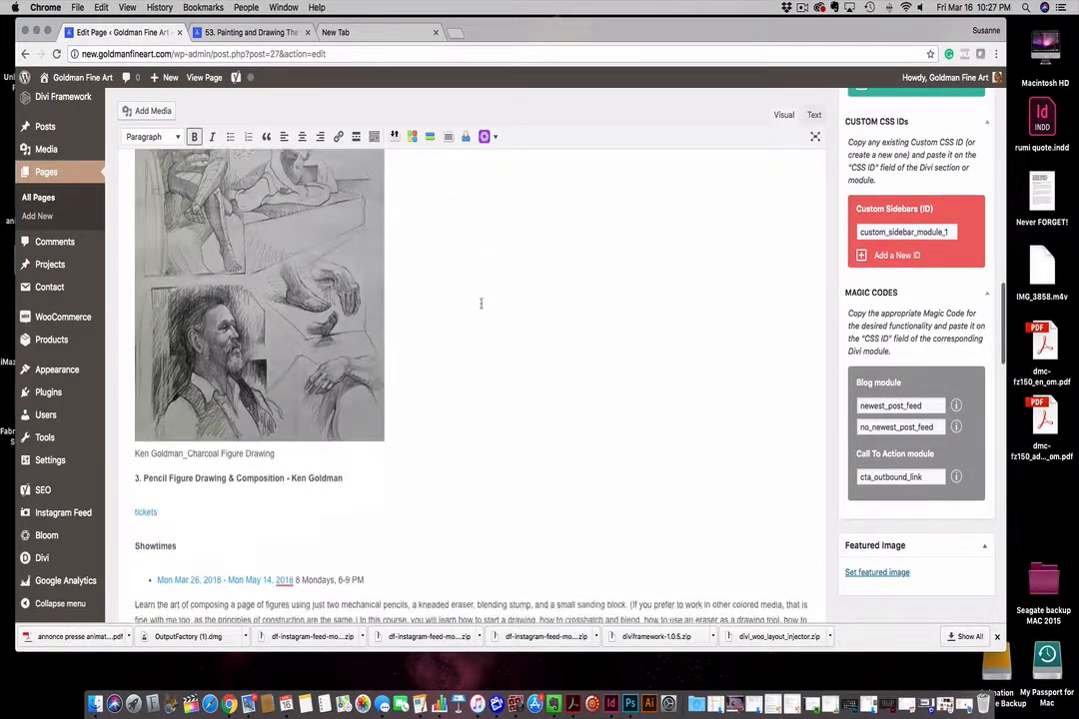
scroll(481, 303, down, 2)
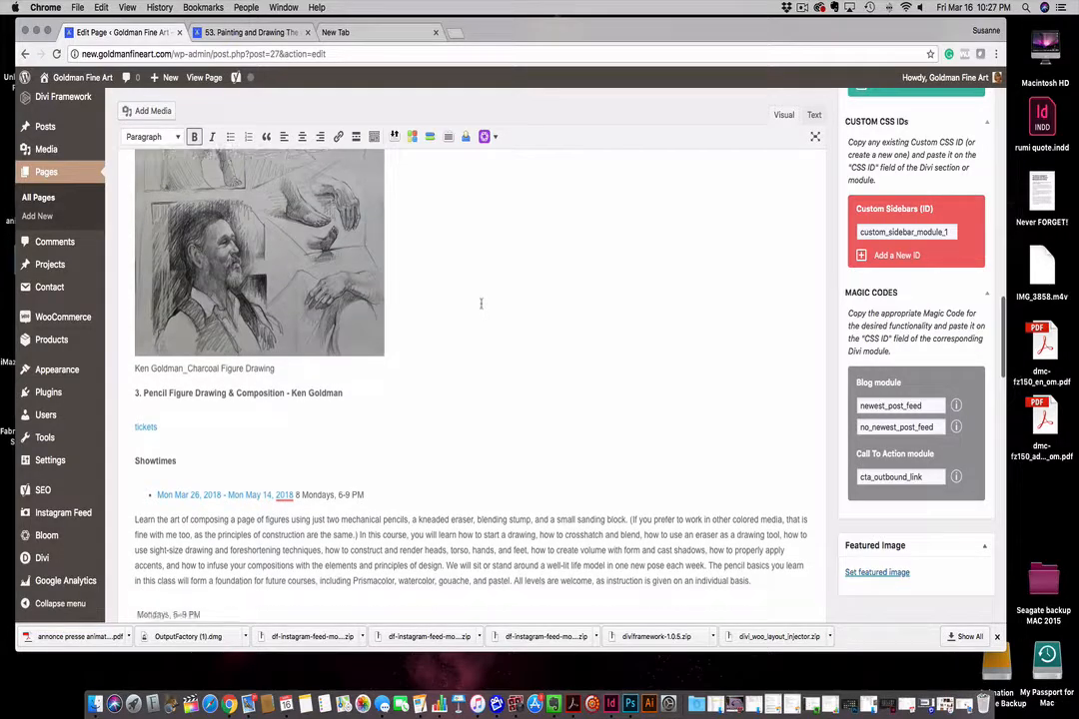
scroll(313, 366, down, 6)
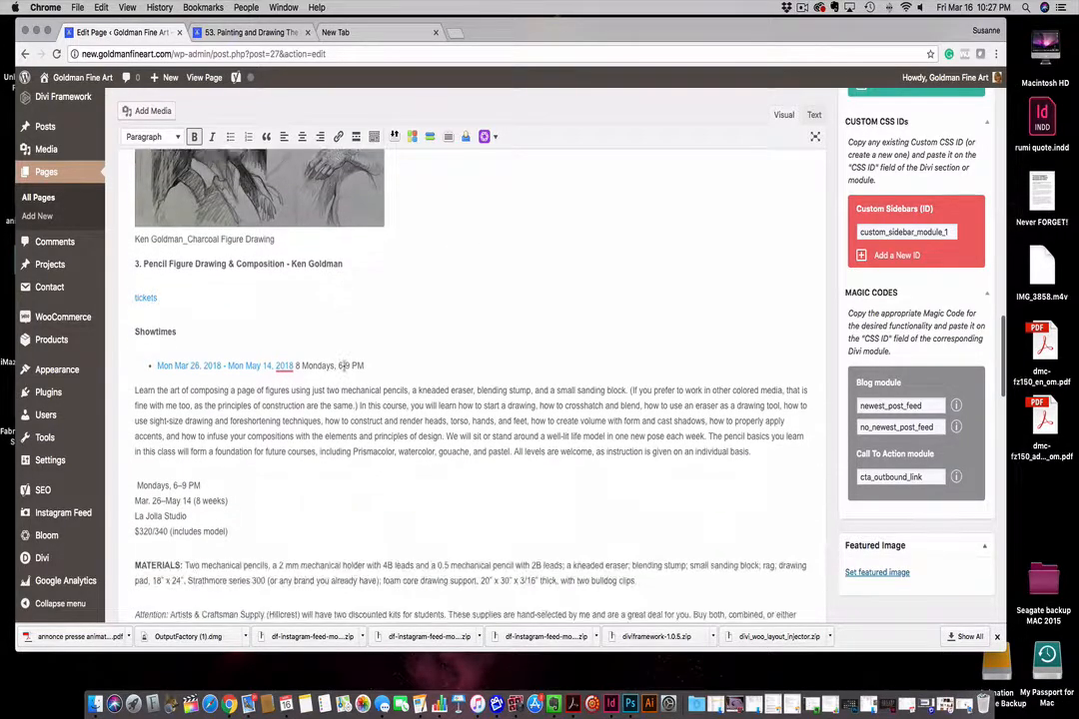
scroll(314, 367, up, 10)
scroll(344, 365, up, 10)
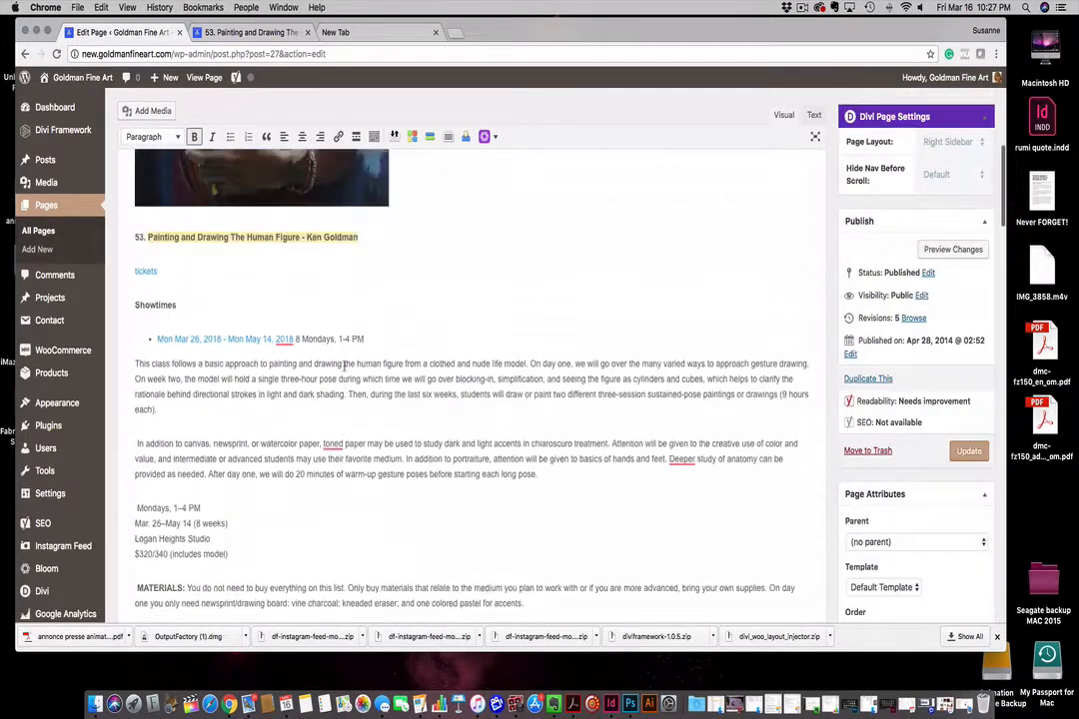
scroll(345, 365, down, 5)
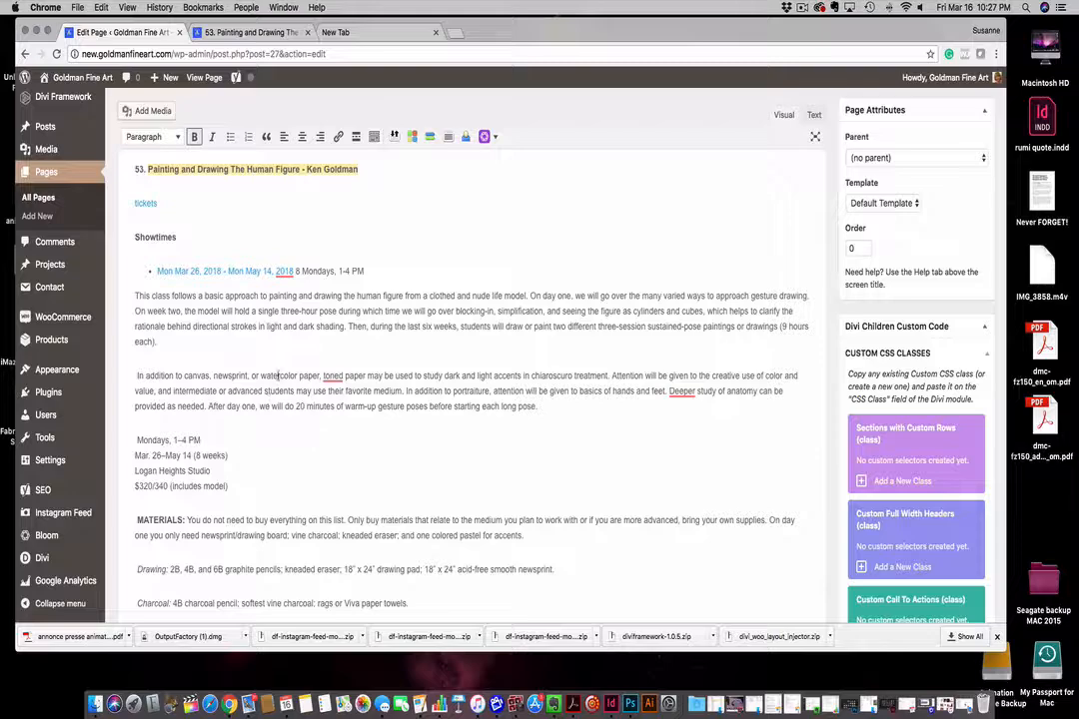
scroll(275, 430, down, 5)
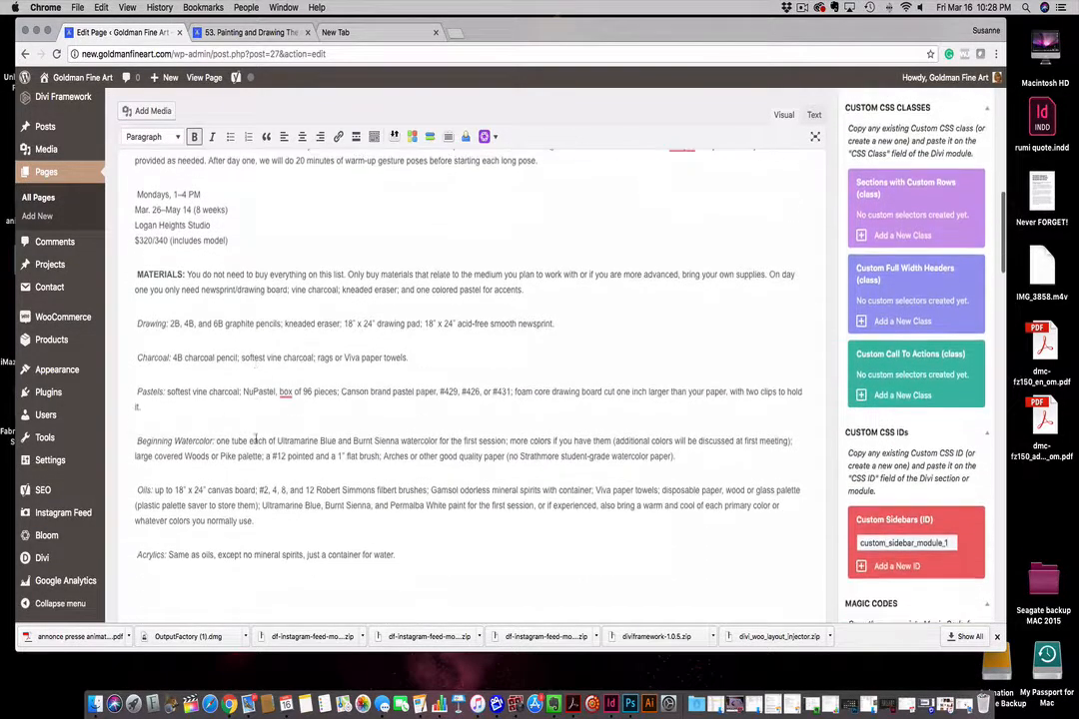
scroll(256, 439, down, 6)
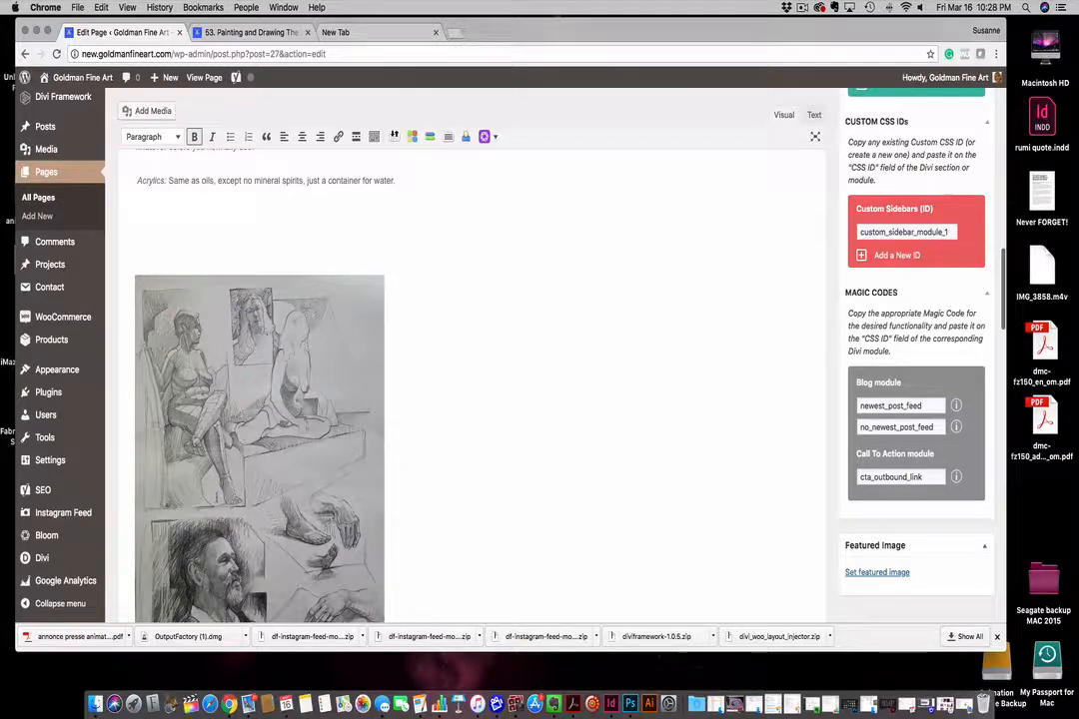
scroll(260, 420, up, 15)
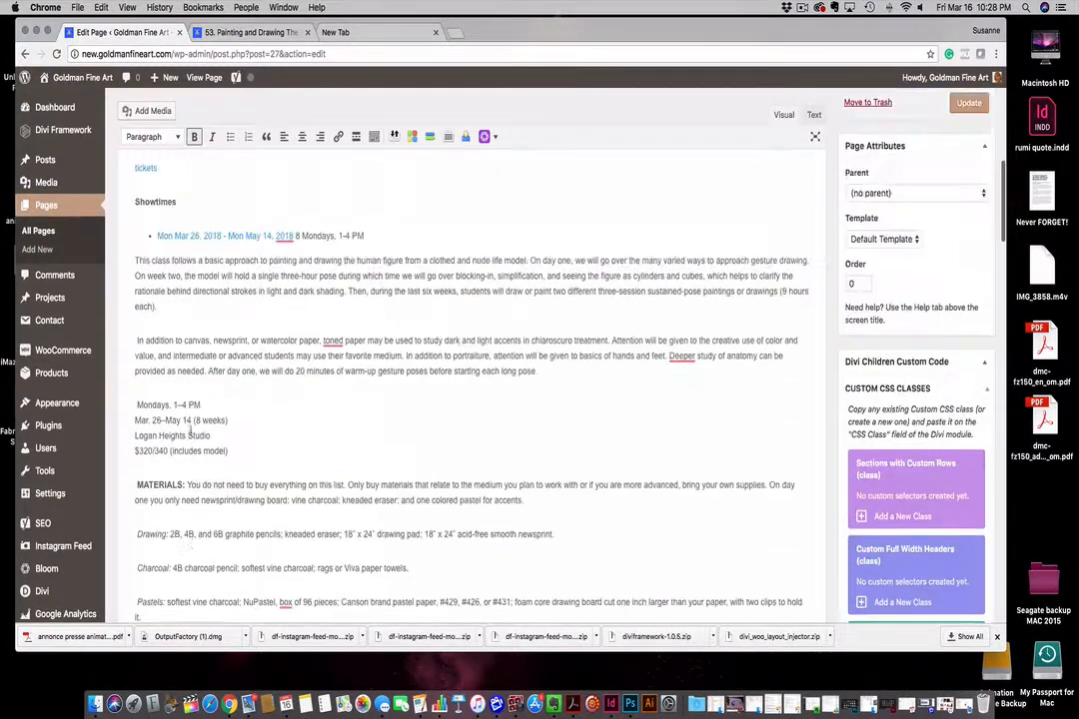
scroll(300, 400, up, 4)
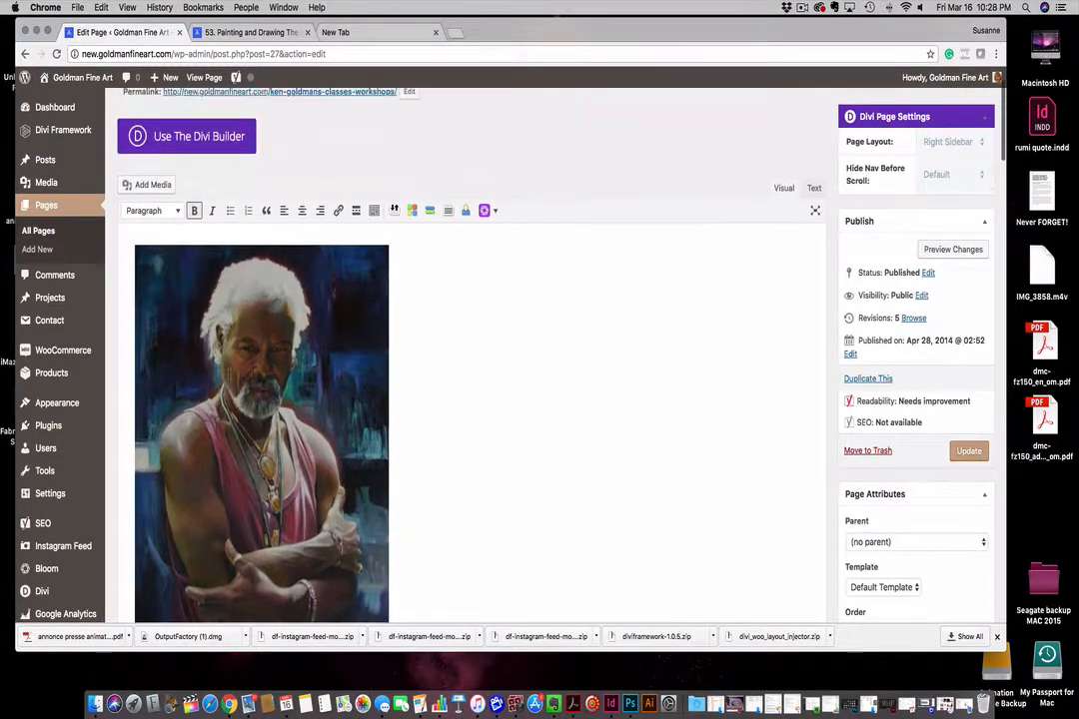
scroll(300, 400, down, 6)
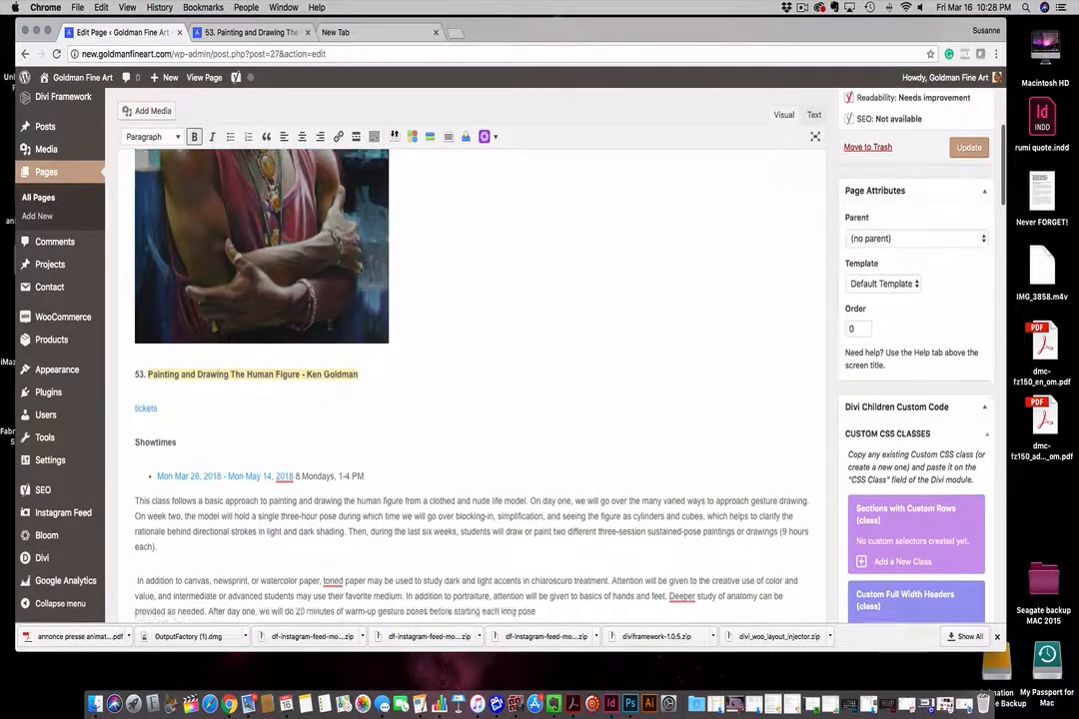
scroll(352, 321, down, 3)
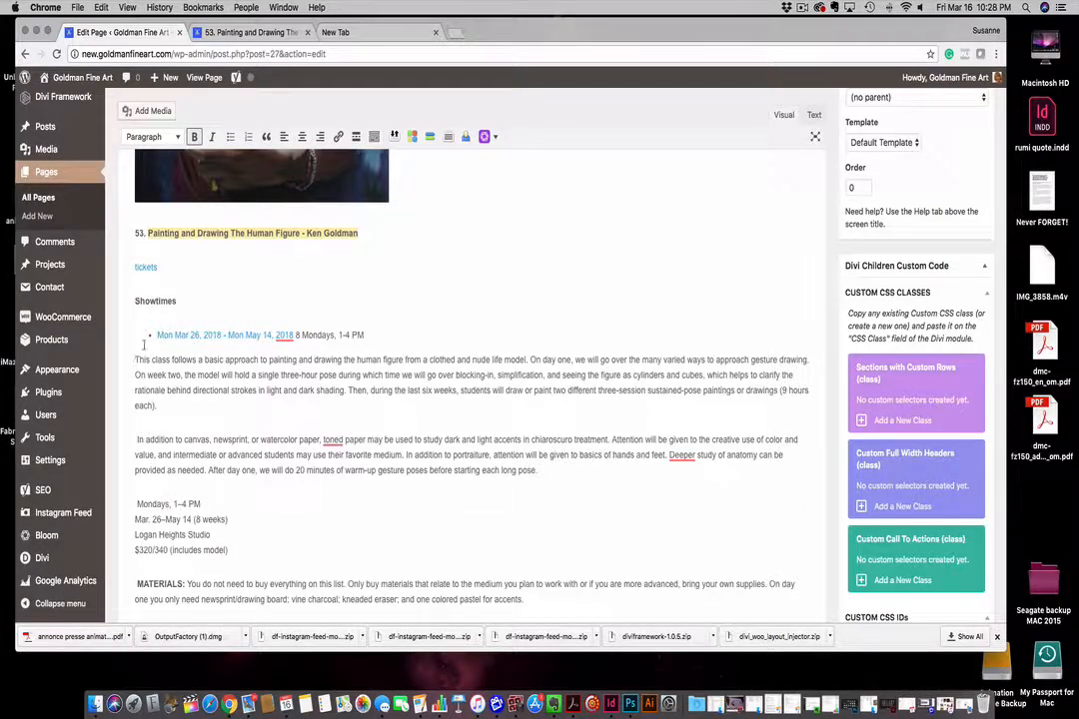
Set the difficulty level in the hero's class details to Beginner
click(261, 34)
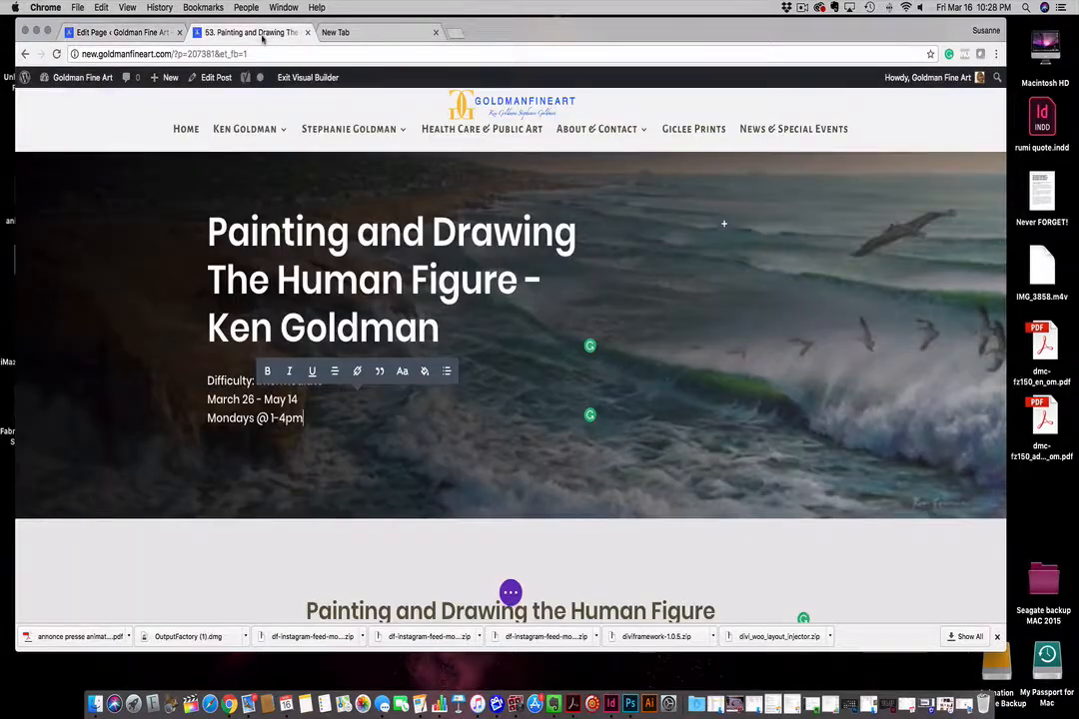
scroll(723, 224, down, 2)
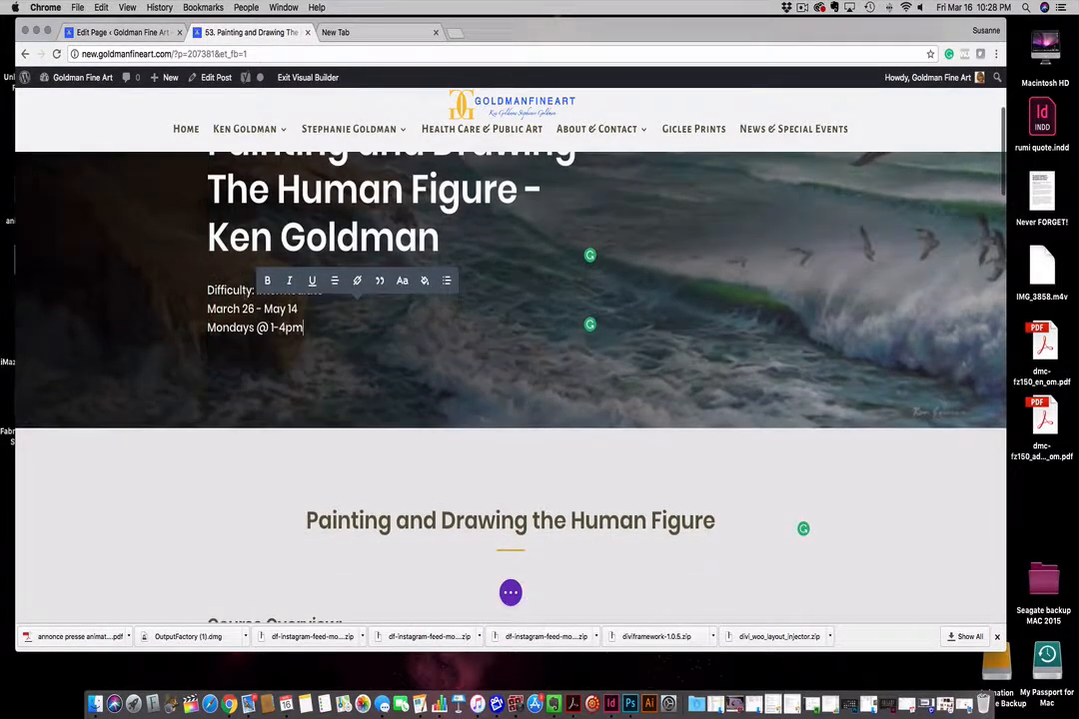
click(237, 290)
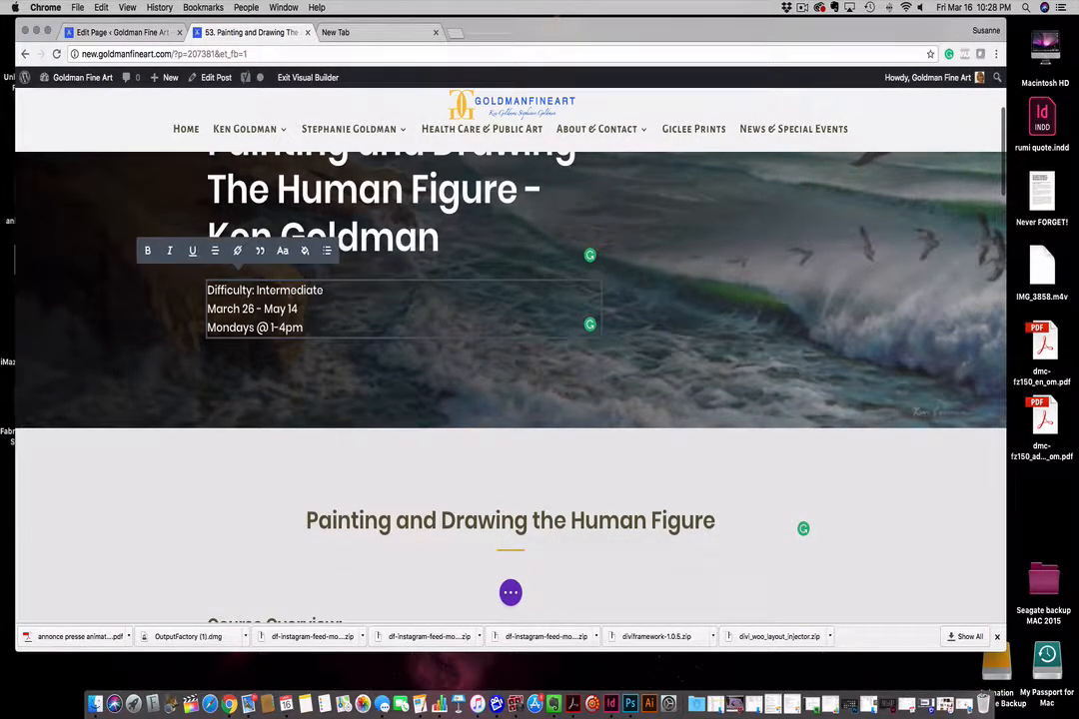
double_click(291, 291)
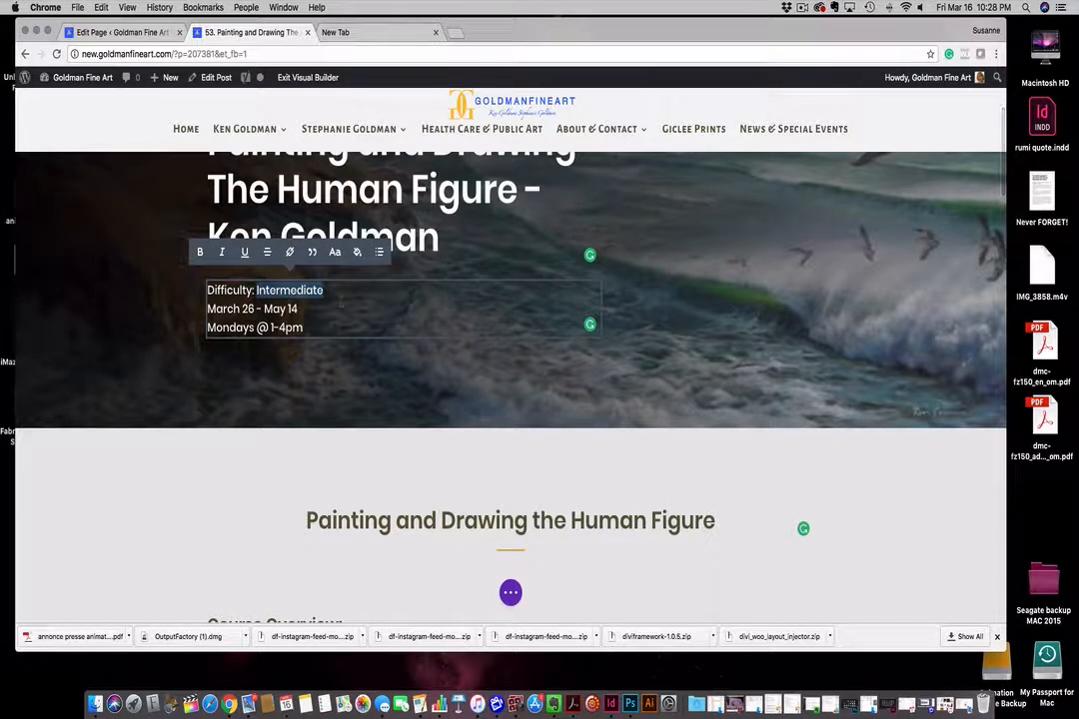
text(Beginne)
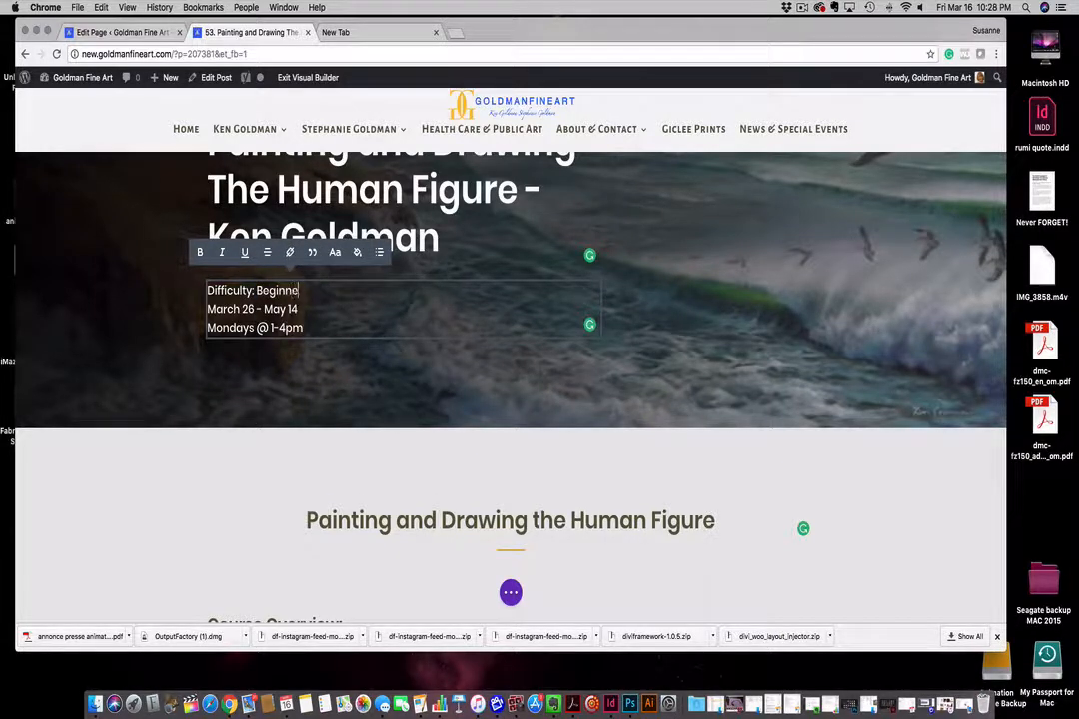
click(818, 520)
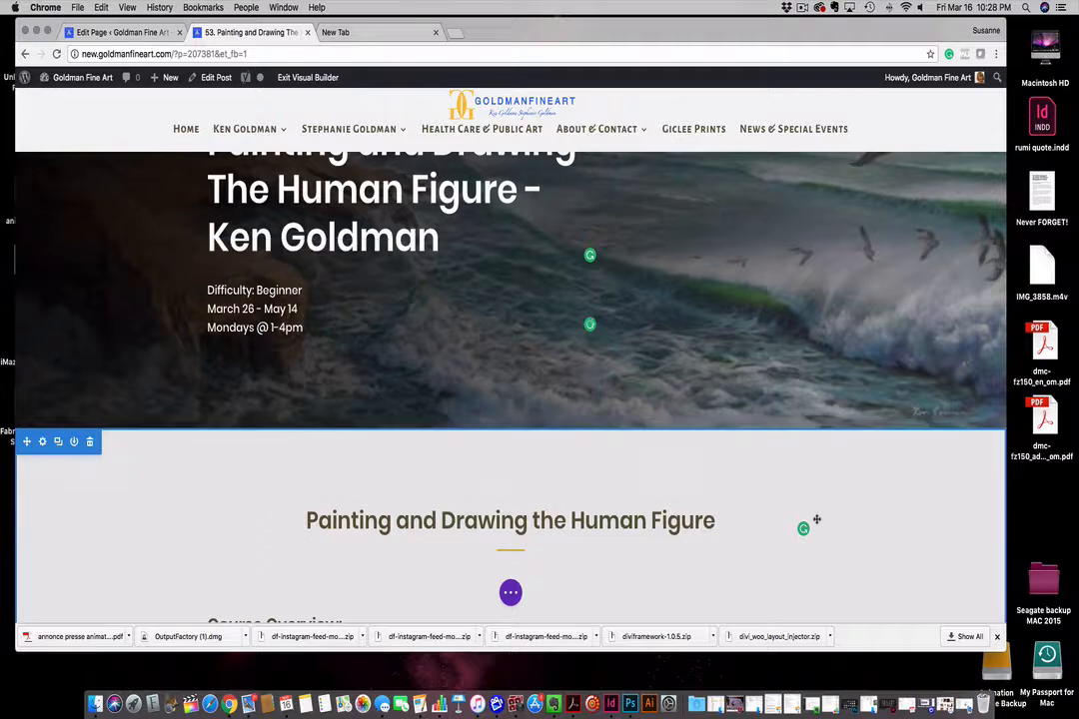
Replace both placeholder paragraphs under Course Overview with the two-paragraph class description copied from the classes page
scroll(816, 519, down, 2)
scroll(767, 514, down, 3)
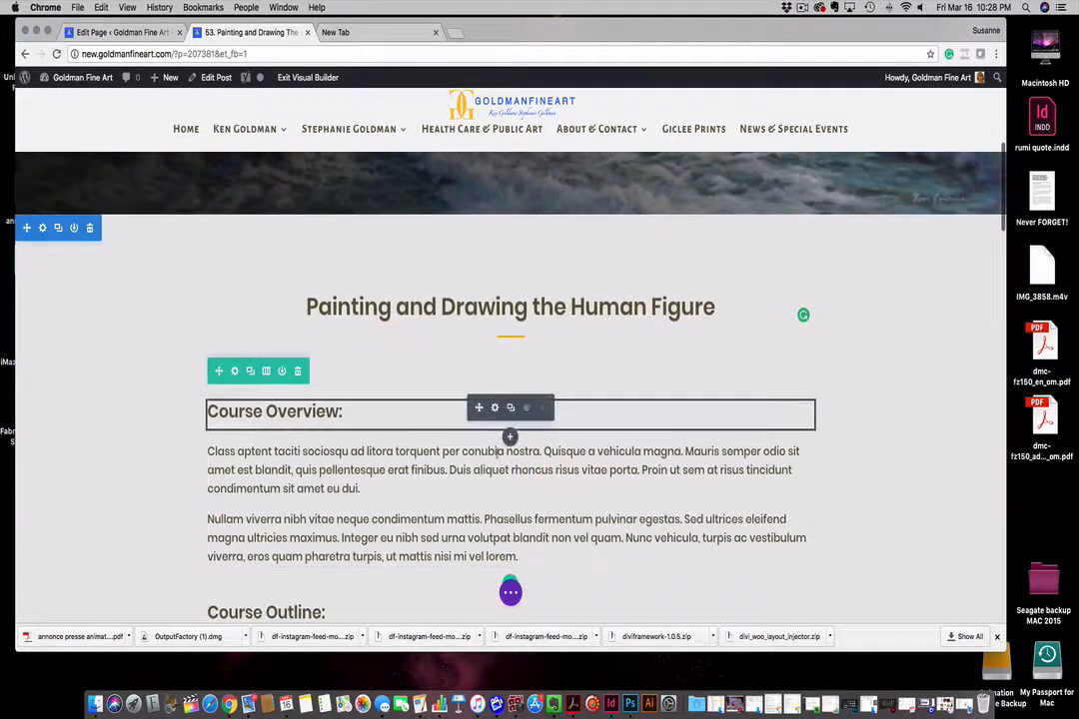
click(120, 32)
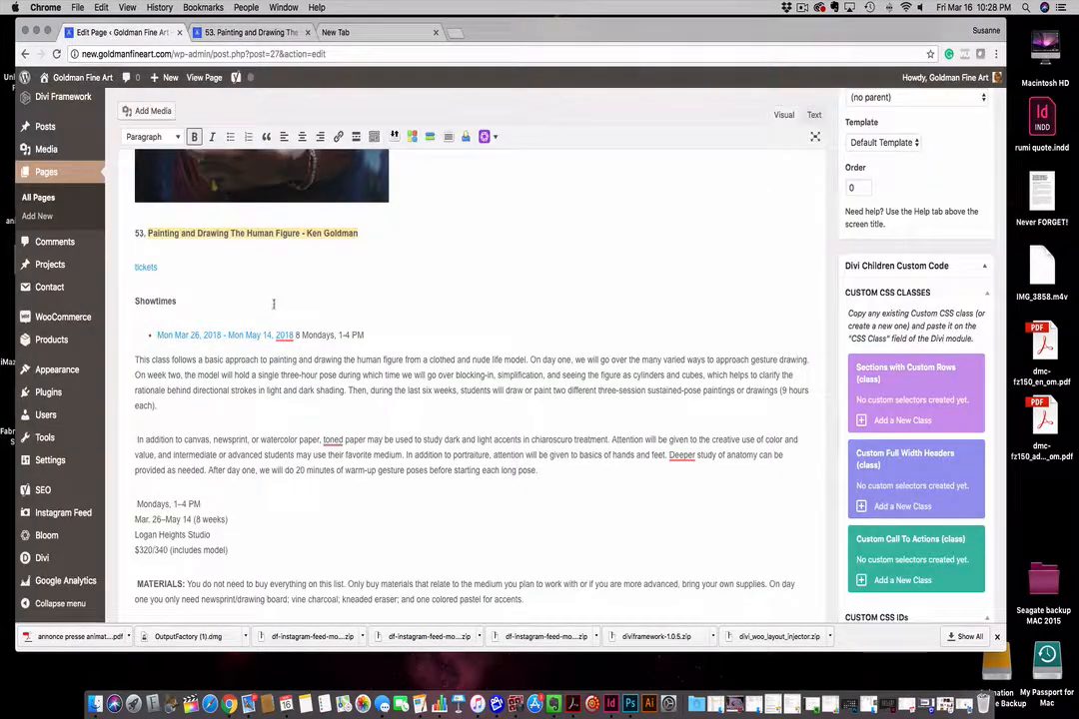
drag(136, 359, 542, 470)
key(super+c)
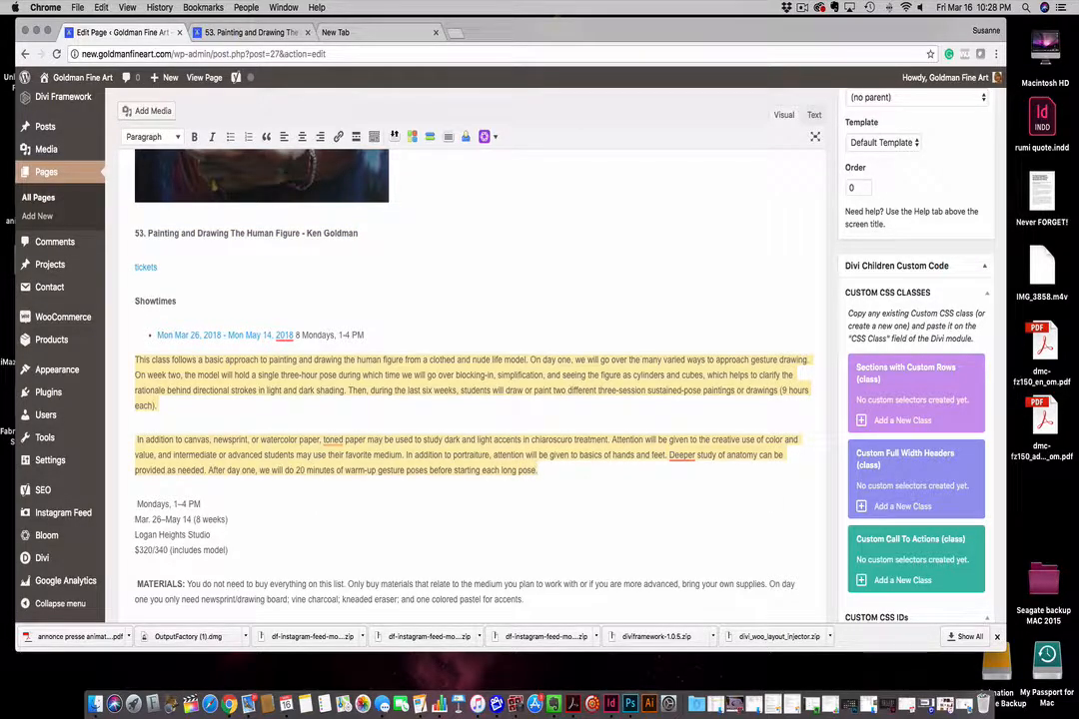
click(236, 32)
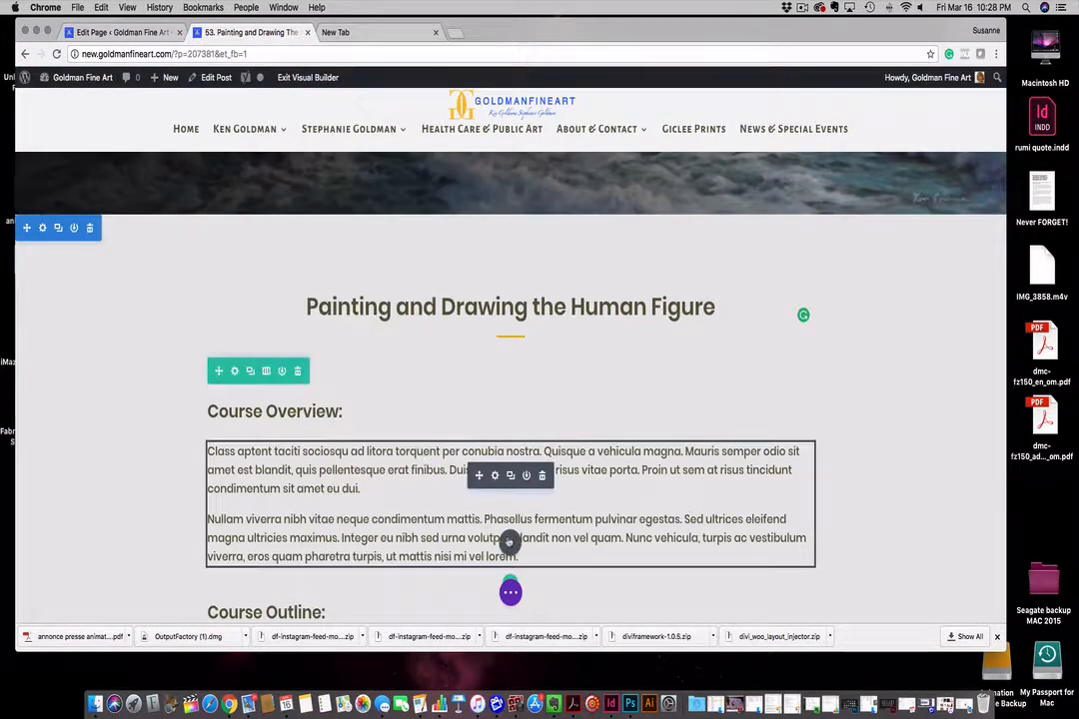
click(509, 543)
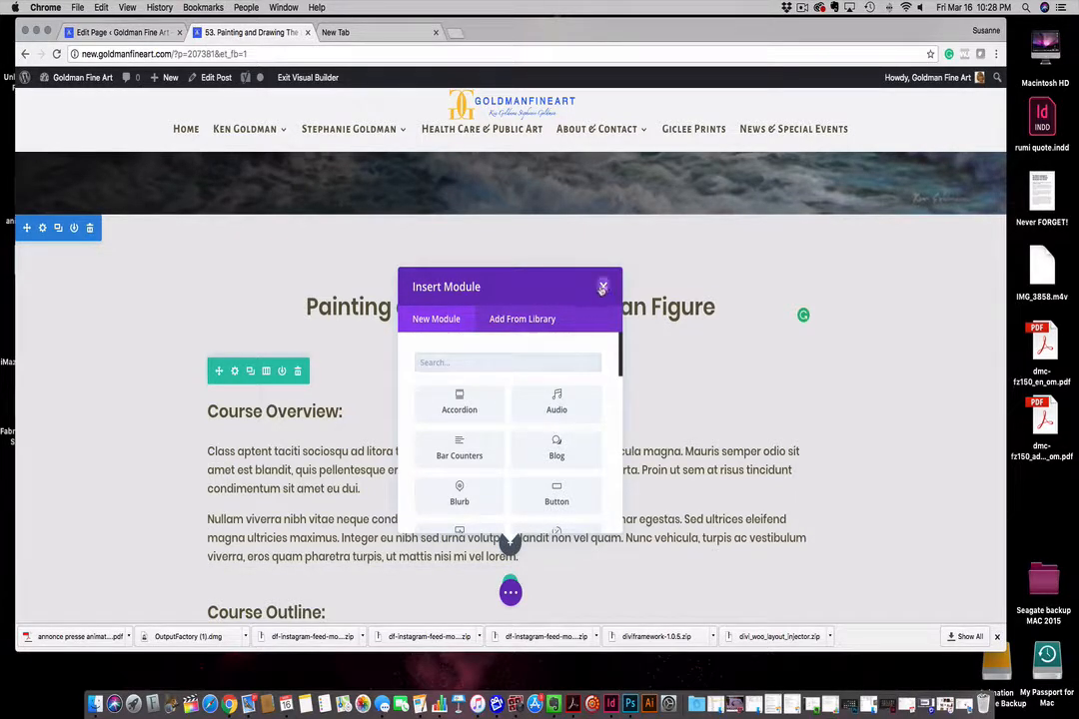
click(510, 544)
drag(411, 538, 196, 443)
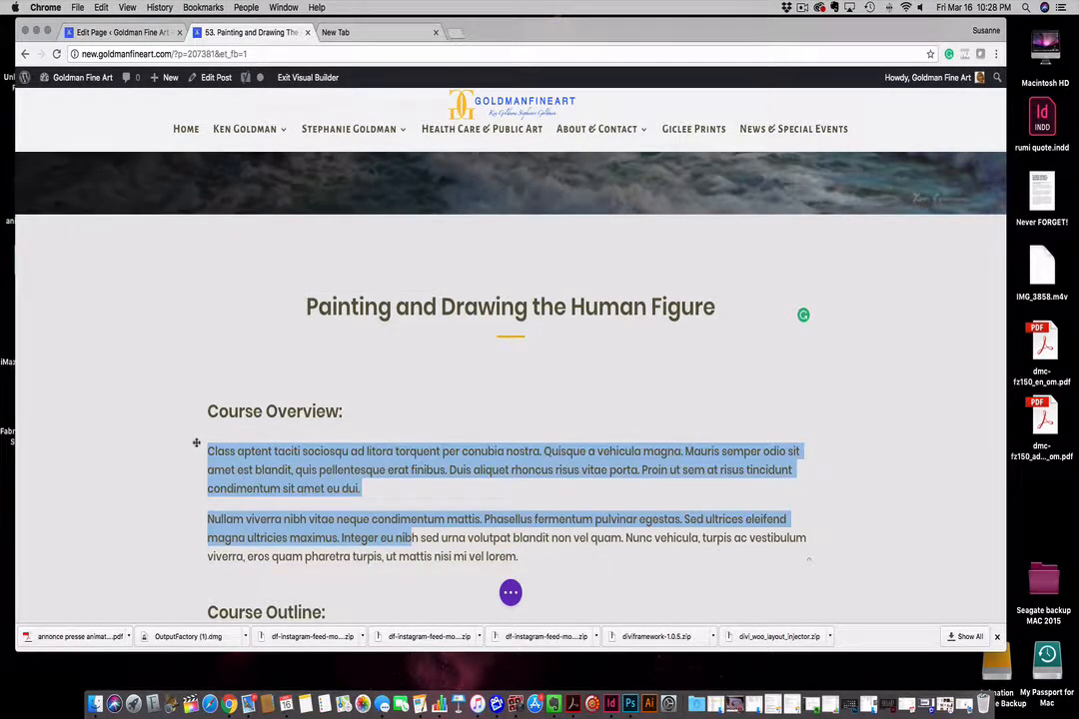
drag(521, 558, 205, 448)
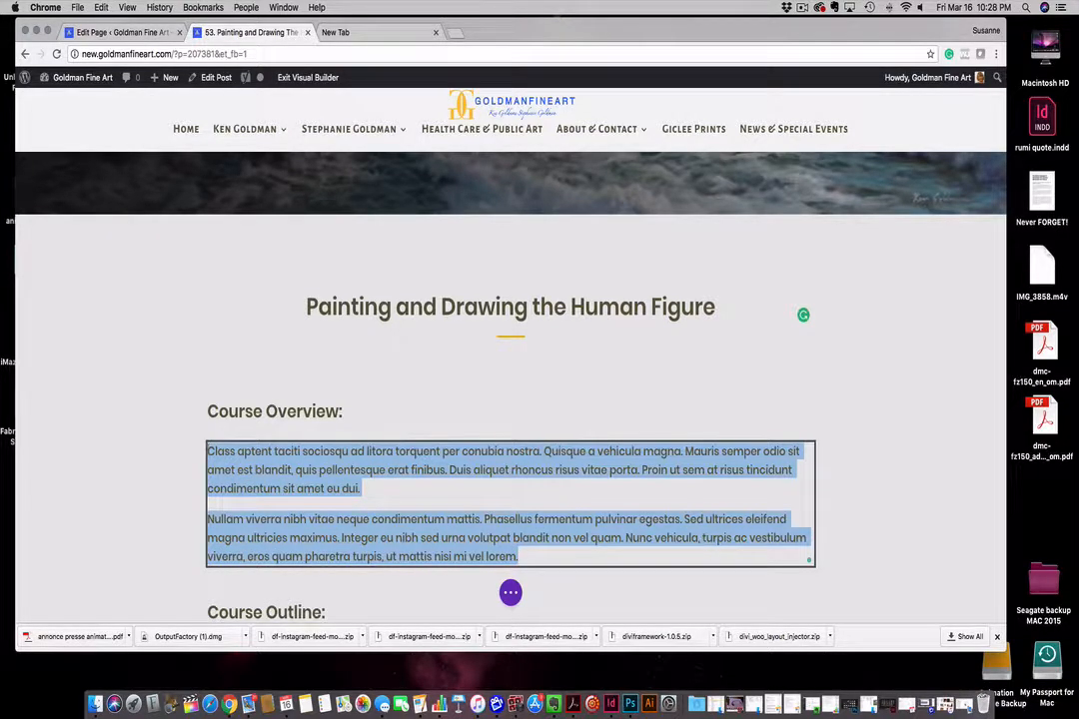
key(super+v)
scroll(633, 556, down, 5)
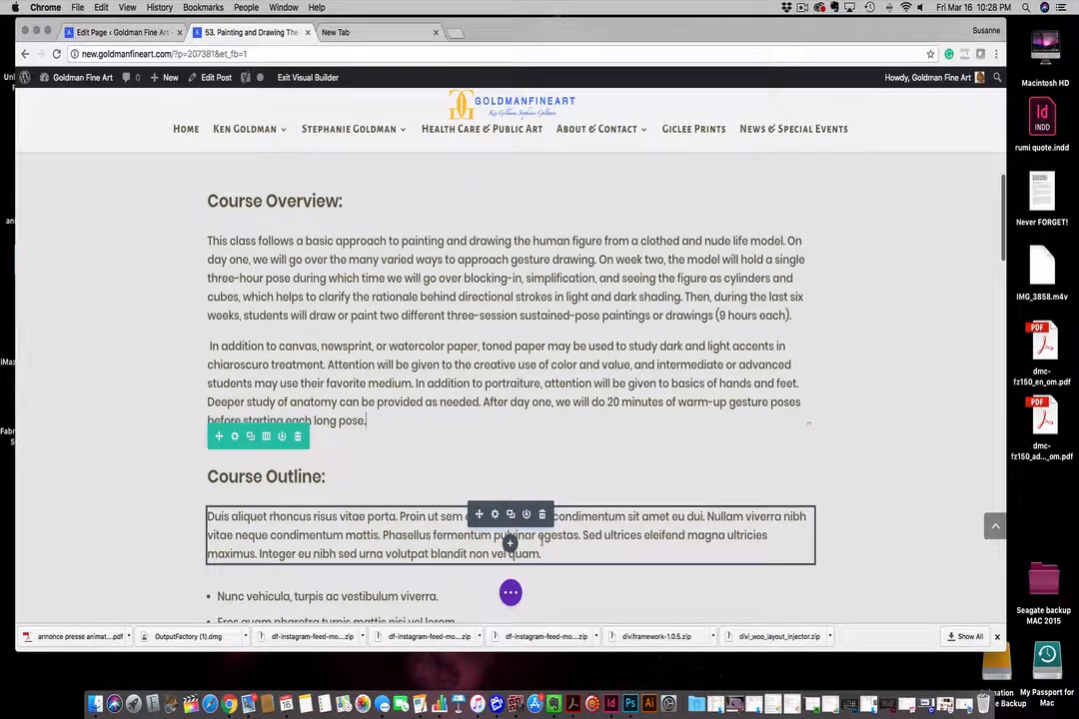
scroll(508, 540, down, 2)
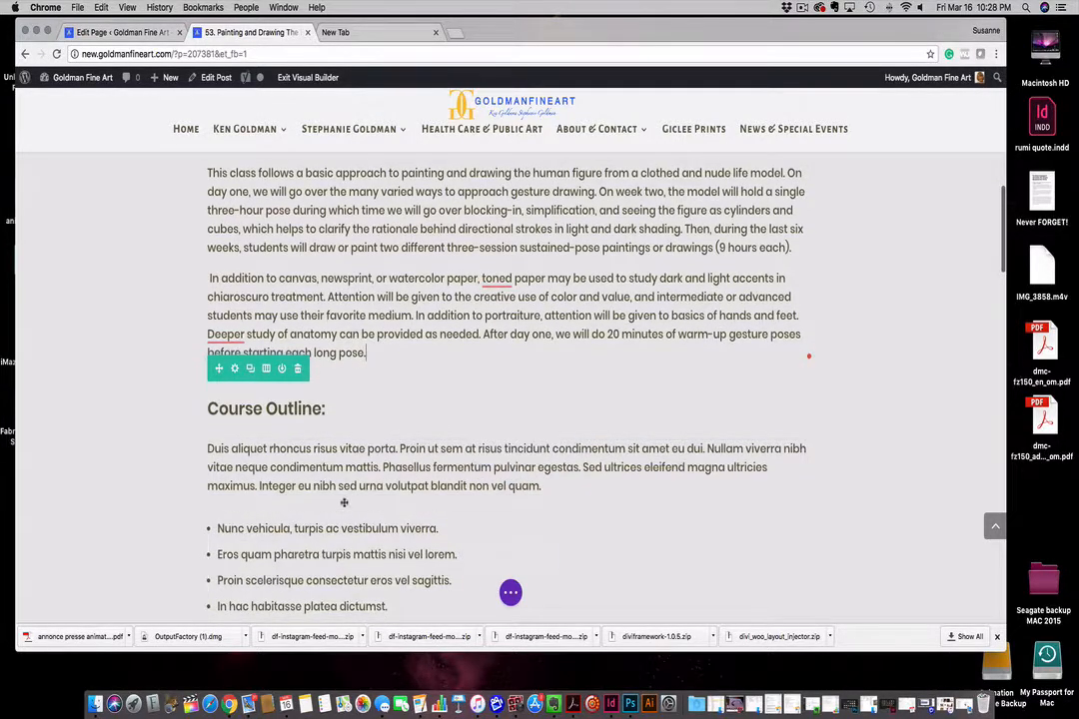
scroll(344, 503, down, 3)
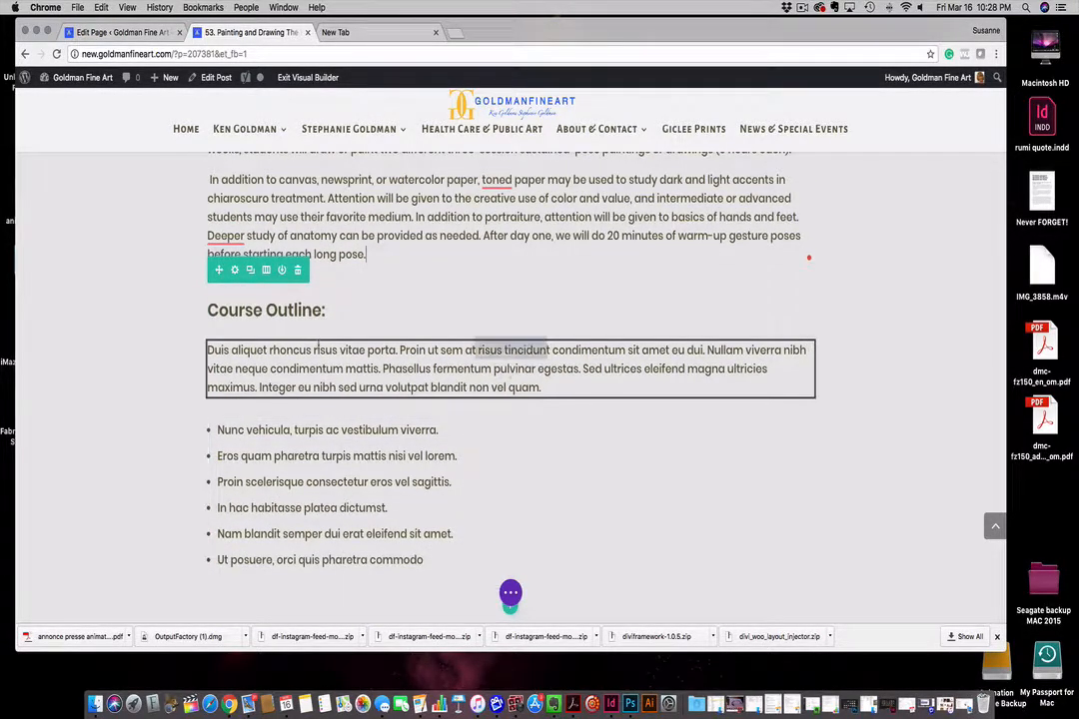
Review the class post from Course Overview through Course Outline and Includes to the seat price and enrollment button for remaining placeholder content
scroll(316, 329, down, 3)
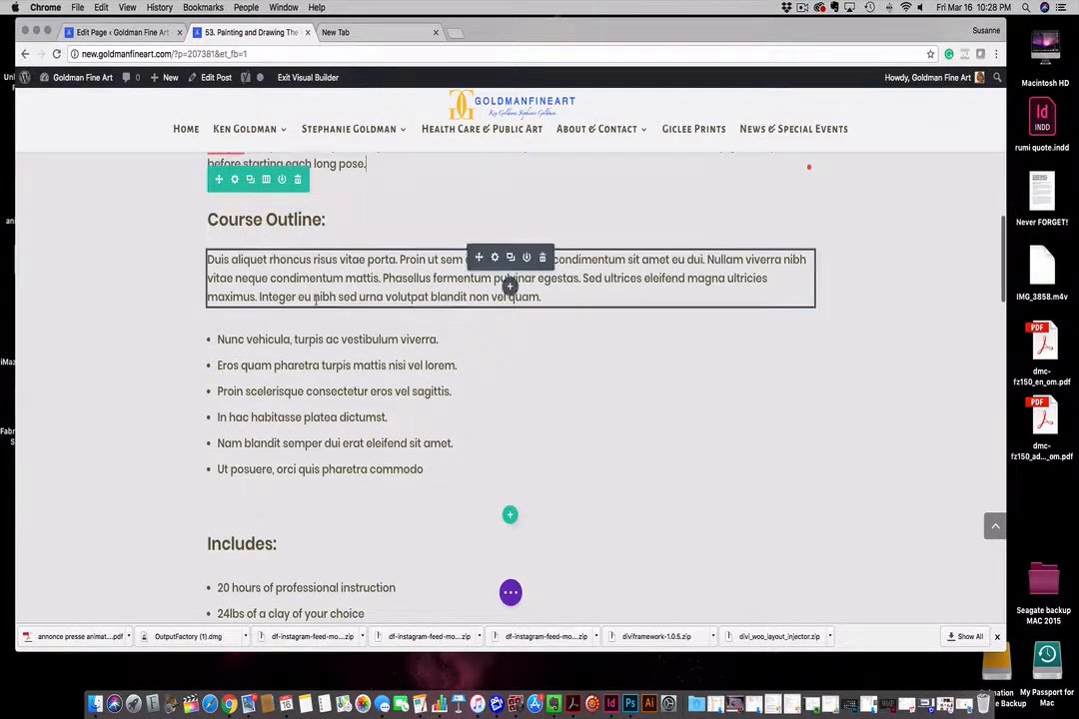
scroll(316, 299, down, 6)
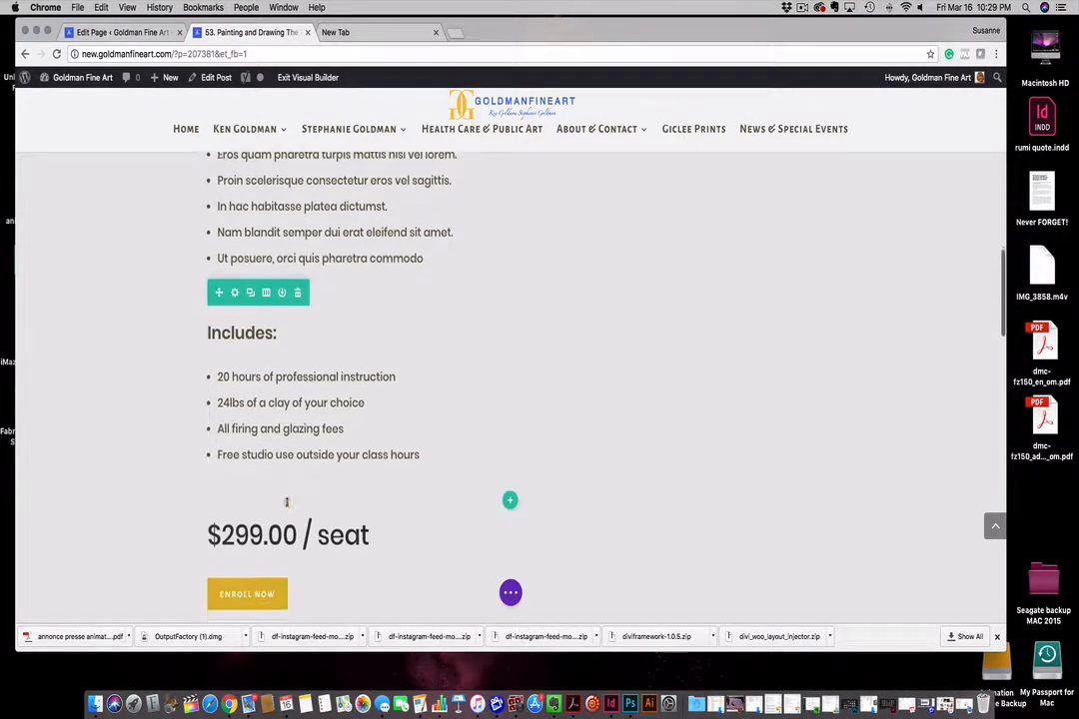
scroll(287, 503, down, 1)
scroll(293, 520, down, 3)
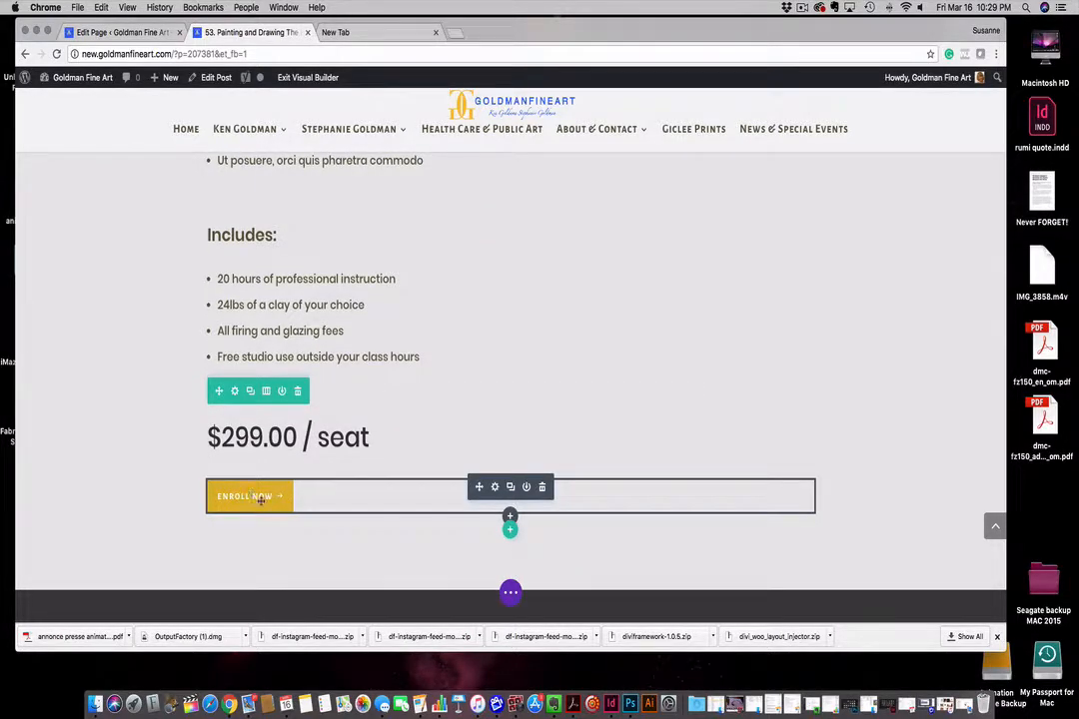
scroll(222, 484, up, 3)
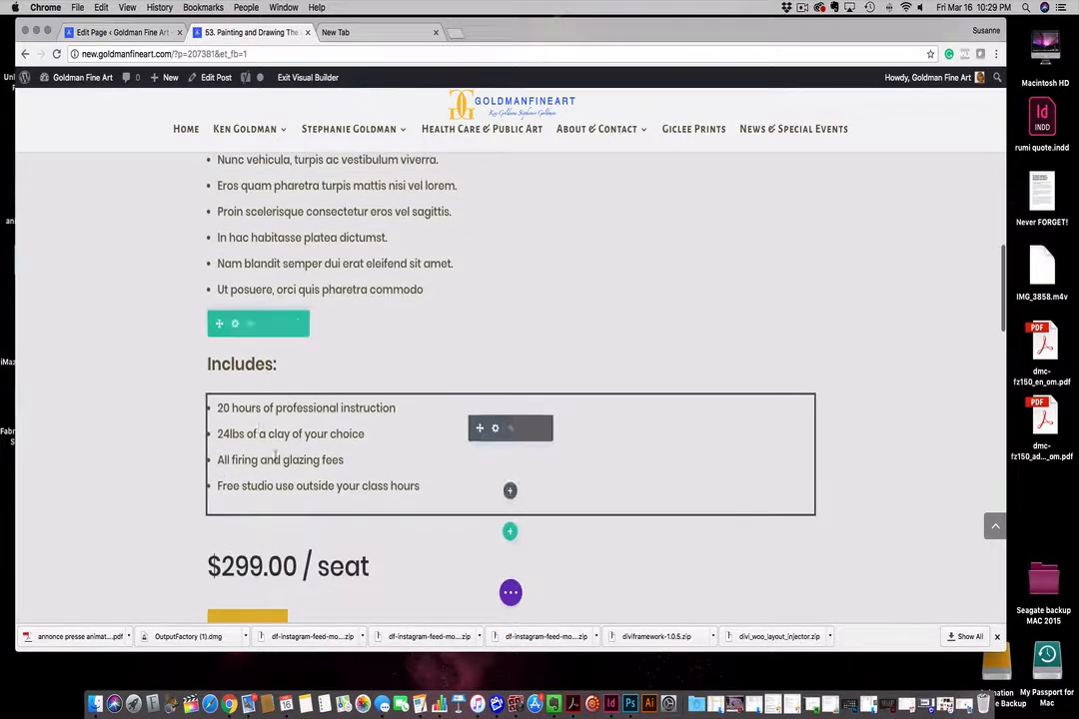
mouse_move(305, 130)
scroll(330, 340, up, 10)
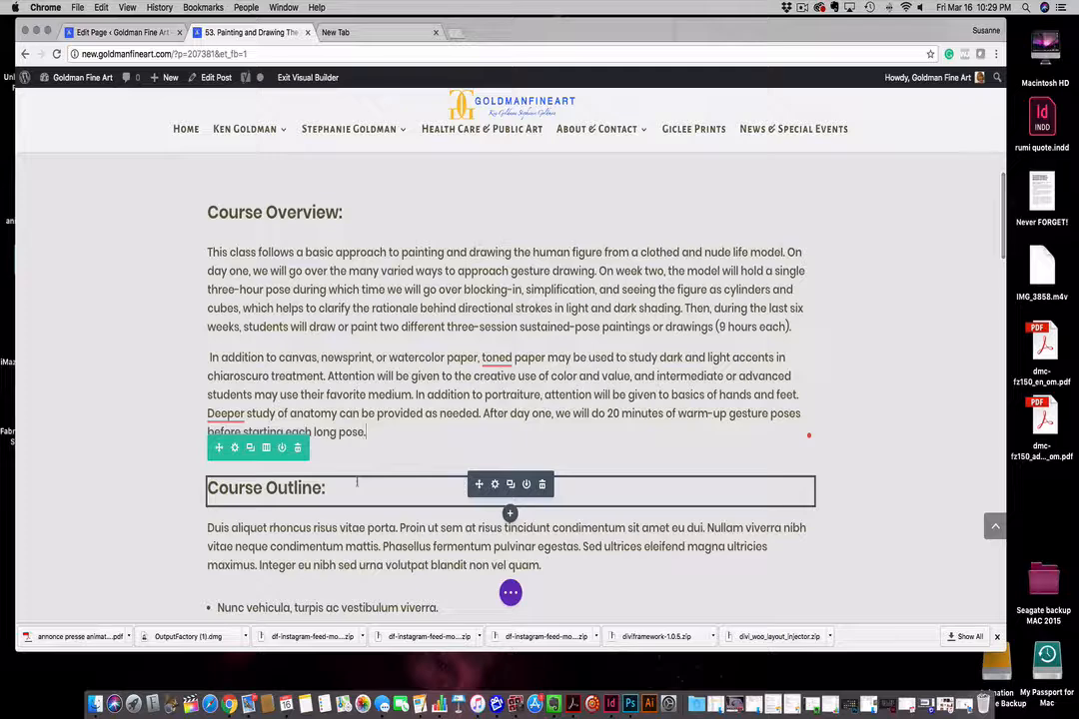
scroll(357, 482, up, 3)
scroll(362, 480, down, 6)
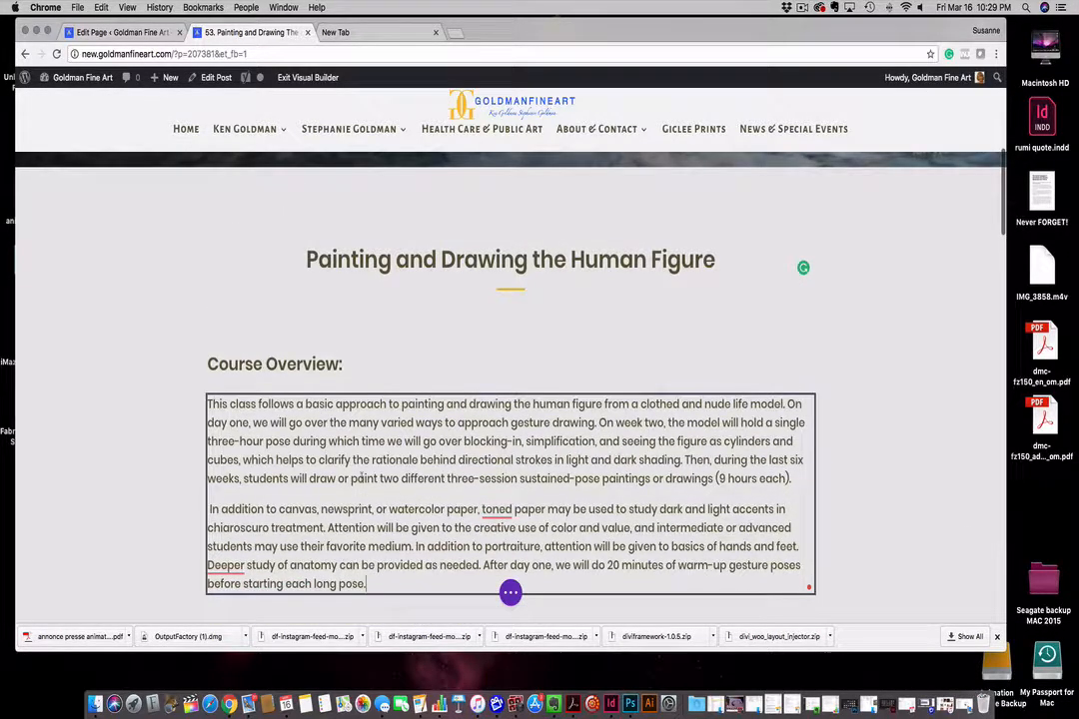
scroll(362, 481, down, 12)
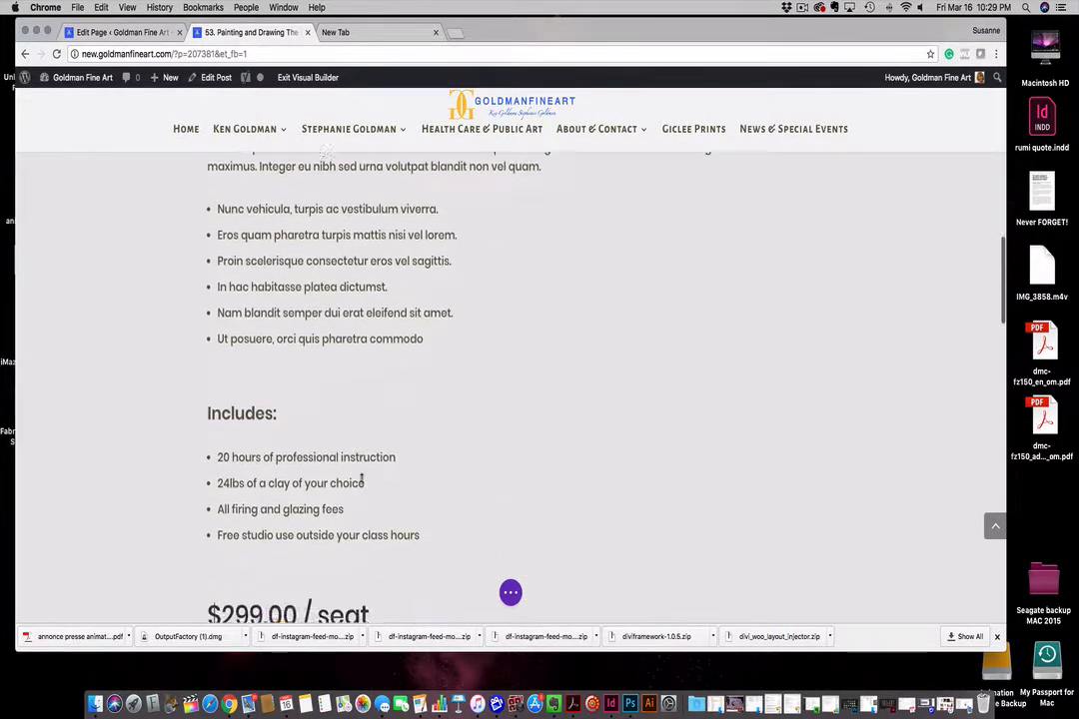
scroll(361, 479, up, 5)
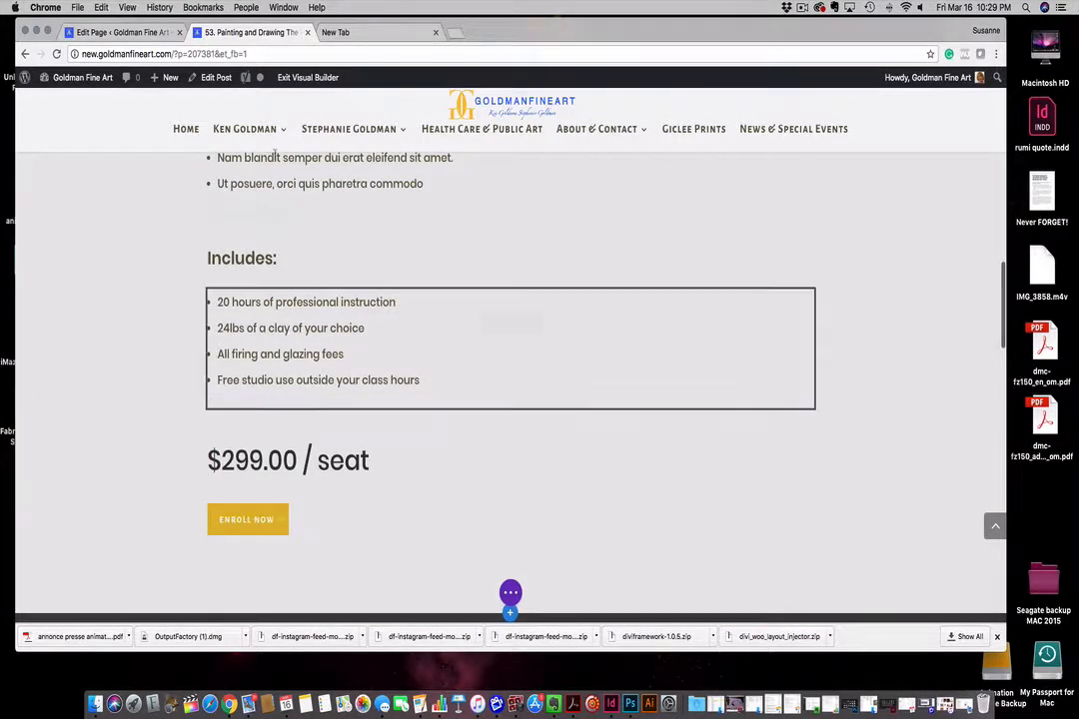
Select the tickets link in the Painting and Drawing The Human Figure entry on the classes page to show its link address
click(115, 32)
click(185, 303)
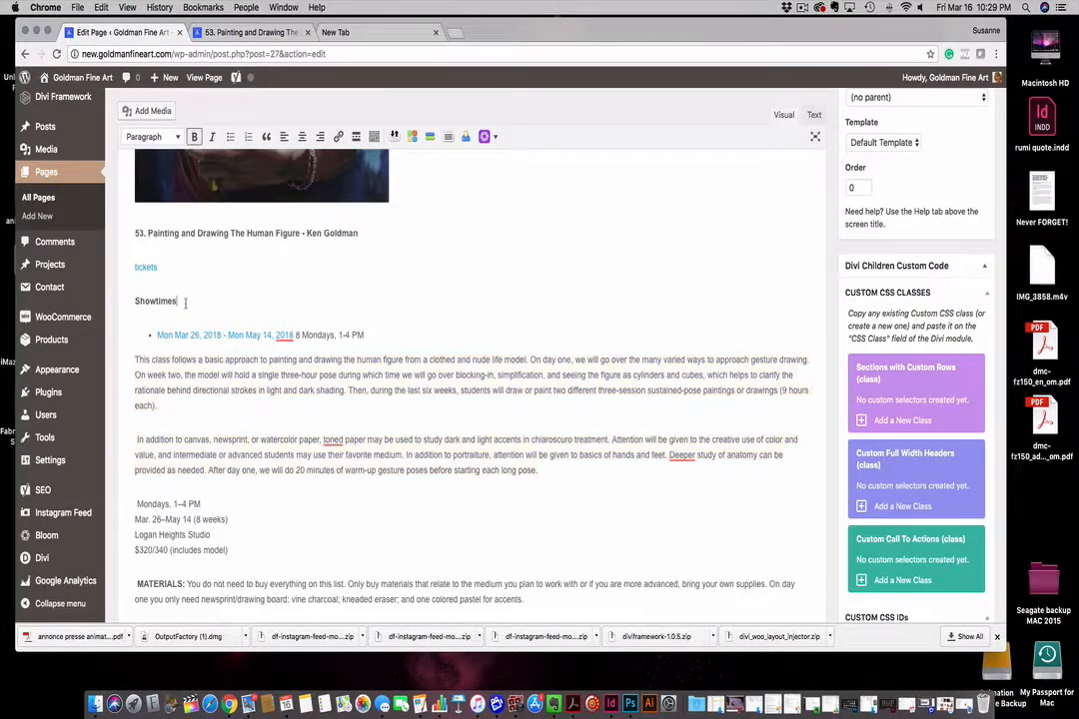
double_click(148, 267)
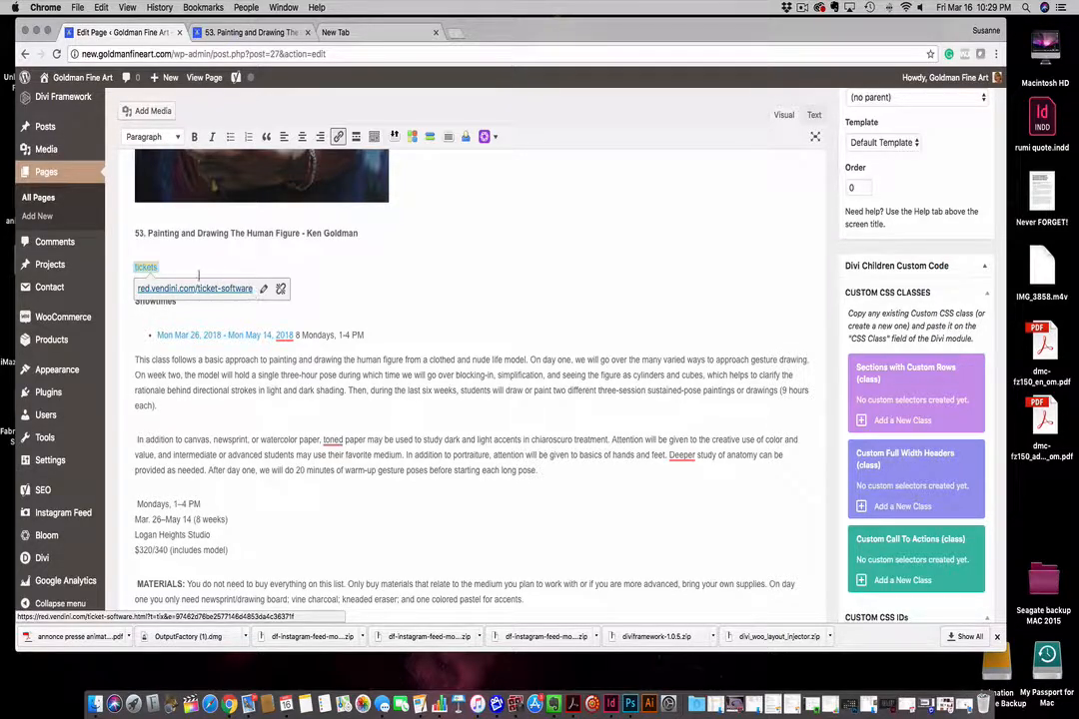
Copy the URL of the tickets link on the old class page and return to the class post in the Visual Builder
click(264, 288)
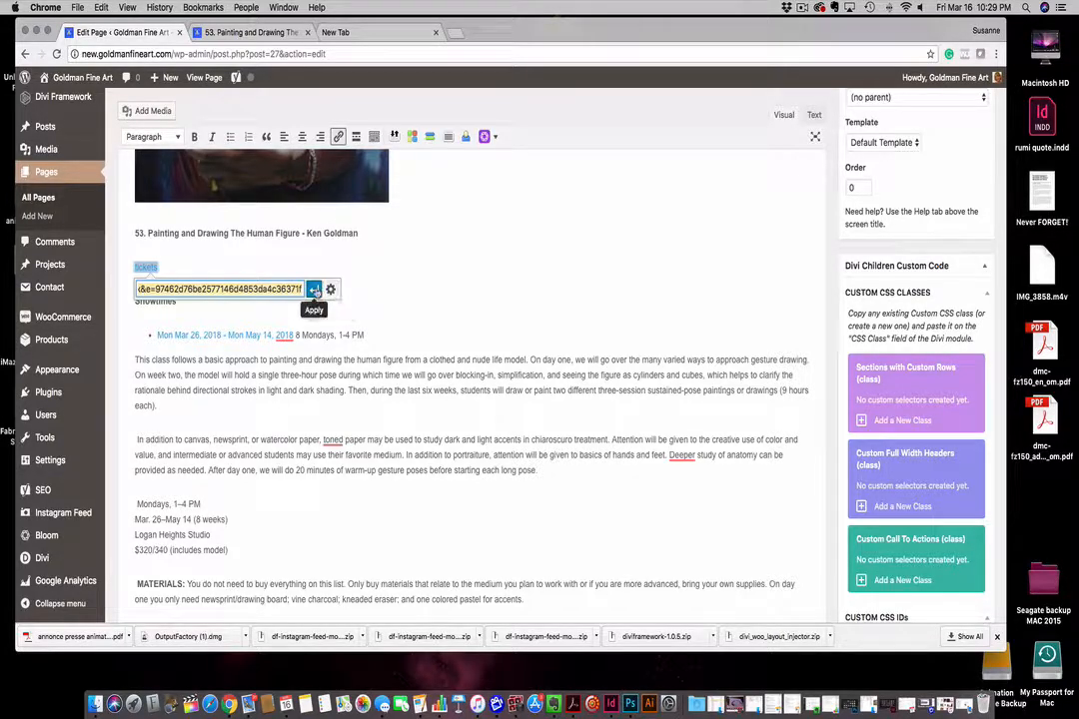
click(314, 289)
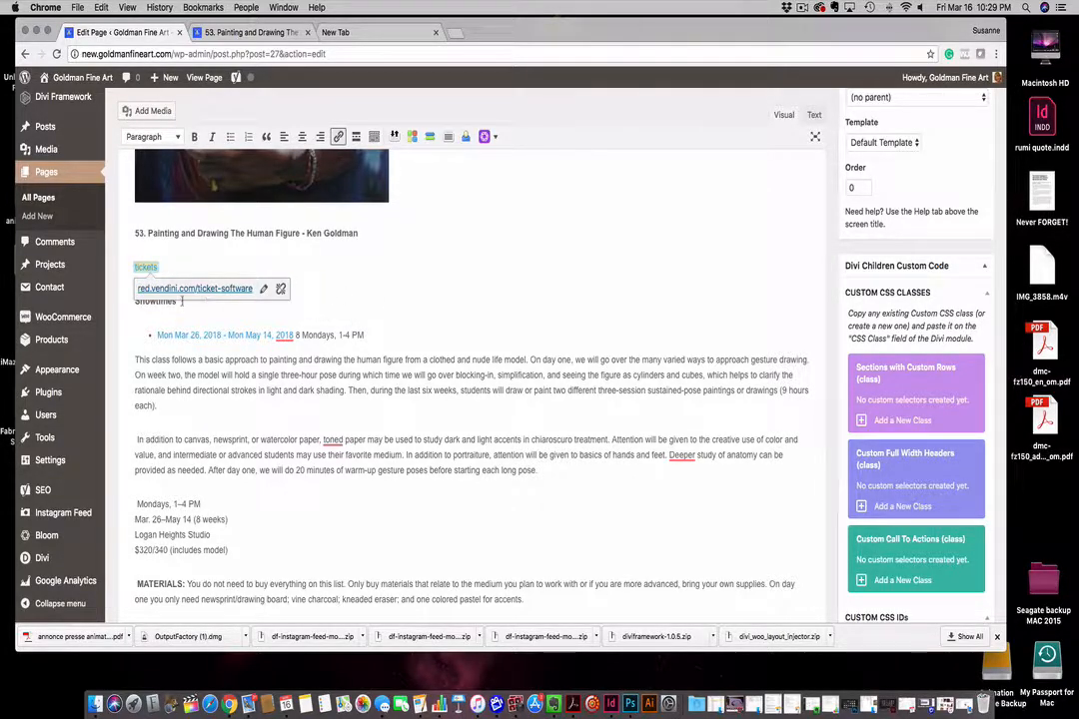
click(250, 32)
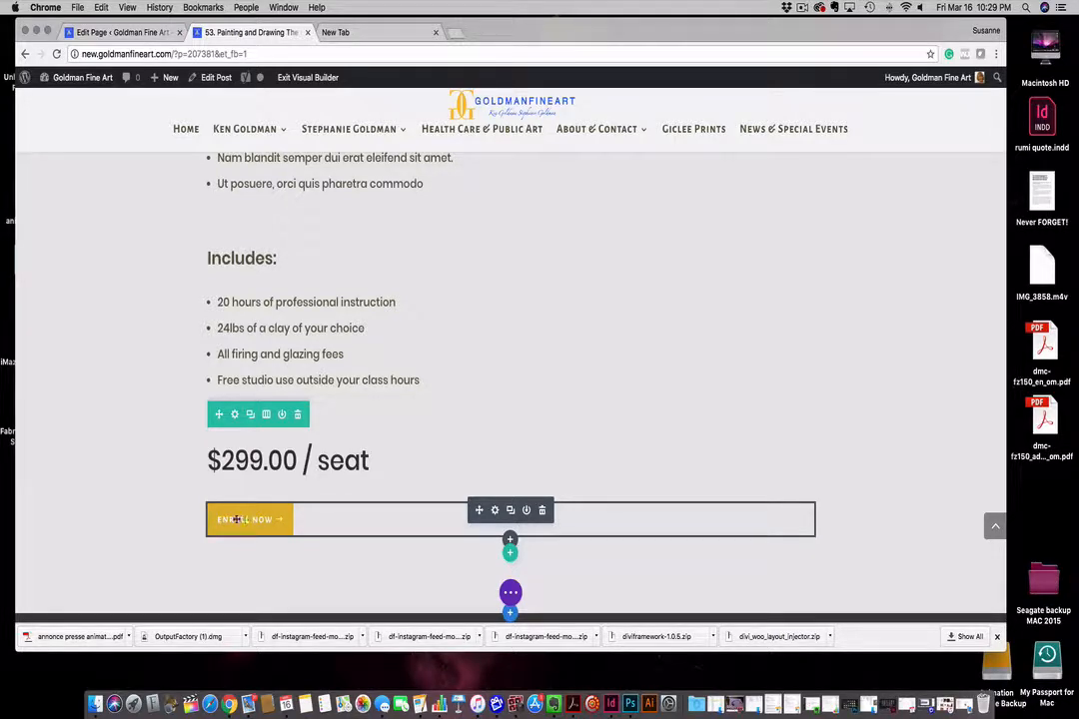
Change the Enroll Now button's text to Tickets
click(495, 511)
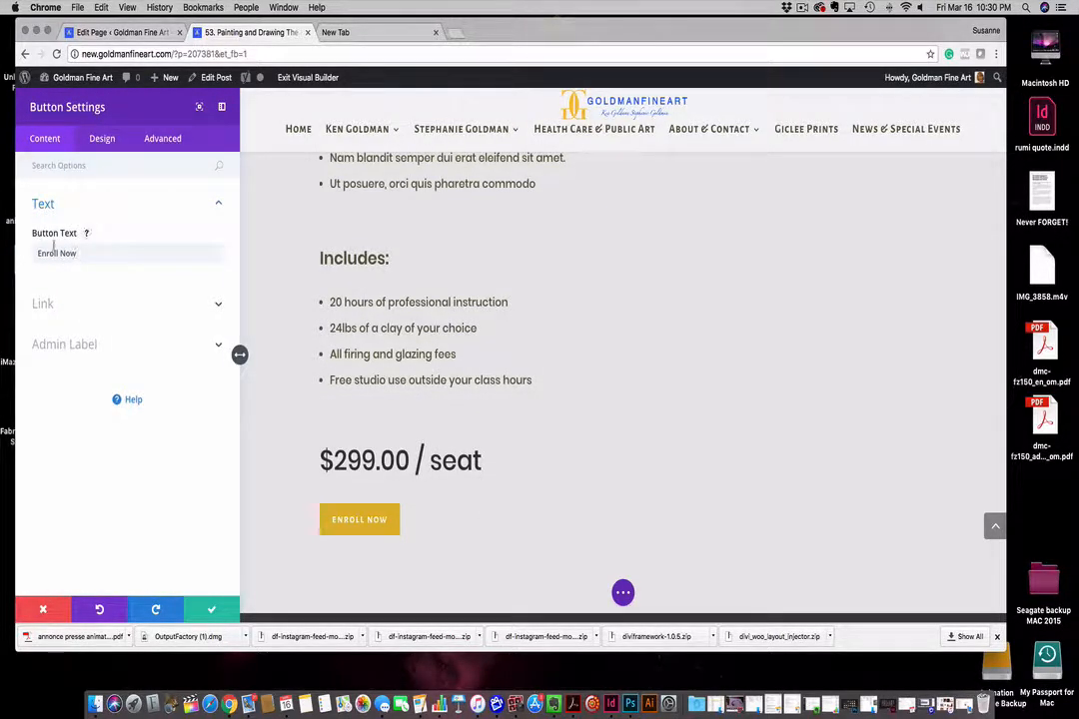
drag(78, 253, 17, 257)
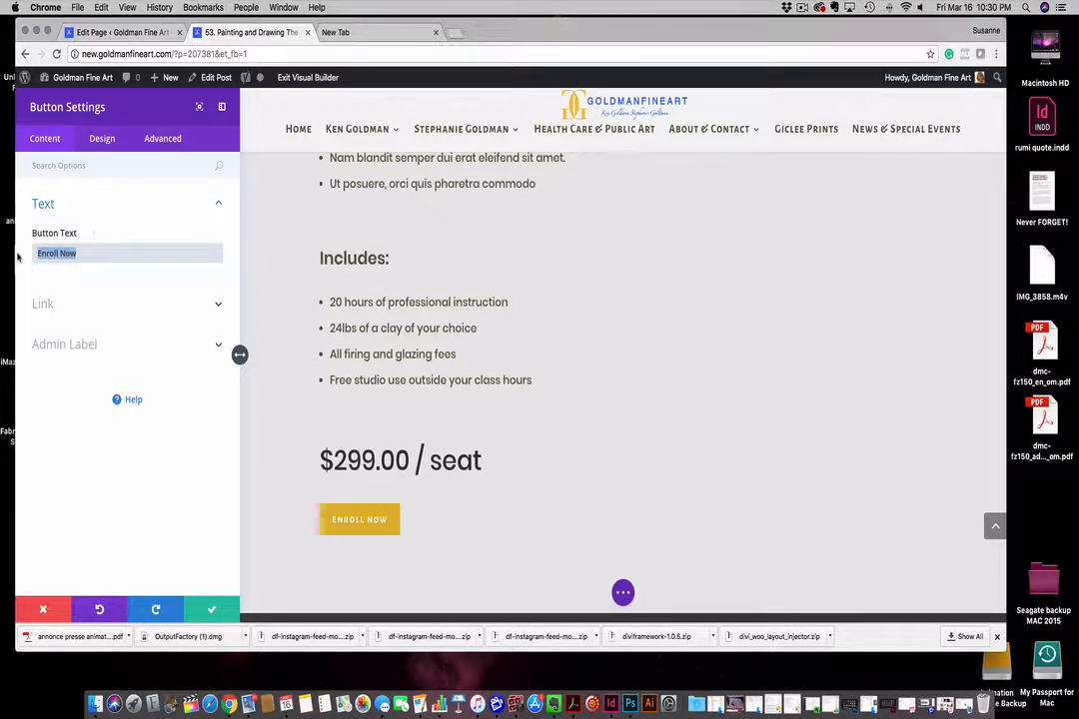
text(Tic)
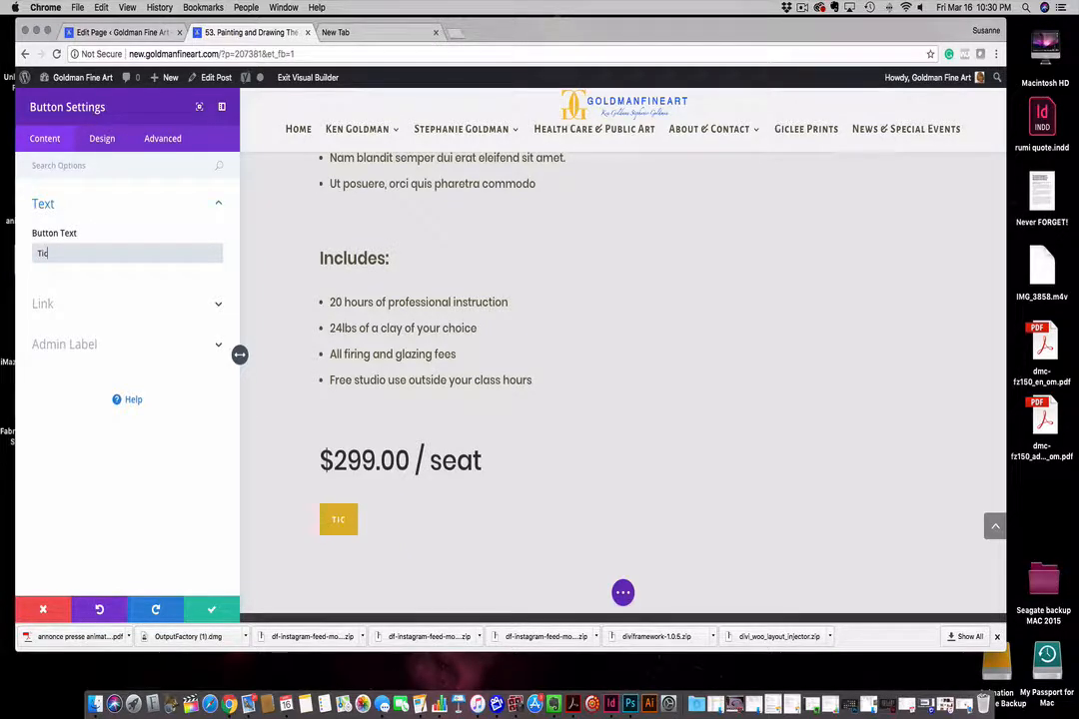
text(kets)
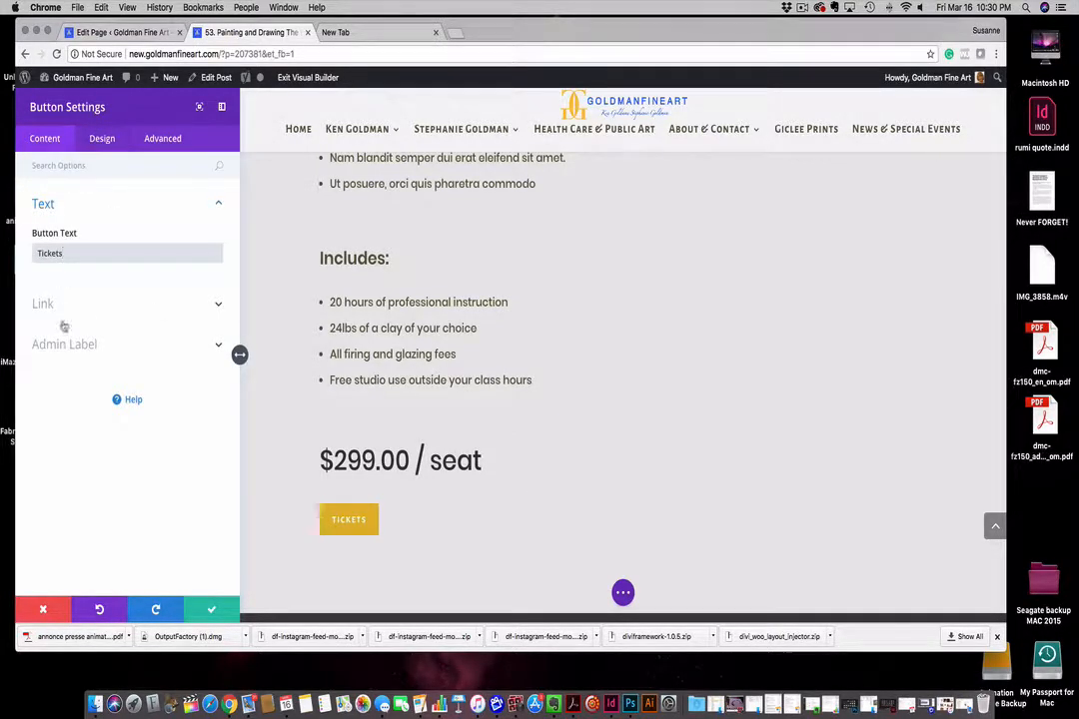
Paste the copied red.vendini.com ticket URL as the button's link and set it to open In The New Tab
click(218, 304)
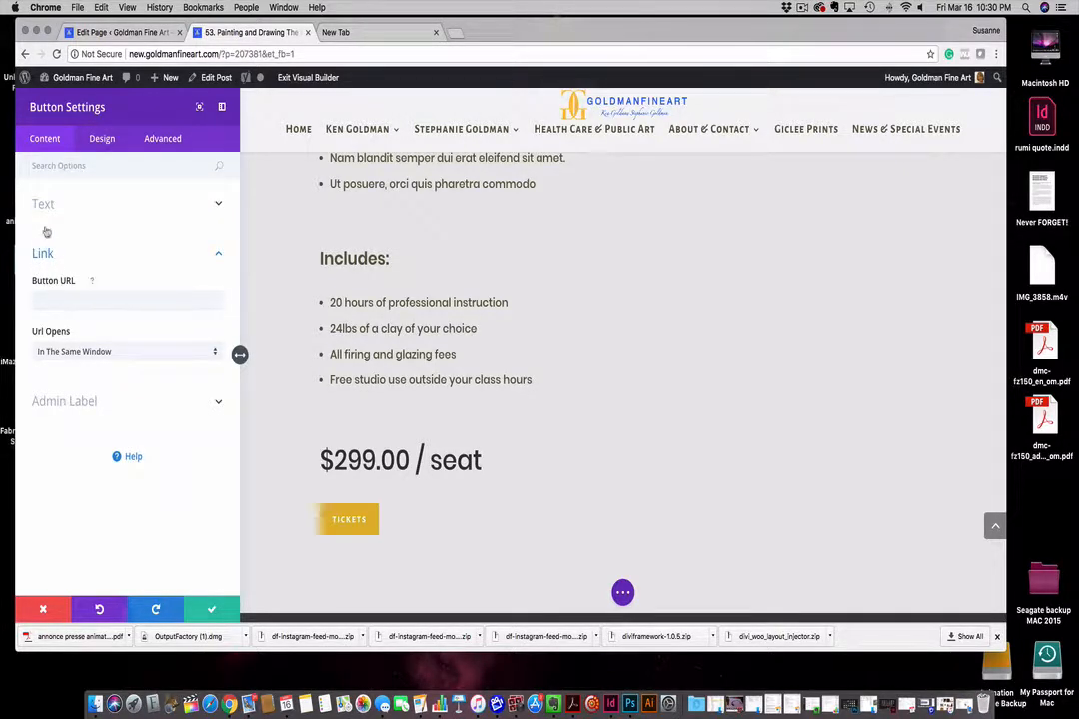
click(60, 297)
key(super+v)
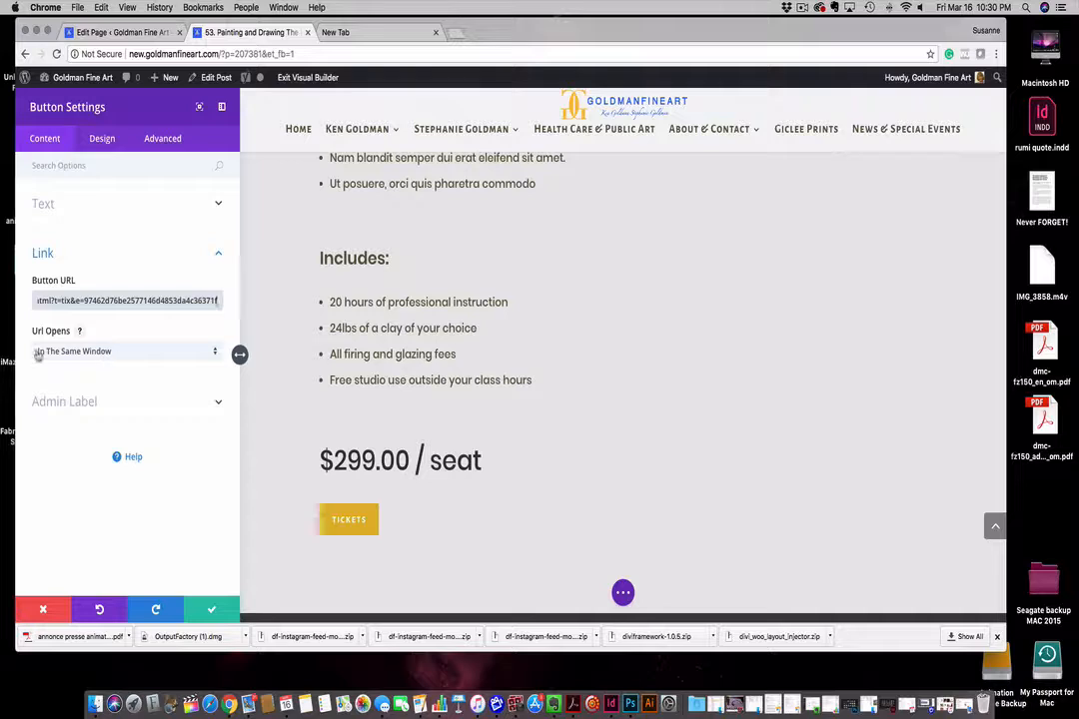
click(212, 355)
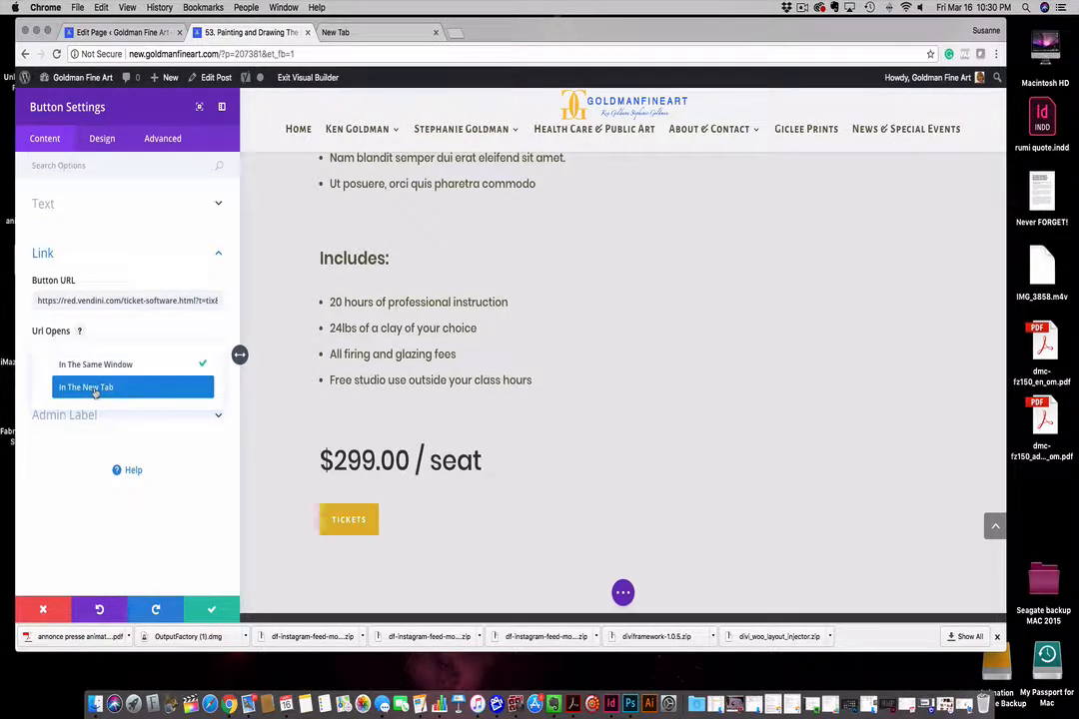
click(95, 389)
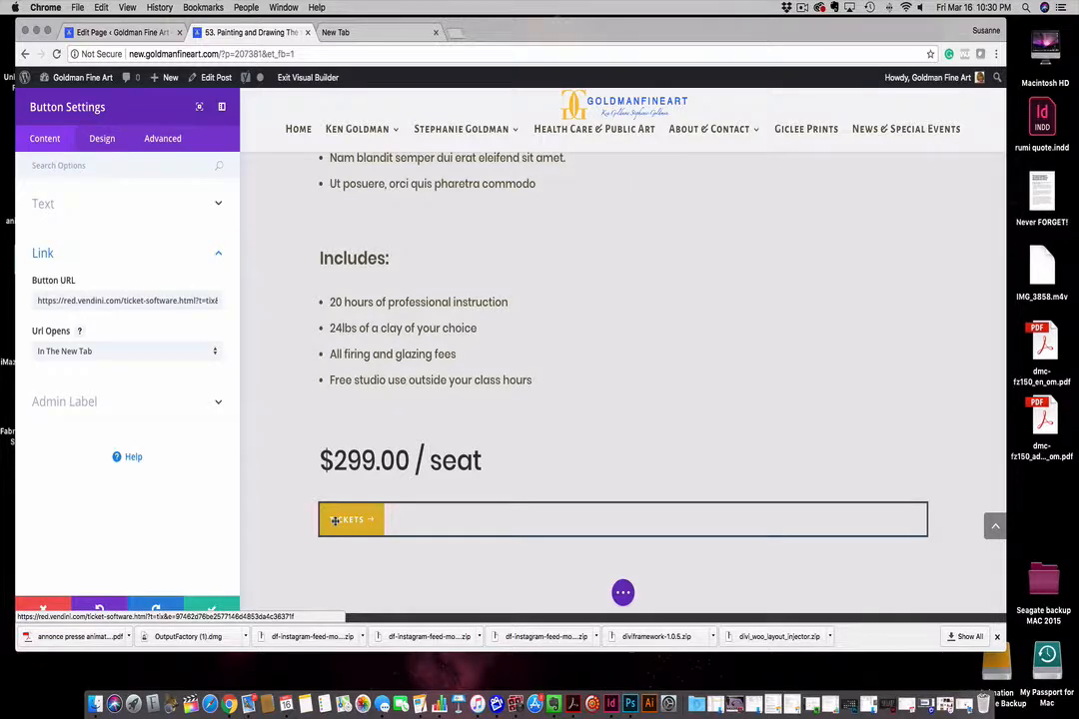
click(372, 32)
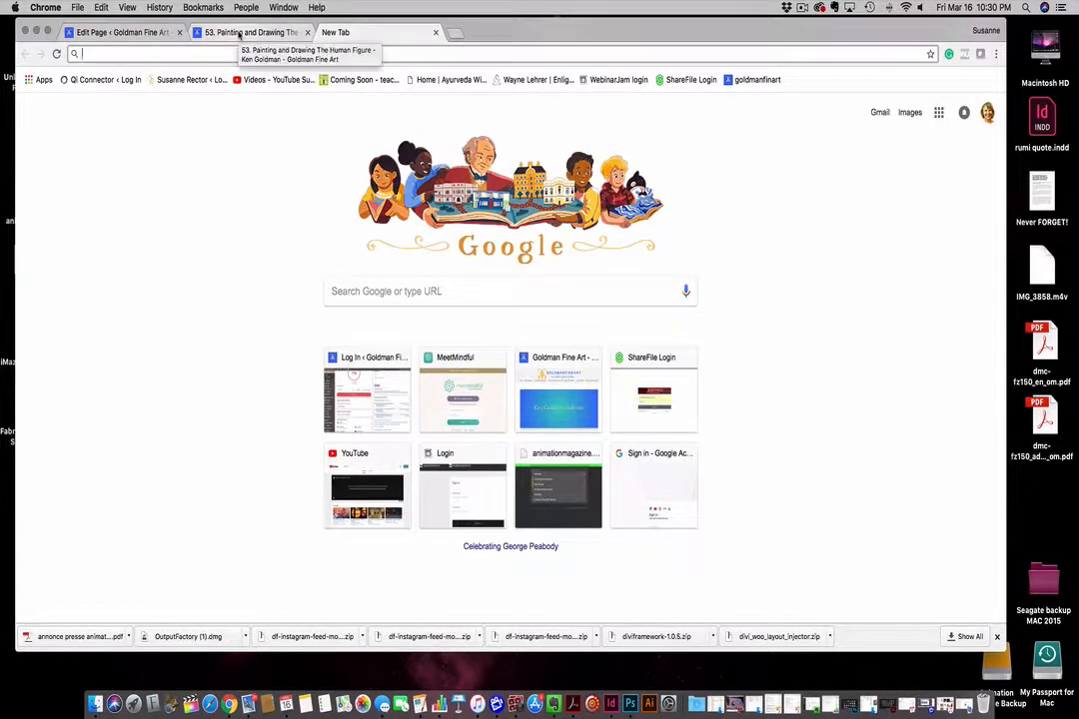
click(240, 33)
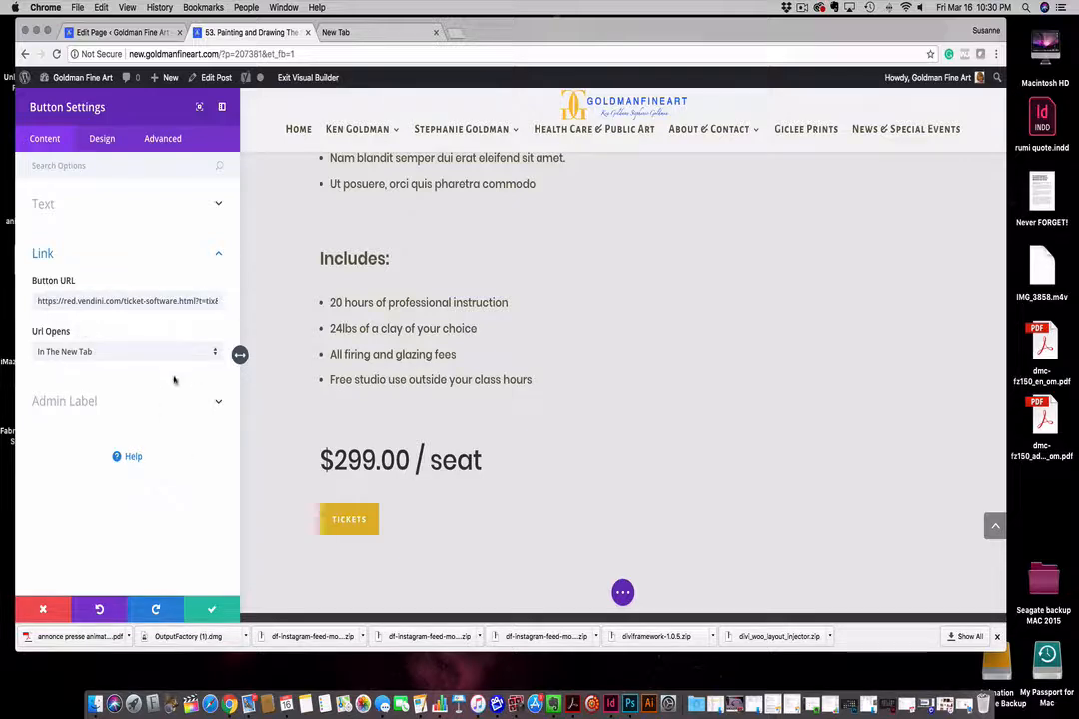
Accept the Tickets button's settings and save the post as a draft
click(102, 138)
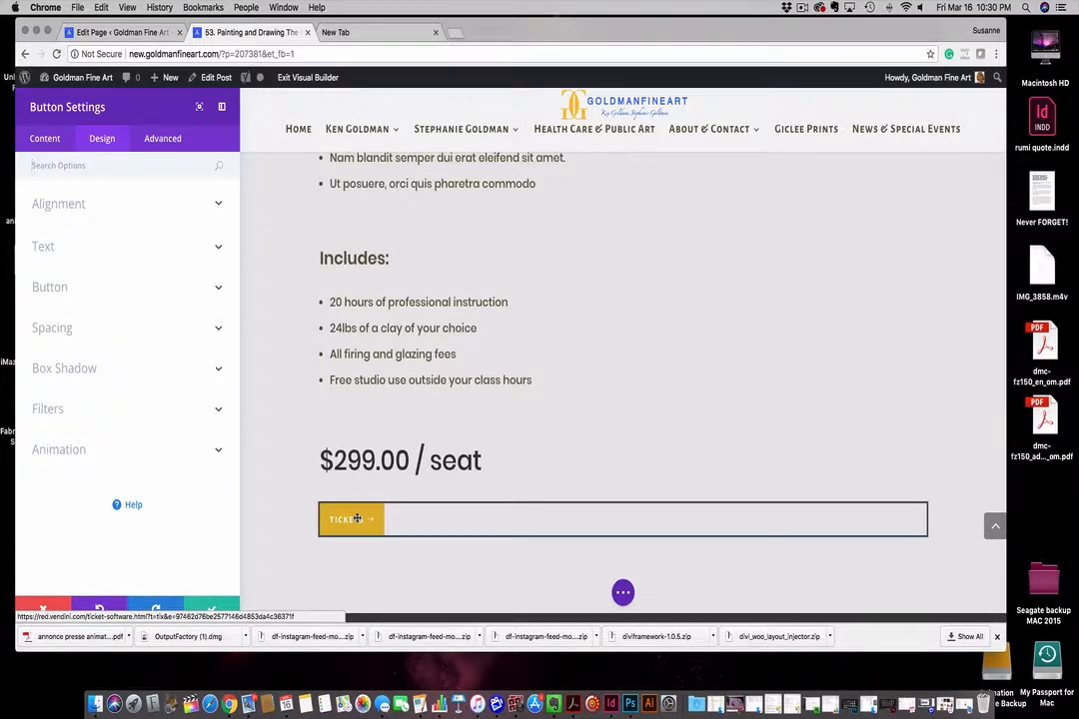
click(210, 606)
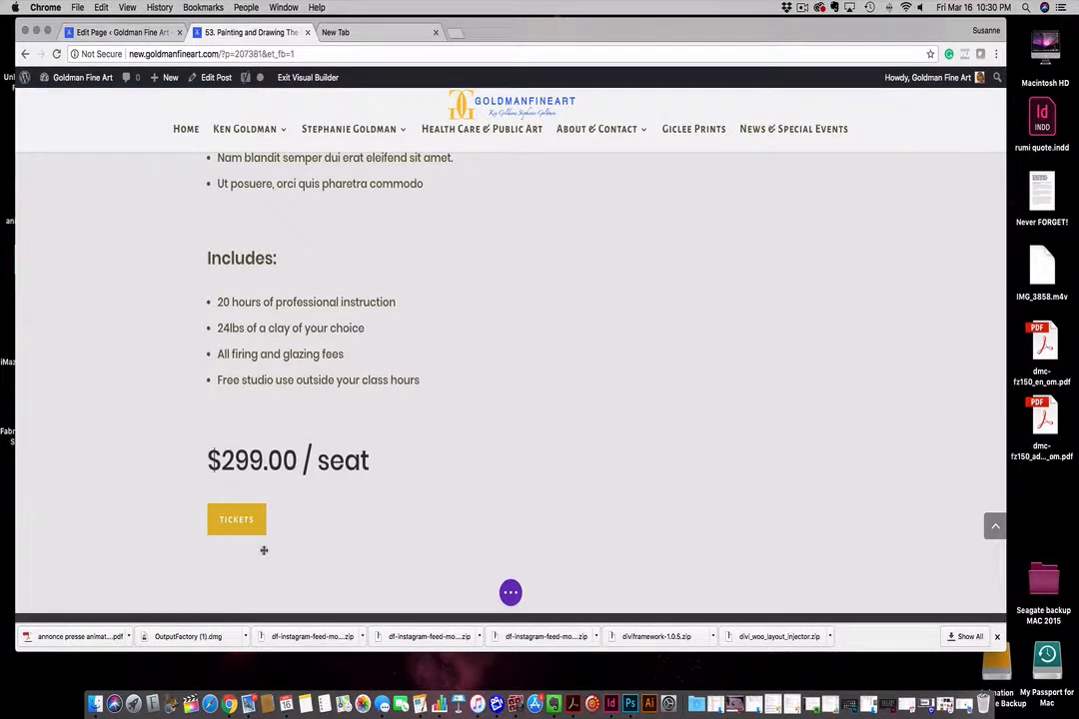
click(509, 592)
click(919, 592)
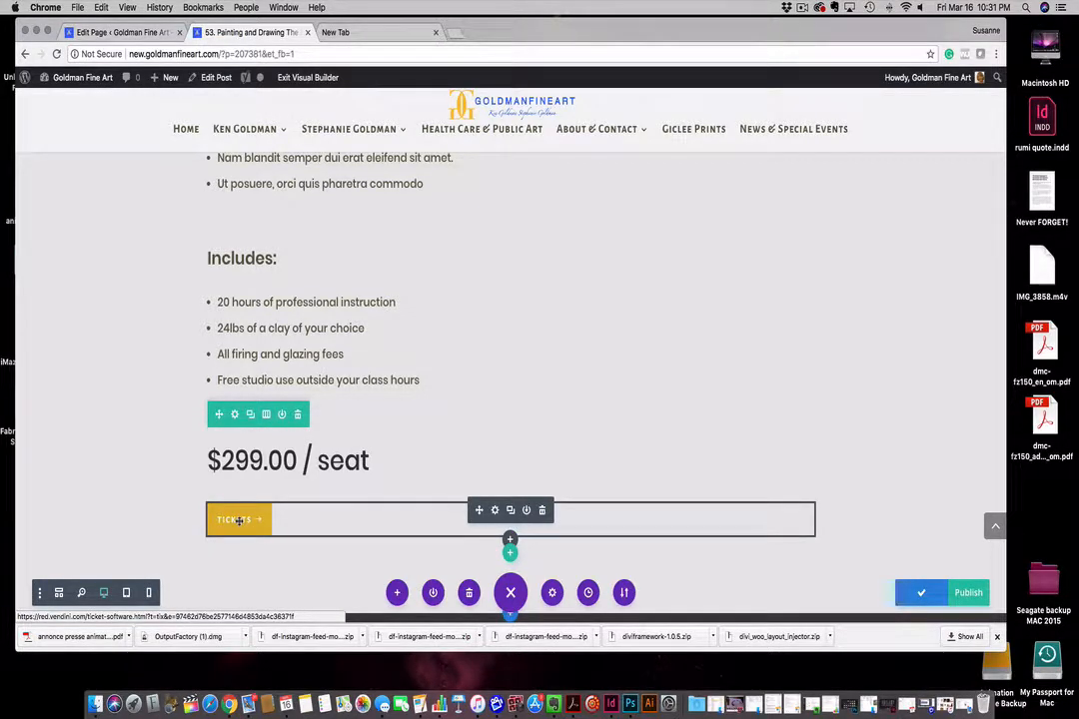
Look over the From This Class gallery and the rest of the post, back up to the hero section
scroll(449, 458, down, 3)
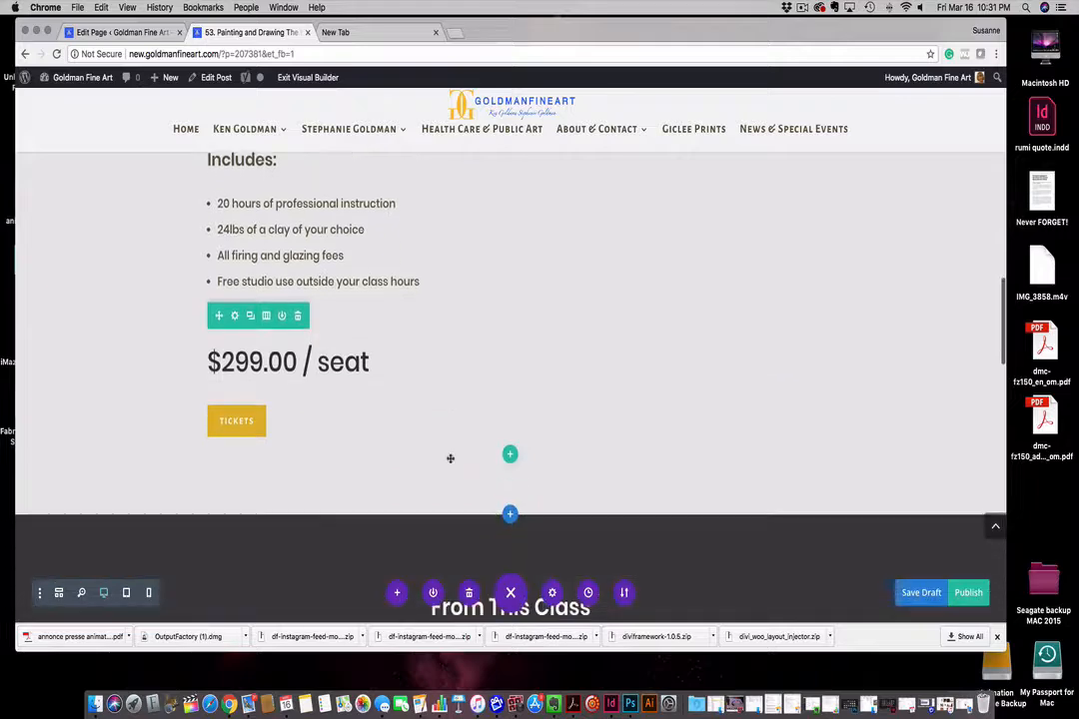
scroll(431, 444, down, 2)
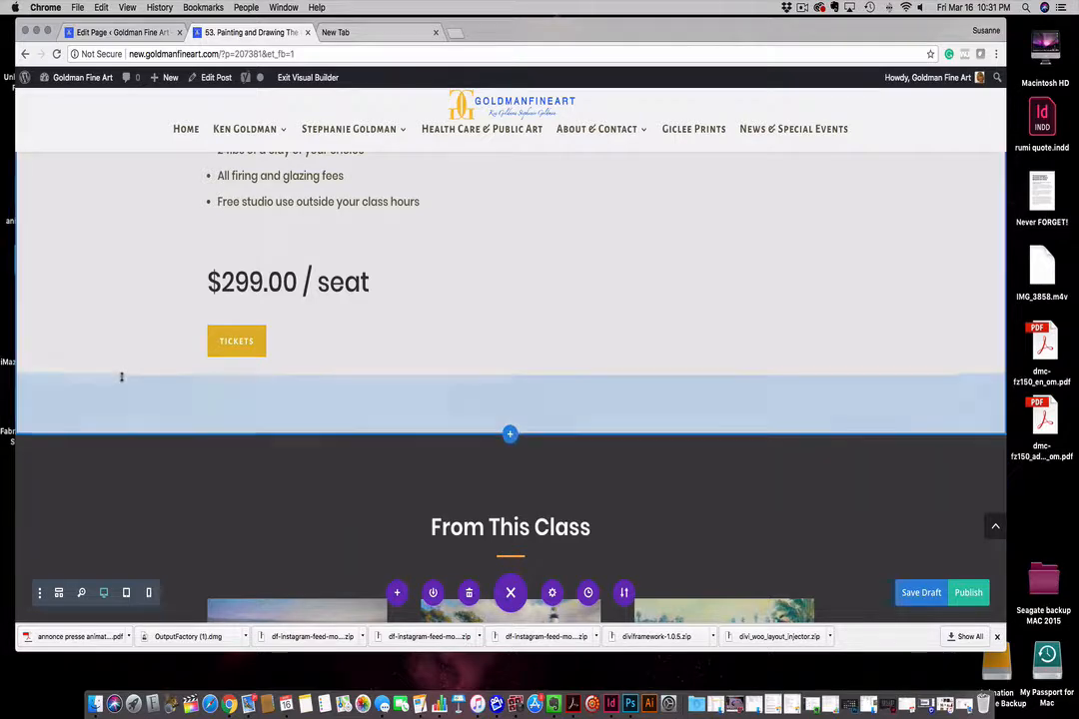
scroll(121, 376, down, 1)
scroll(120, 376, down, 8)
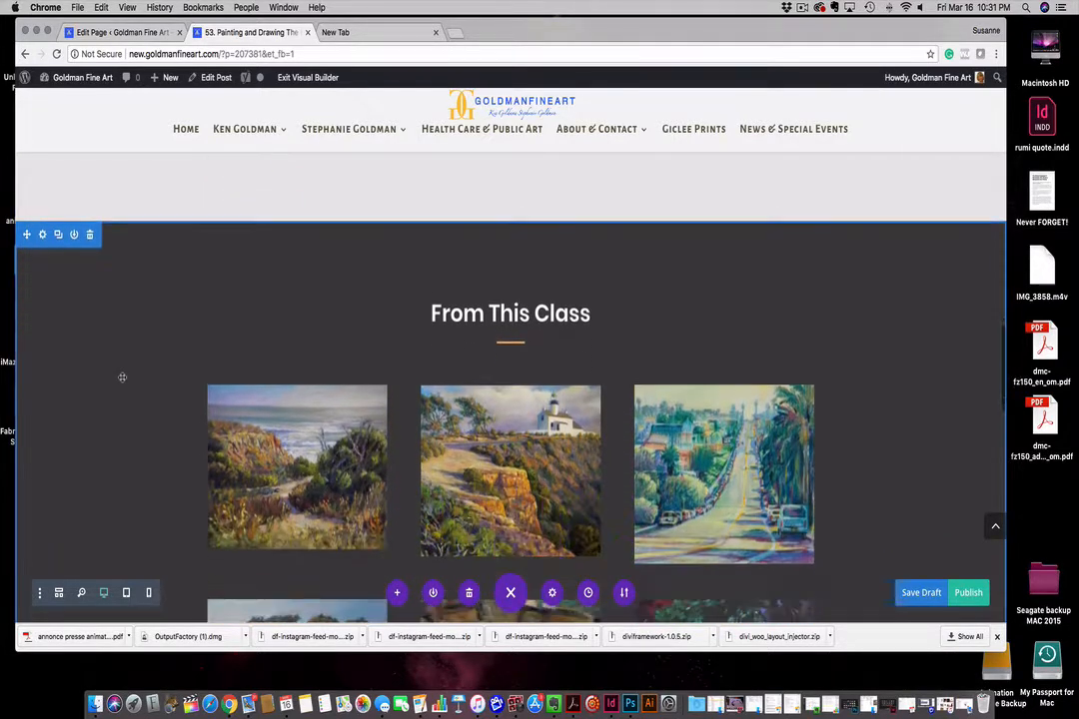
scroll(122, 377, down, 2)
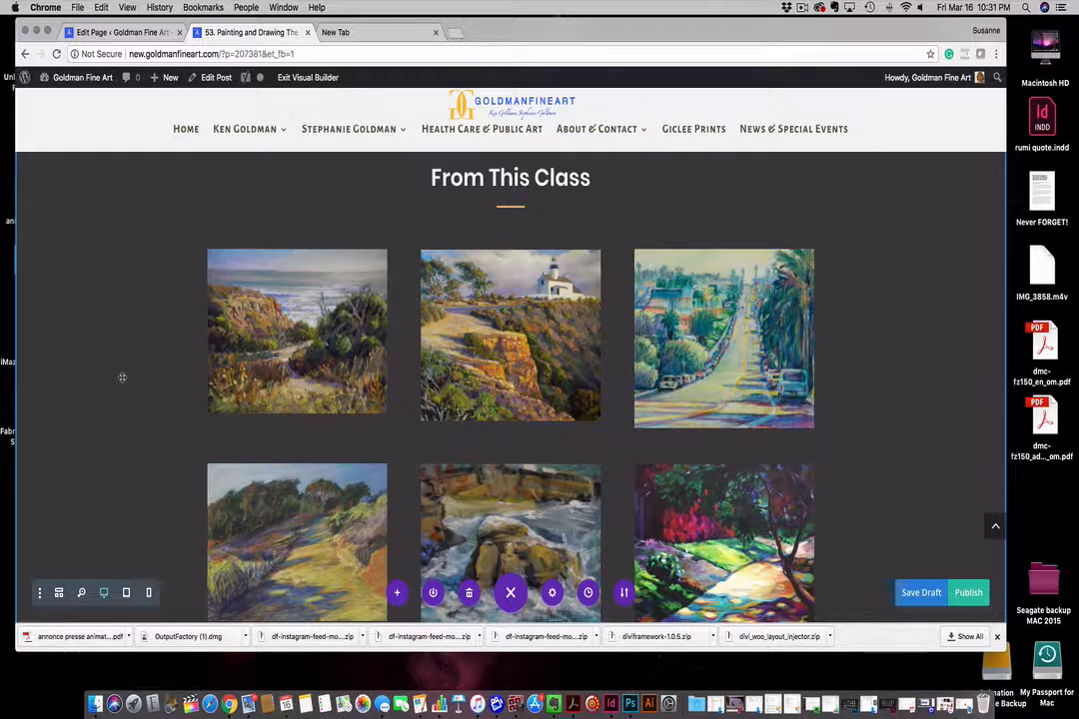
scroll(122, 378, down, 3)
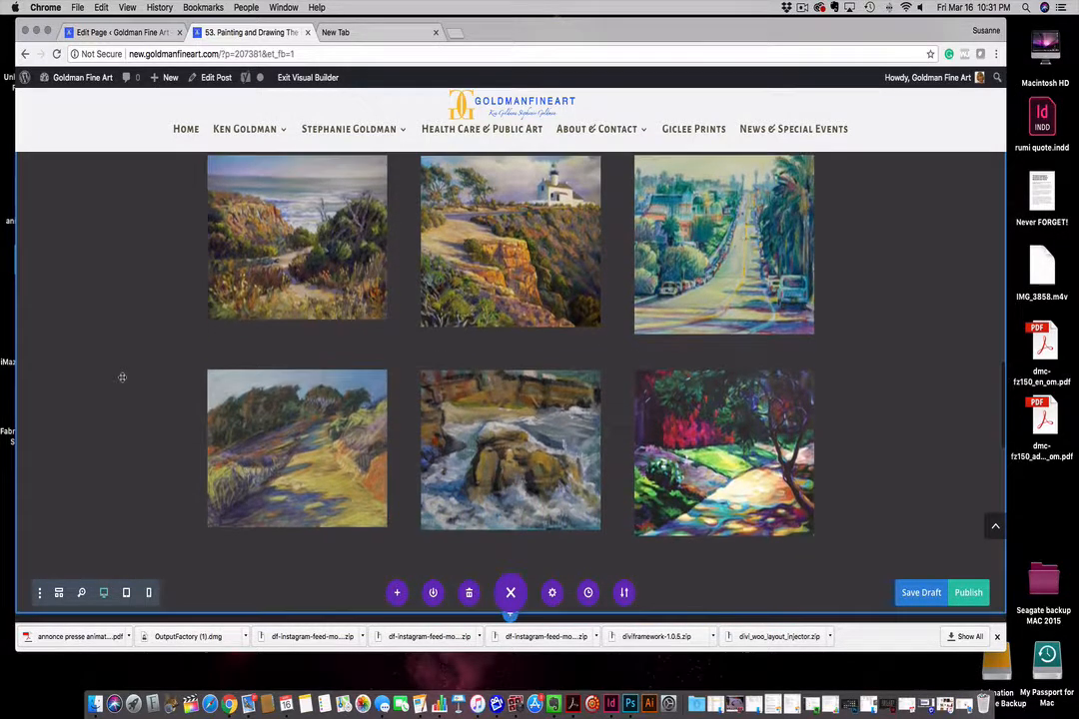
scroll(122, 378, up, 3)
scroll(121, 376, up, 1)
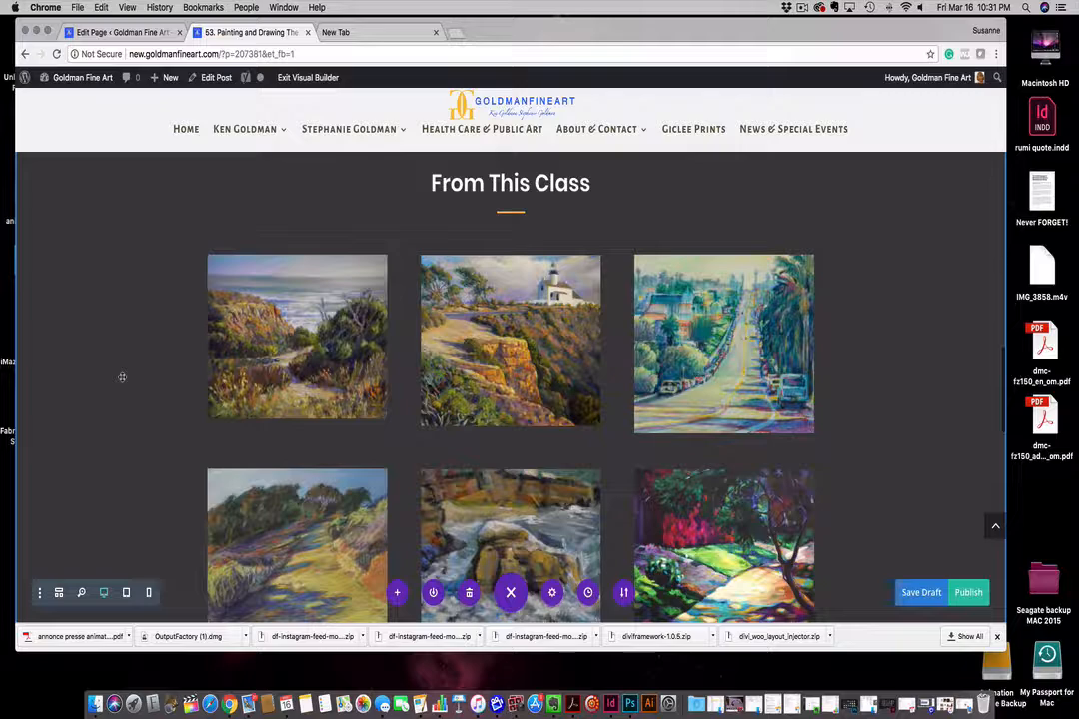
scroll(122, 377, up, 10)
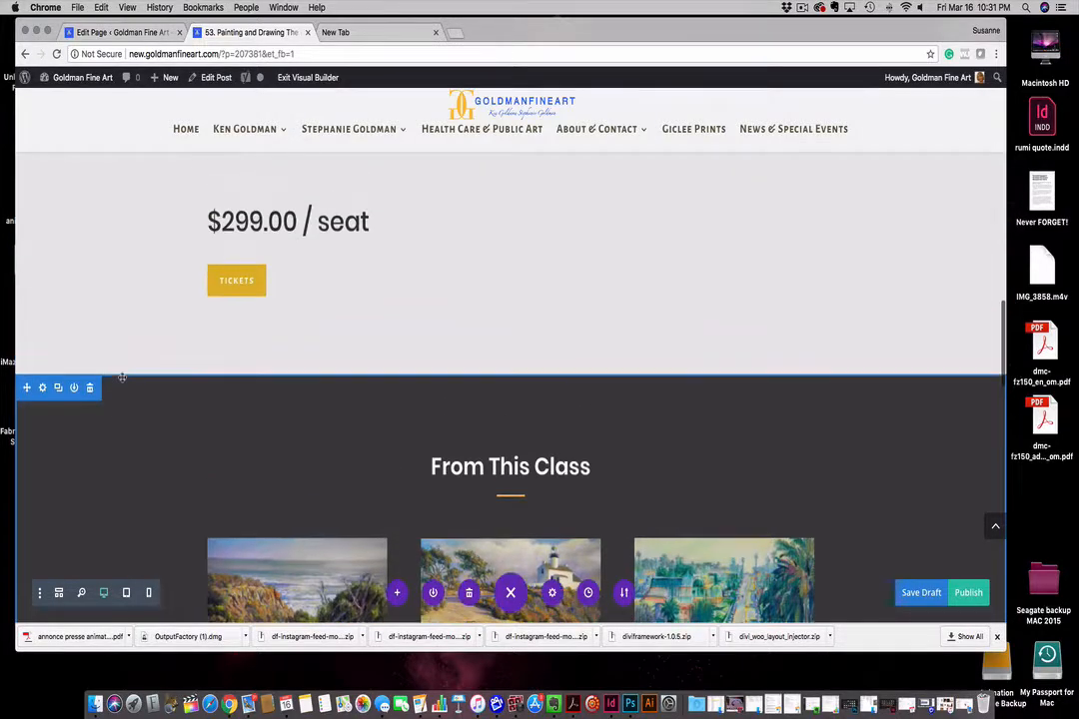
scroll(122, 378, up, 10)
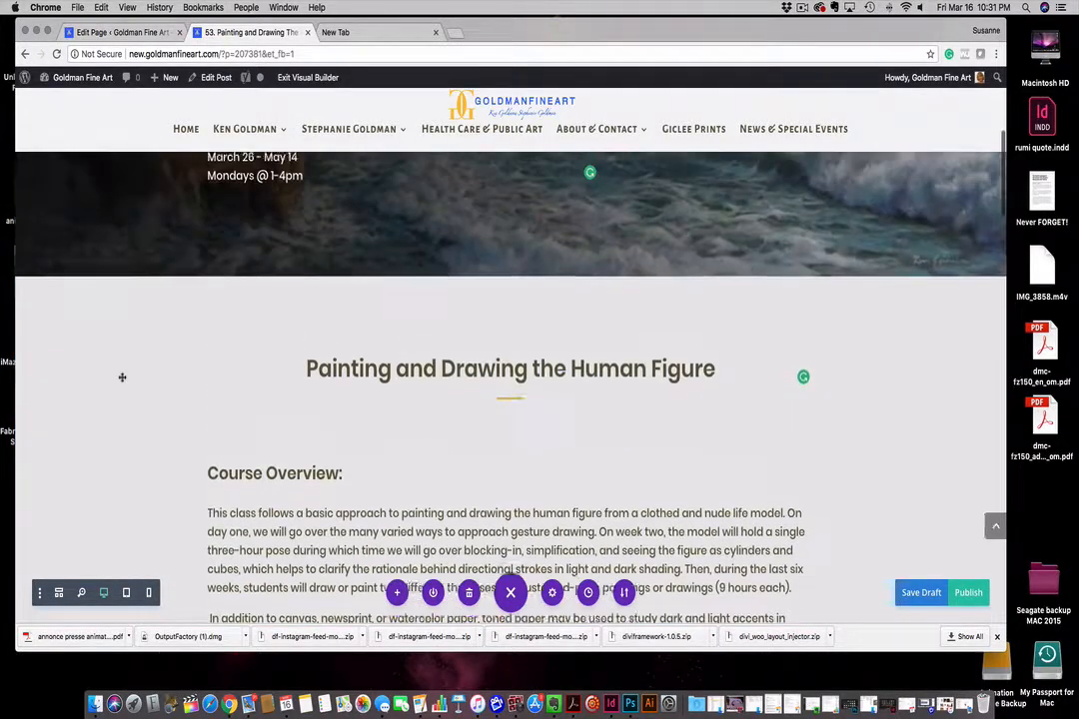
scroll(122, 378, up, 2)
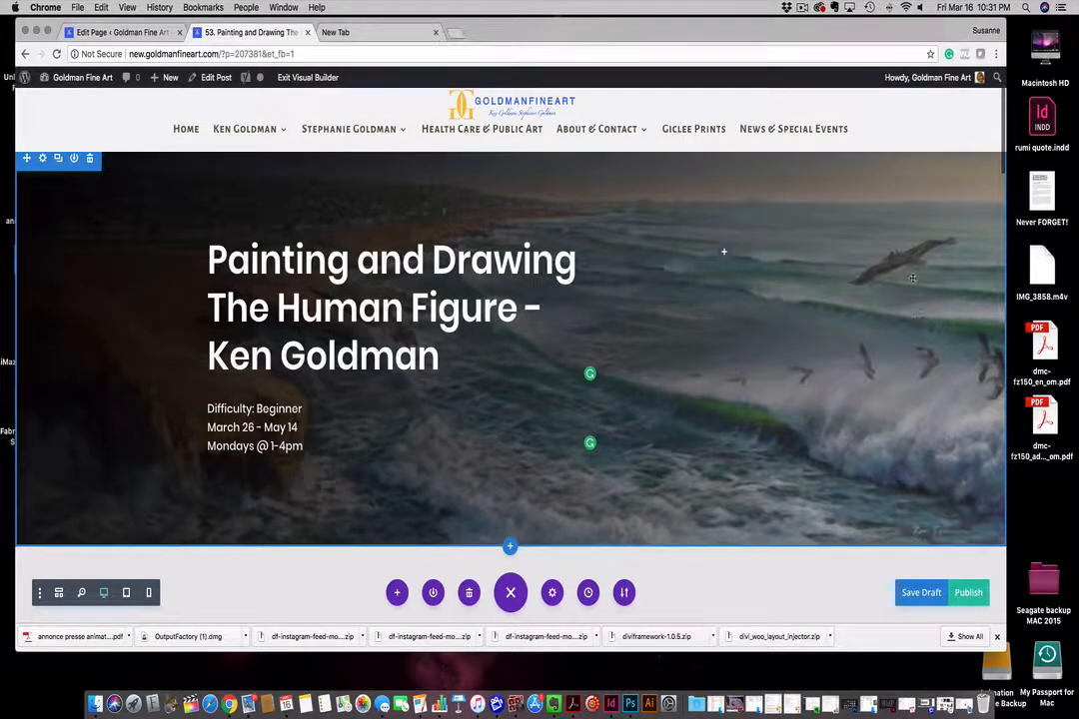
Save the class post's draft again
key(super+s)
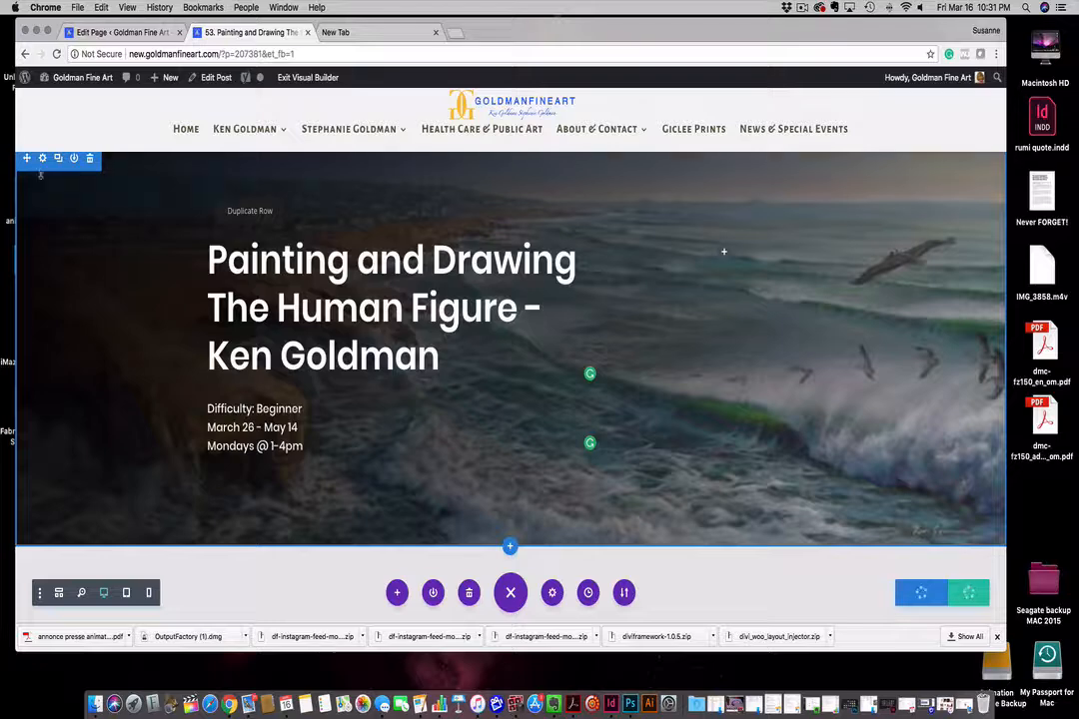
scroll(723, 252, up, 3)
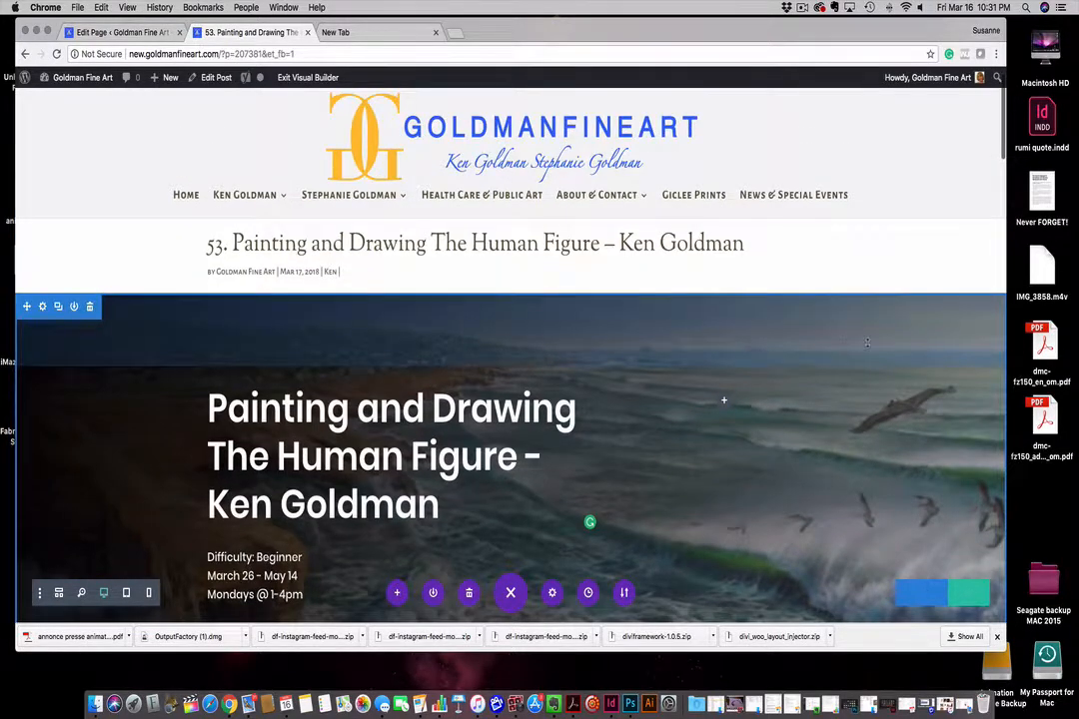
scroll(867, 343, down, 3)
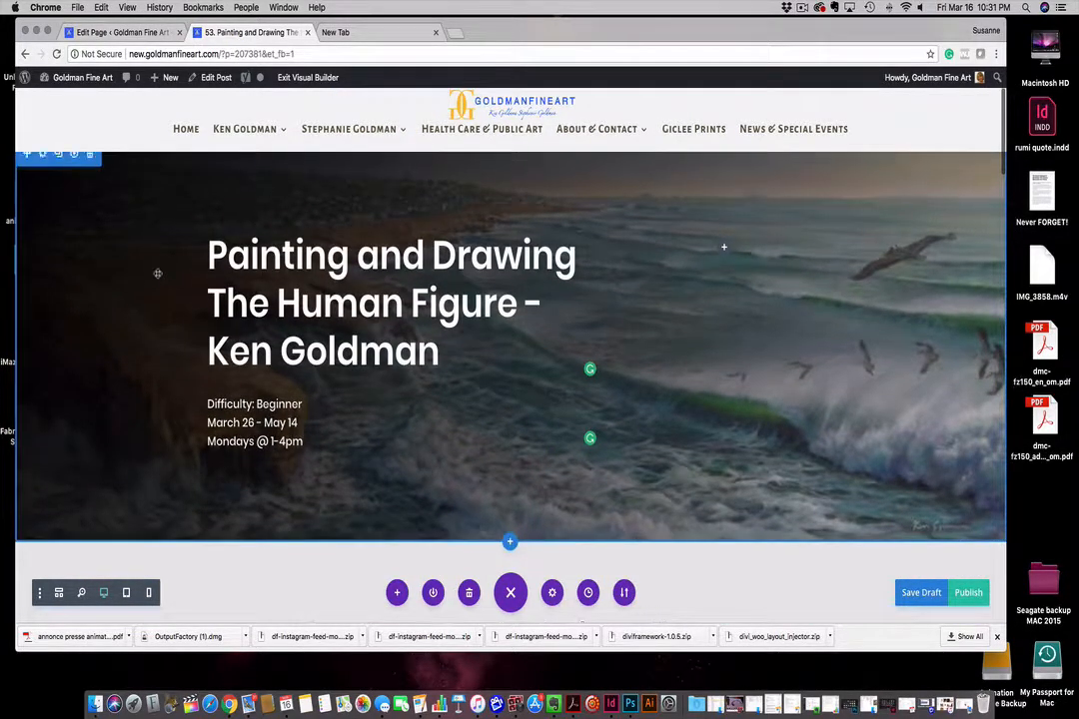
Review the hero section's background image options in its section settings, then accept the settings
scroll(157, 272, up, 3)
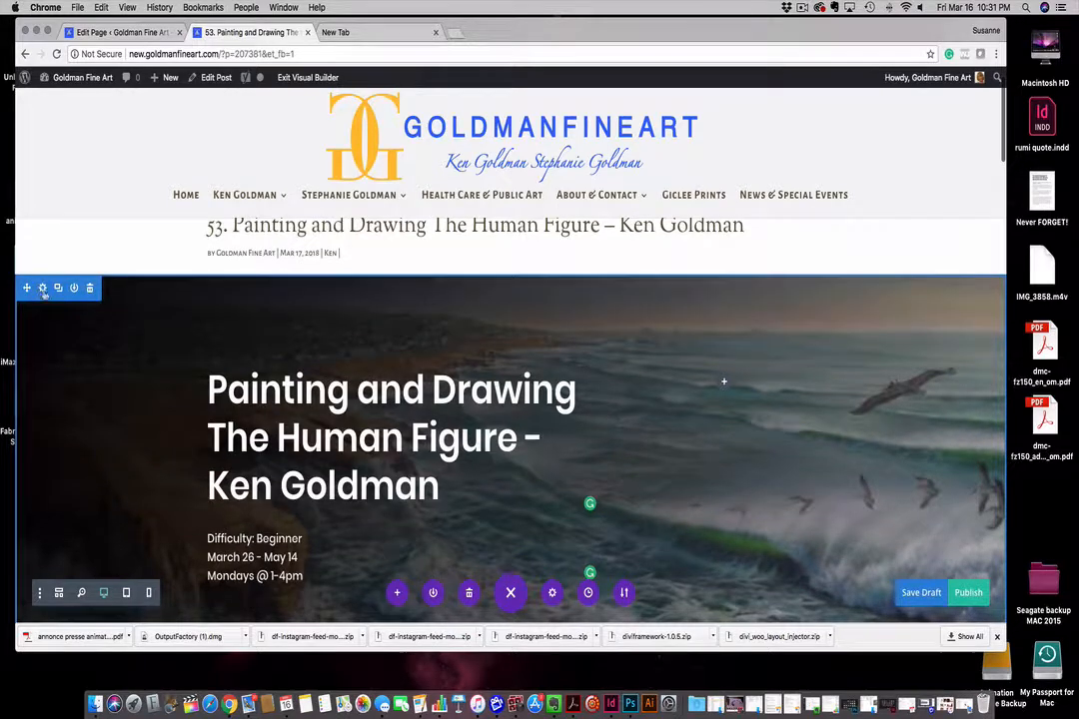
click(43, 288)
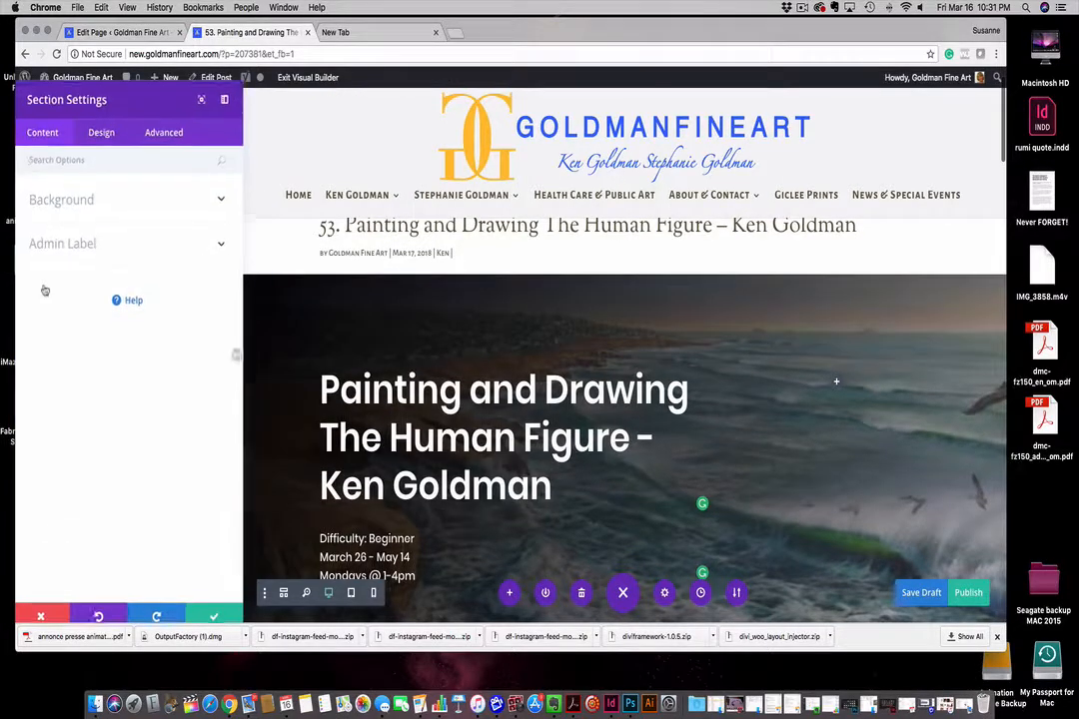
click(218, 205)
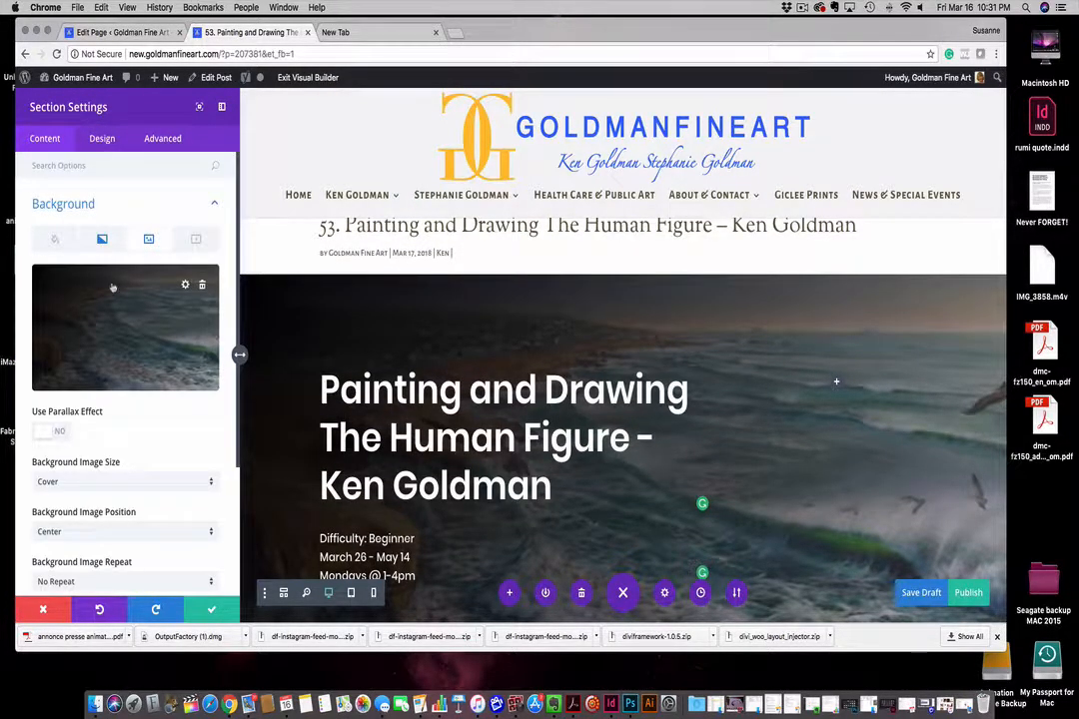
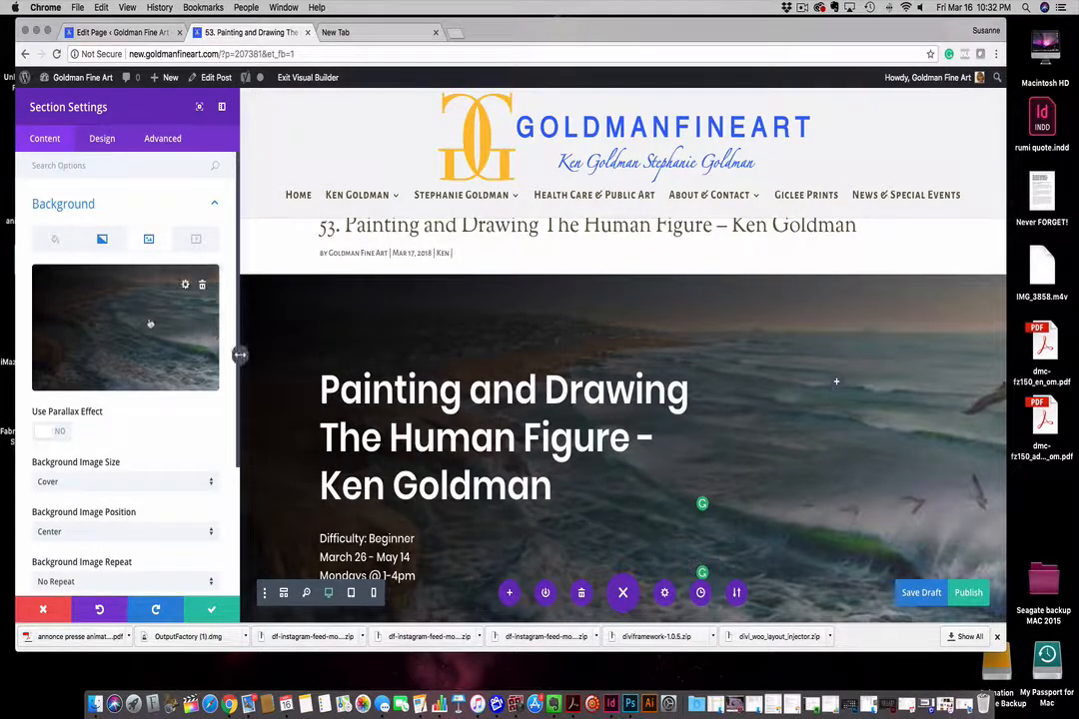
mouse_move(153, 323)
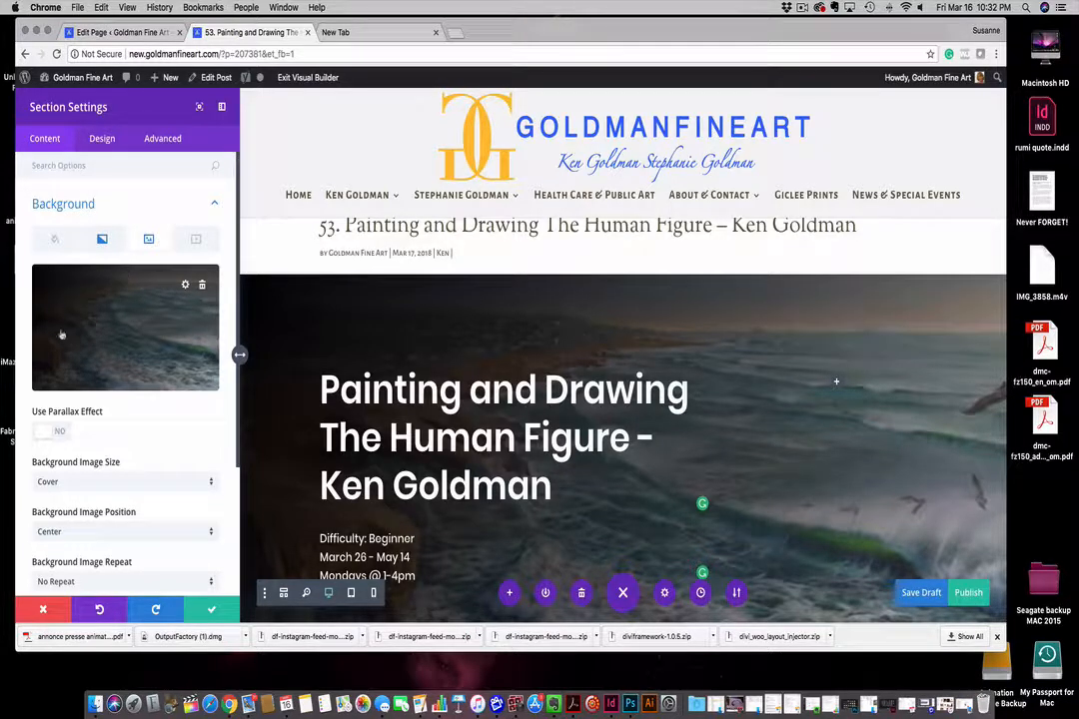
scroll(158, 405, down, 2)
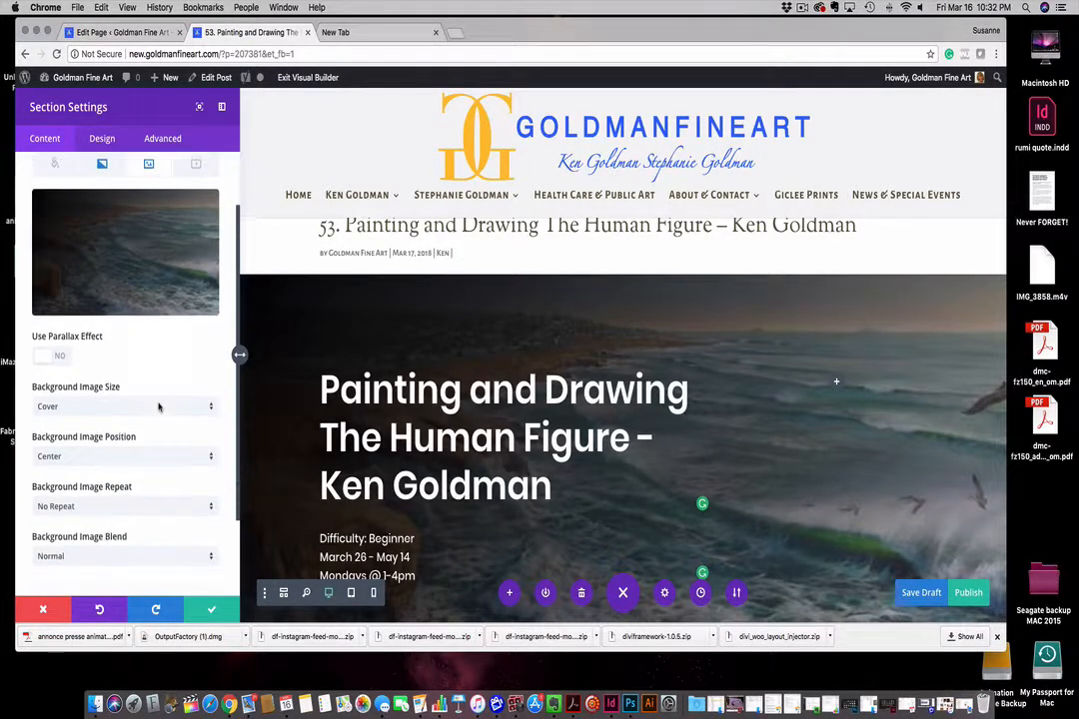
scroll(137, 355, down, 3)
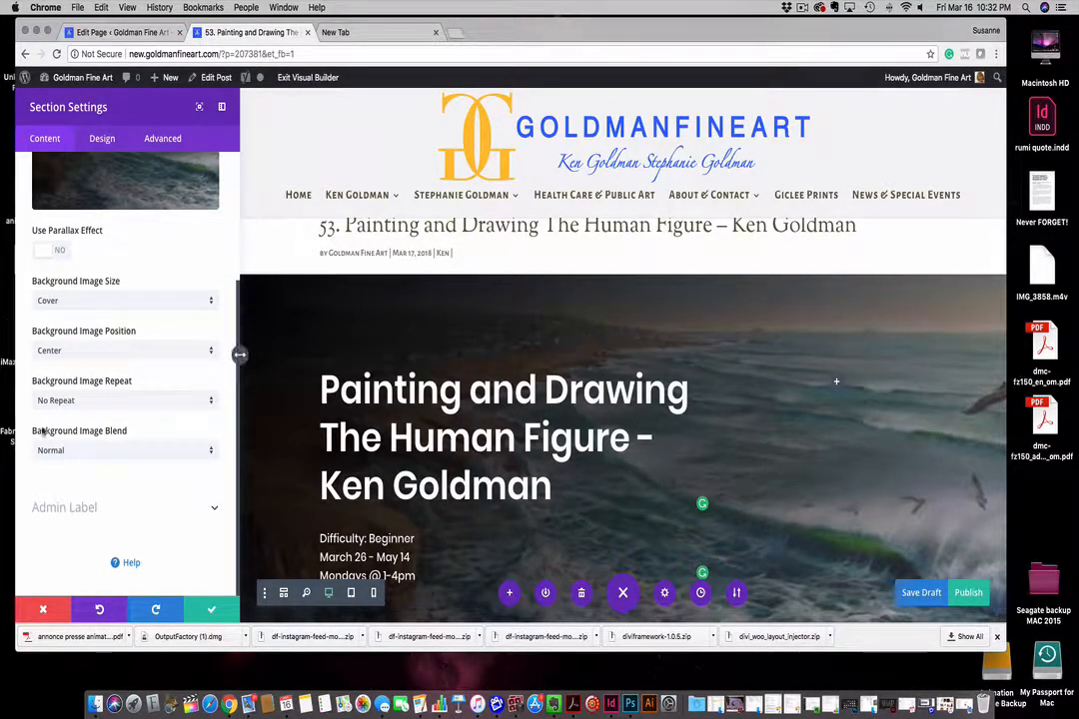
click(209, 611)
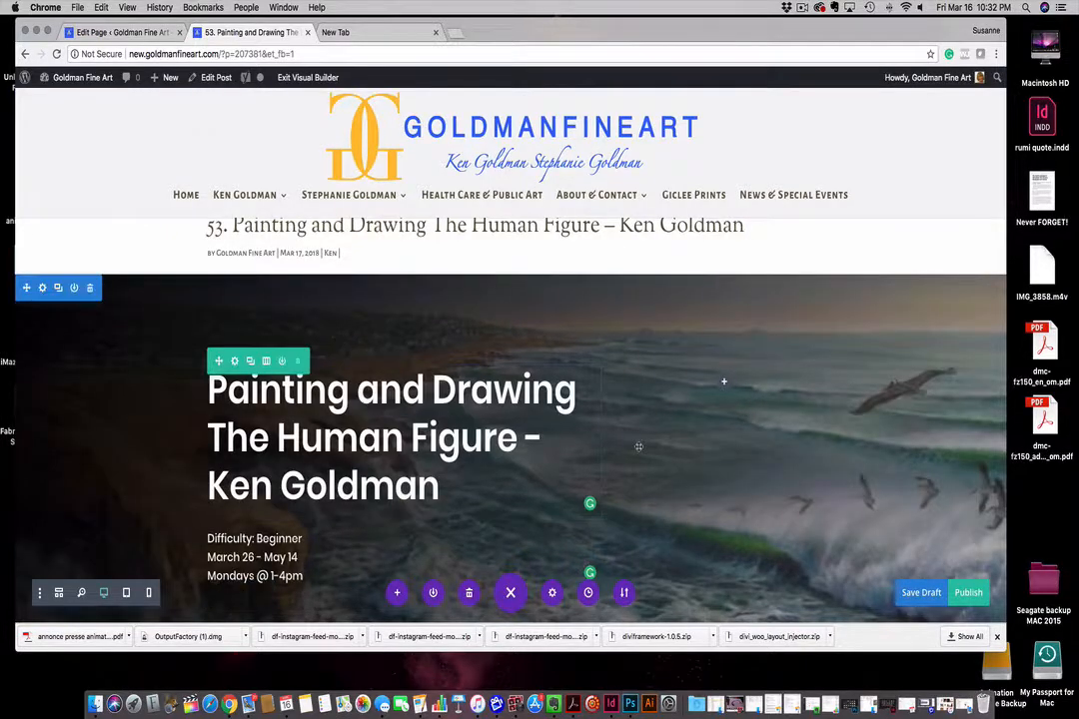
Delete the From This Class gallery section from the class post
scroll(629, 441, down, 10)
scroll(630, 440, down, 15)
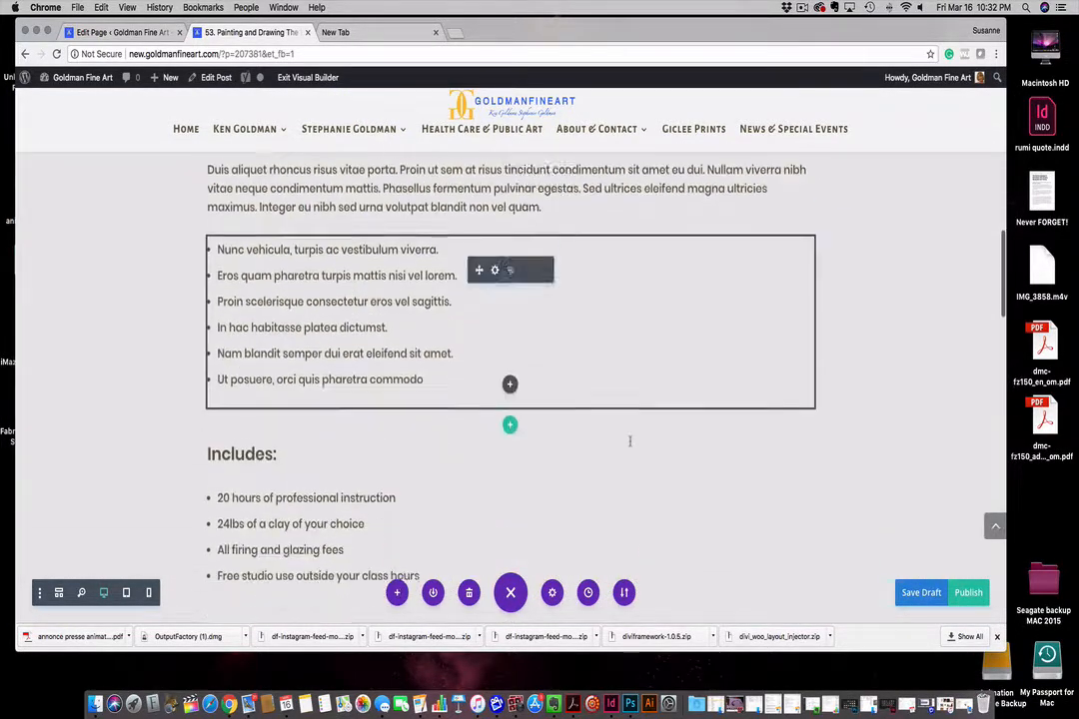
scroll(629, 440, down, 5)
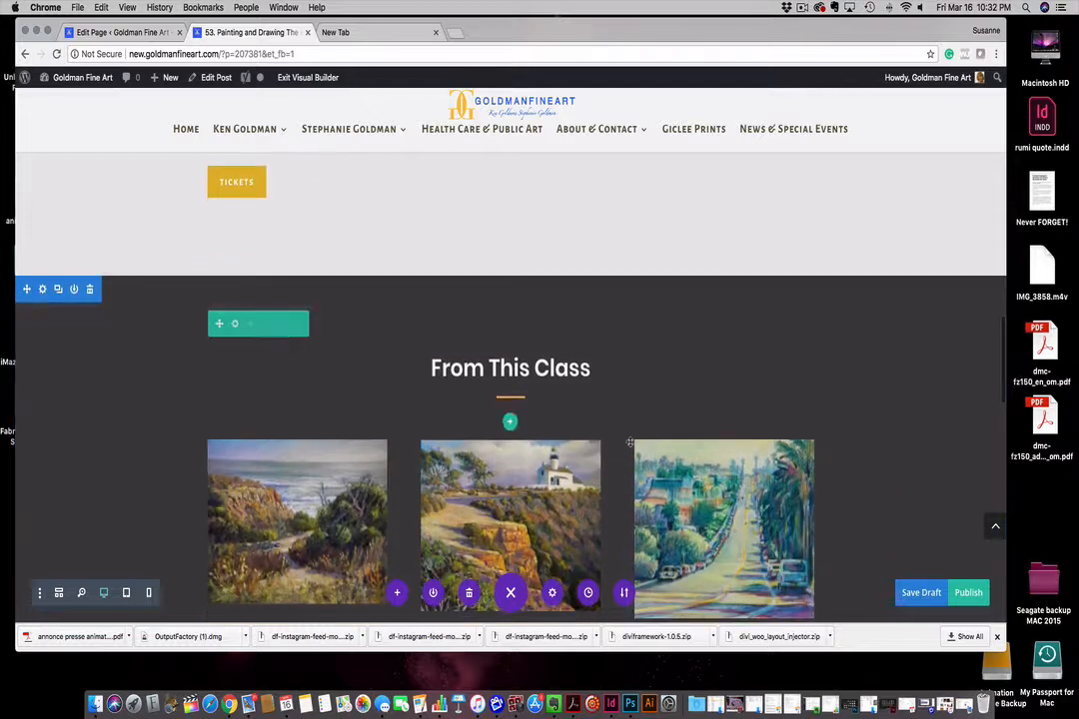
scroll(492, 482, down, 1)
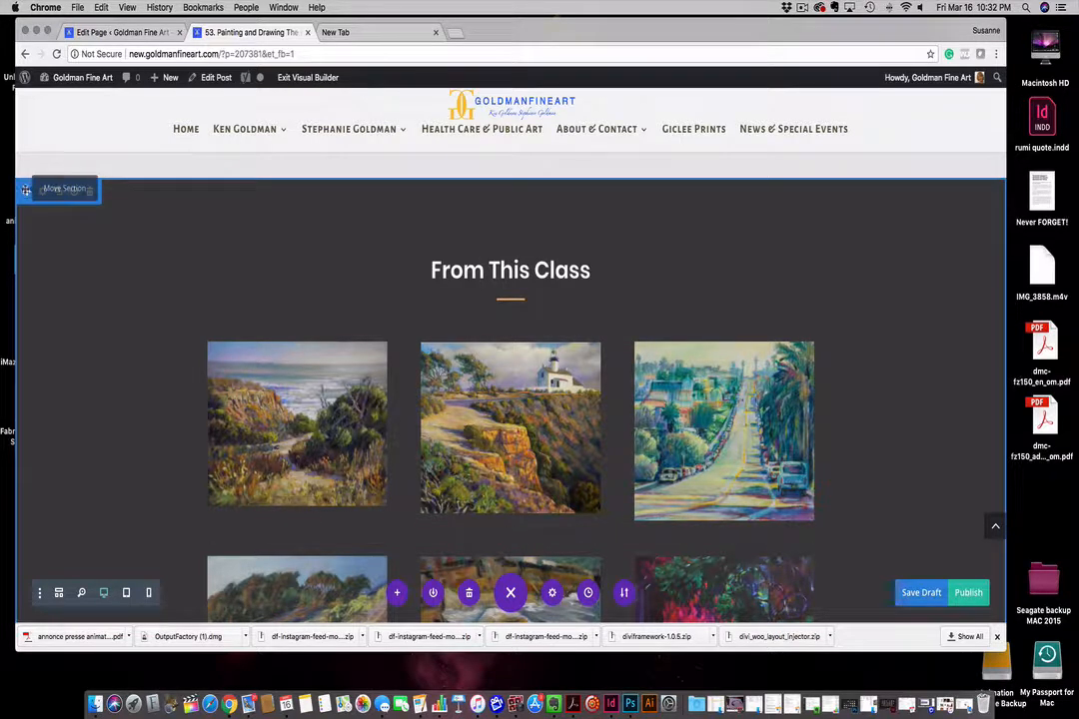
mouse_move(26, 191)
mouse_down()
mouse_move(24, 209)
mouse_move(29, 187)
mouse_up()
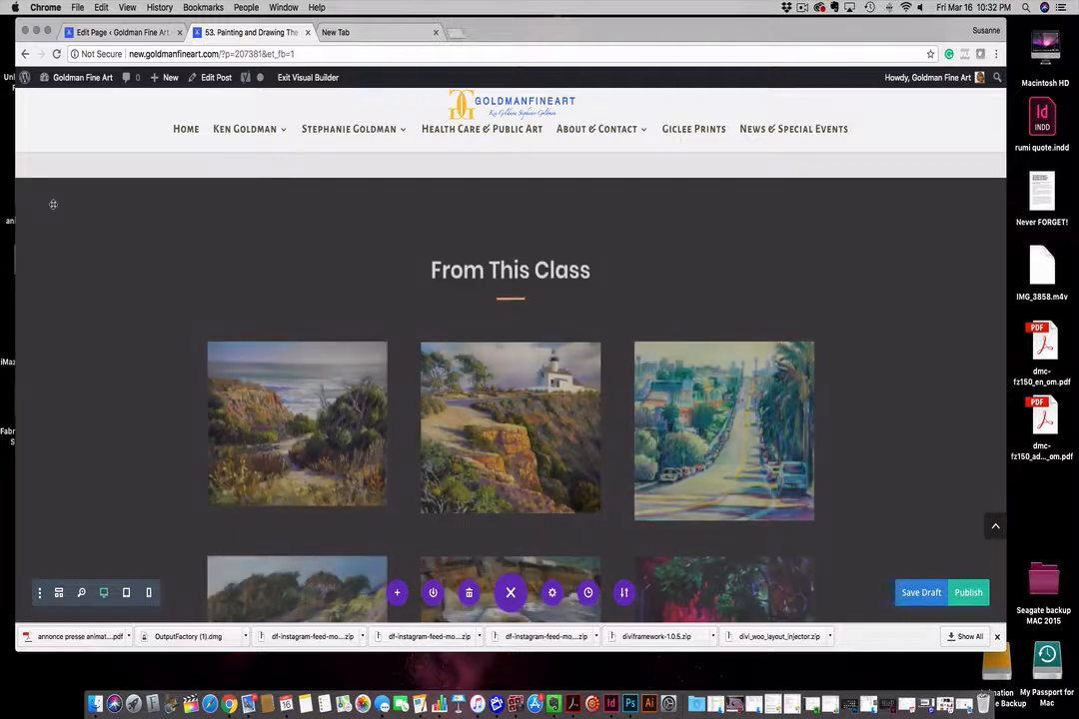
mouse_move(210, 199)
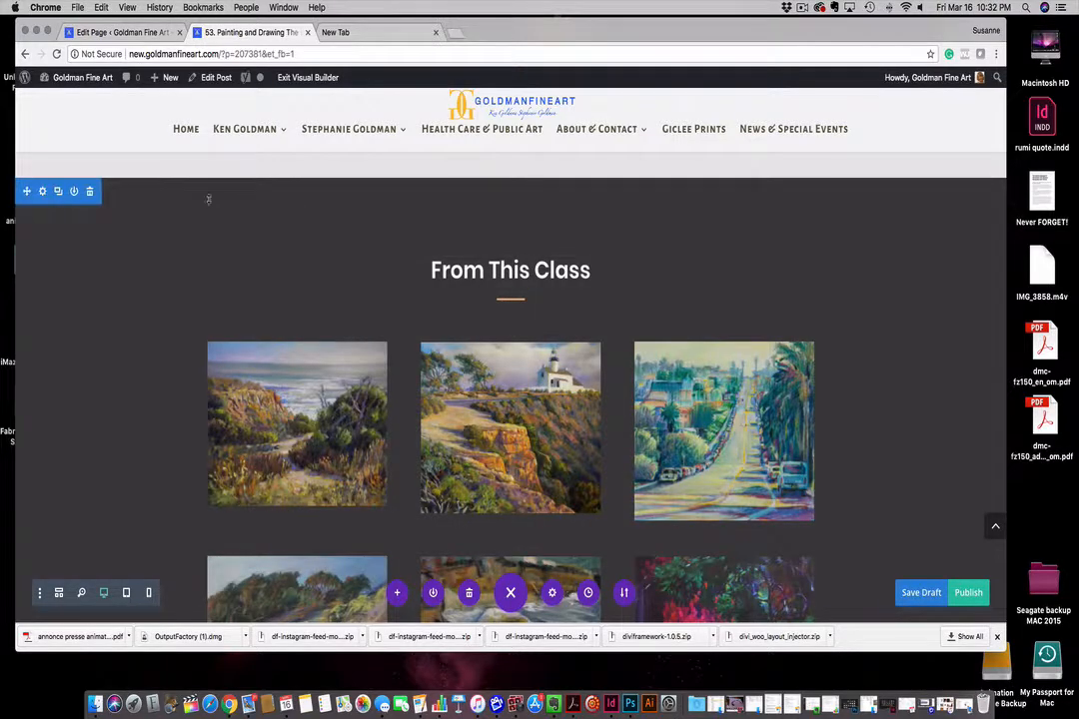
click(89, 191)
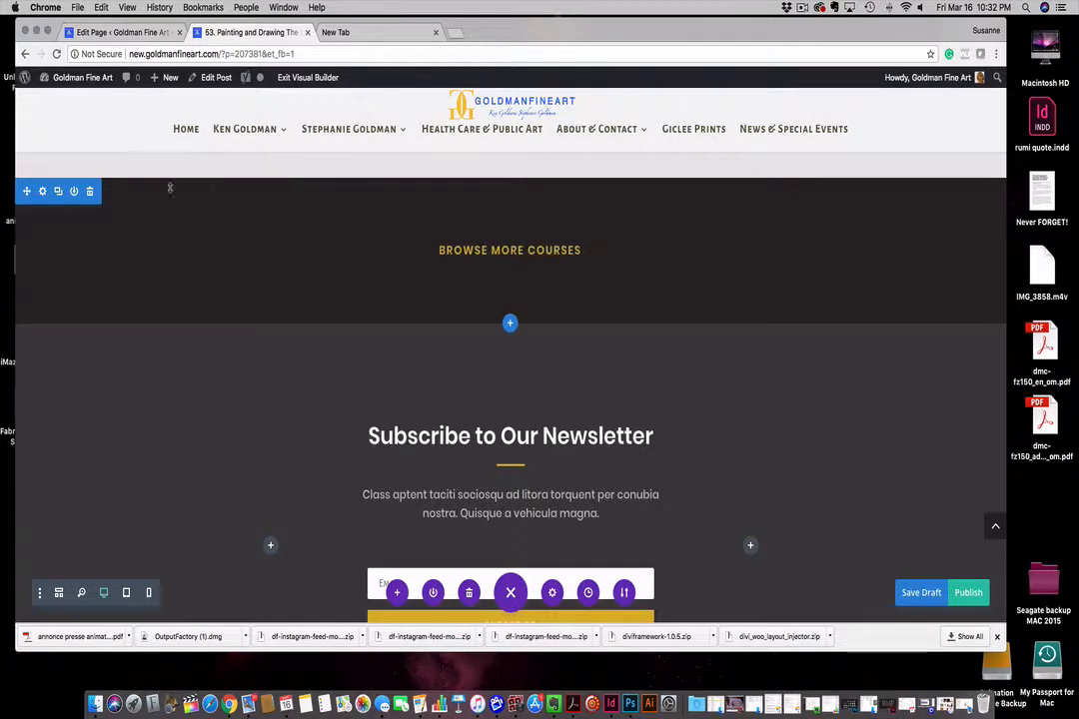
Reword the Browse More Courses button as "Browse More of [instructor's first name]'s Classes"
scroll(159, 187, up, 3)
scroll(415, 217, down, 1)
scroll(414, 217, up, 4)
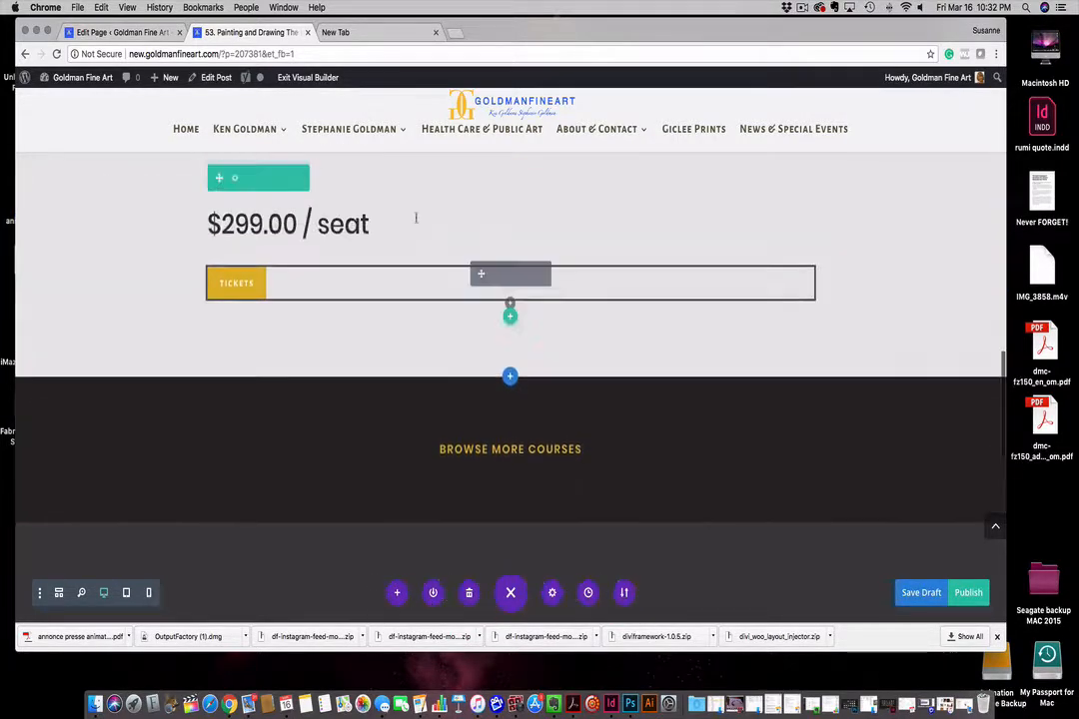
scroll(416, 218, down, 4)
scroll(416, 218, down, 1)
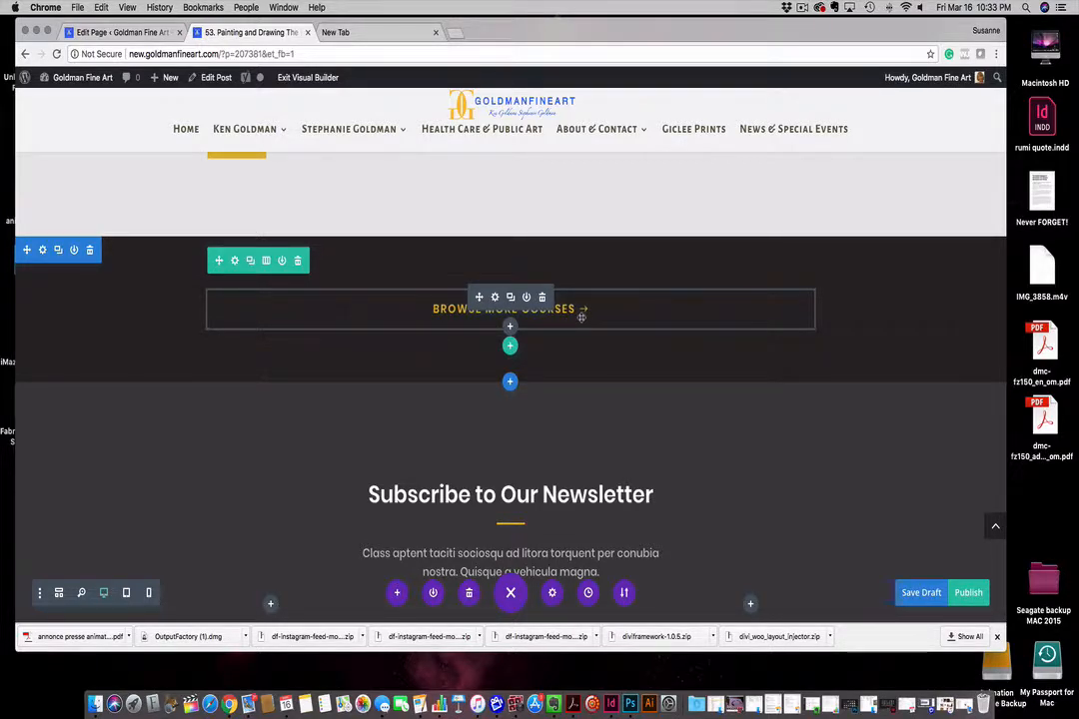
click(494, 298)
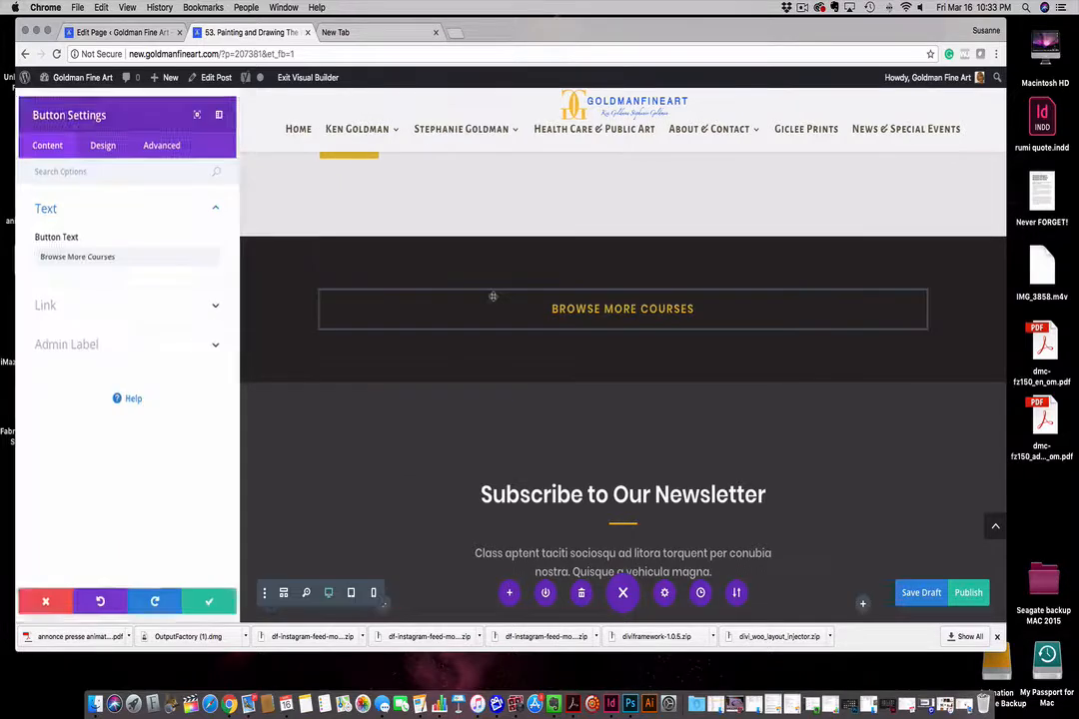
double_click(104, 254)
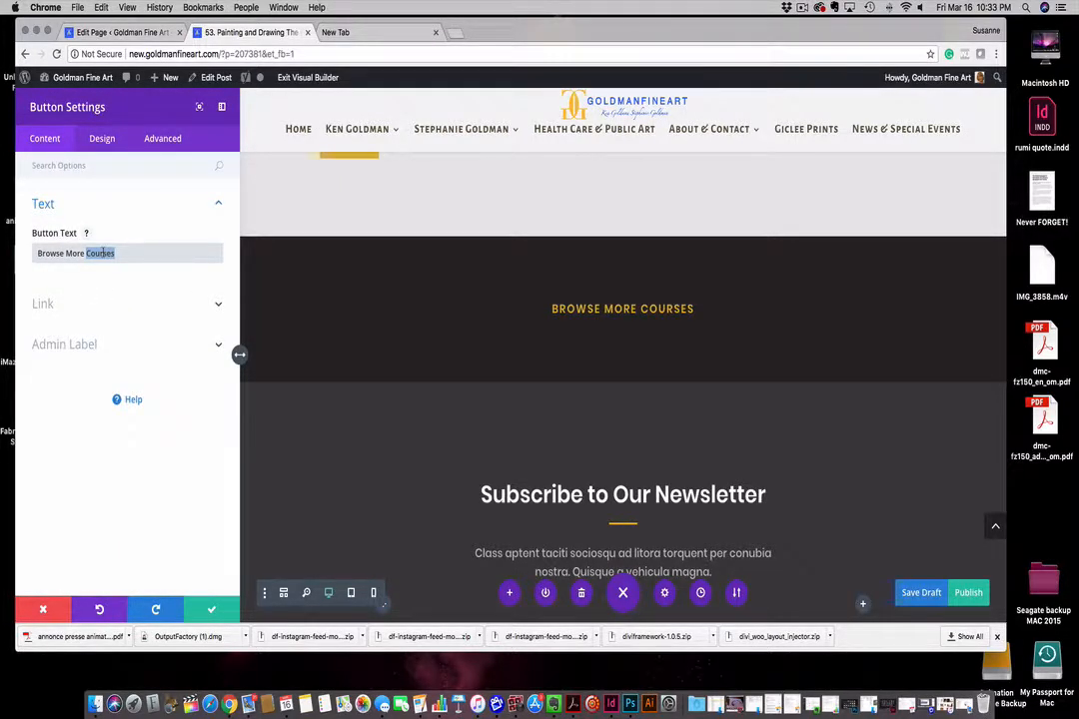
text(of)
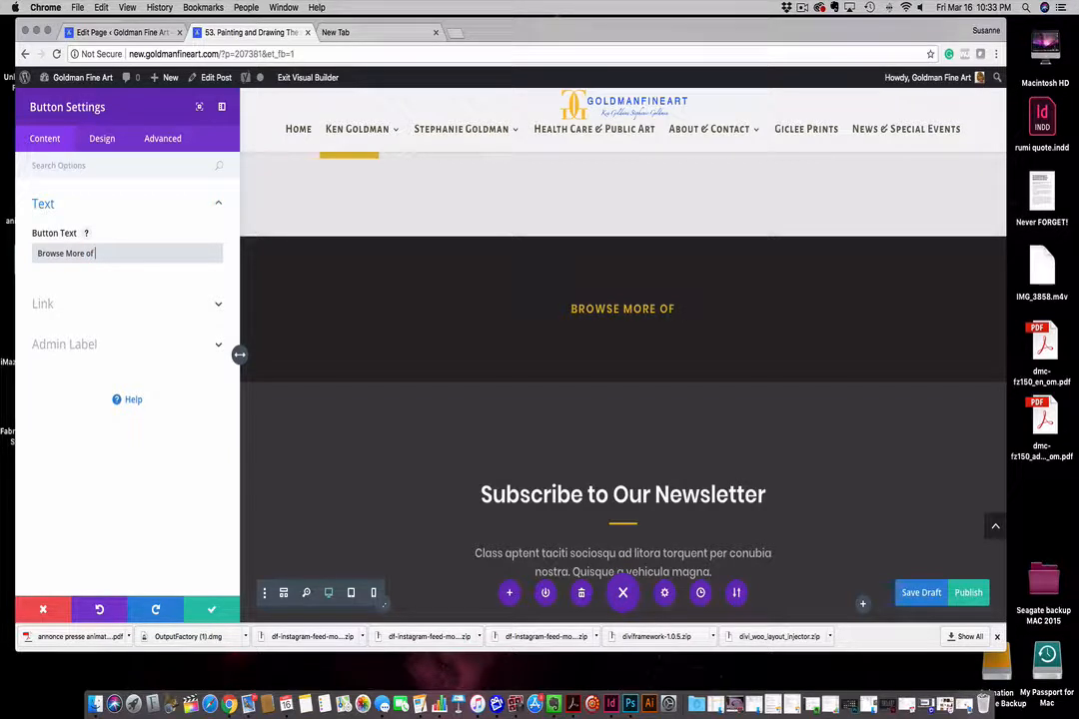
text( Ken's C)
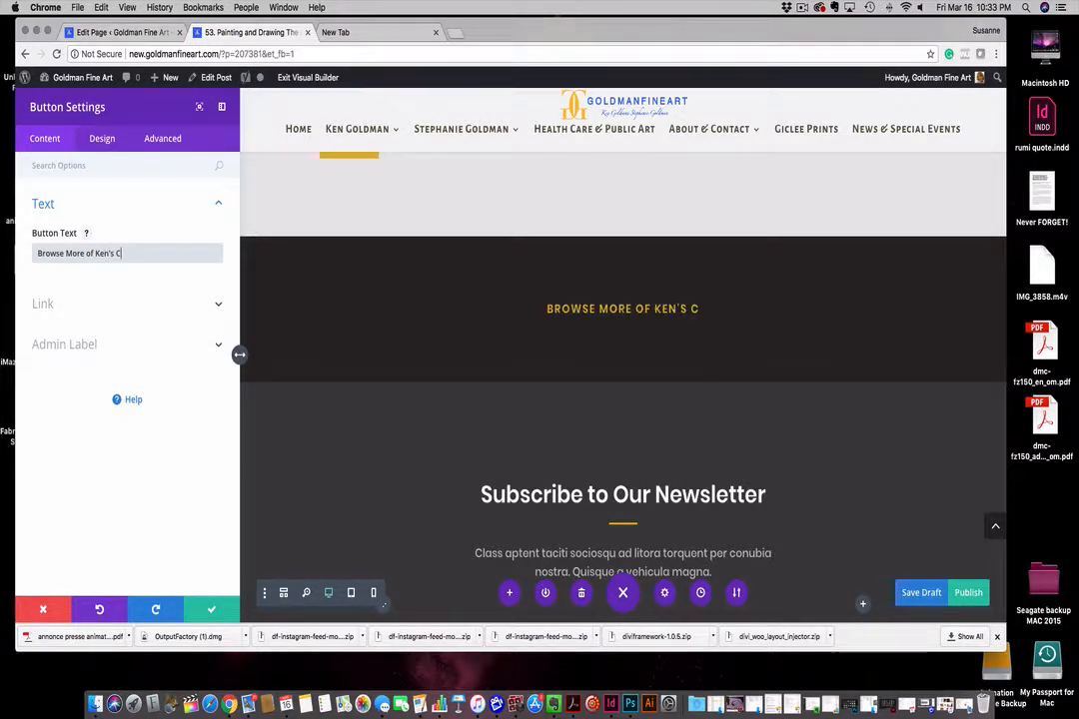
text(lasses)
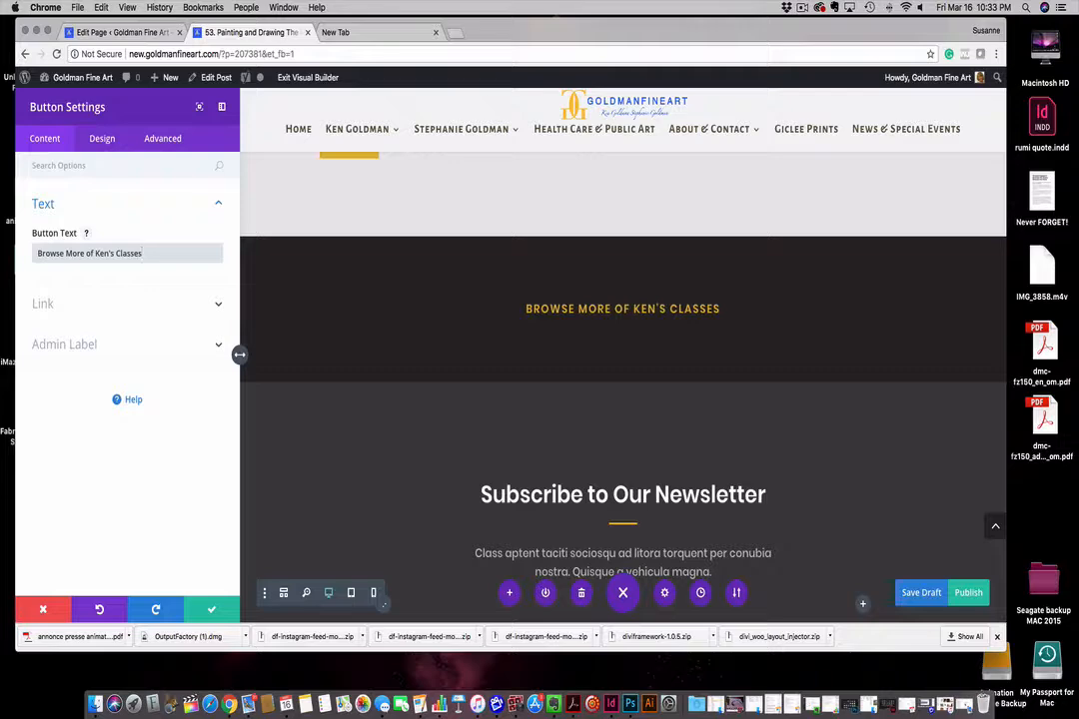
Open the browse button's link options and check the Classes & Workshops page editor for a route to the posts list
click(212, 304)
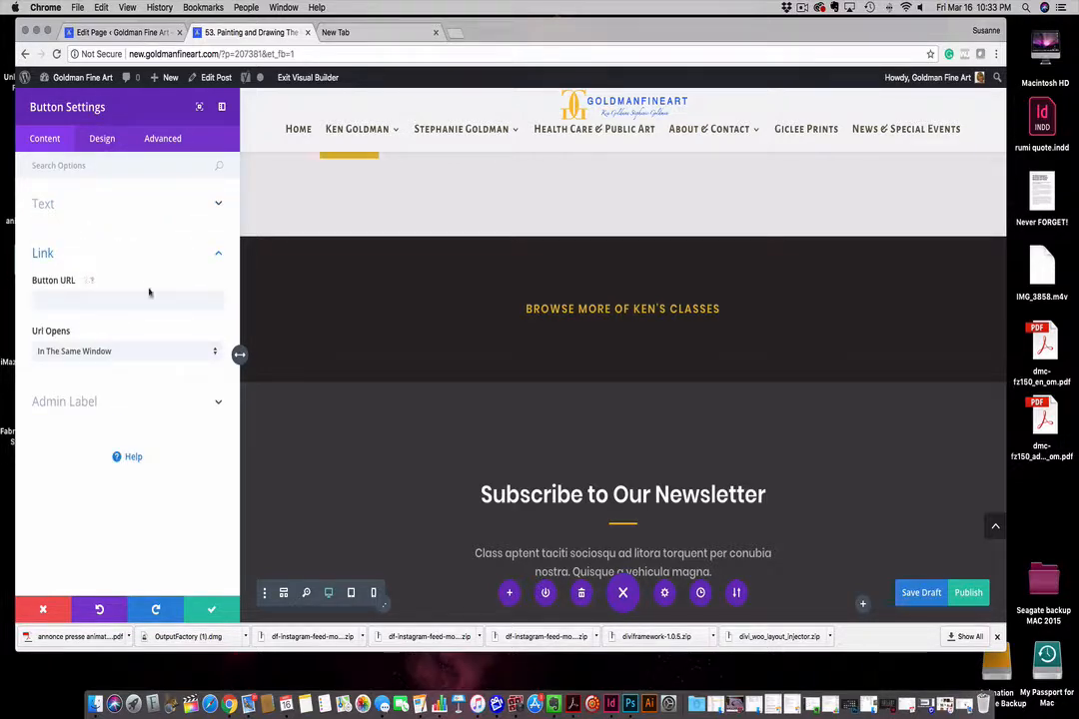
mouse_move(362, 155)
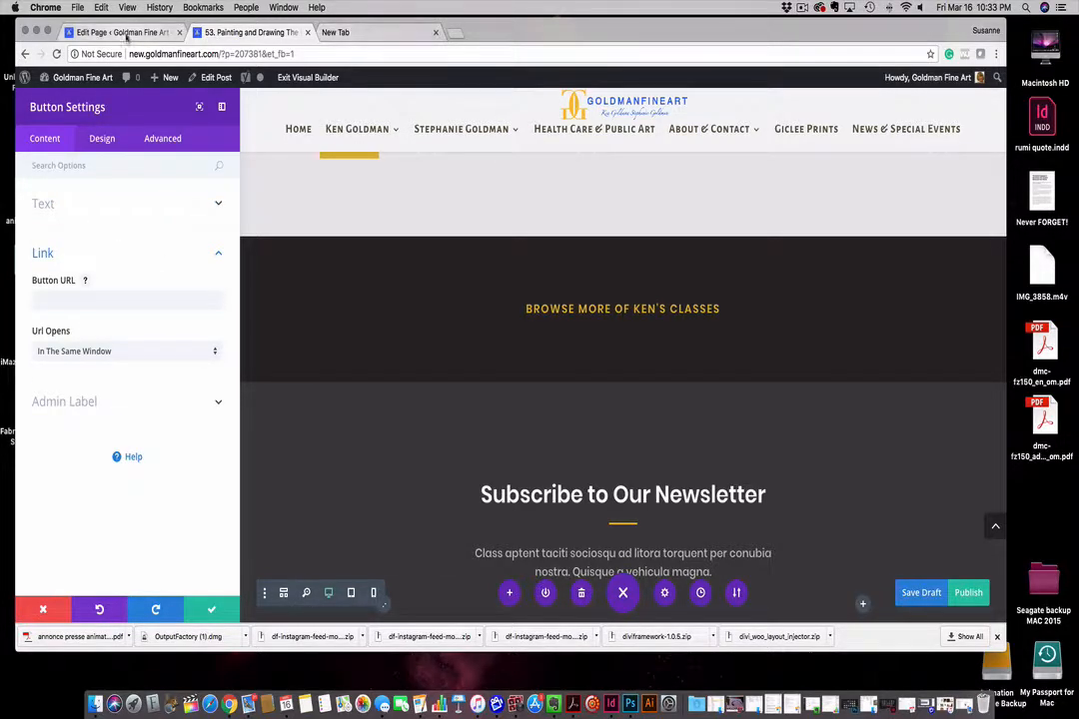
click(107, 32)
scroll(436, 231, up, 10)
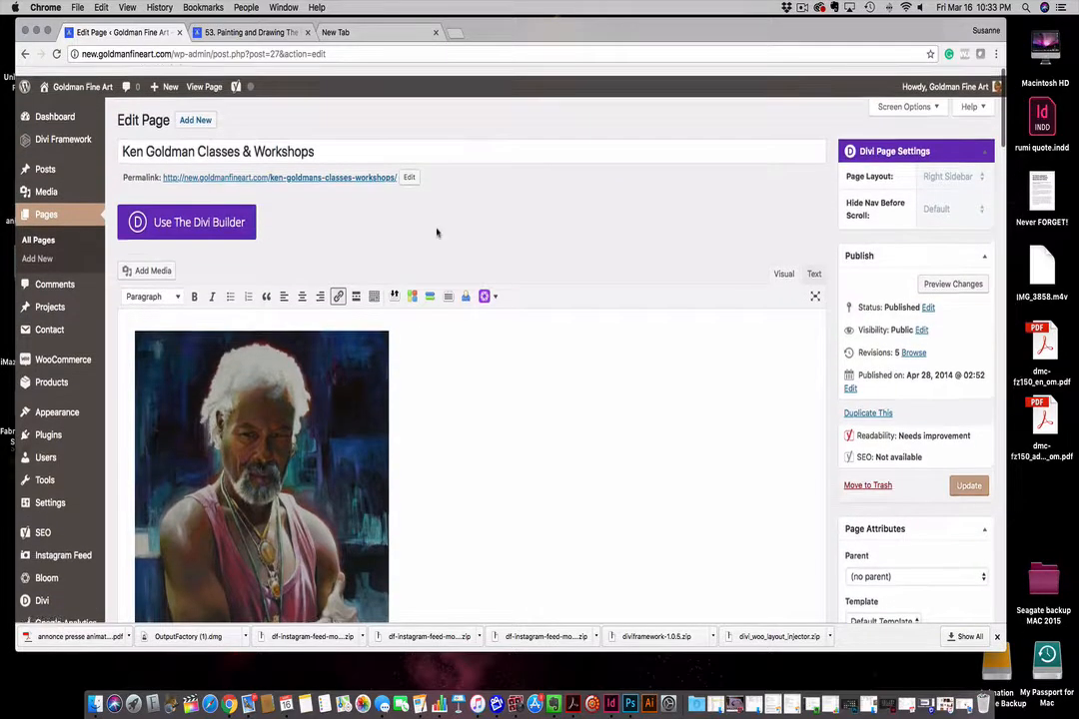
mouse_move(47, 162)
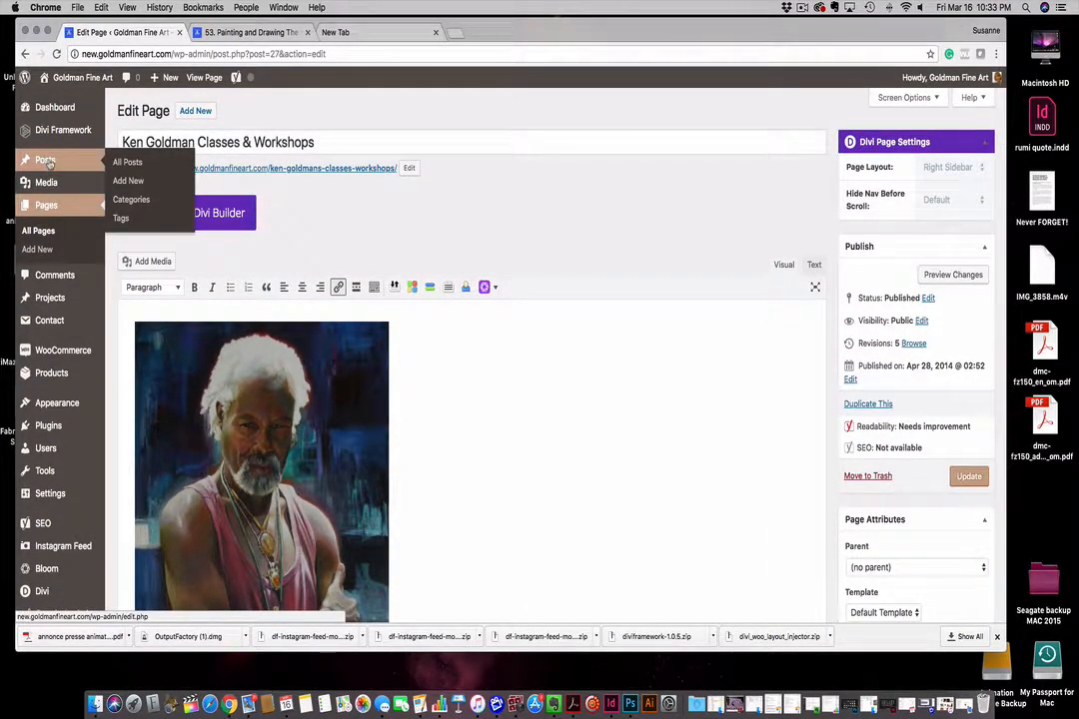
right_click(126, 162)
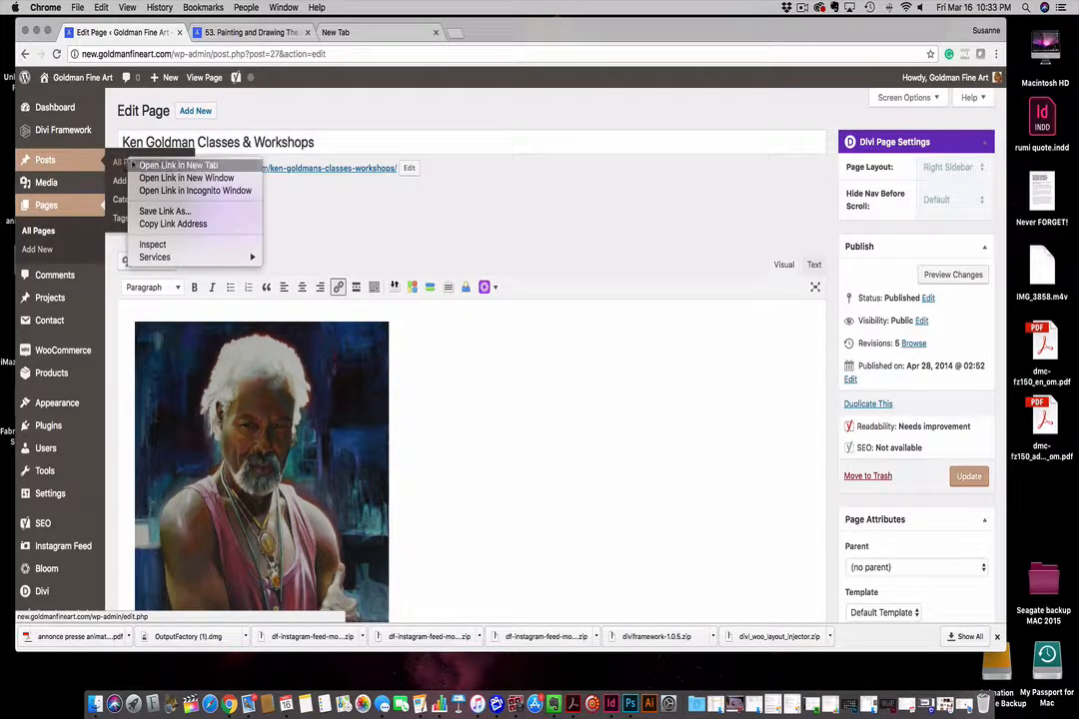
click(70, 160)
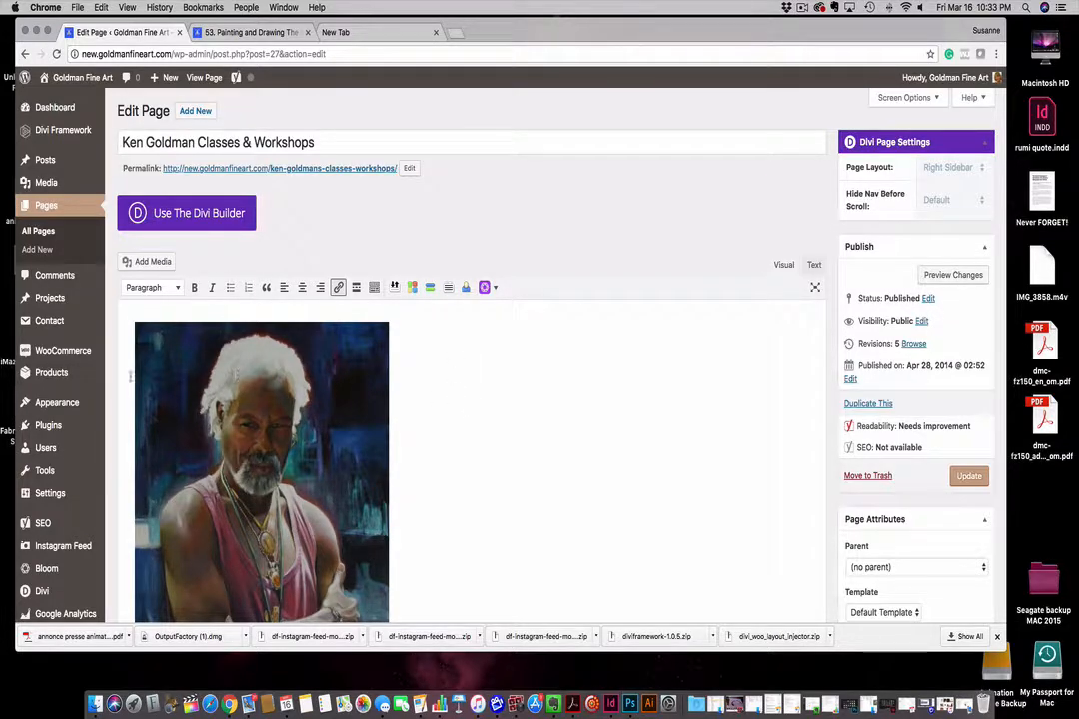
Look through the Classes & Workshops page's class listings and compare them with the browse button's link options
scroll(408, 431, down, 10)
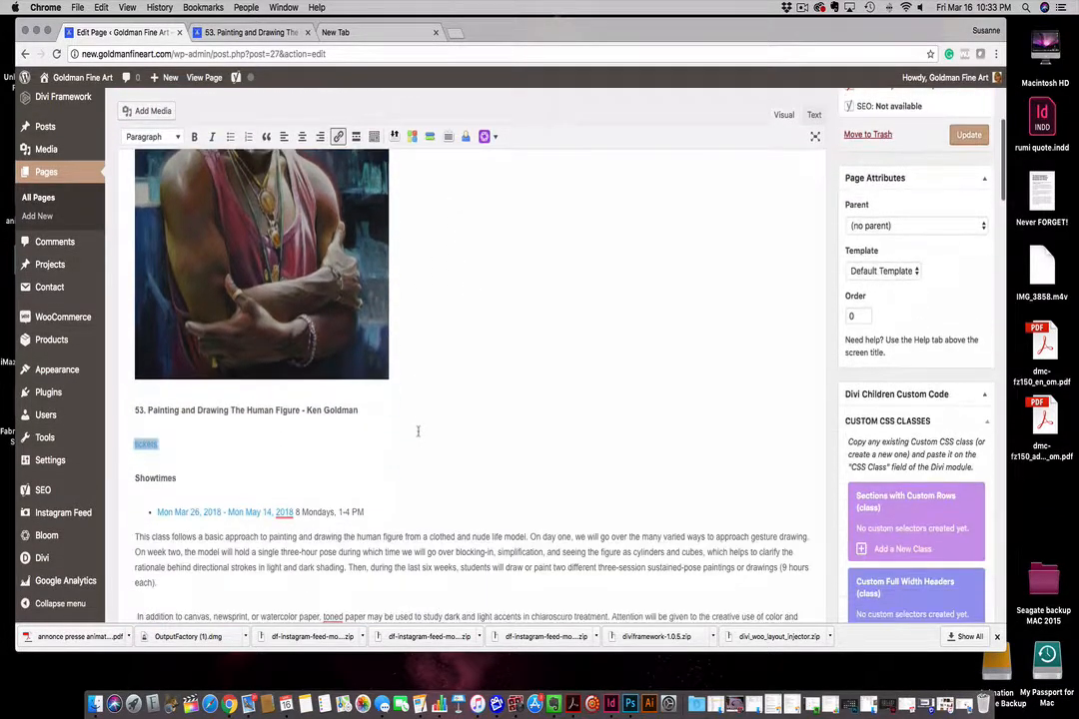
scroll(417, 427, down, 15)
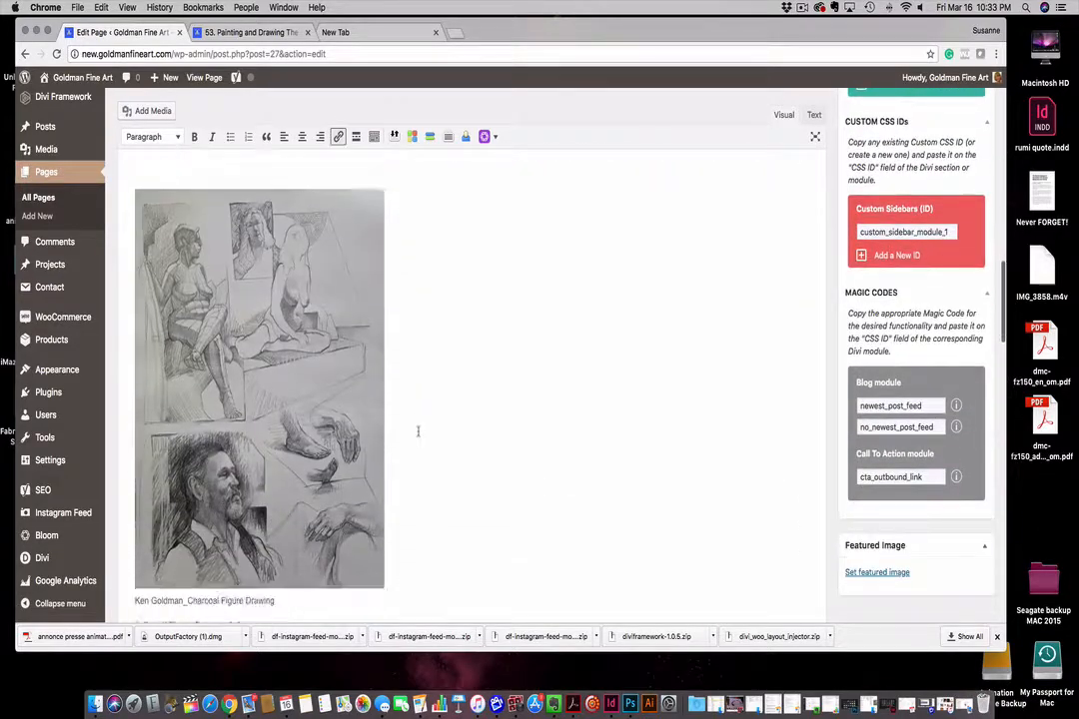
scroll(418, 431, down, 8)
scroll(418, 432, up, 15)
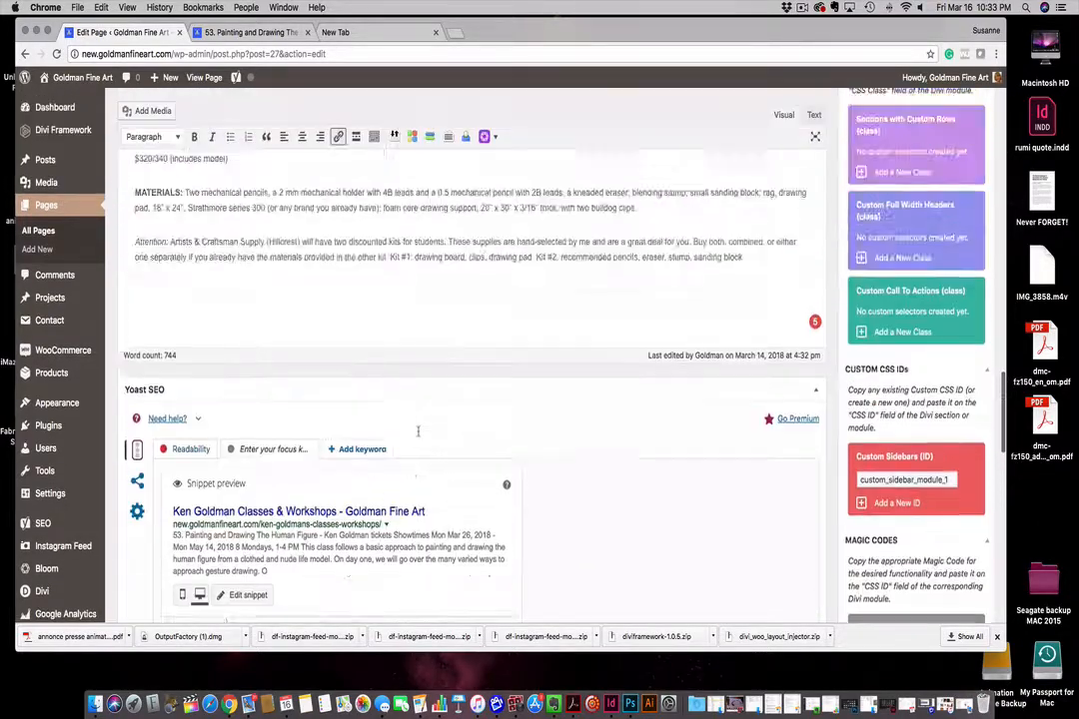
scroll(418, 431, up, 20)
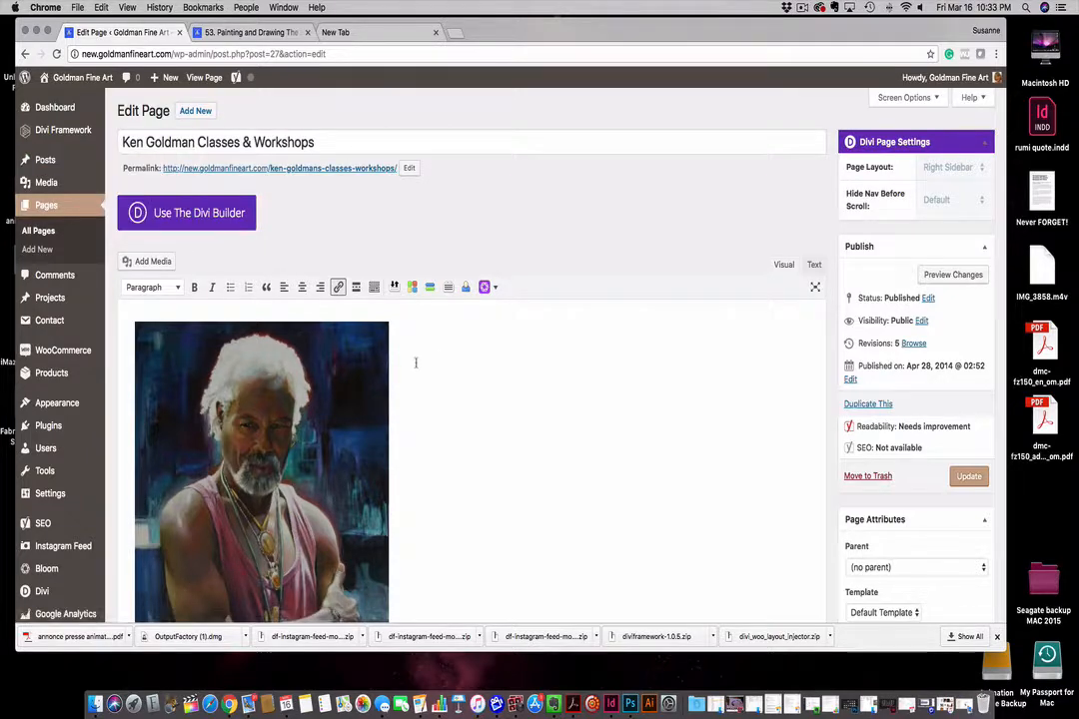
click(256, 33)
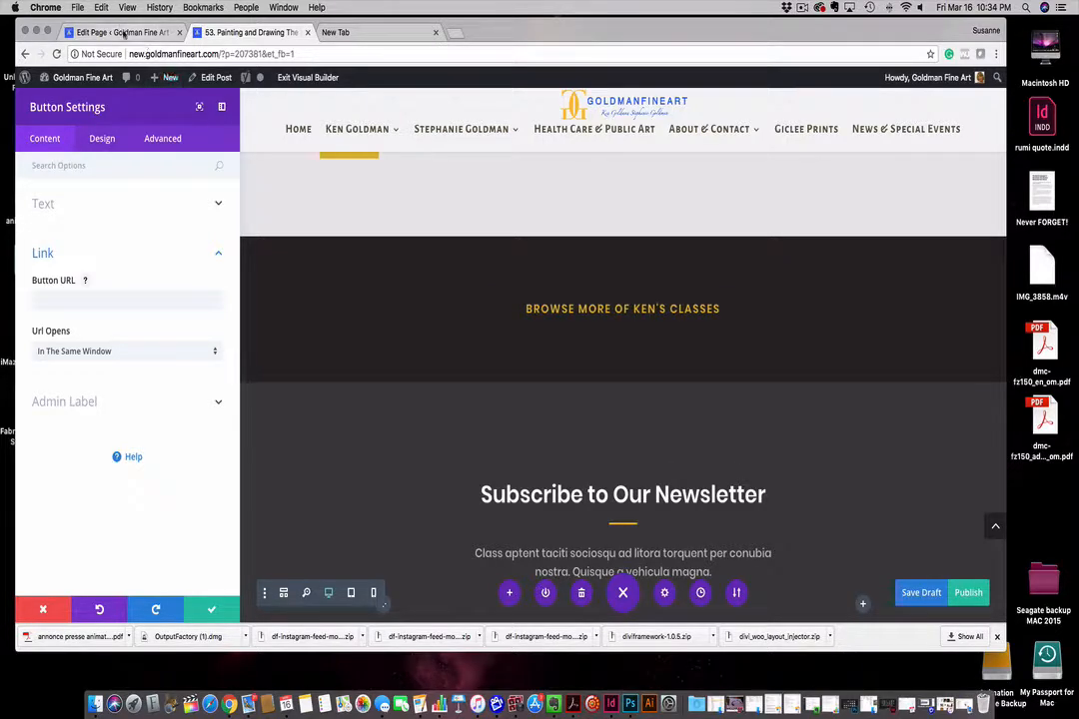
click(132, 37)
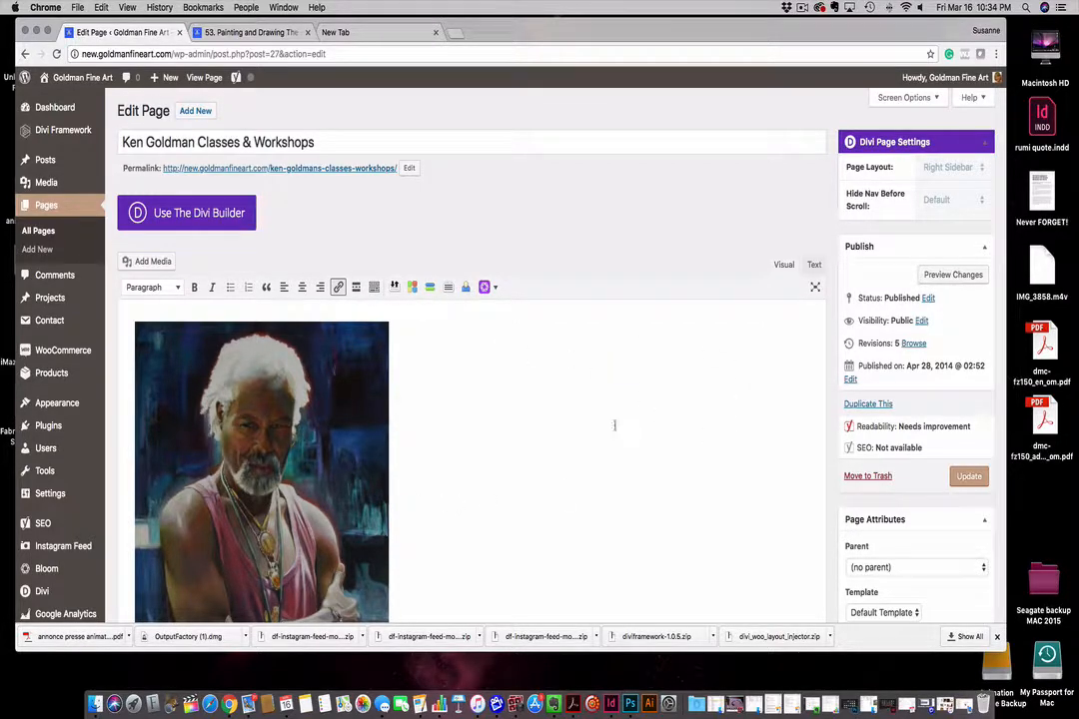
scroll(602, 446, down, 3)
scroll(603, 447, down, 3)
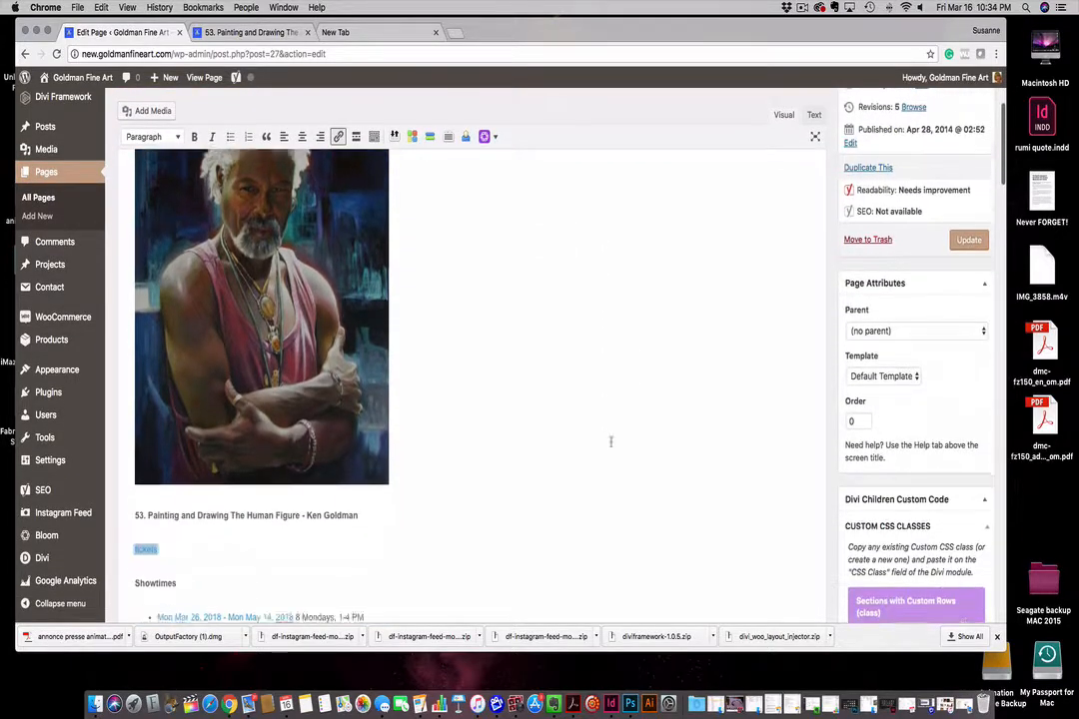
scroll(402, 354, up, 3)
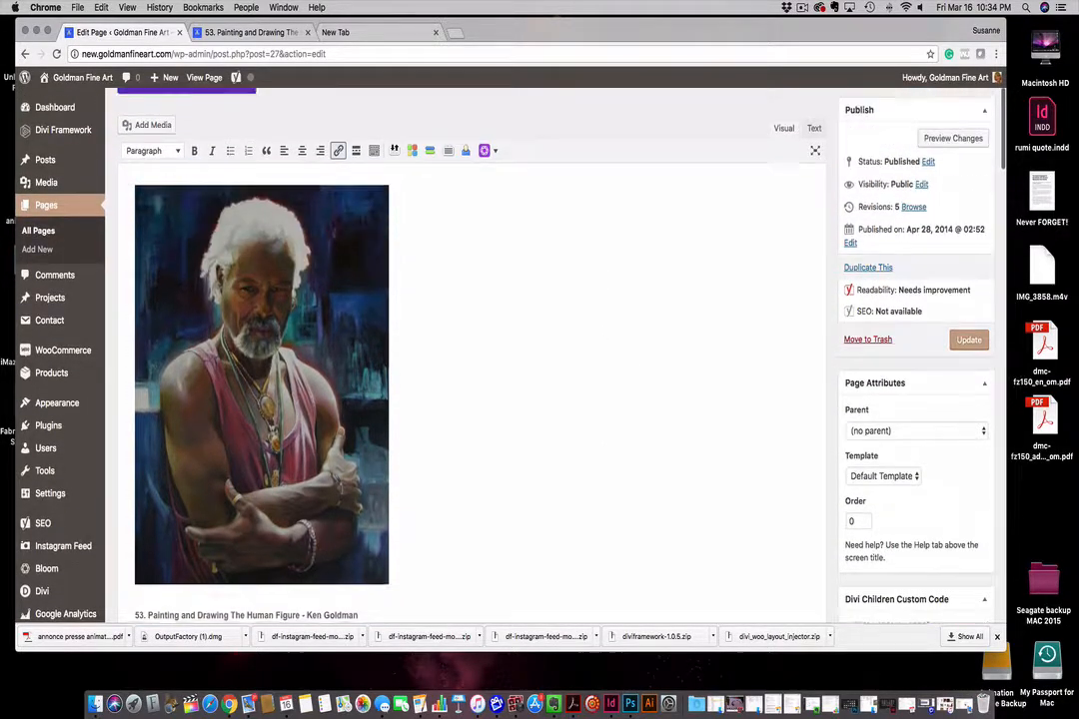
Read the schedule, description, price and materials of the Painting and Drawing The Human Figure listing on the Classes & Workshops page
scroll(402, 353, down, 4)
scroll(403, 354, down, 3)
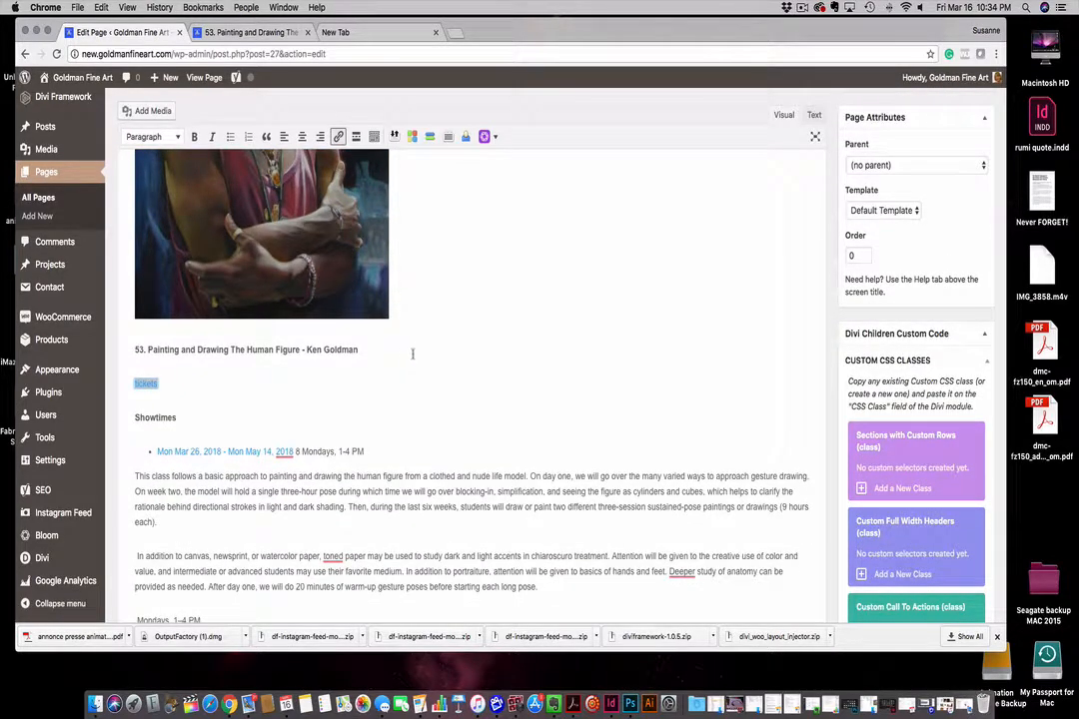
scroll(434, 354, down, 3)
scroll(436, 354, down, 1)
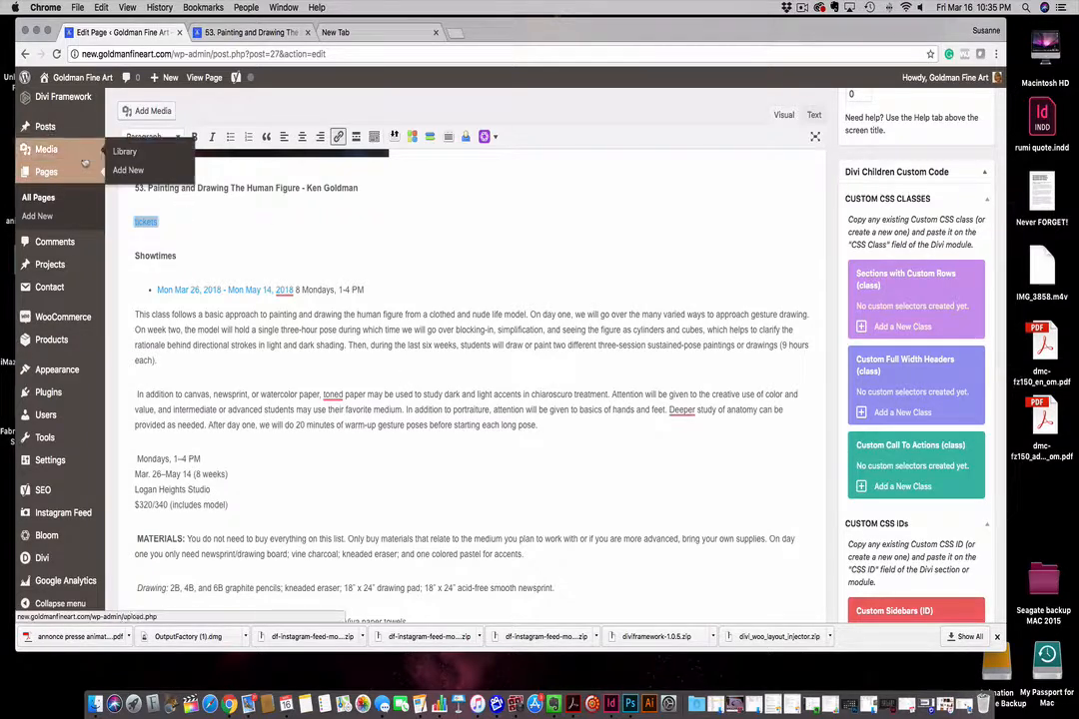
mouse_move(59, 130)
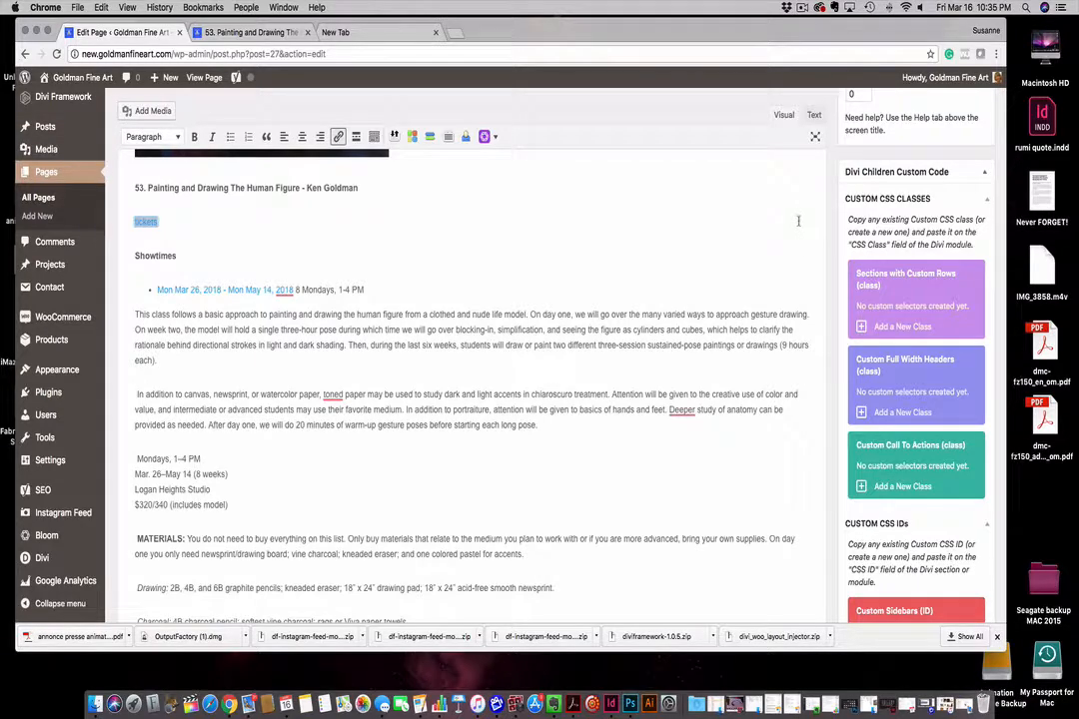
scroll(615, 250, down, 3)
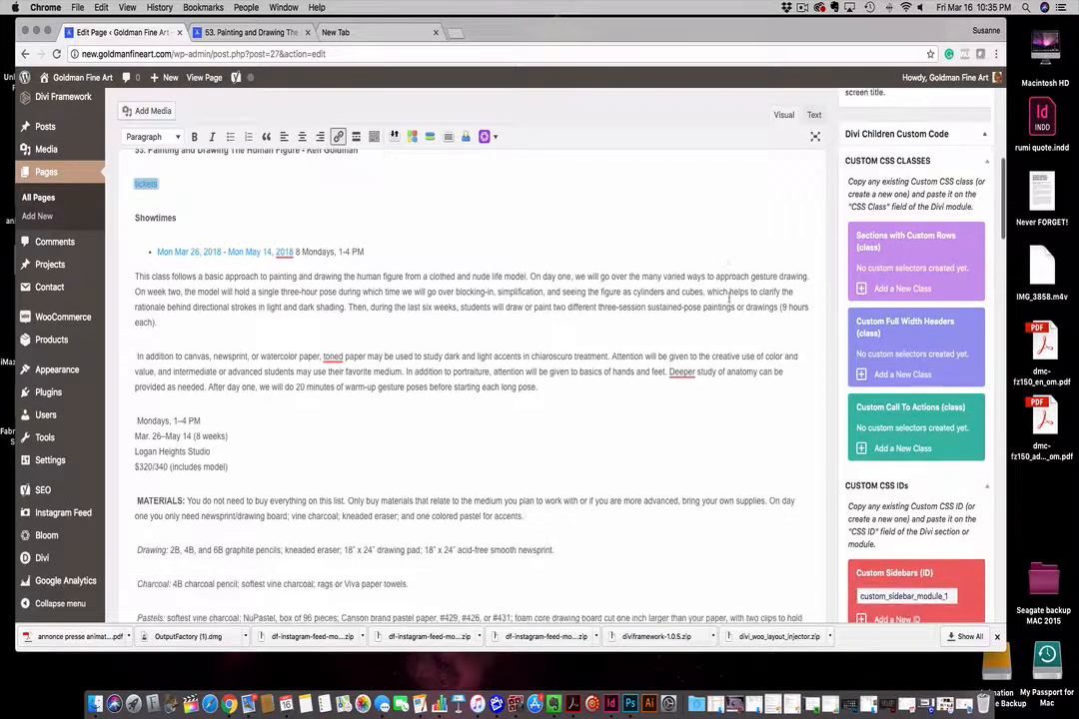
scroll(729, 297, up, 3)
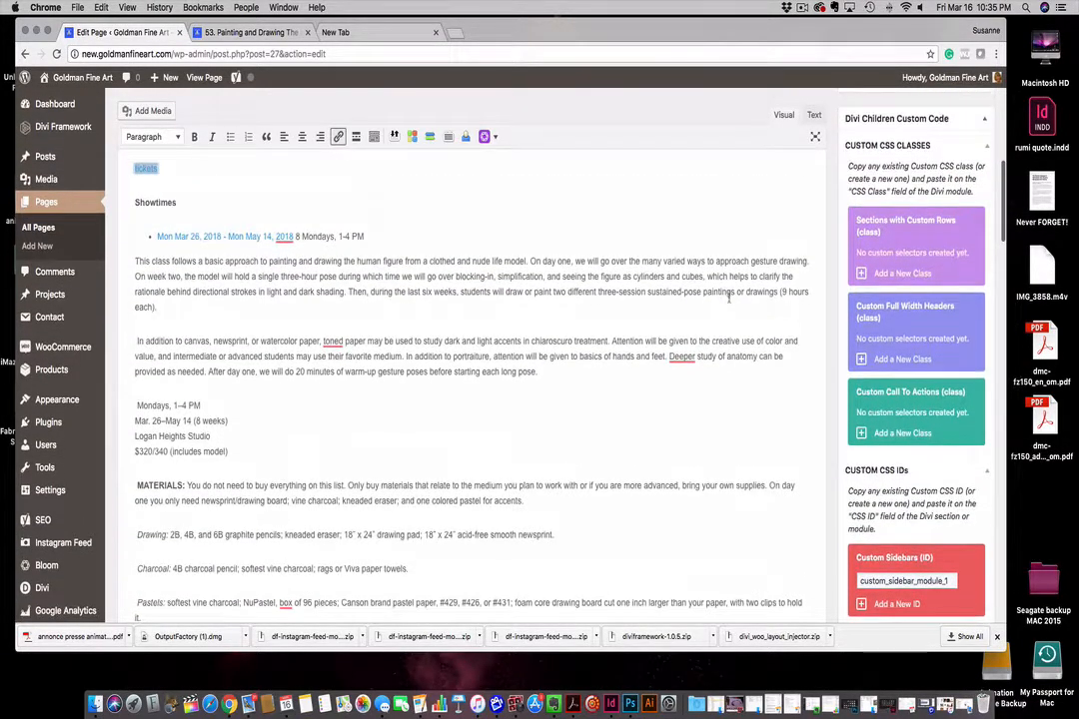
scroll(732, 297, up, 2)
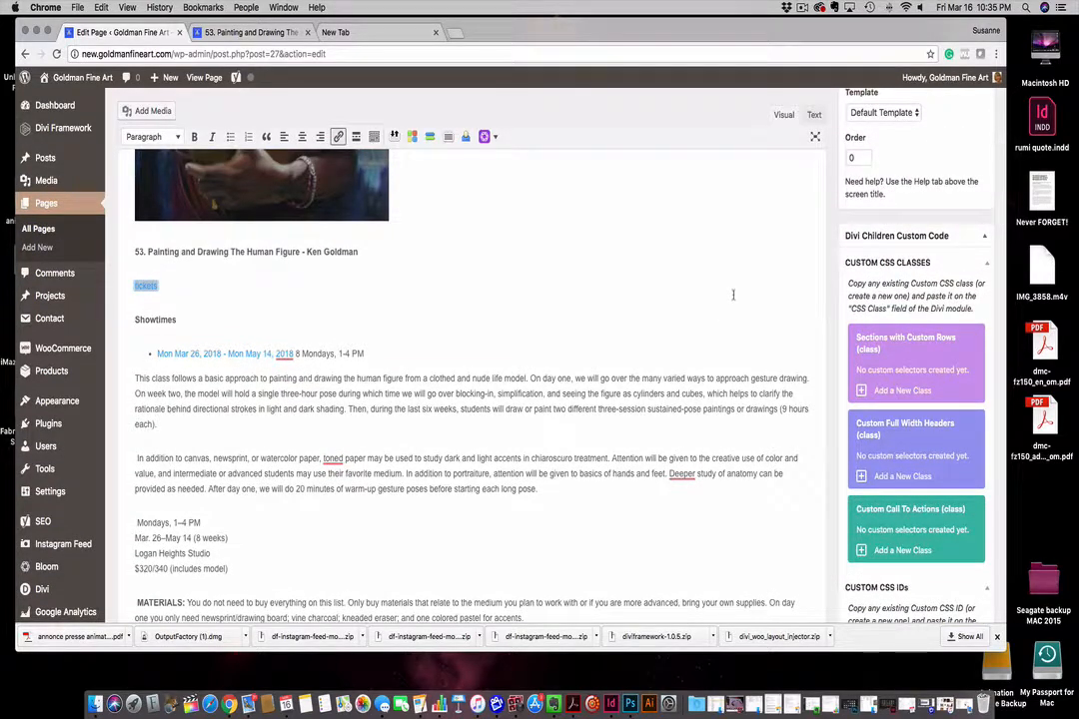
Return to the class post's backend editor and relaunch the post in the Visual Builder
click(250, 32)
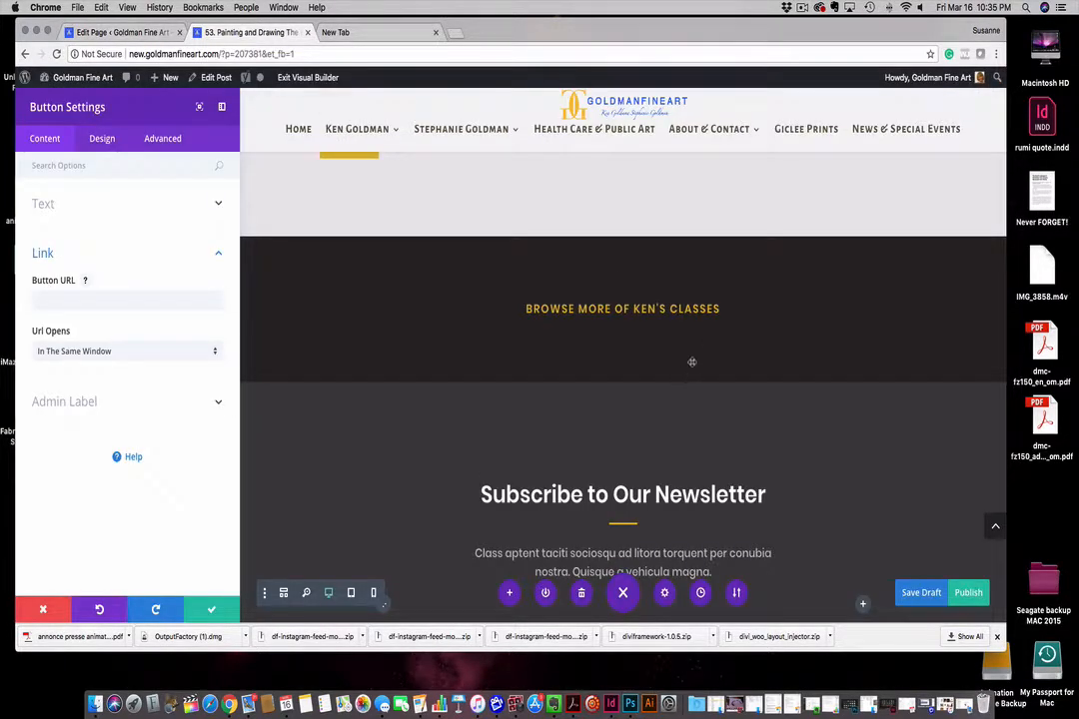
click(640, 515)
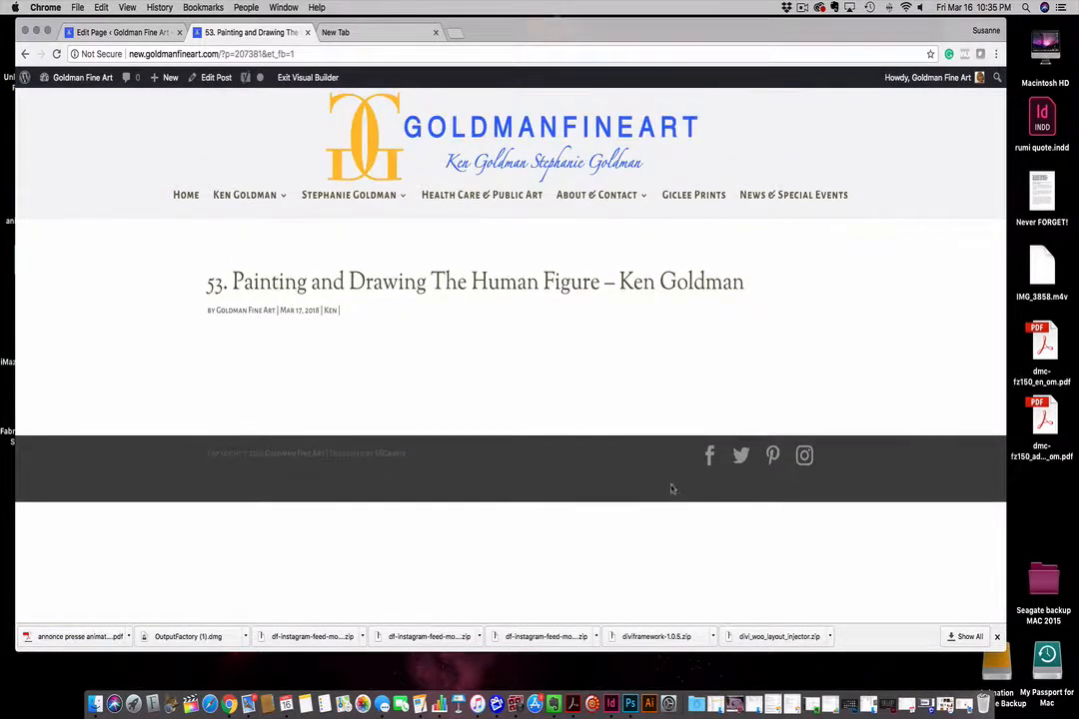
mouse_move(278, 196)
click(25, 54)
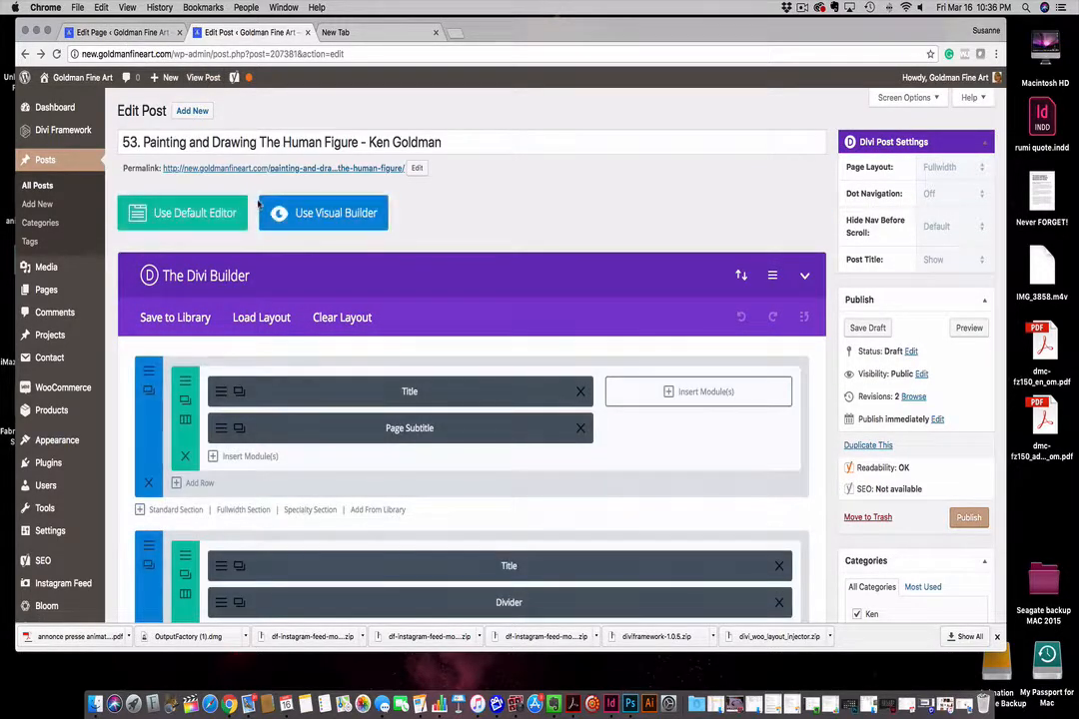
click(340, 214)
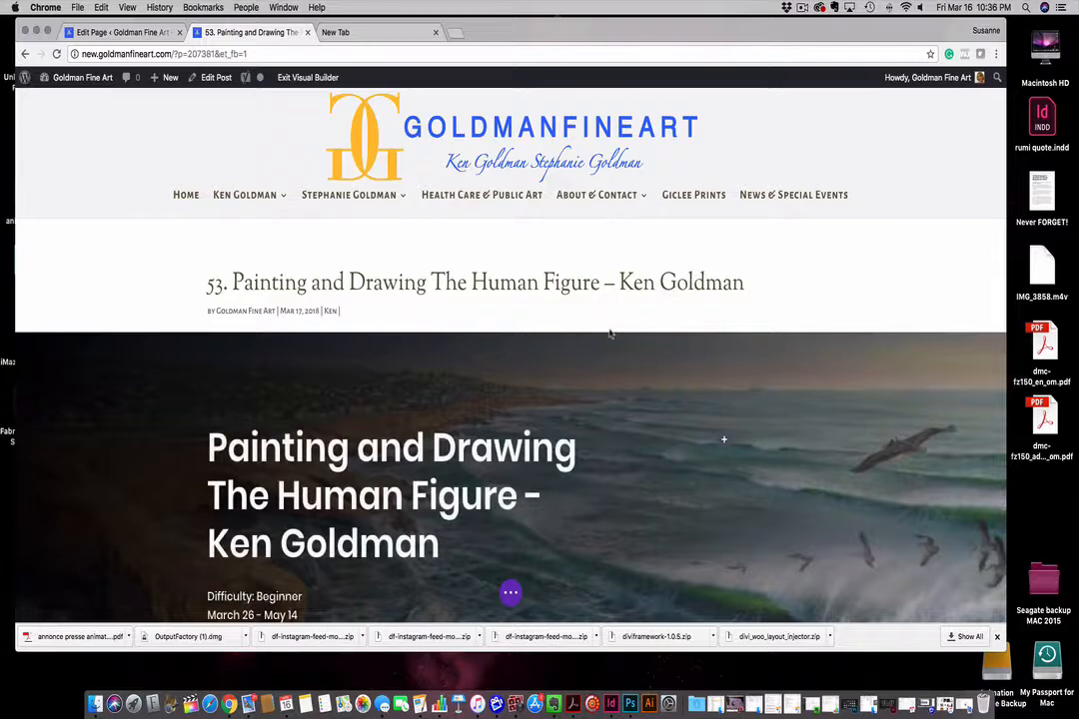
scroll(609, 334, down, 3)
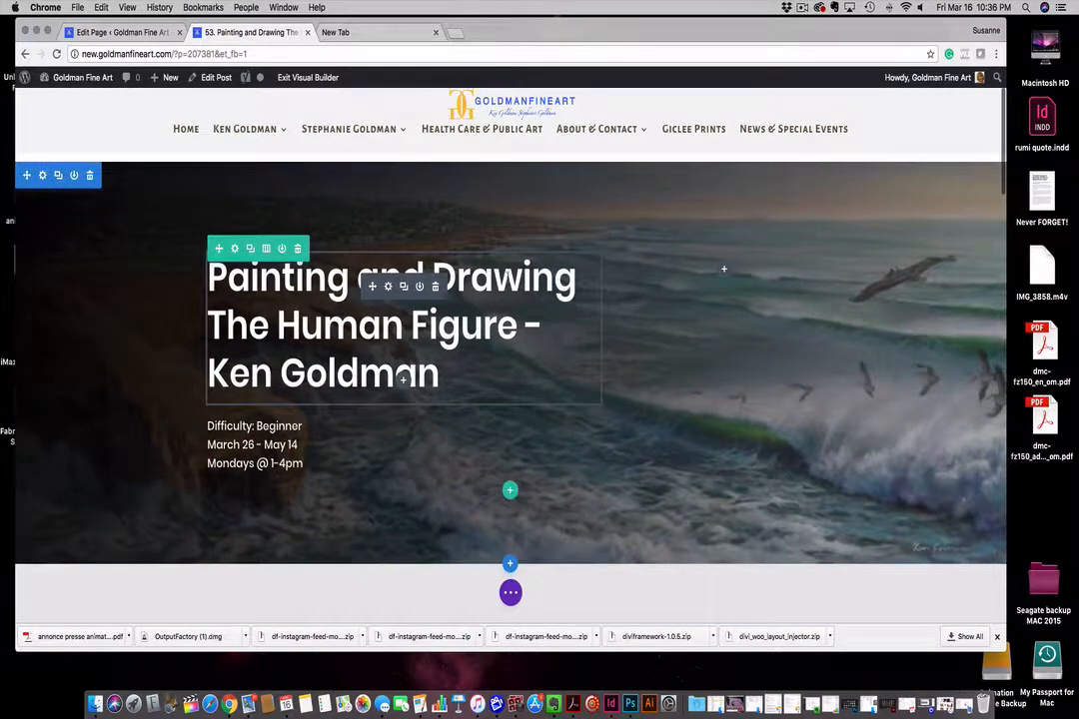
click(402, 378)
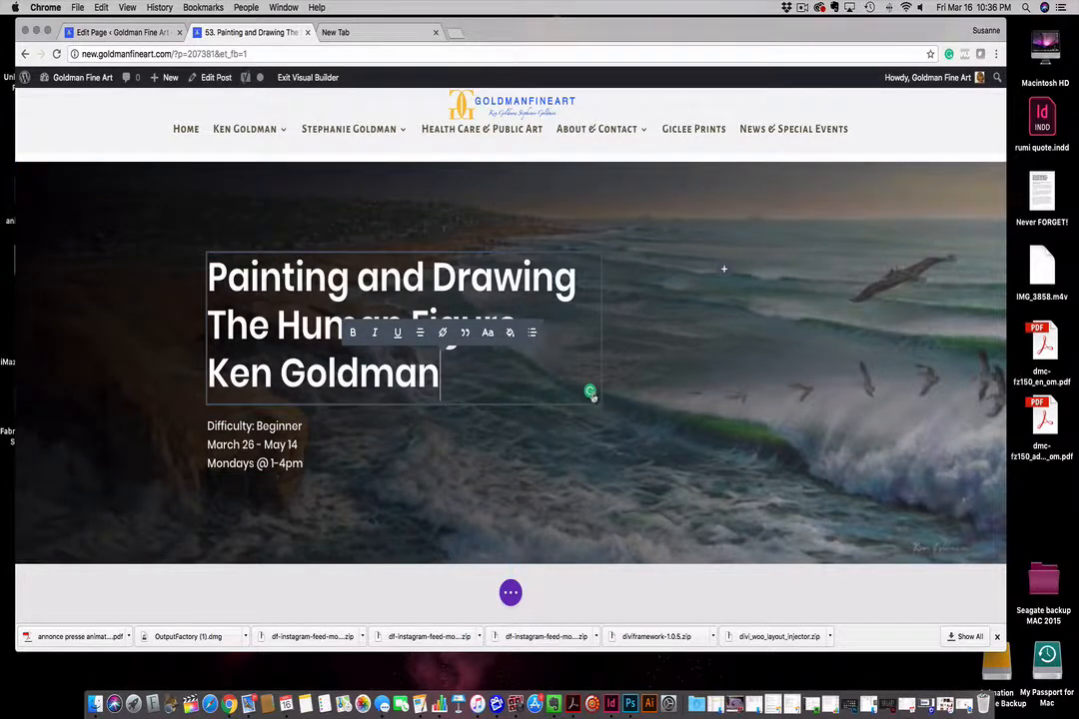
mouse_move(590, 396)
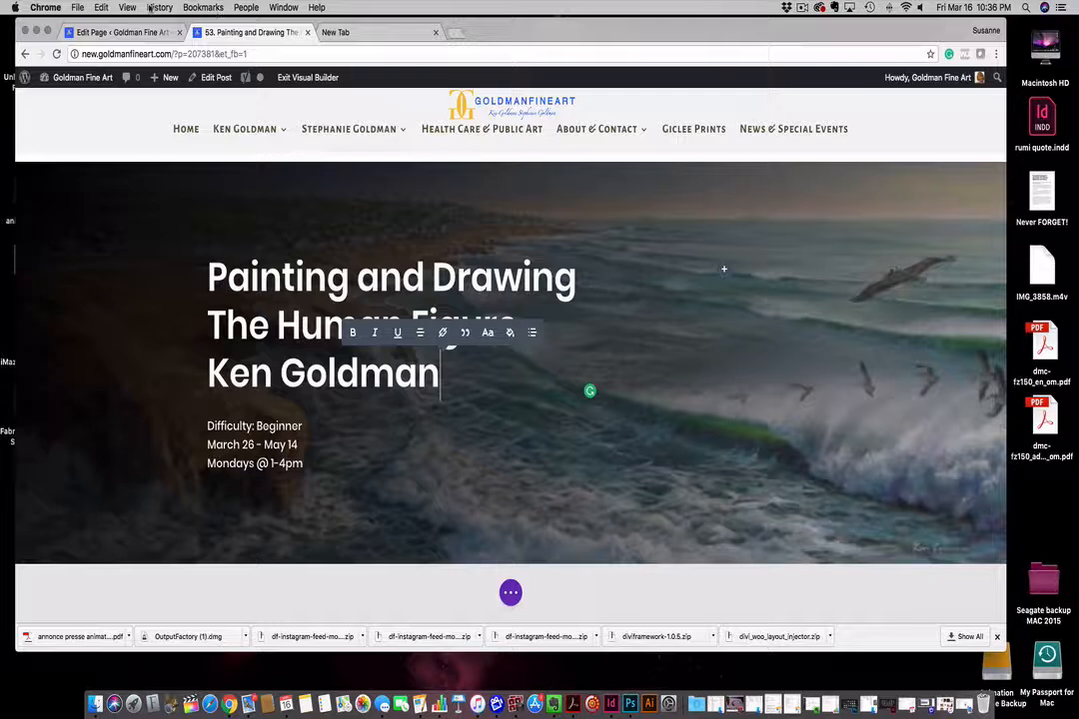
click(78, 8)
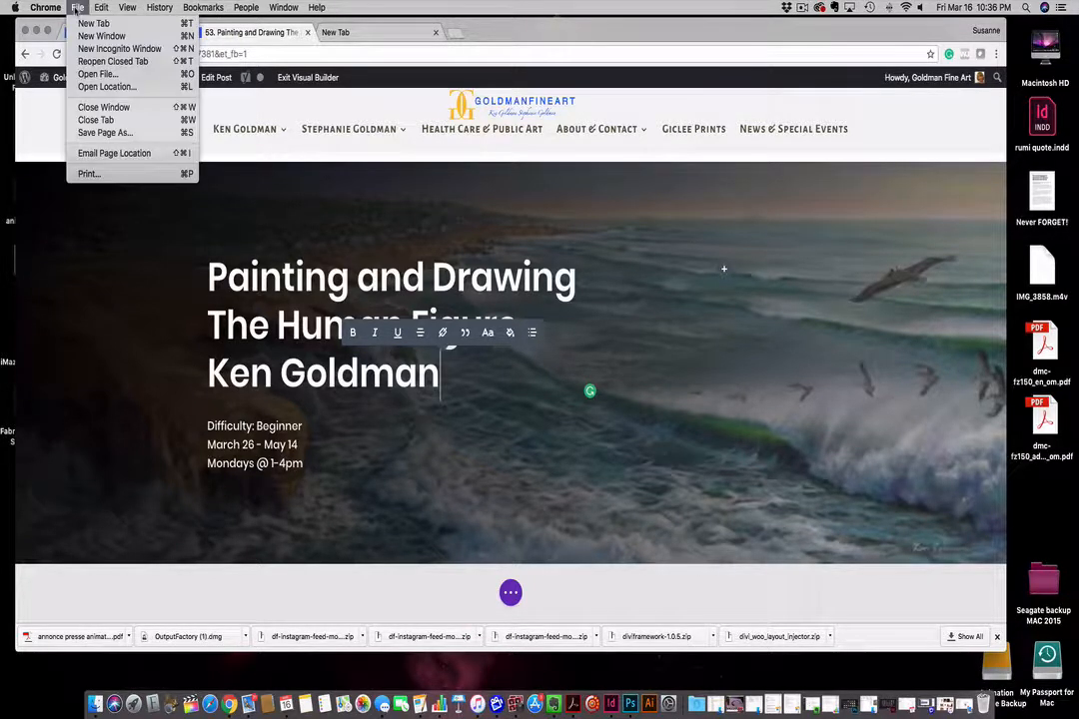
mouse_move(103, 9)
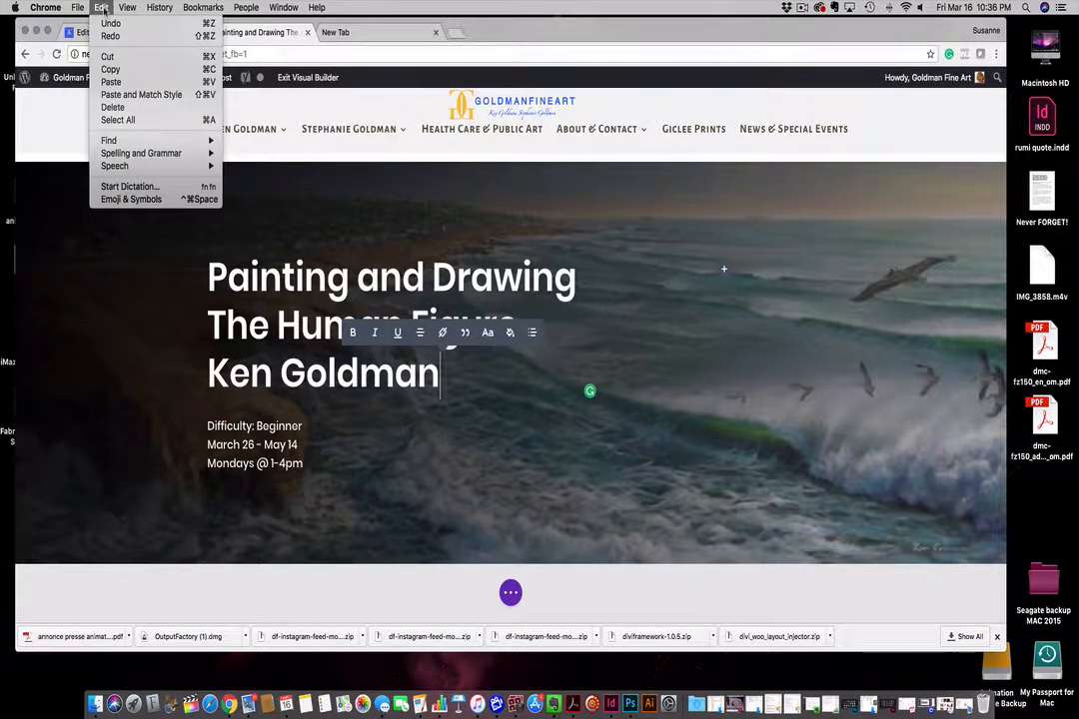
mouse_move(52, 11)
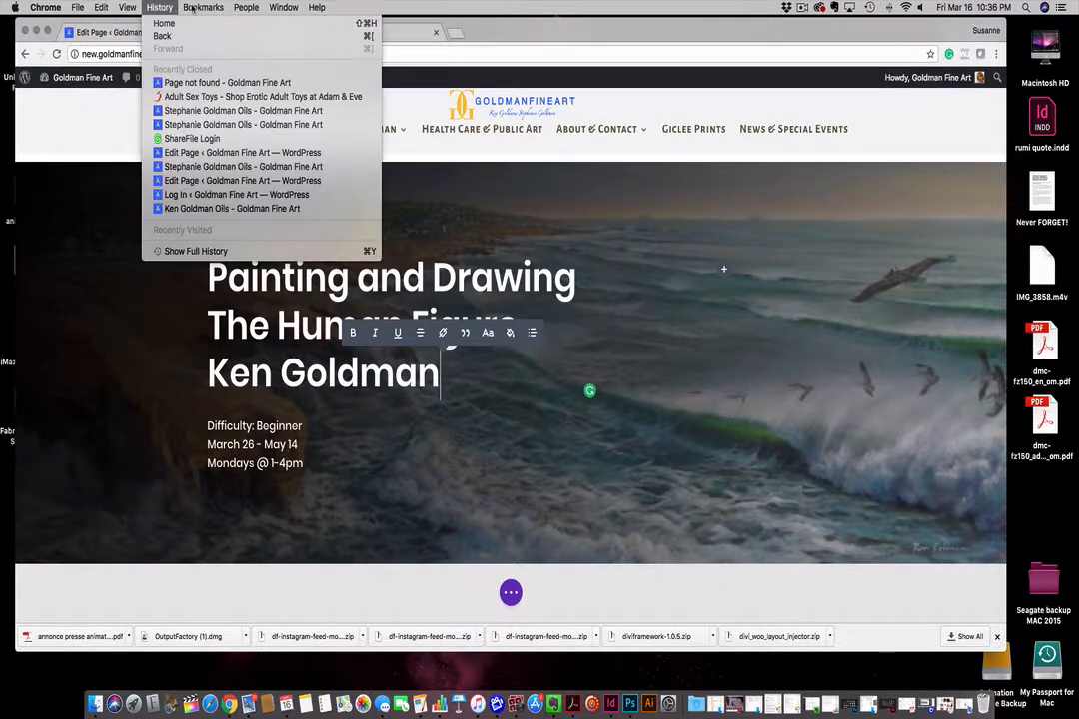
mouse_move(226, 8)
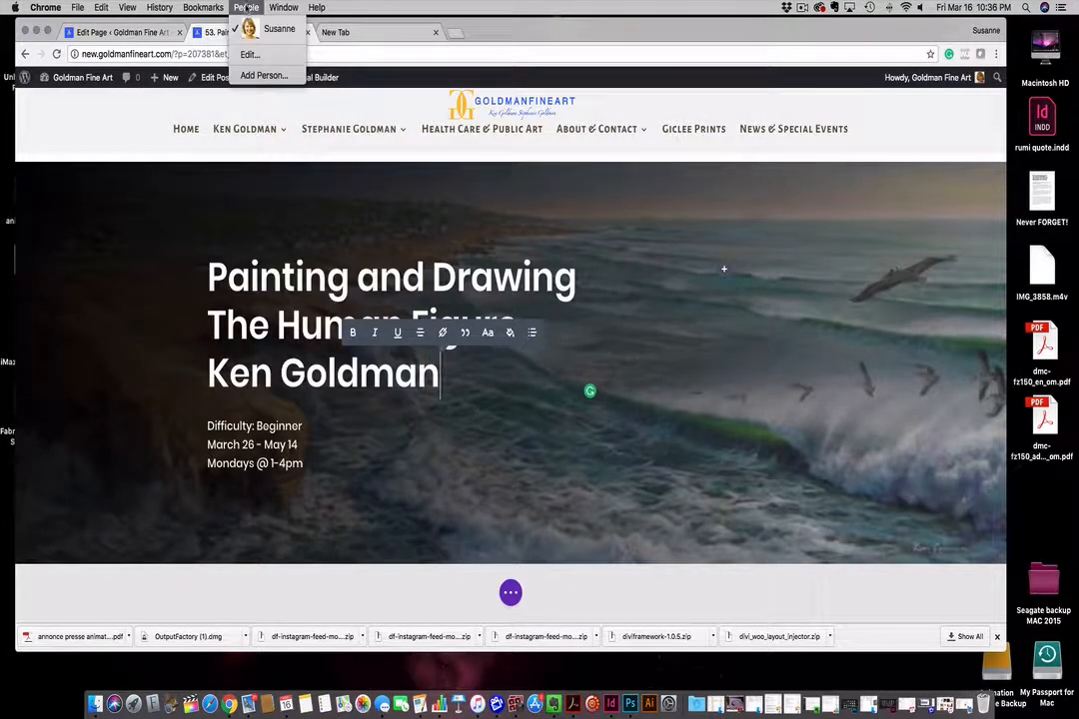
mouse_move(283, 7)
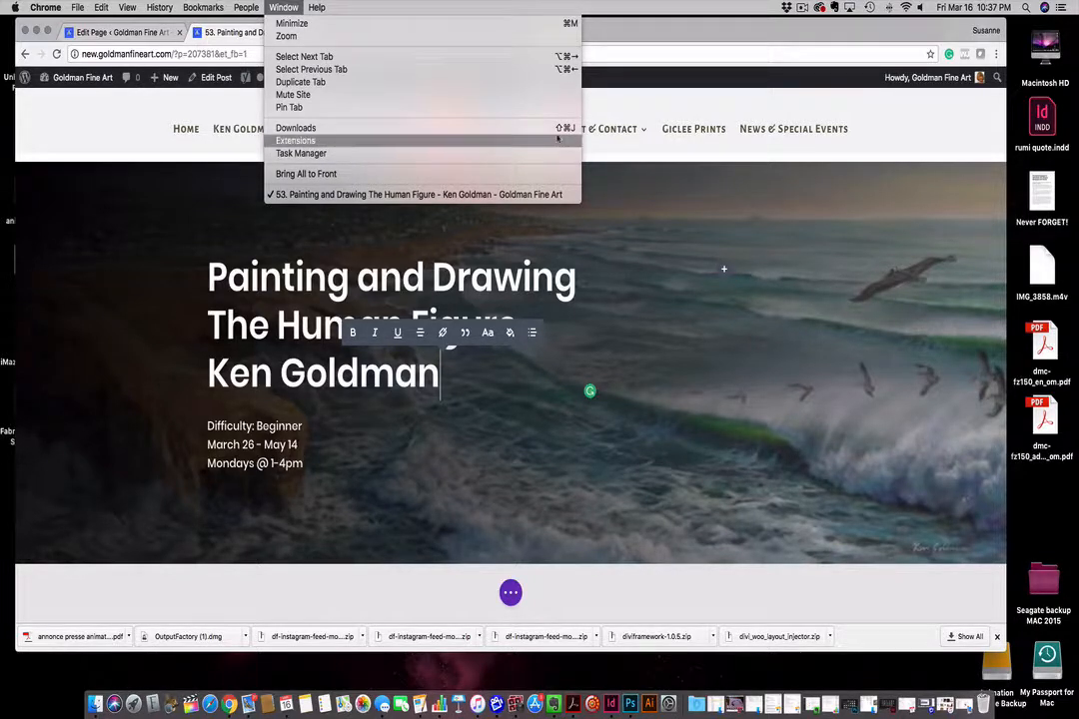
click(658, 5)
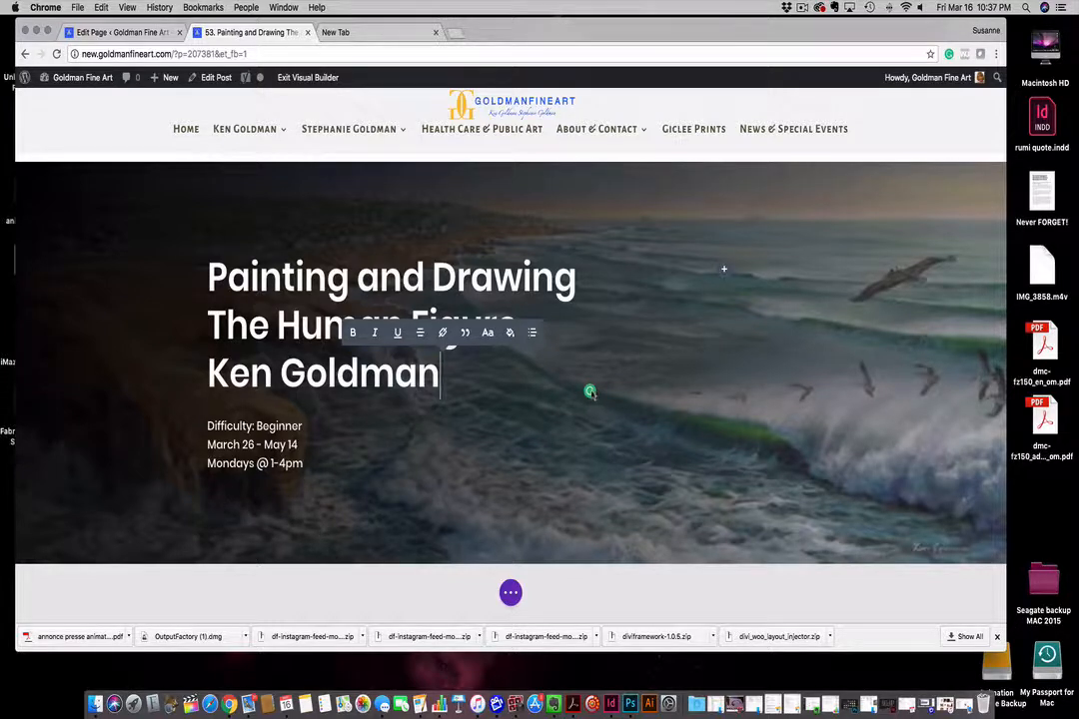
mouse_move(590, 411)
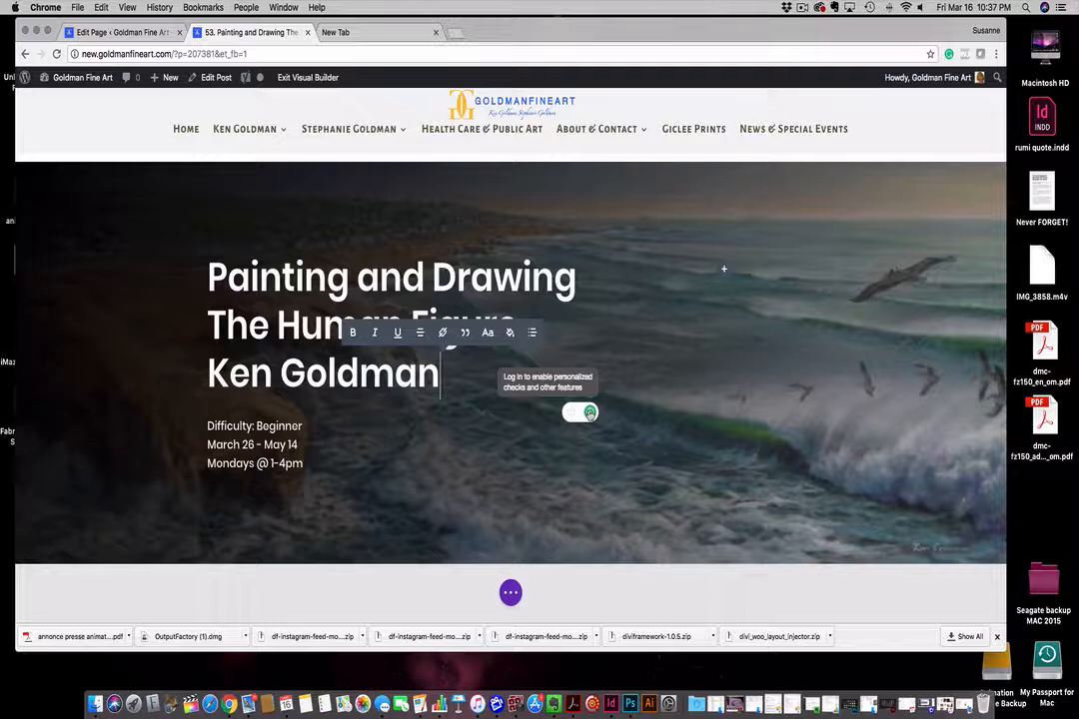
click(658, 382)
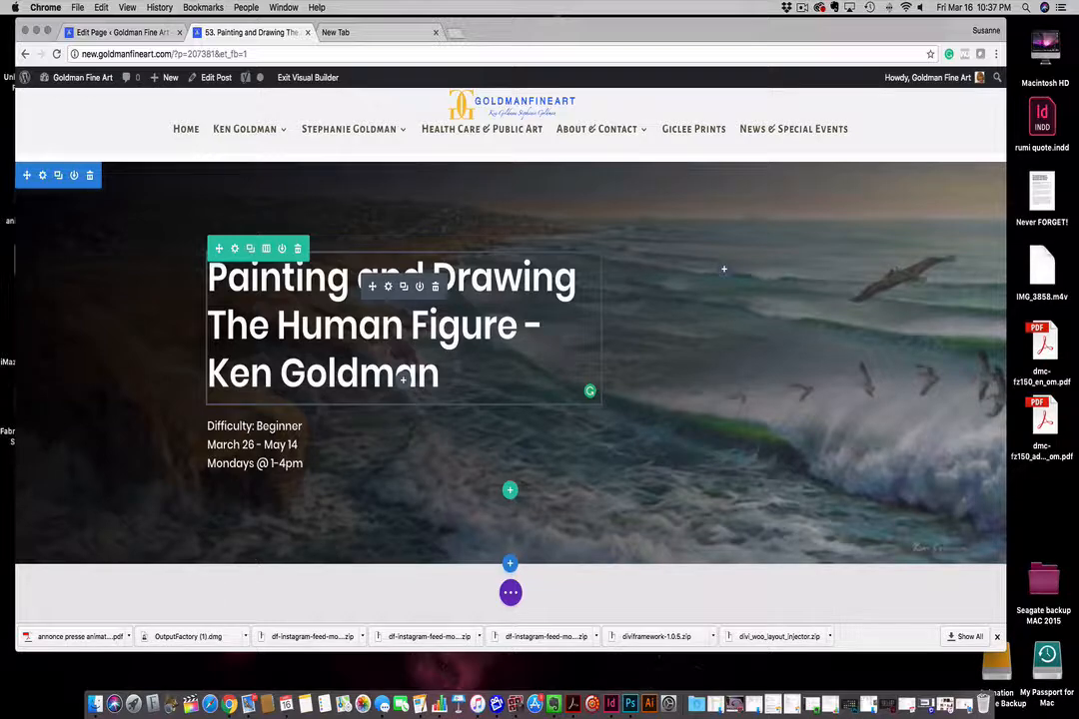
Review the class post's sections from the course overview and outline through the seat price, tickets button and browse button
scroll(400, 306, down, 10)
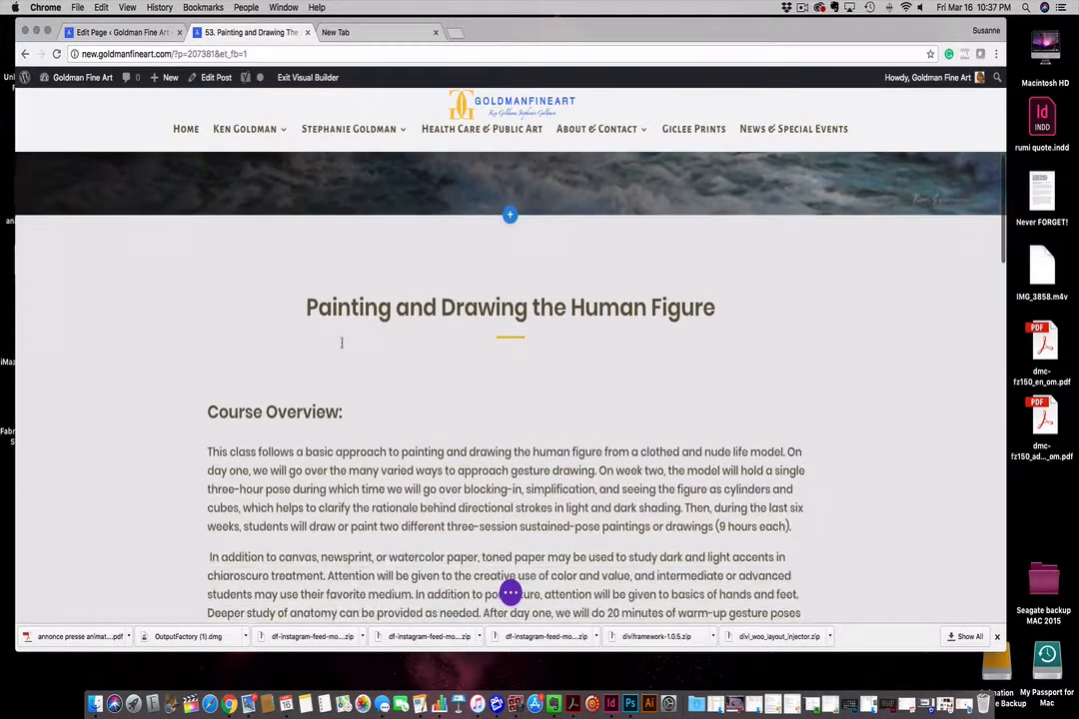
scroll(341, 344, down, 8)
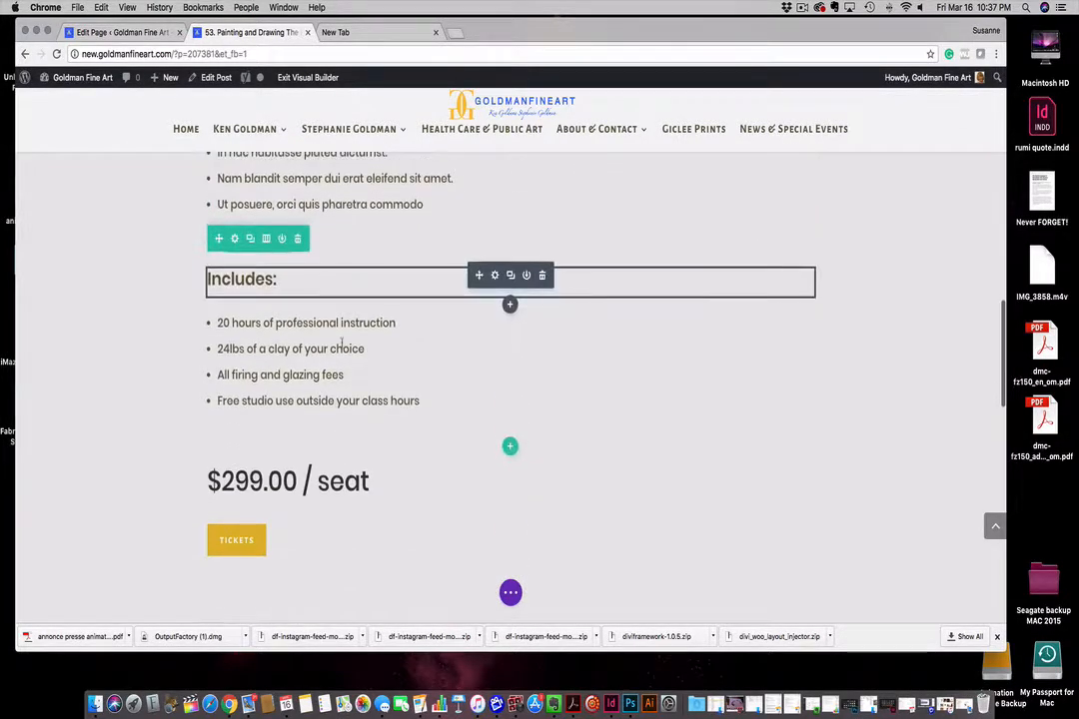
scroll(341, 342, down, 10)
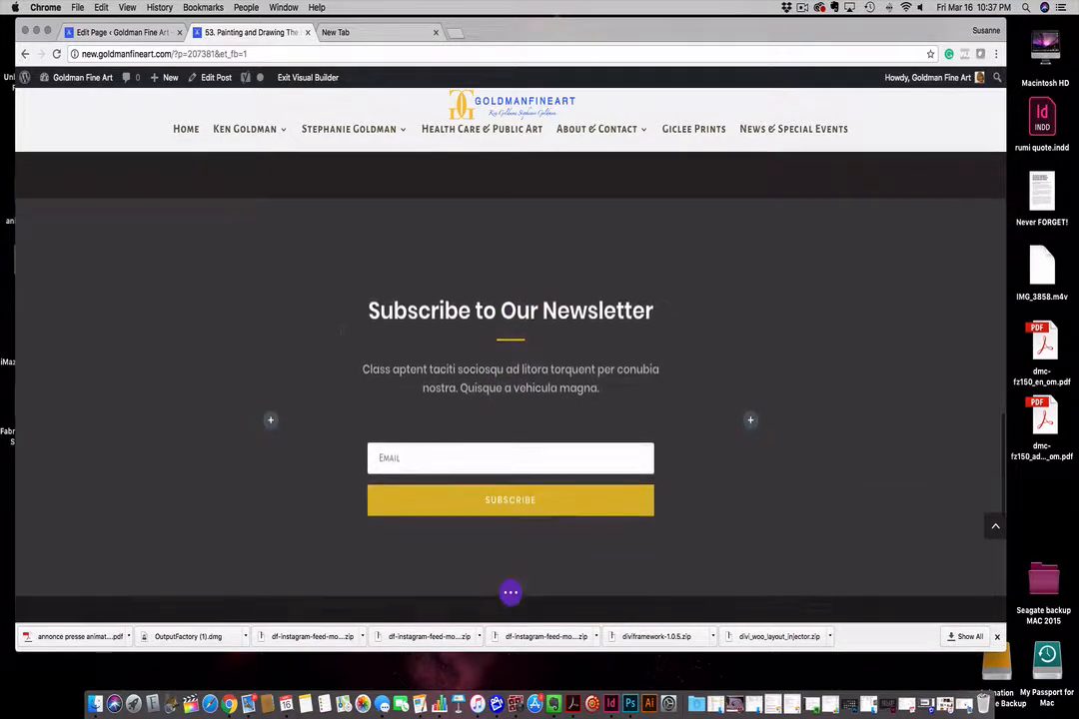
scroll(341, 342, up, 18)
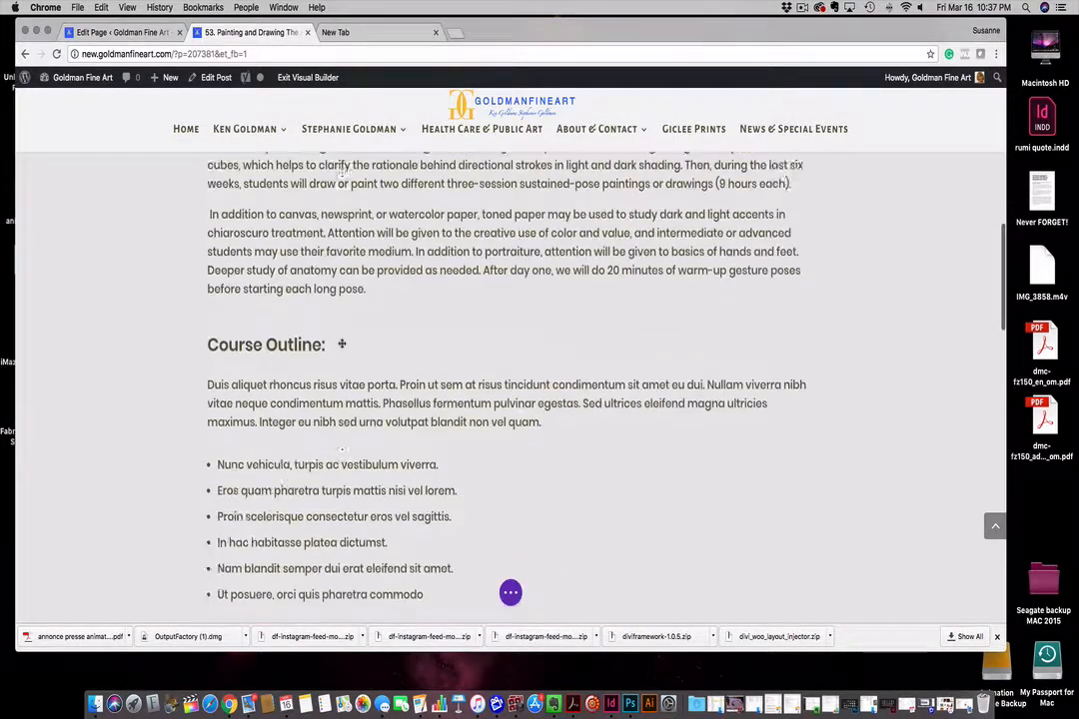
mouse_move(341, 342)
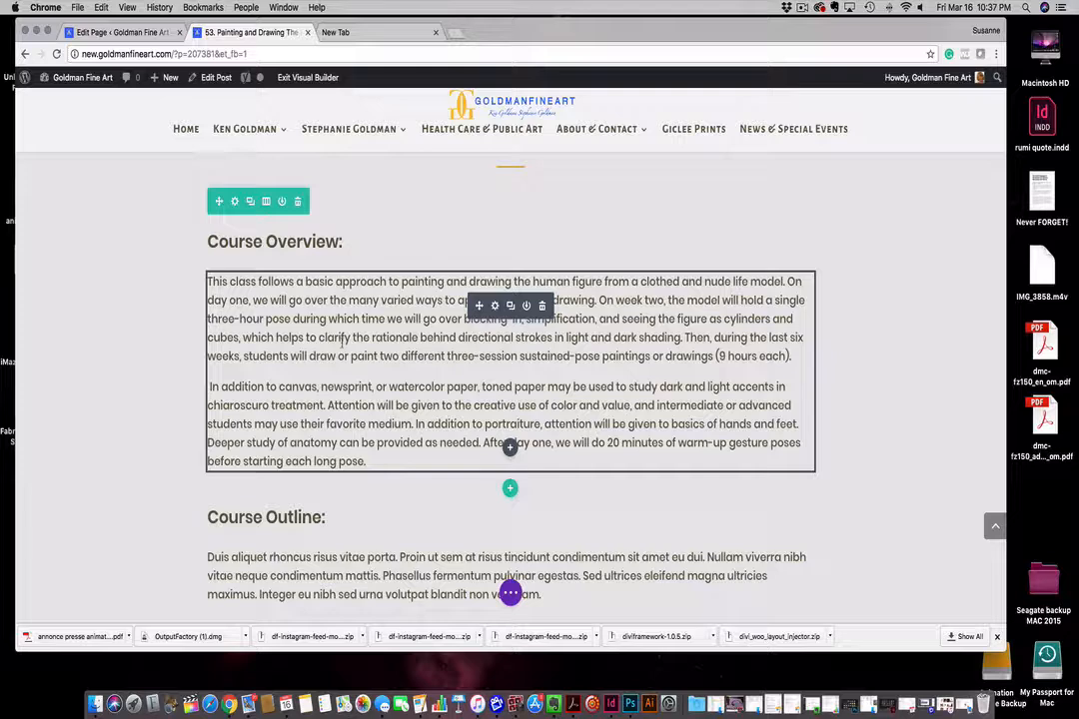
scroll(377, 359, down, 5)
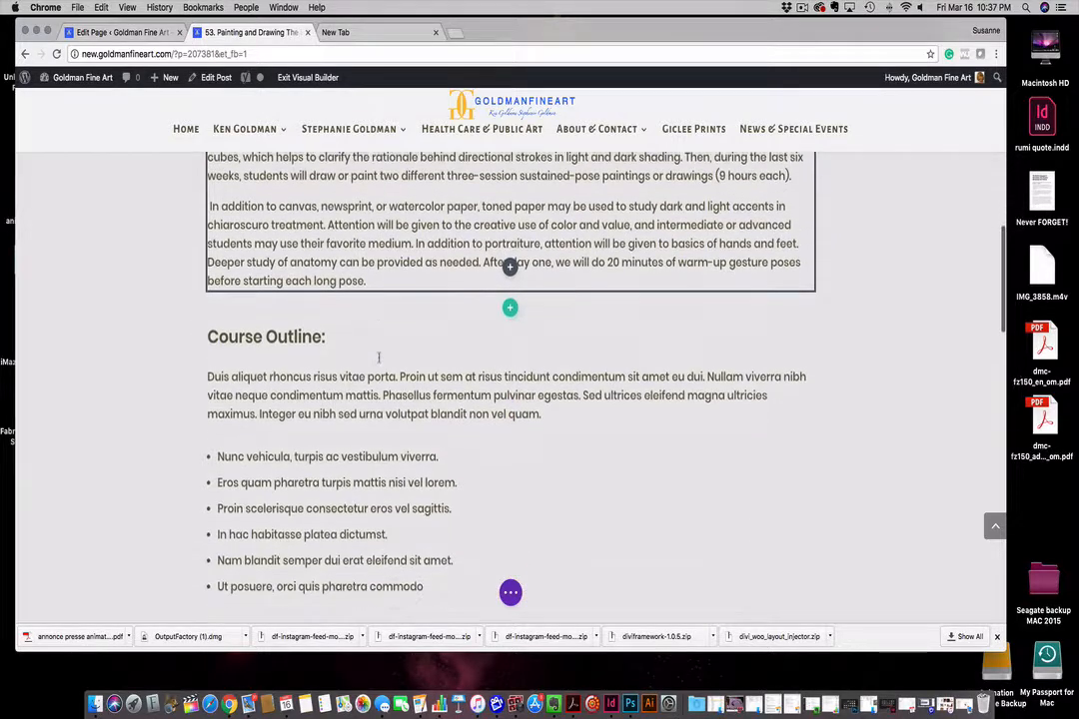
scroll(378, 358, down, 1)
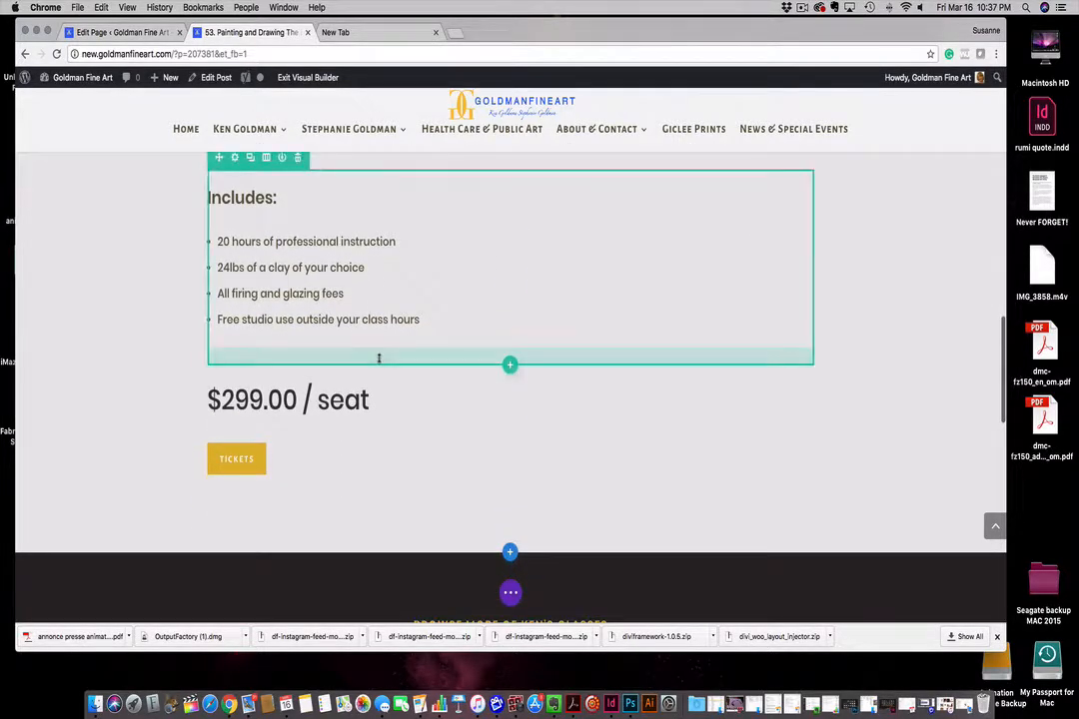
scroll(378, 357, down, 3)
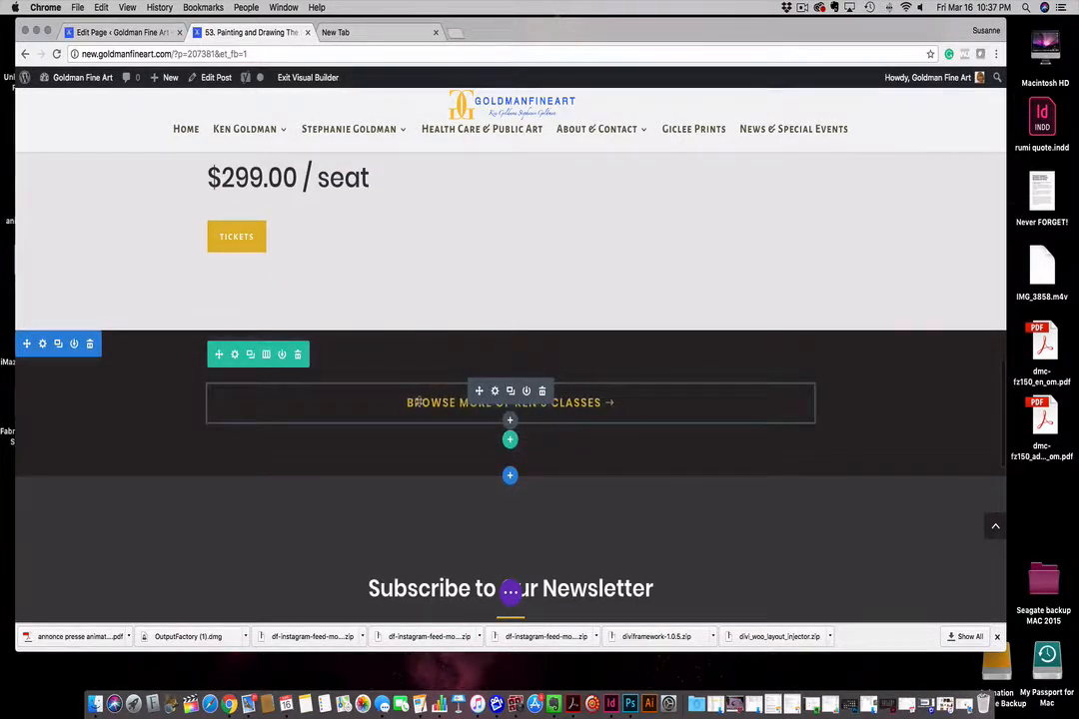
Check the Classes & Workshops page again and examine the newsletter subscription section at the end of the class post
click(128, 33)
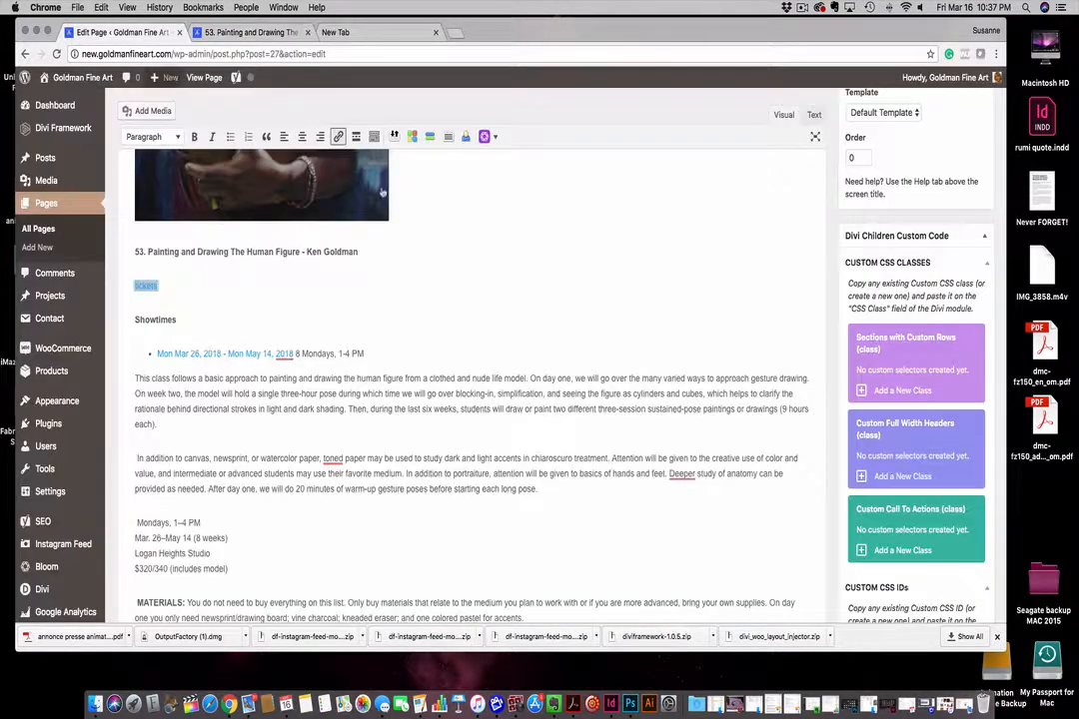
scroll(513, 248, up, 5)
scroll(391, 270, up, 1)
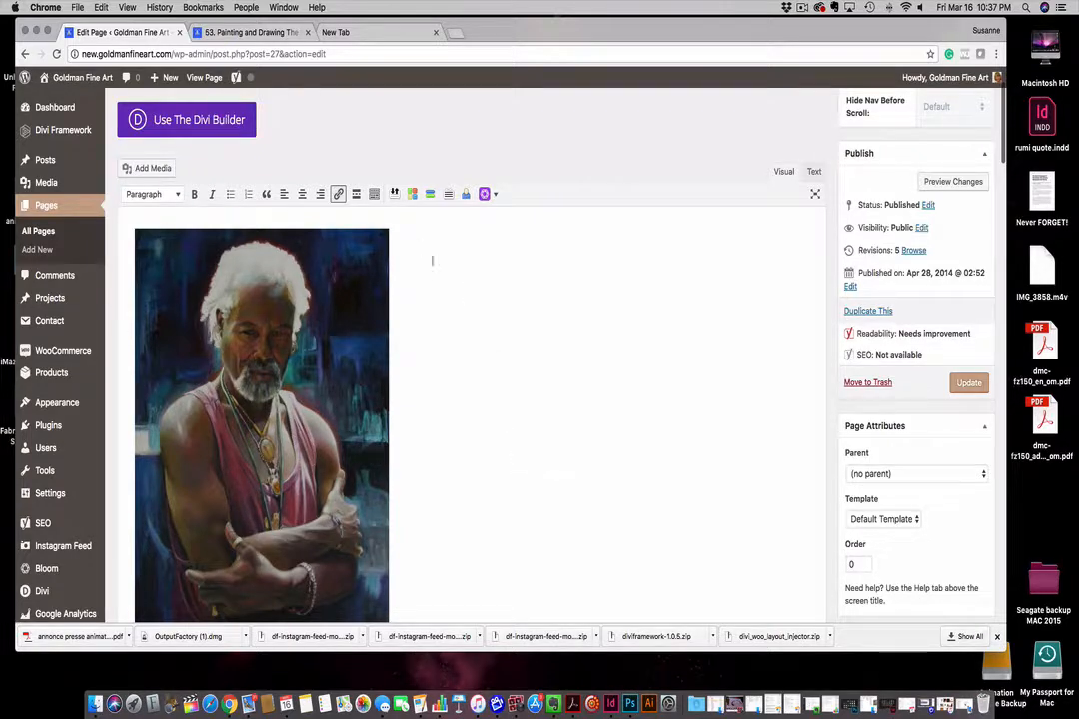
click(245, 32)
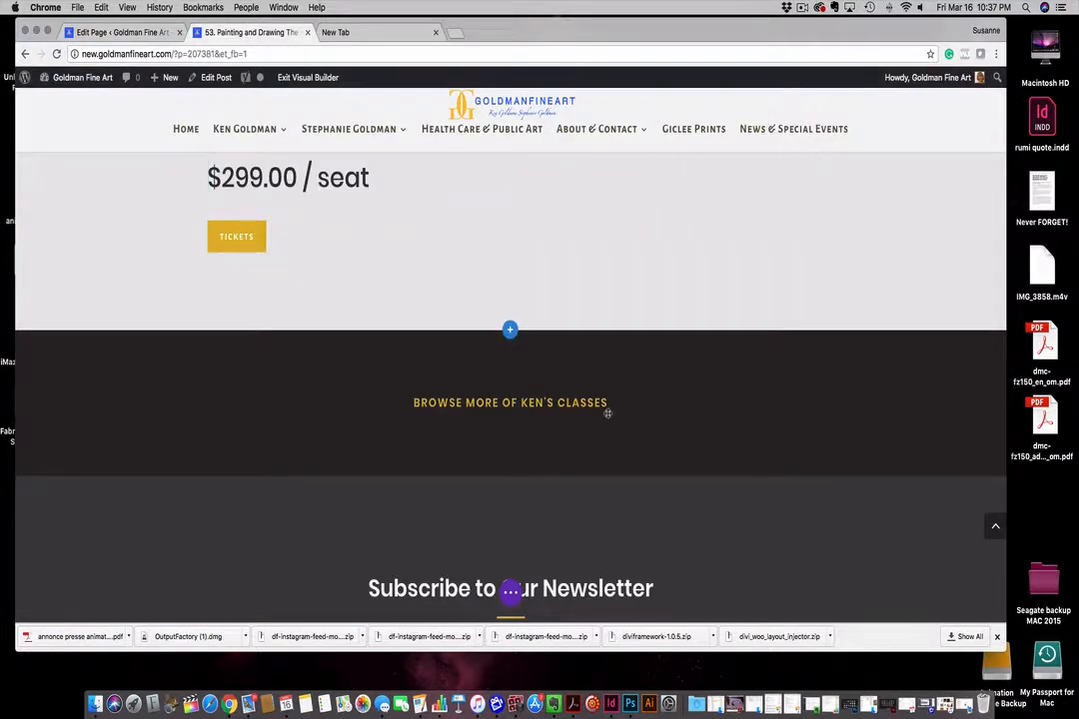
scroll(608, 413, down, 3)
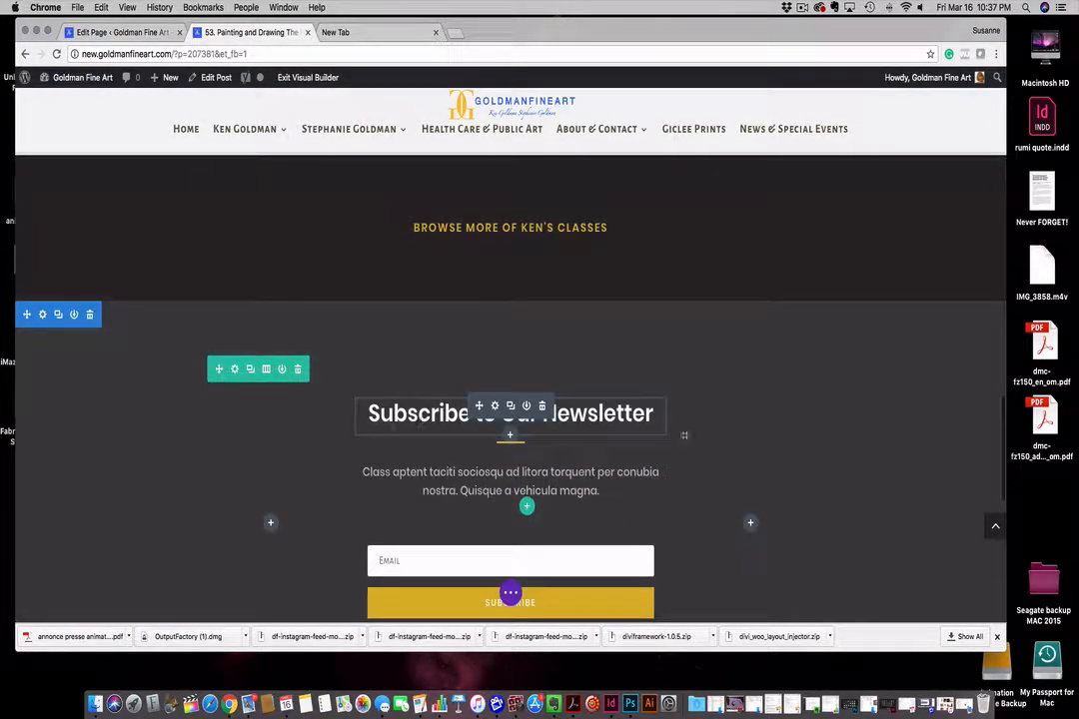
scroll(512, 417, down, 2)
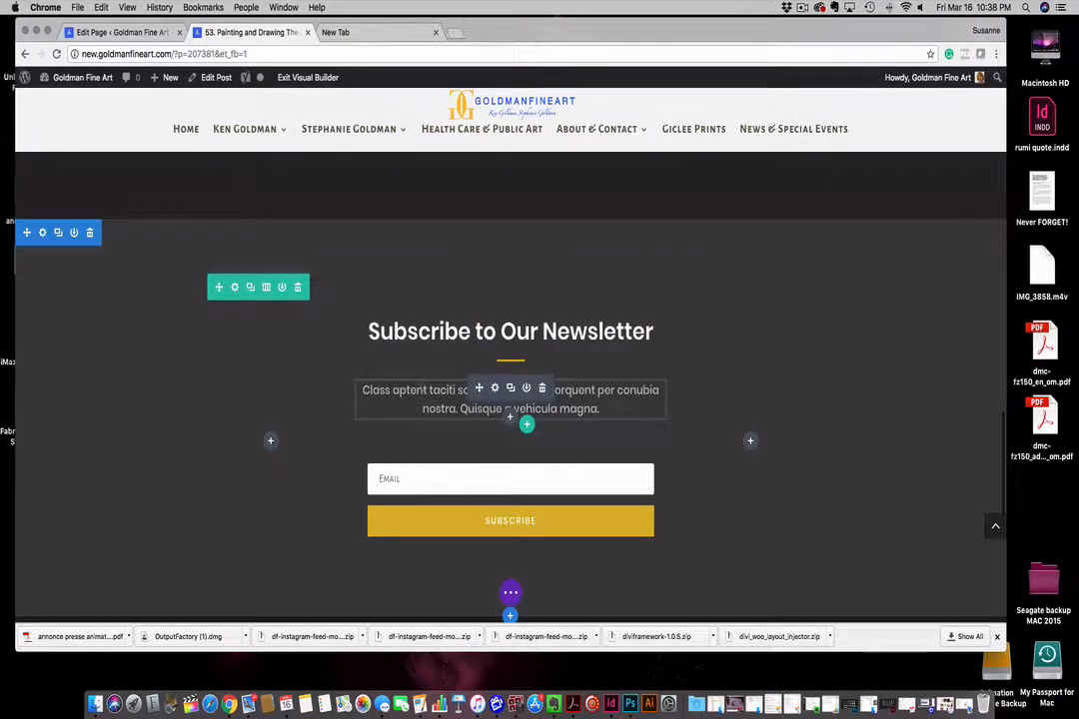
scroll(417, 397, down, 2)
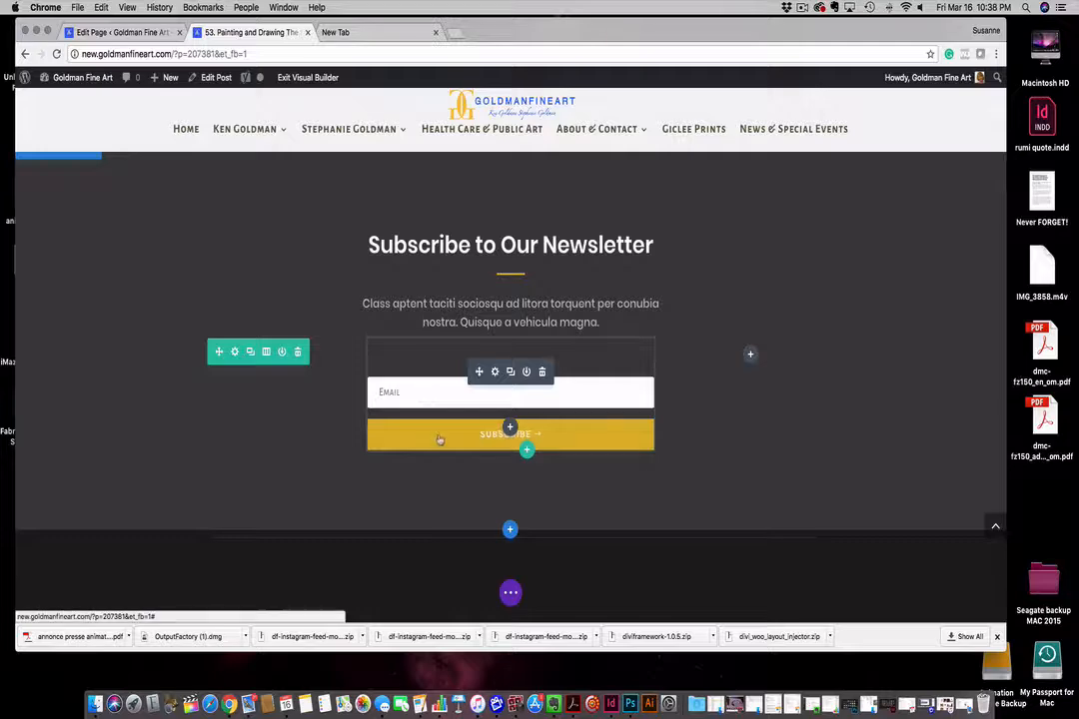
Open the Facebook icon's account URL setting in the footer's social media follow module
scroll(815, 468, down, 5)
scroll(815, 467, up, 3)
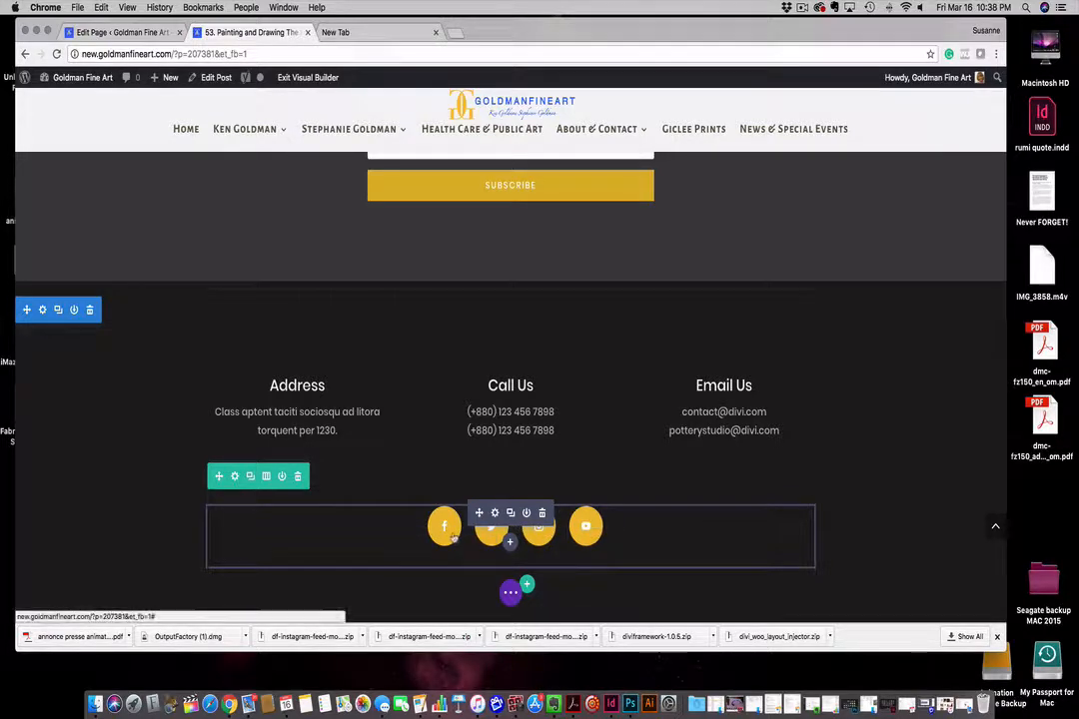
scroll(635, 537, down, 5)
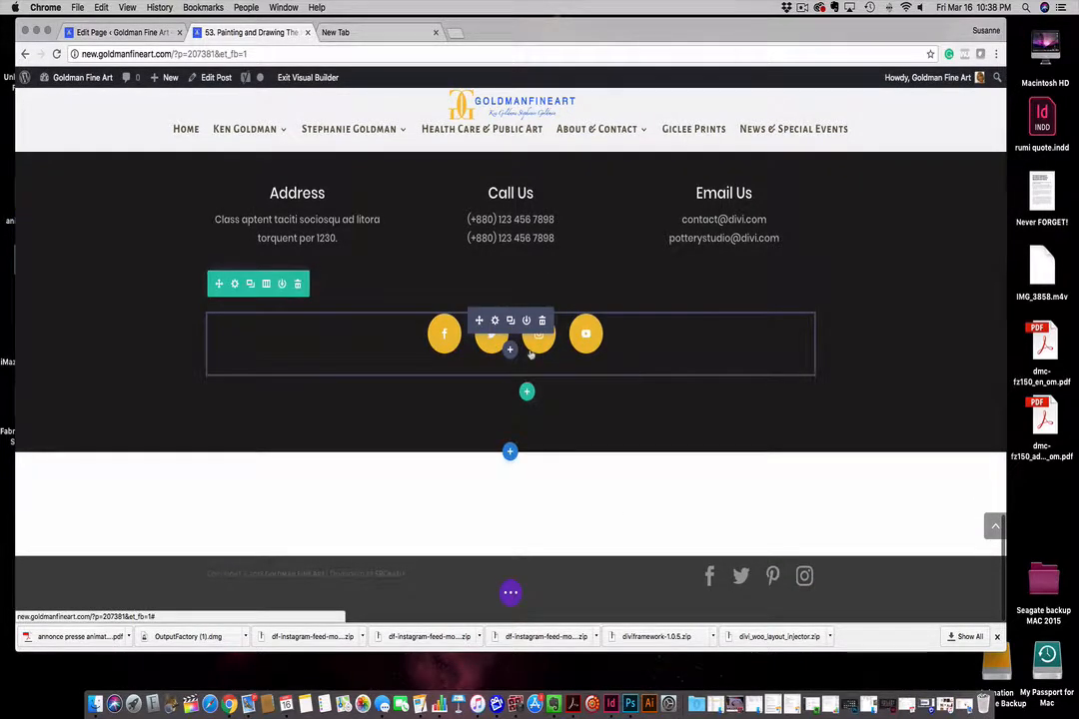
scroll(520, 360, up, 1)
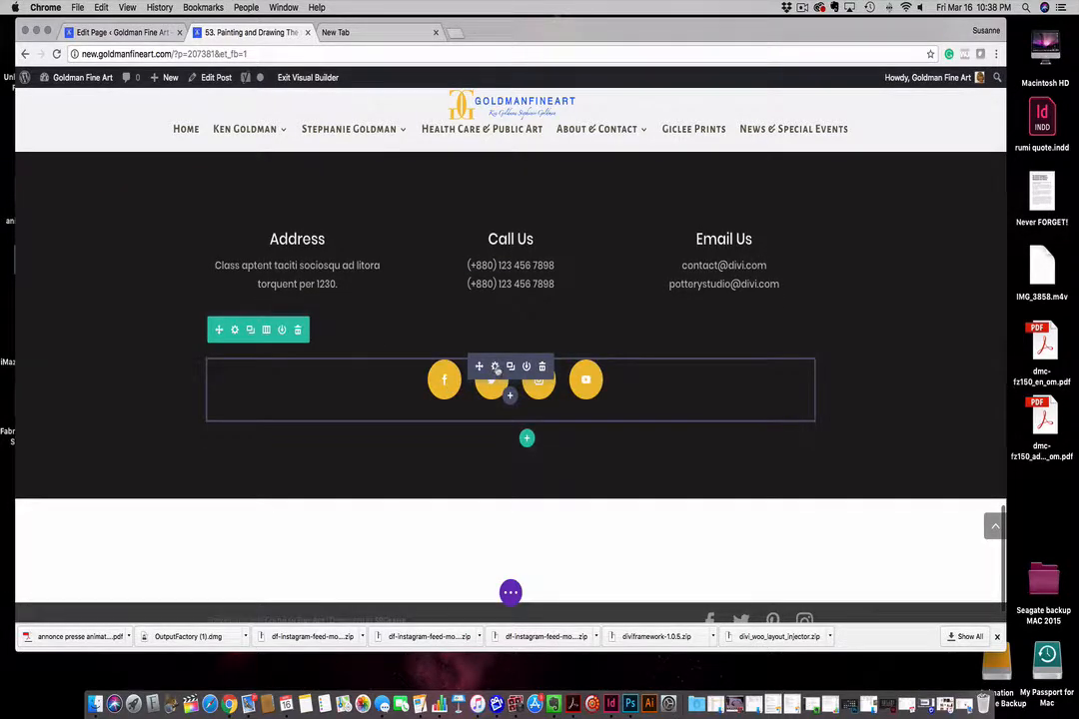
click(480, 366)
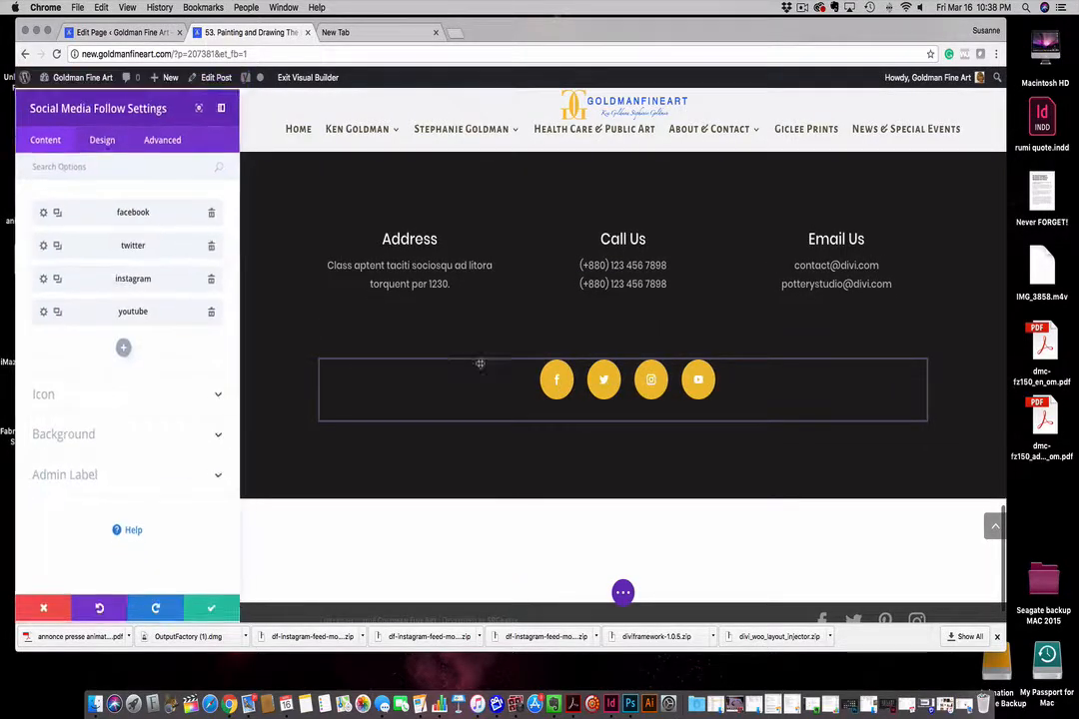
click(43, 213)
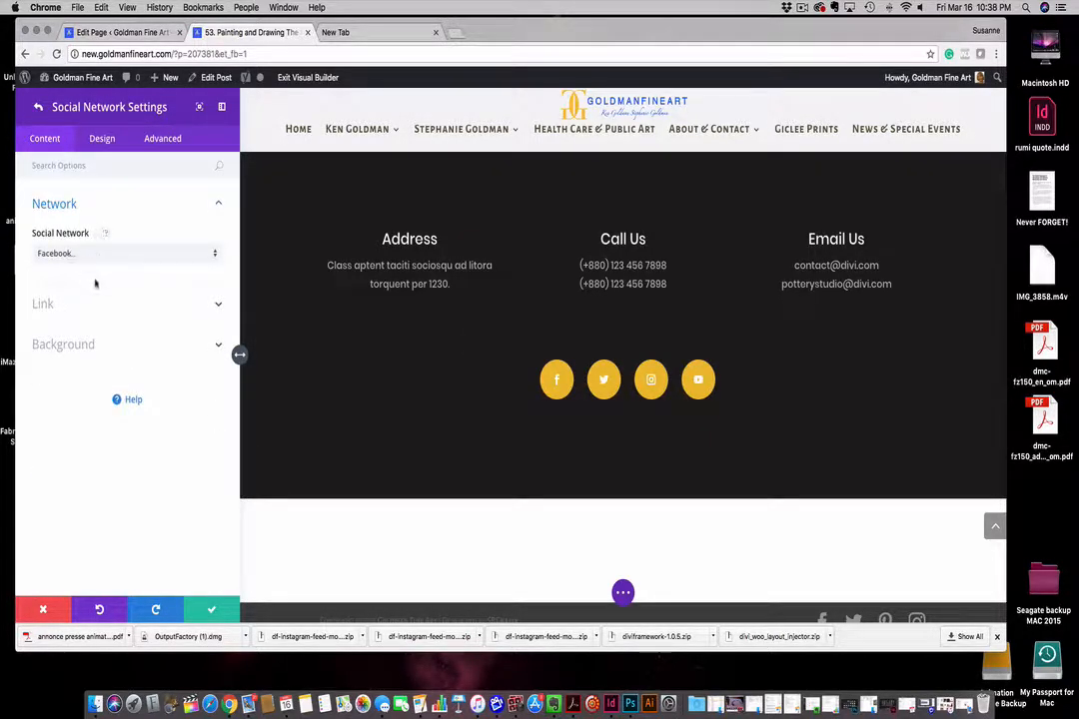
click(218, 305)
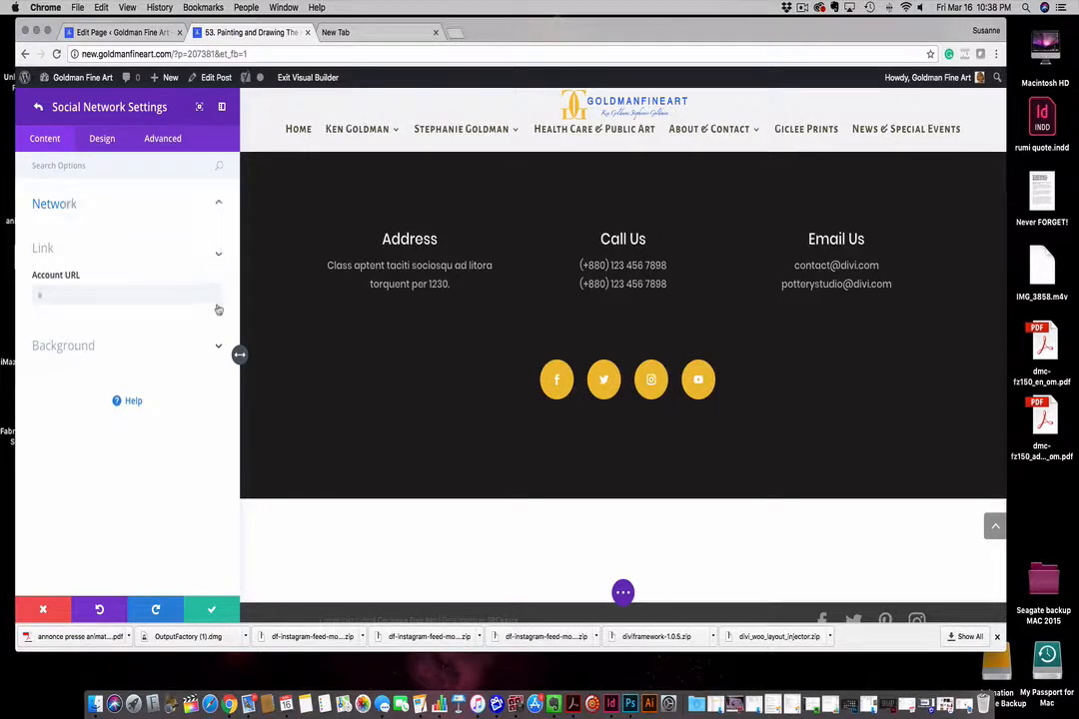
click(50, 300)
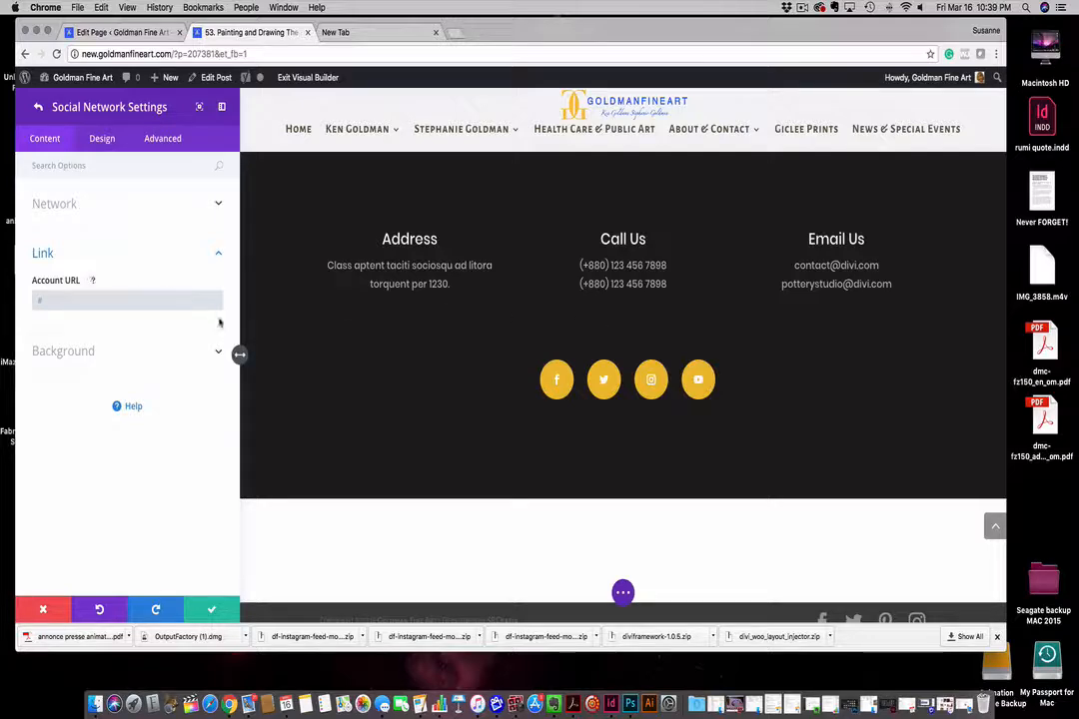
Look over the class post from its title to the footer and close the Facebook network settings
scroll(469, 270, up, 15)
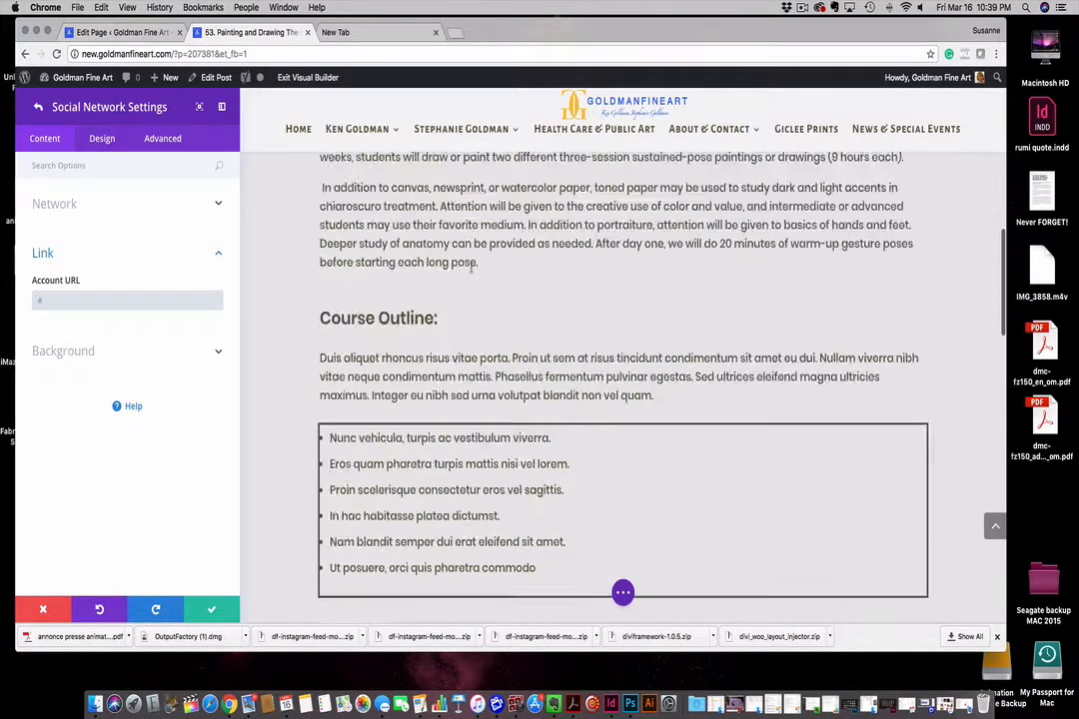
scroll(469, 264, up, 10)
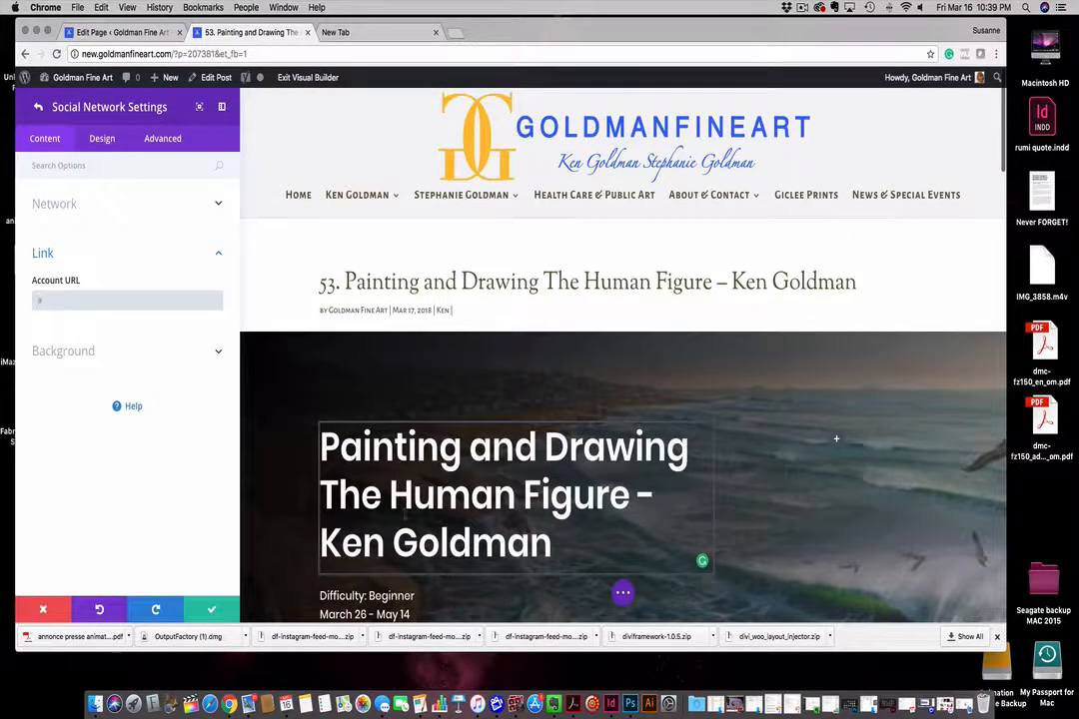
scroll(428, 532, down, 20)
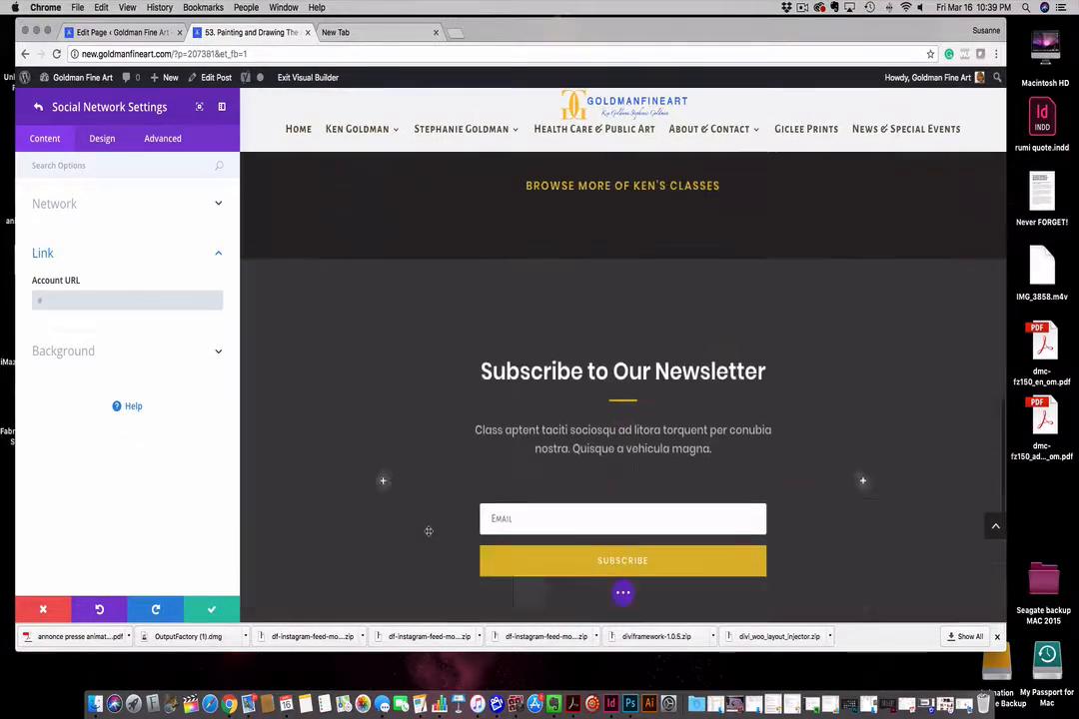
scroll(430, 530, down, 4)
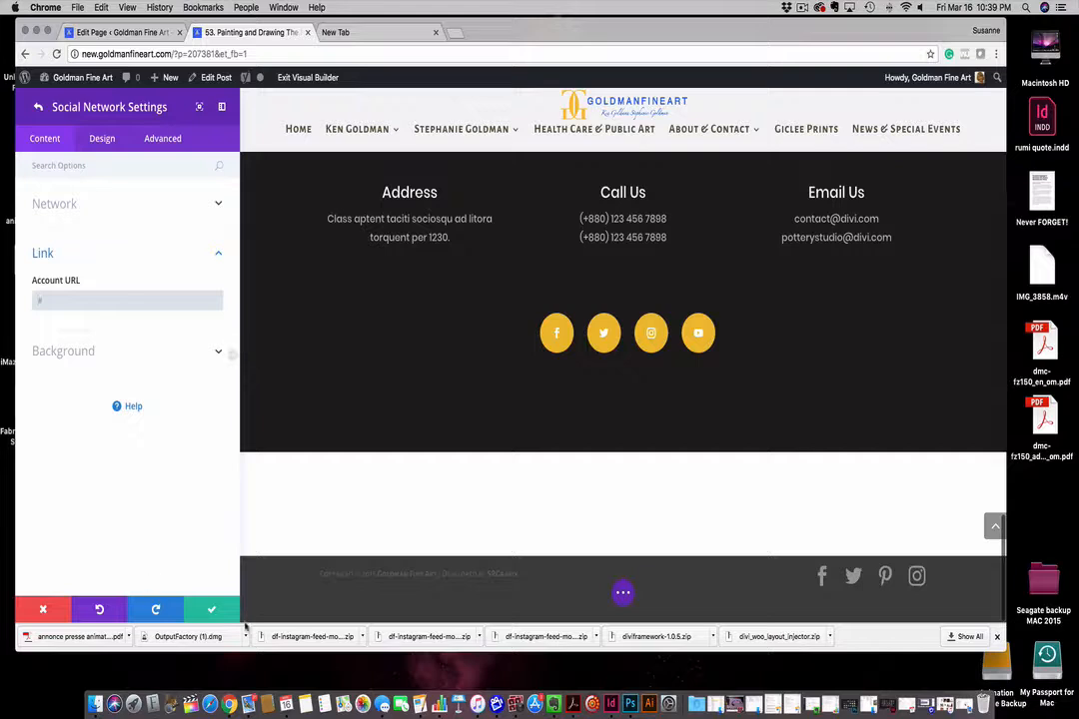
click(212, 611)
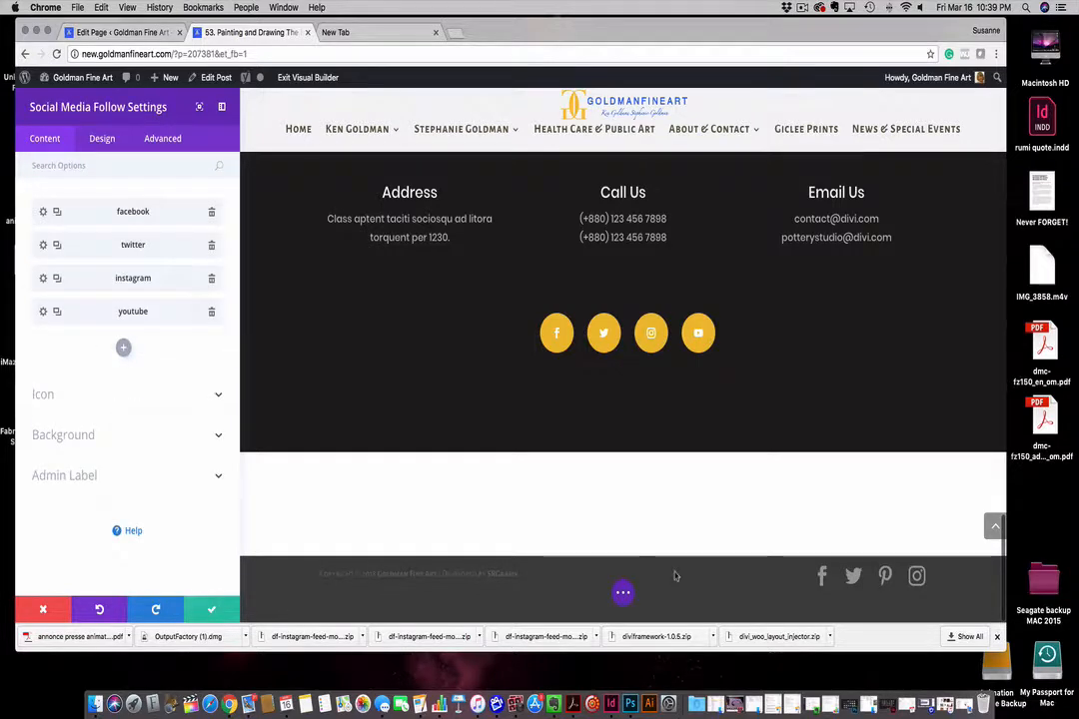
Publish the class post from the Visual Builder and open it in the backend editor
click(622, 593)
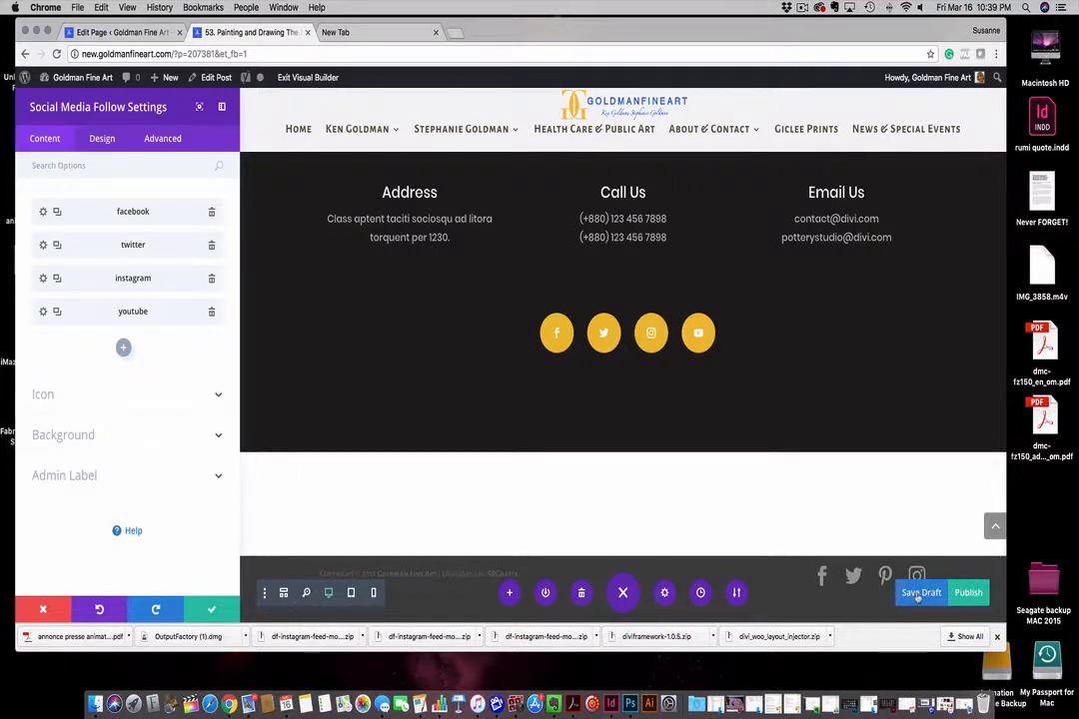
click(971, 593)
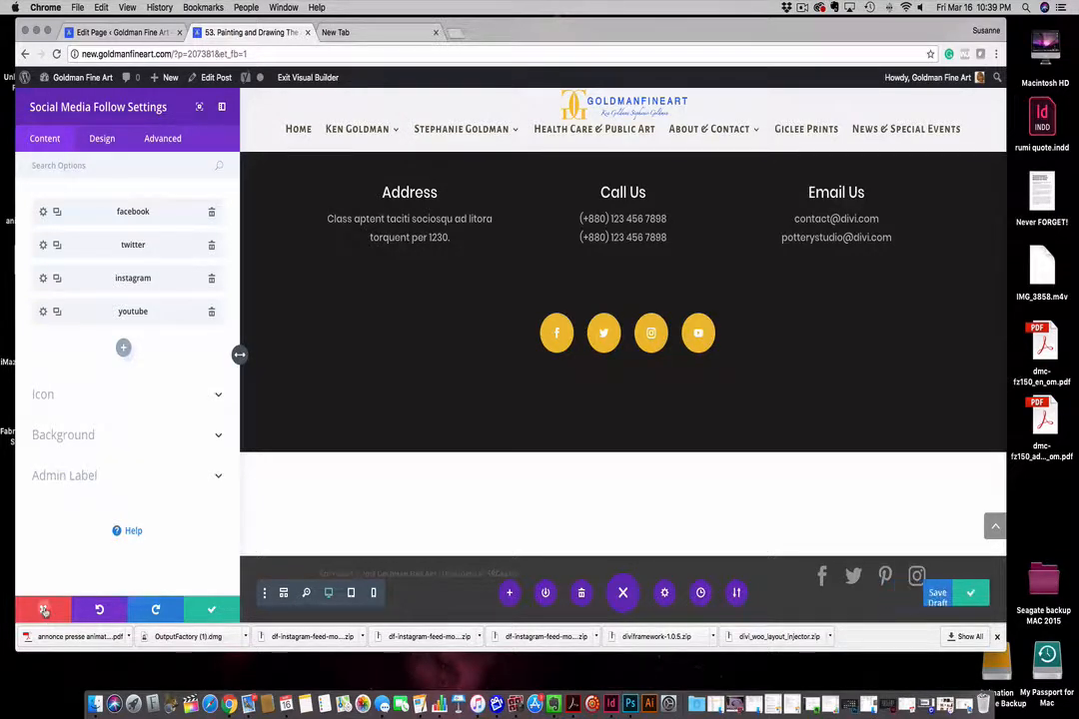
click(44, 610)
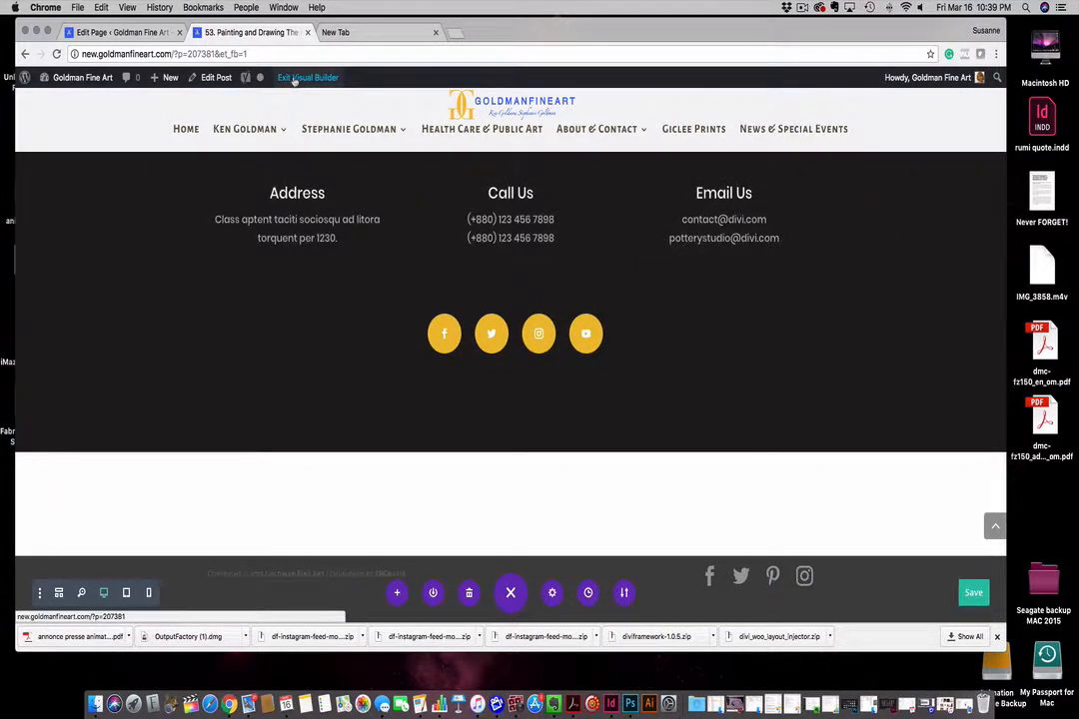
click(294, 79)
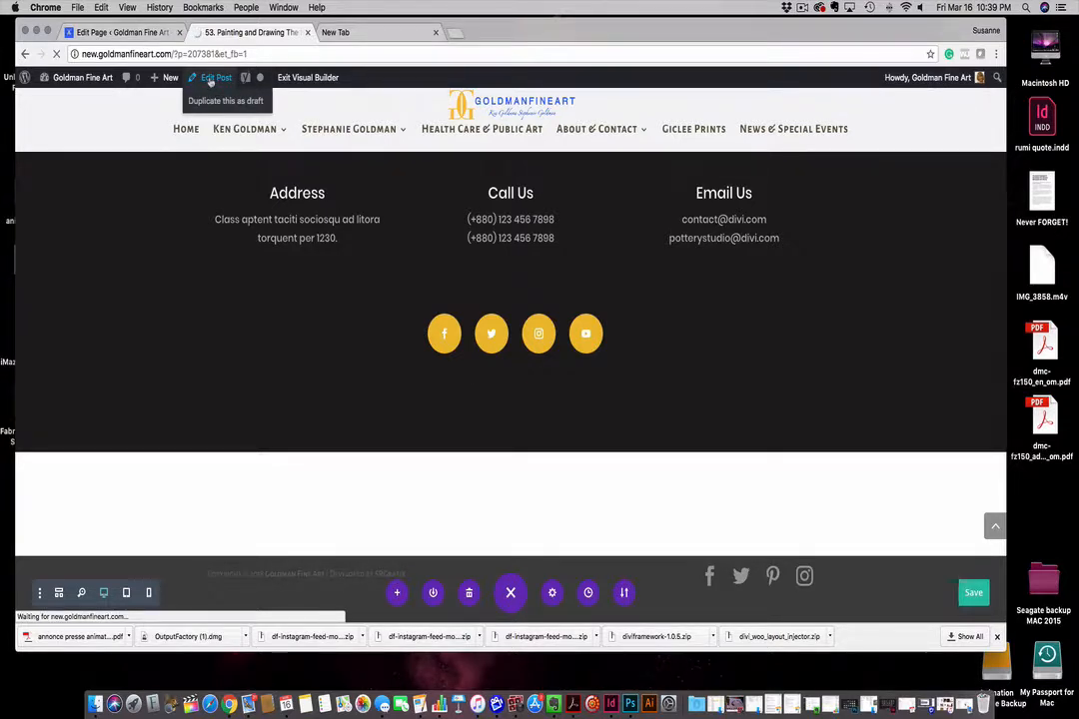
click(211, 79)
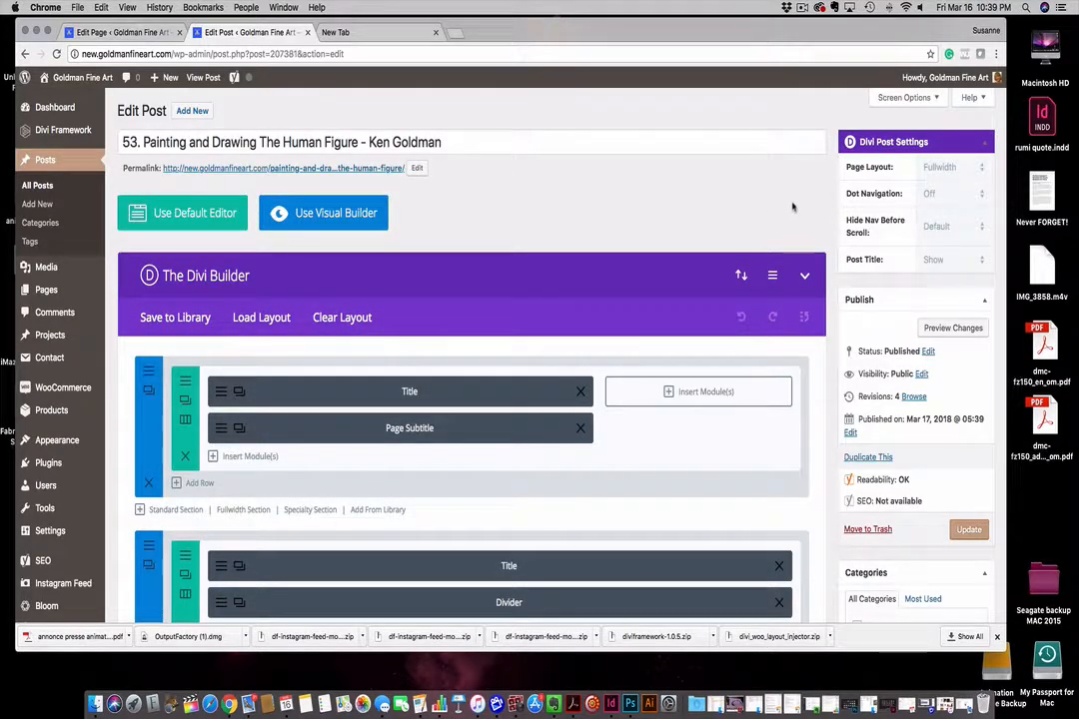
Set the Post Title option in the Divi post settings to Hide and update the post
scroll(784, 207, down, 2)
scroll(779, 207, down, 3)
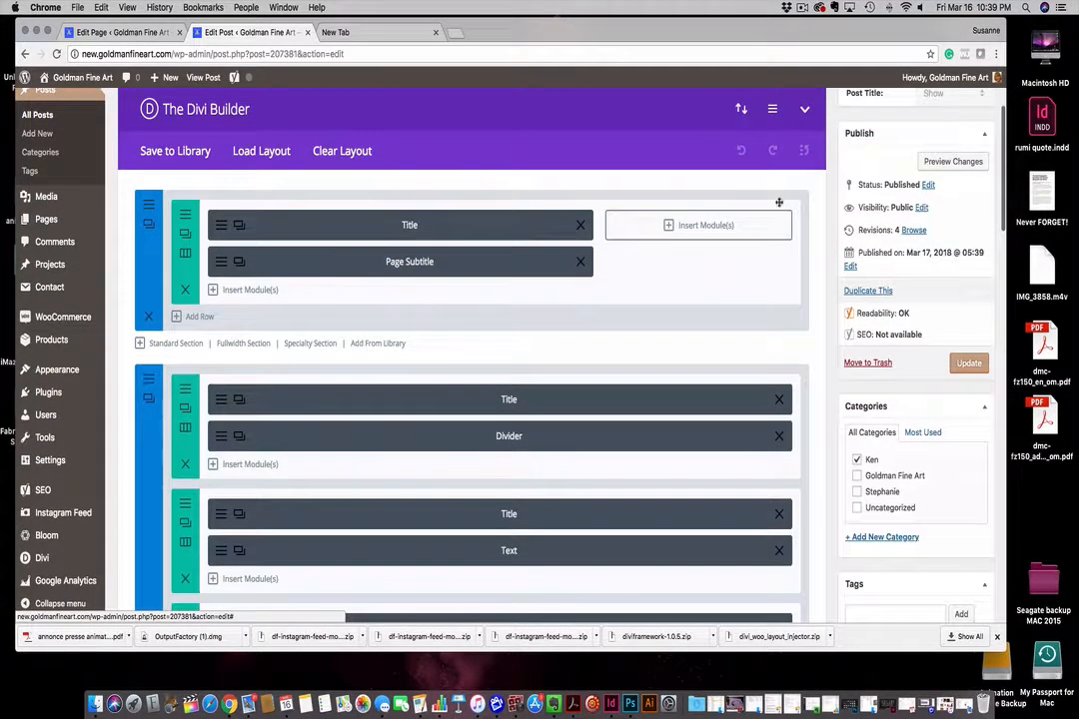
scroll(778, 205, up, 4)
scroll(778, 203, up, 2)
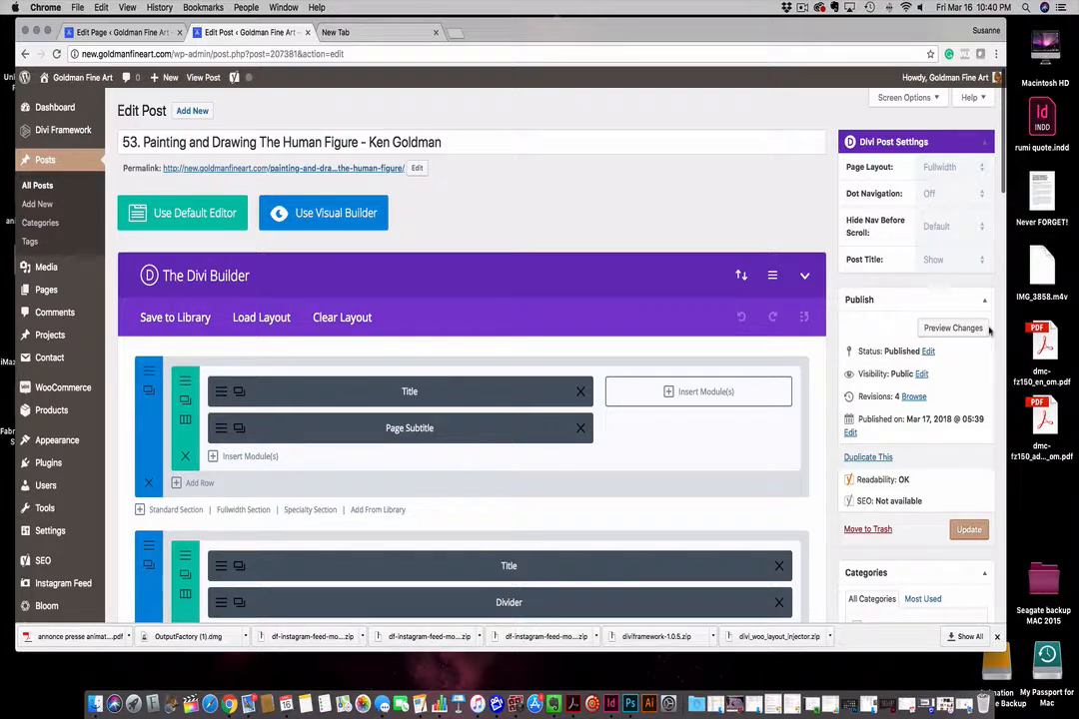
click(982, 263)
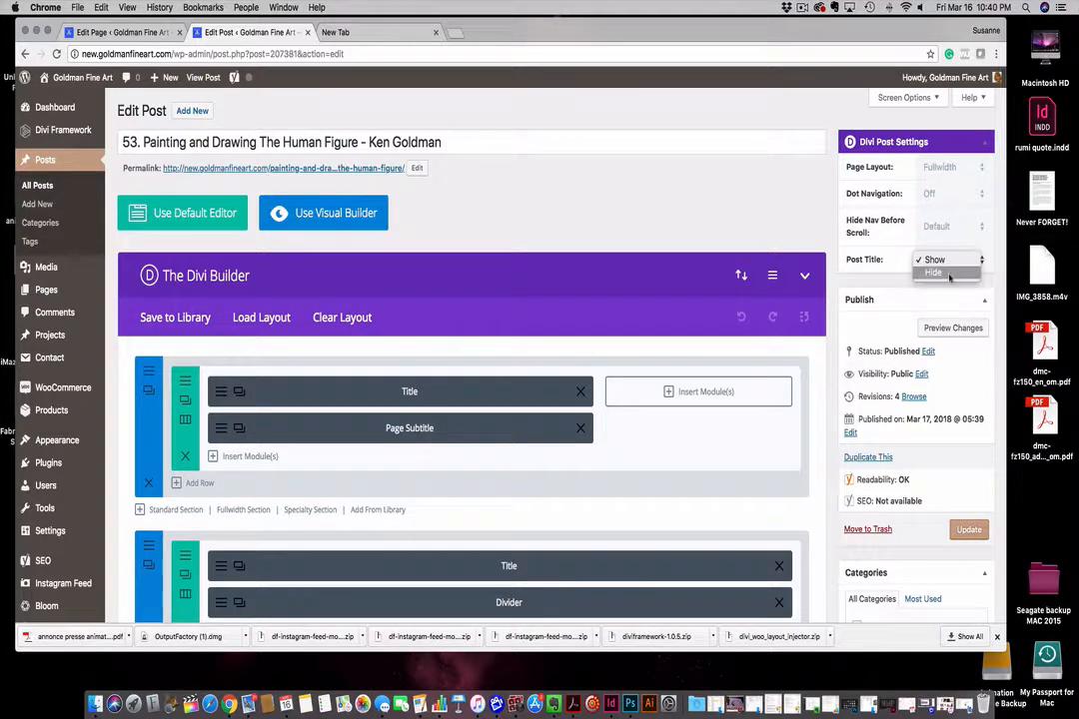
click(951, 277)
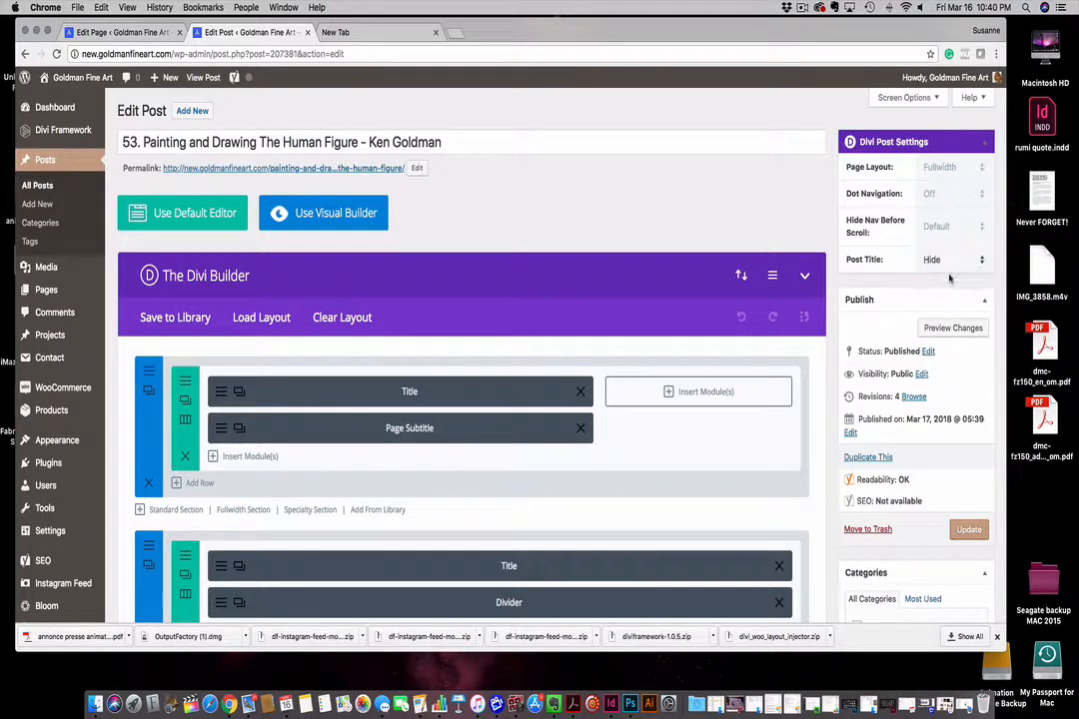
click(970, 529)
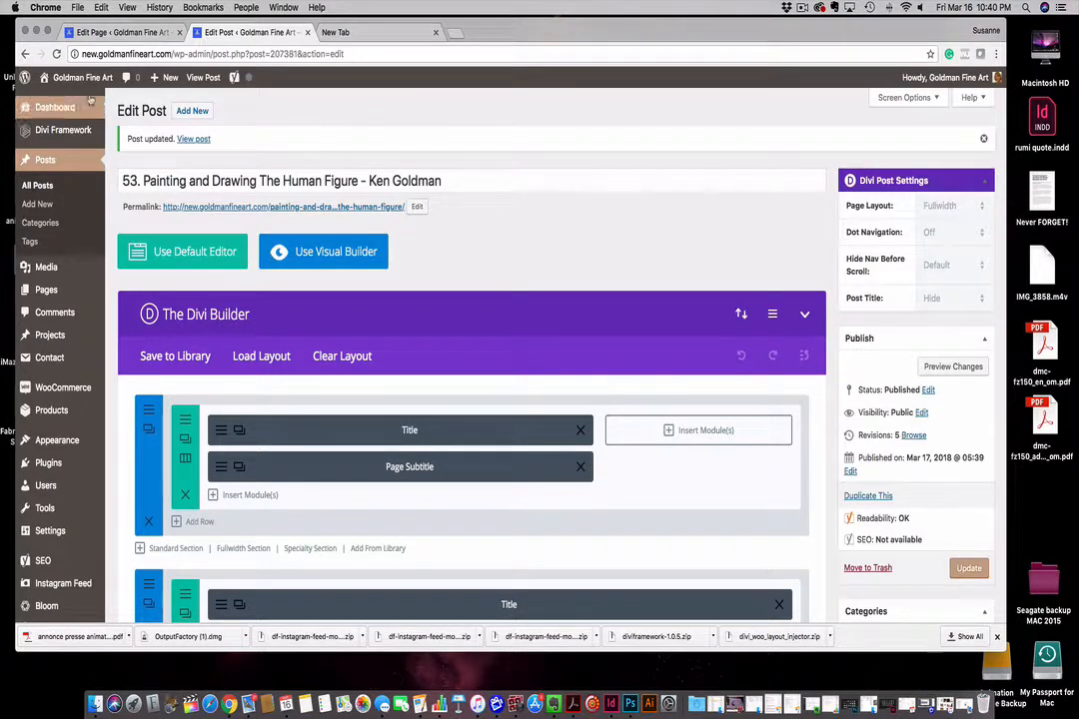
Open the live site in a new tab and go to its News & Special Events page
mouse_move(75, 78)
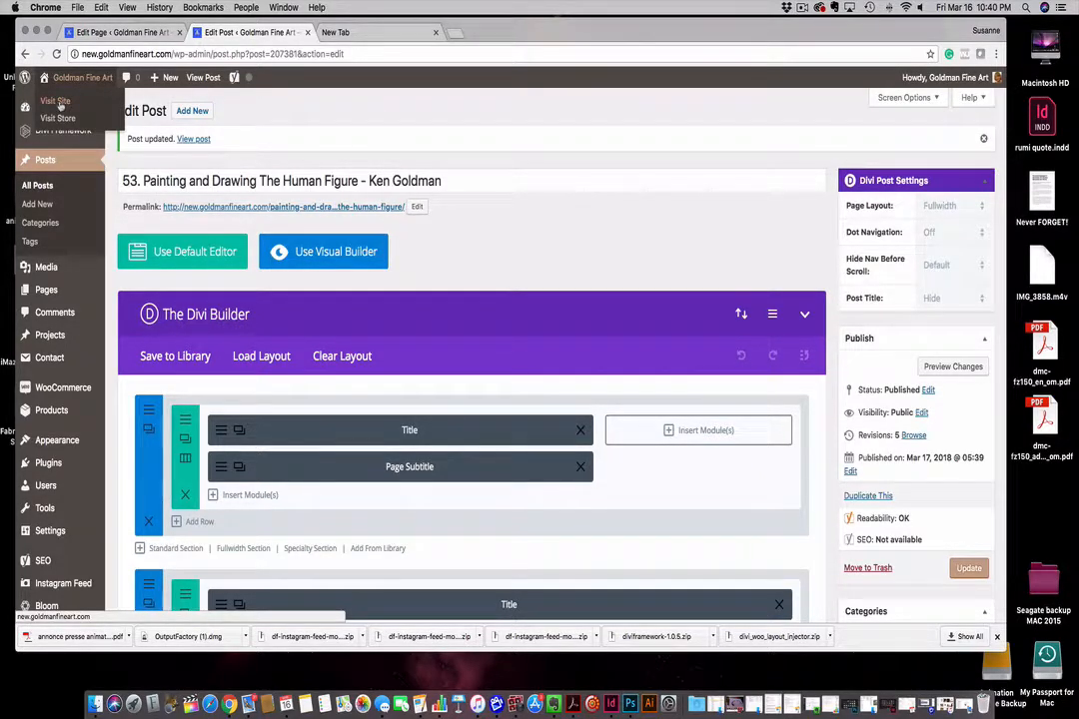
right_click(60, 104)
click(114, 106)
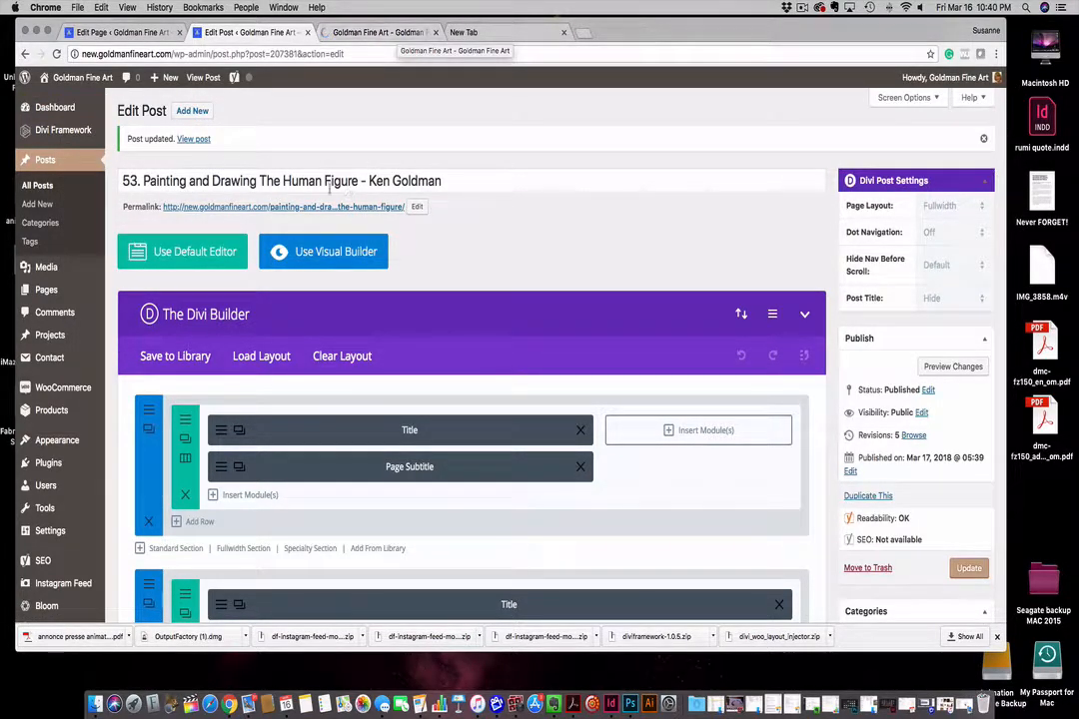
click(393, 34)
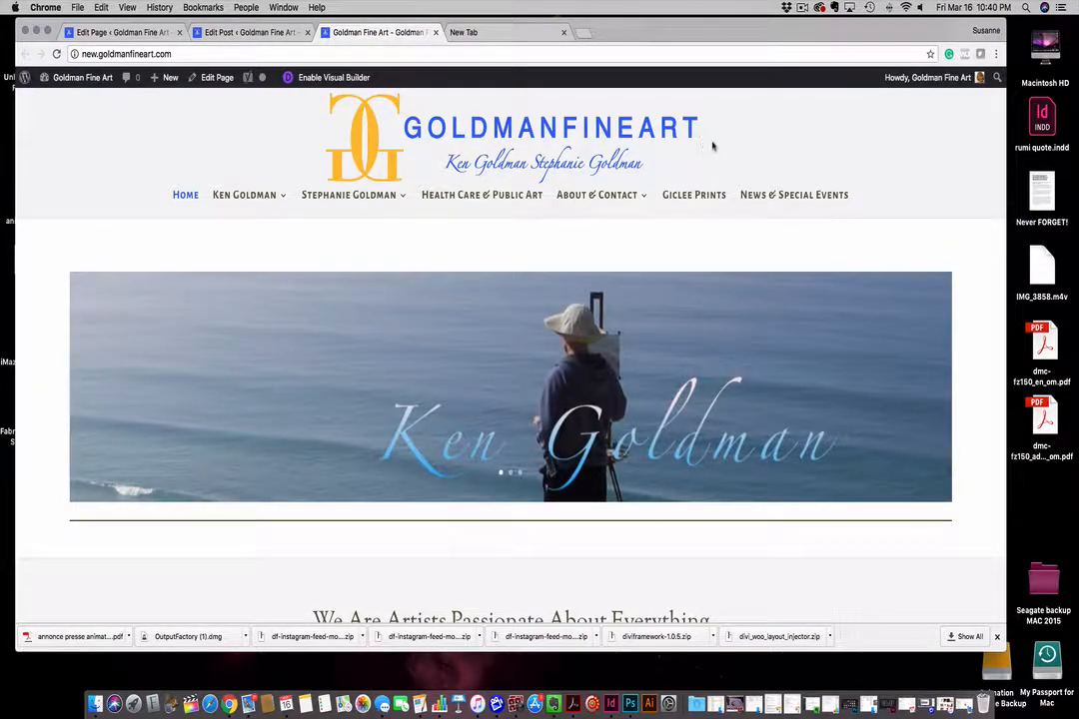
scroll(712, 147, down, 3)
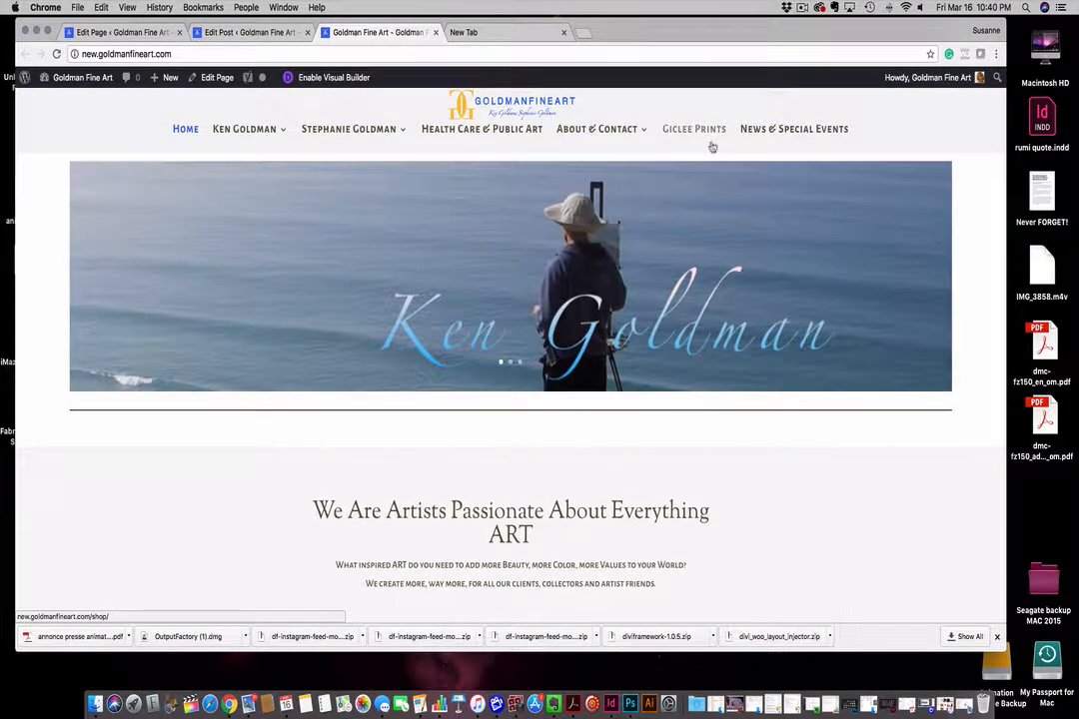
click(796, 130)
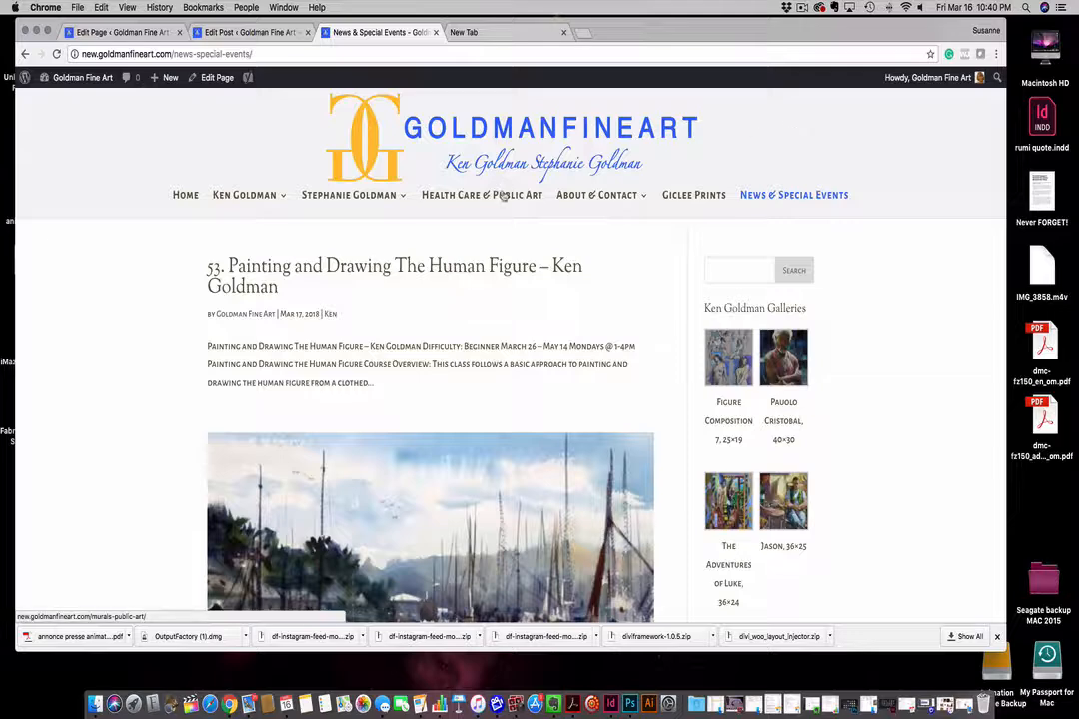
Check how the Painting and Drawing The Human Figure post is listed among the news entries
mouse_move(288, 258)
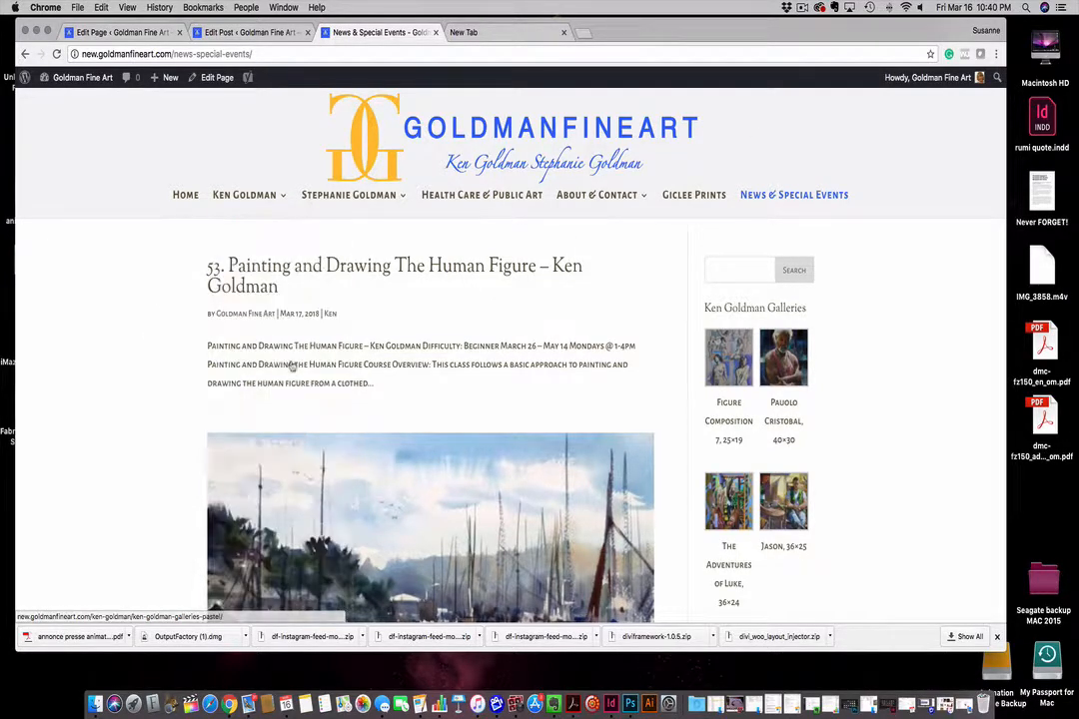
scroll(135, 336, down, 1)
scroll(135, 336, down, 10)
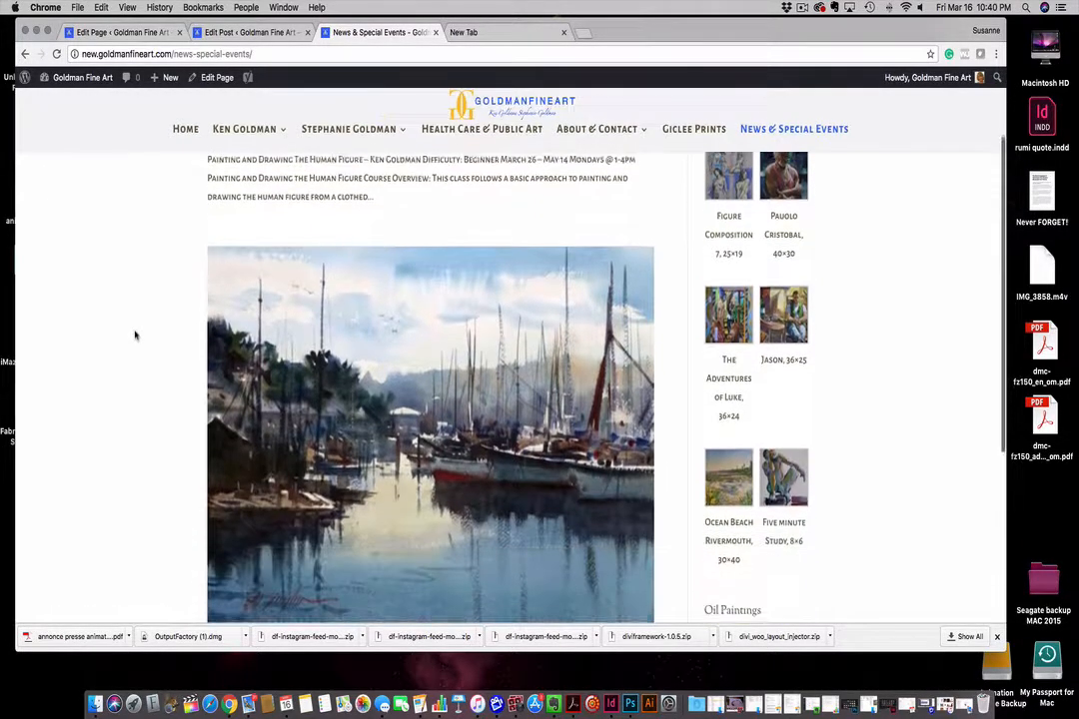
scroll(135, 336, up, 10)
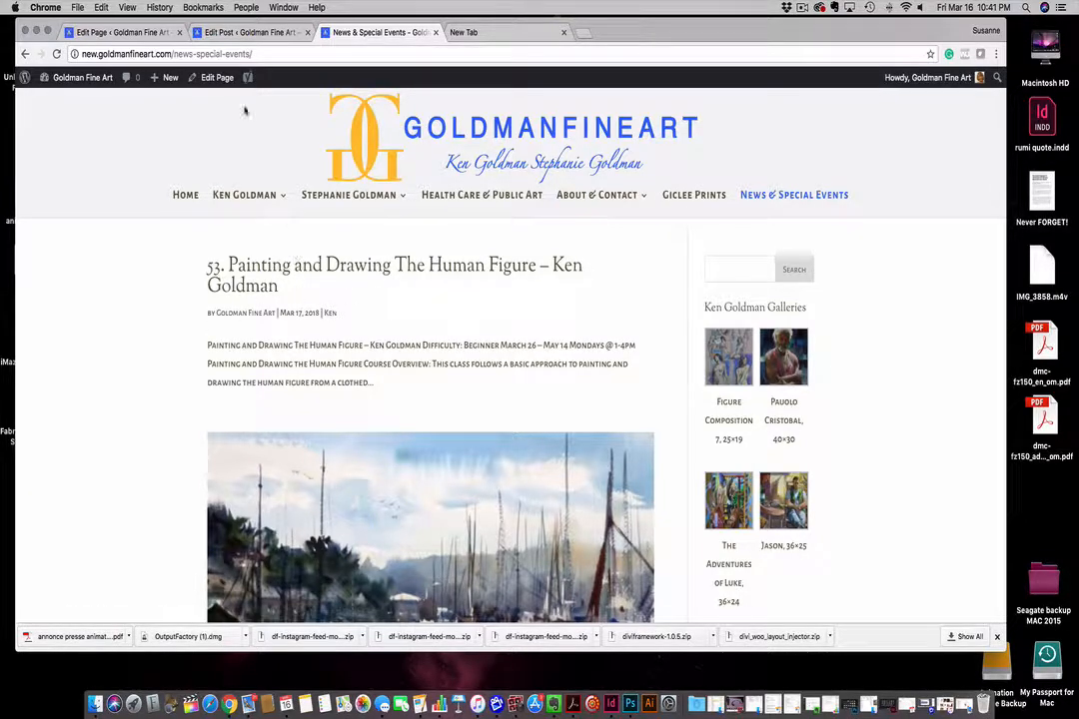
Return to the class post's editor and view the media library images available as its featured image
click(229, 34)
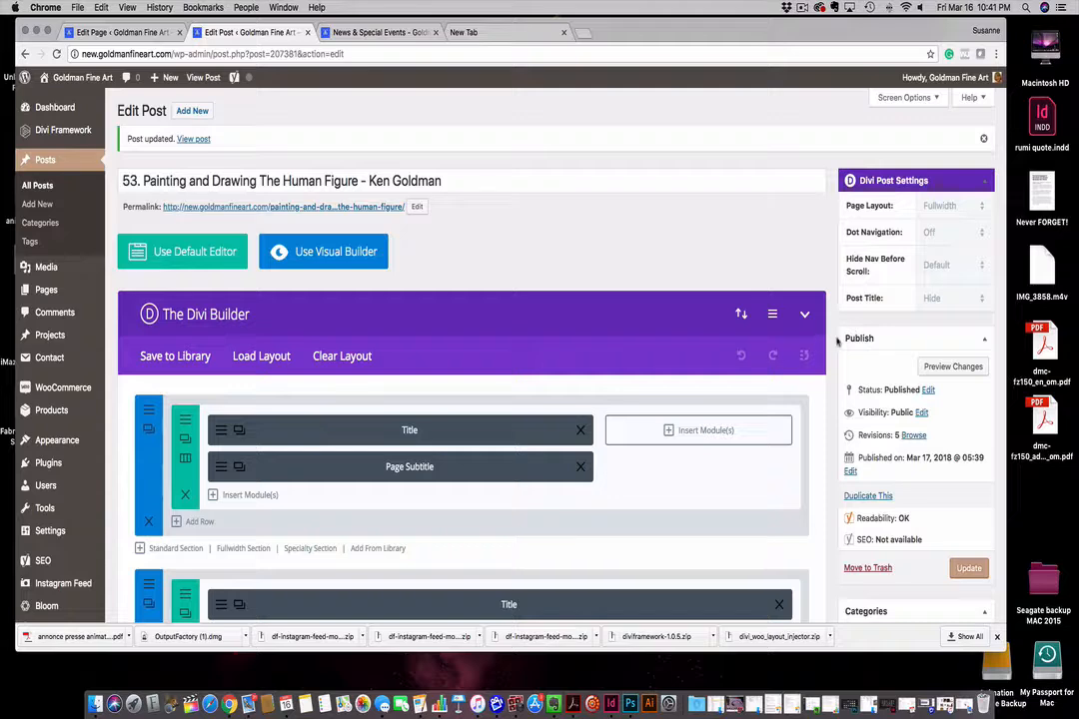
scroll(837, 341, down, 15)
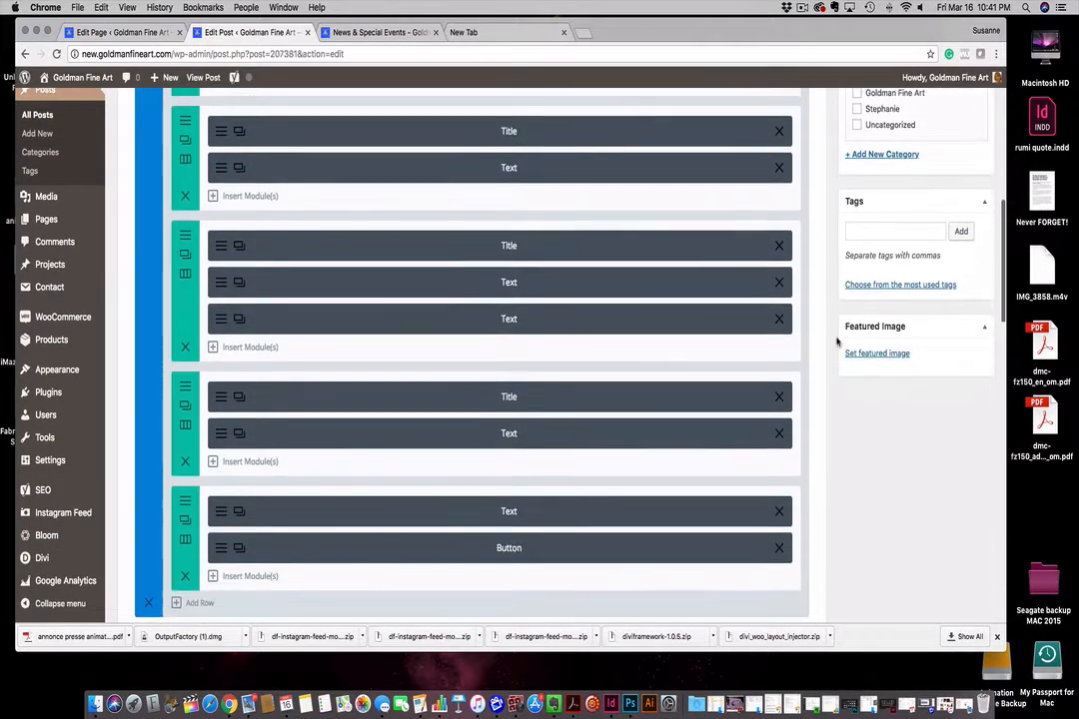
click(862, 319)
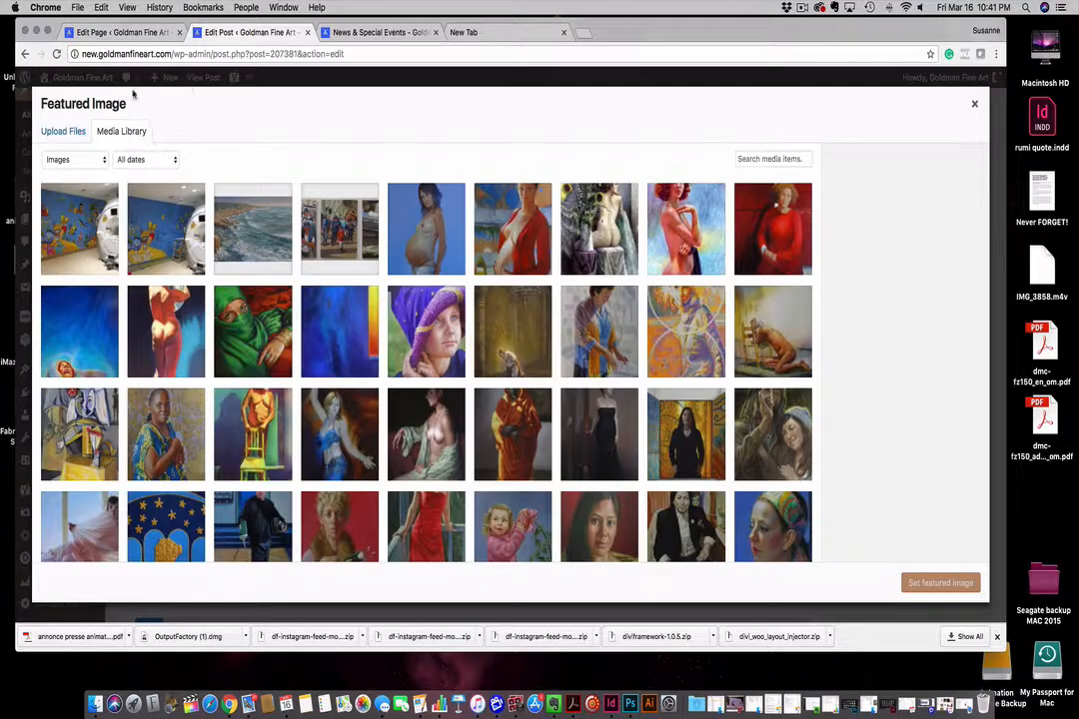
click(974, 104)
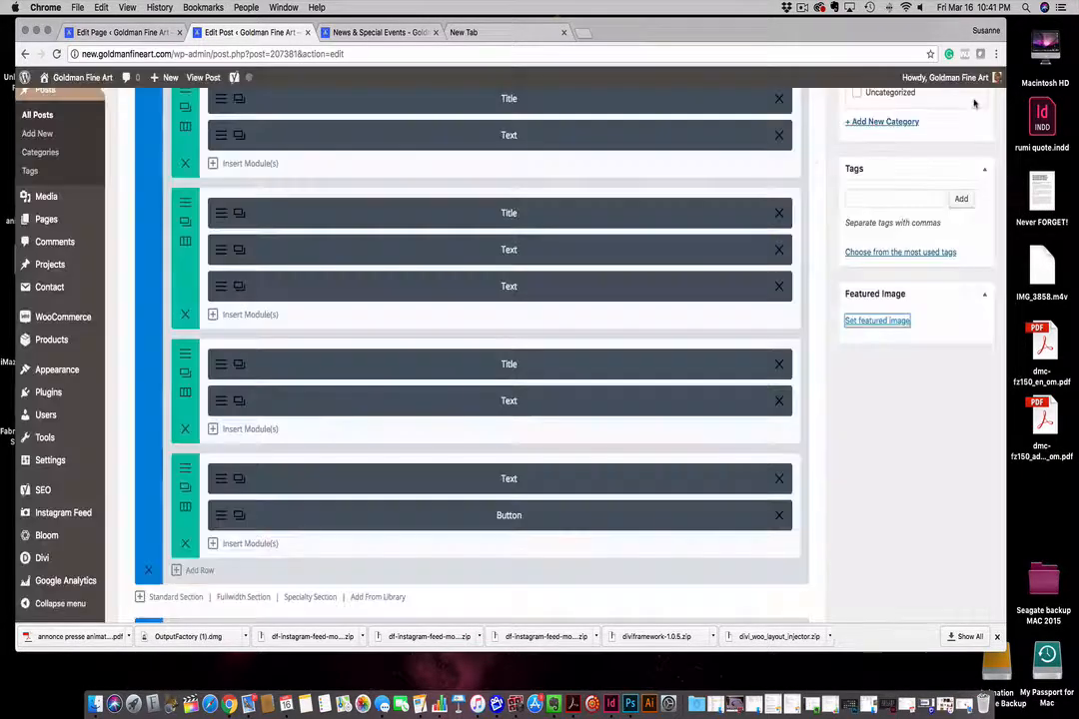
scroll(859, 277, up, 10)
scroll(818, 230, up, 4)
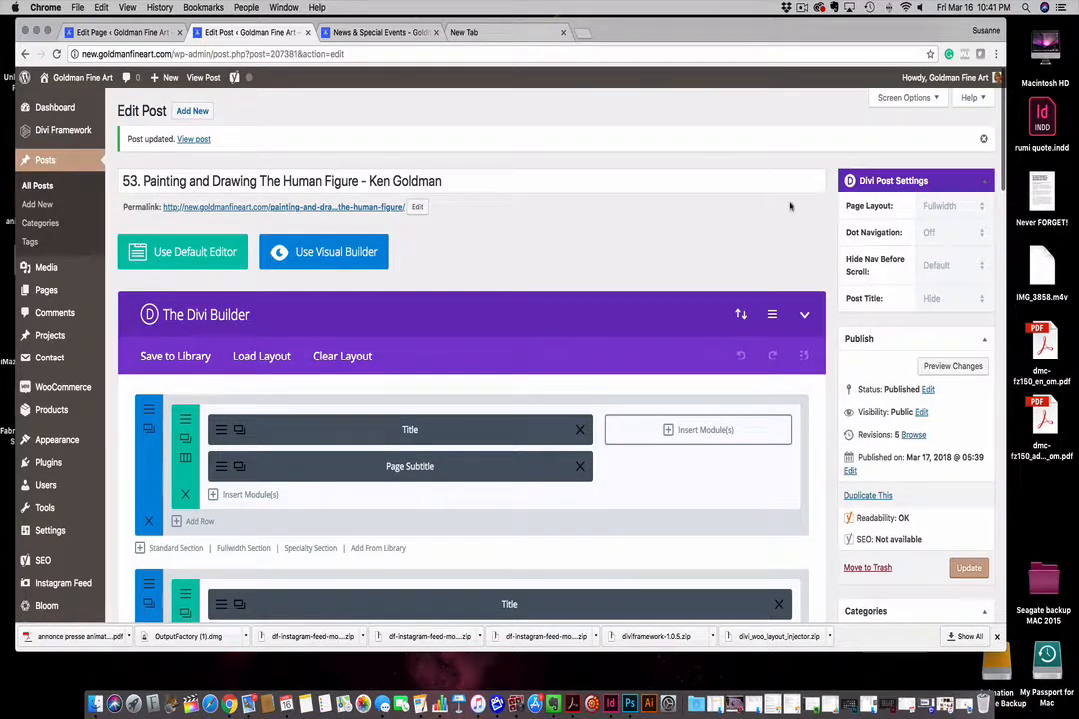
Open the media library to choose a featured image for the class post
scroll(689, 340, down, 3)
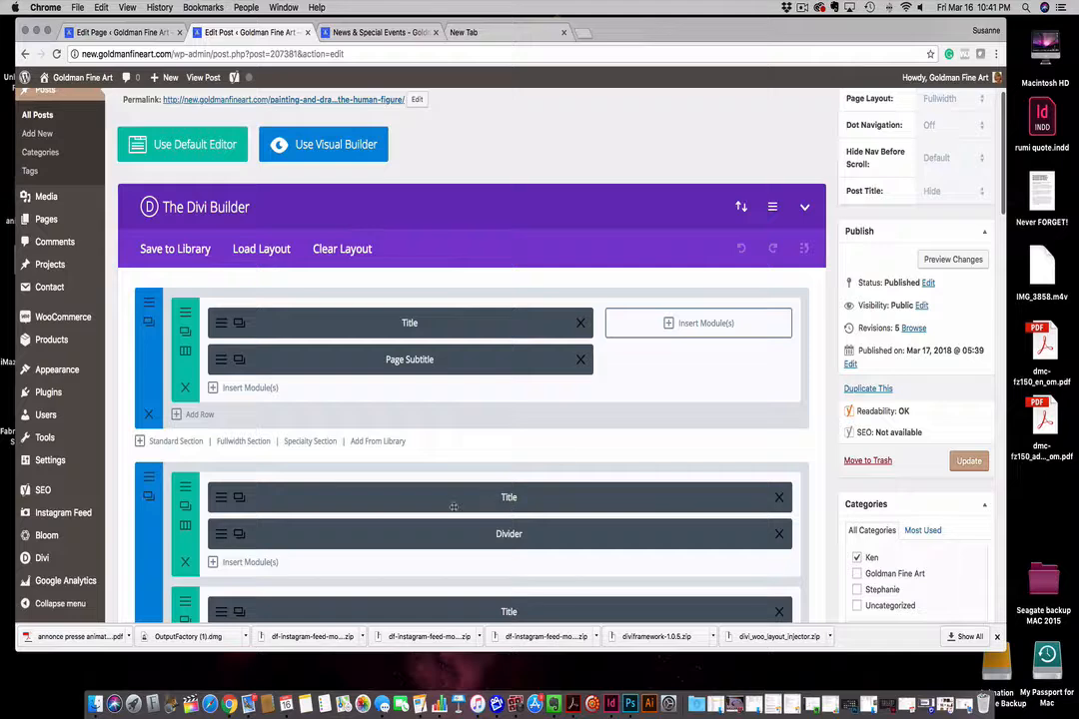
scroll(454, 506, down, 3)
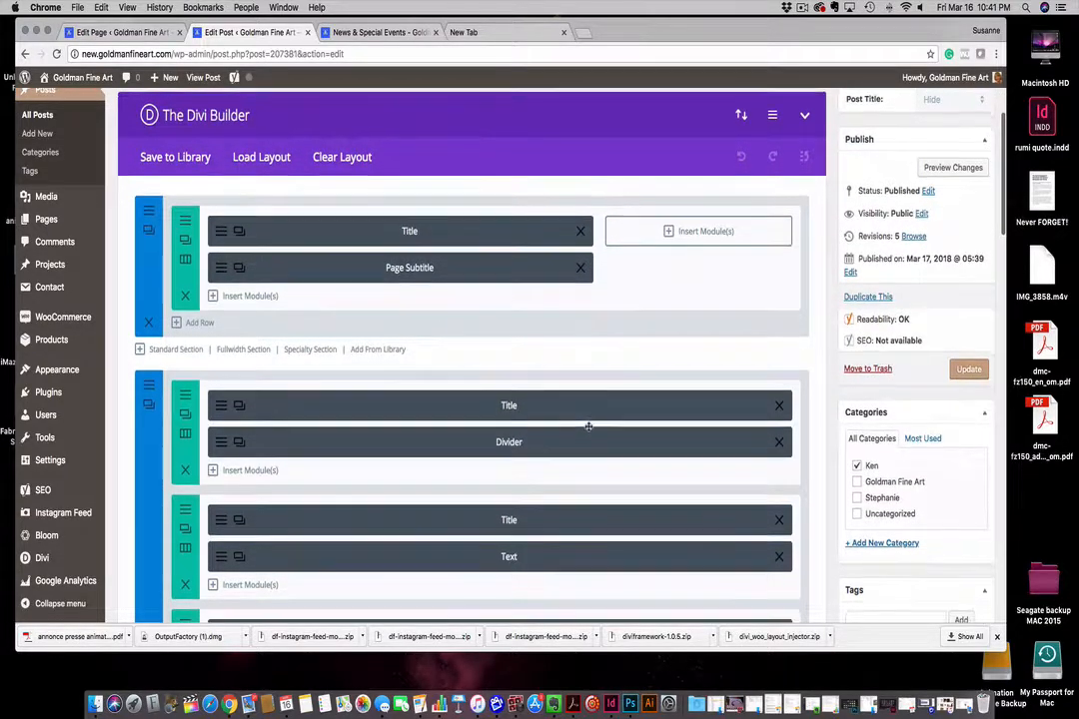
scroll(539, 430, down, 2)
scroll(561, 491, down, 15)
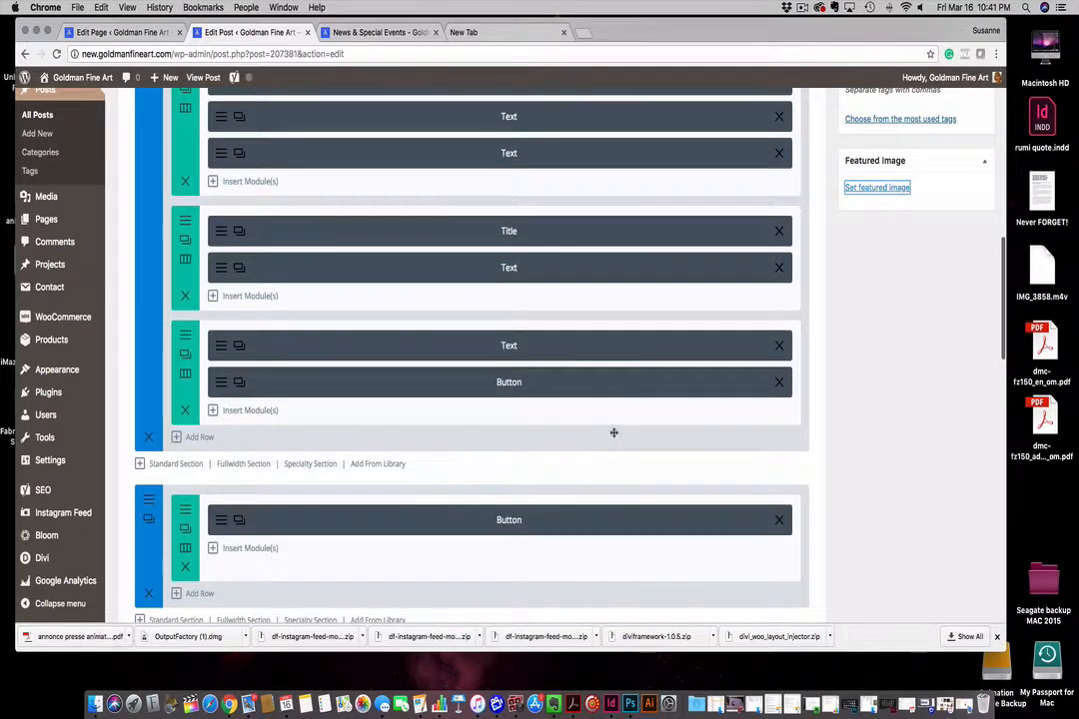
scroll(612, 433, up, 8)
scroll(613, 433, up, 6)
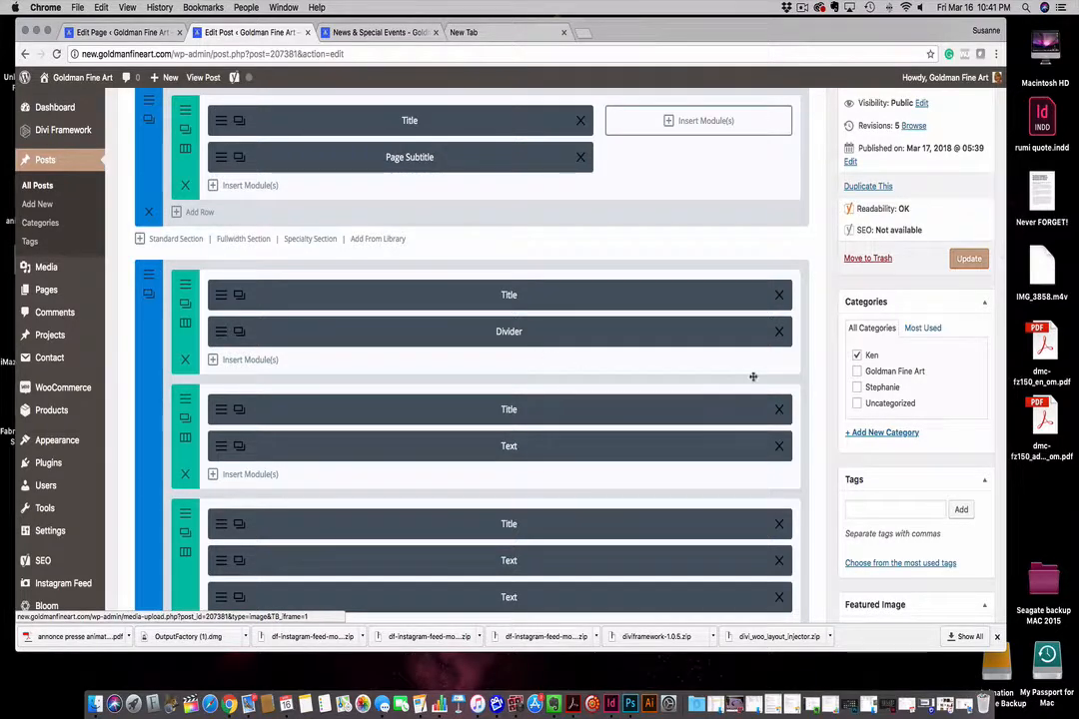
scroll(885, 440, down, 5)
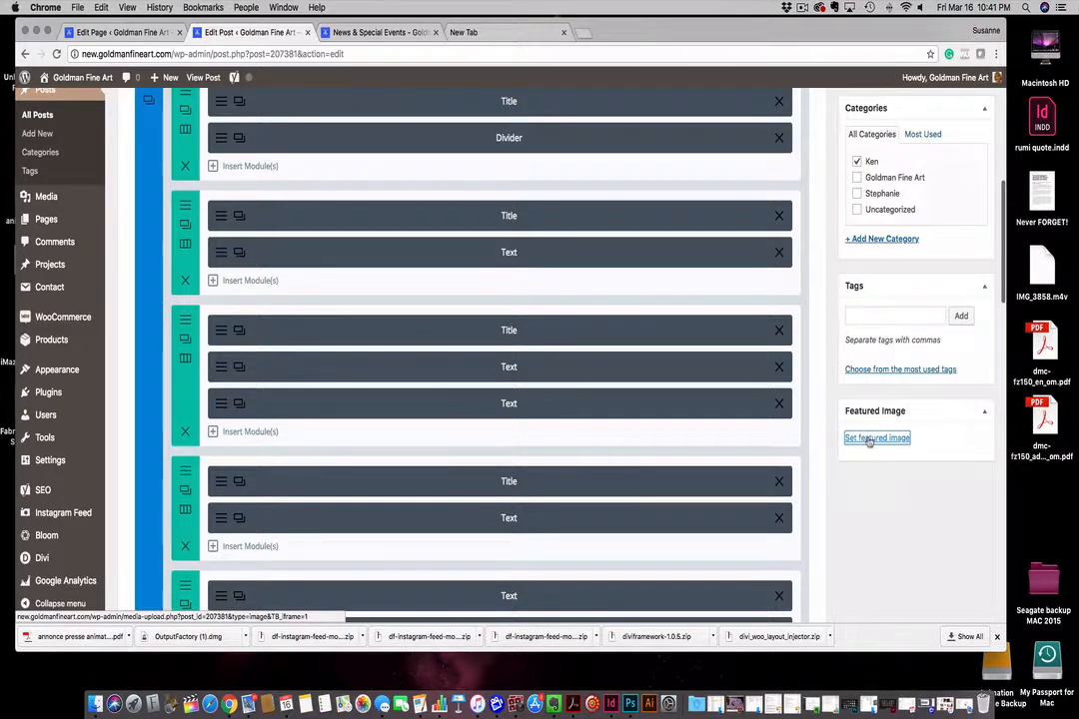
click(869, 440)
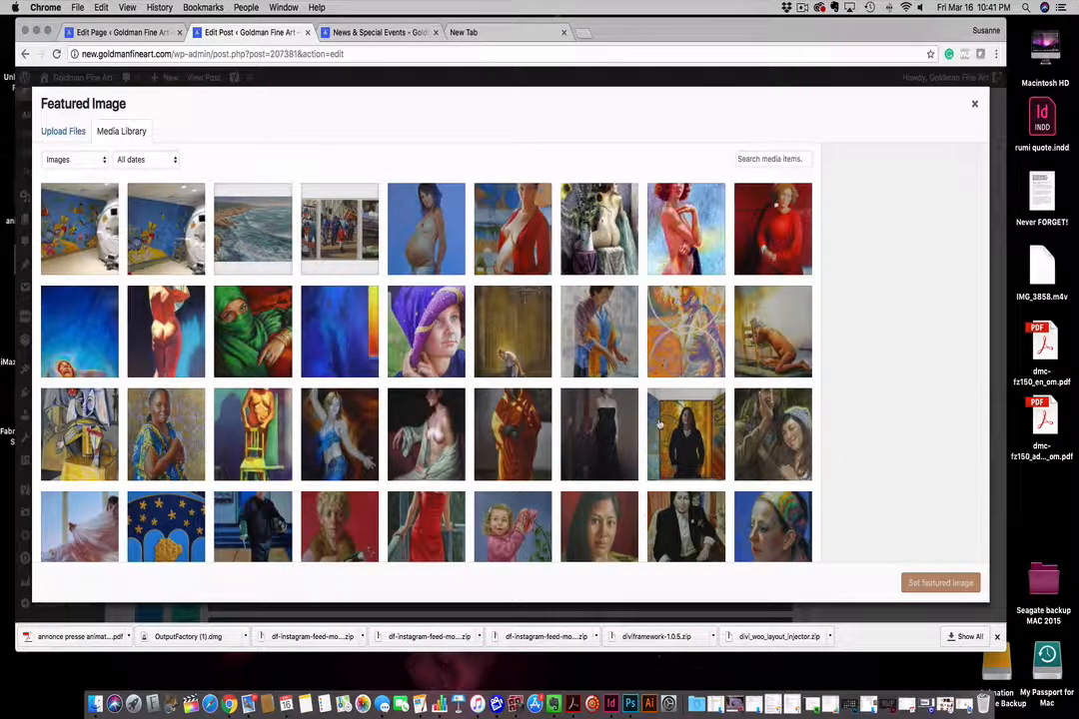
Set the portrait of the white-bearded man in a pink tank top, arms folded, as the post's featured image
scroll(659, 425, down, 5)
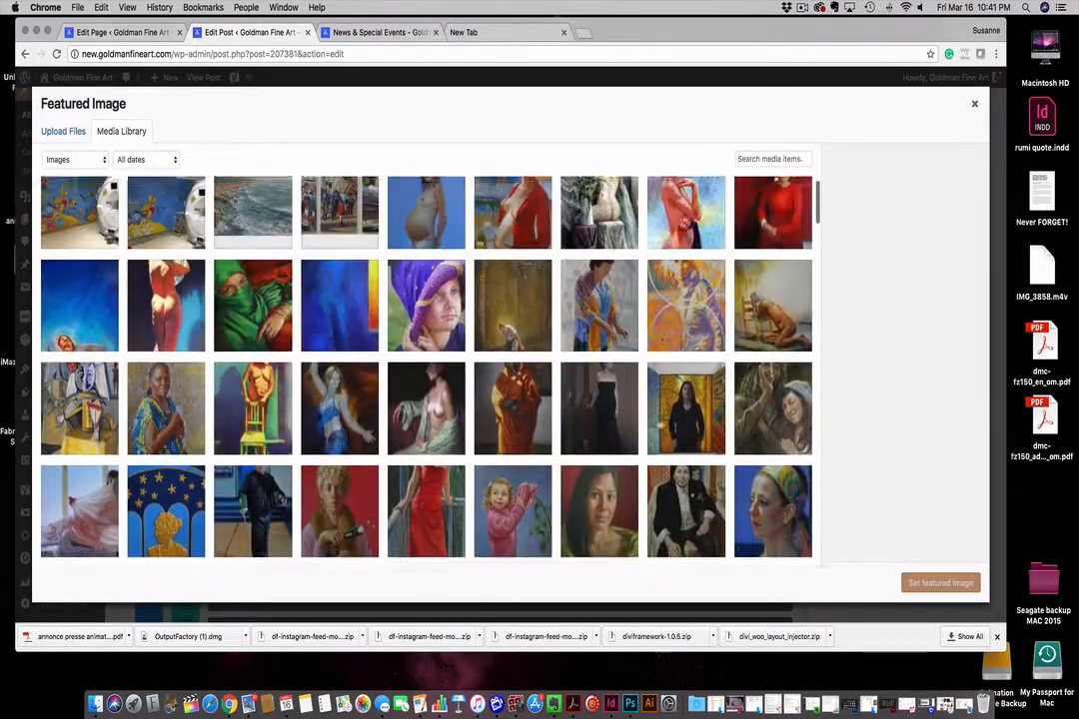
scroll(659, 425, down, 5)
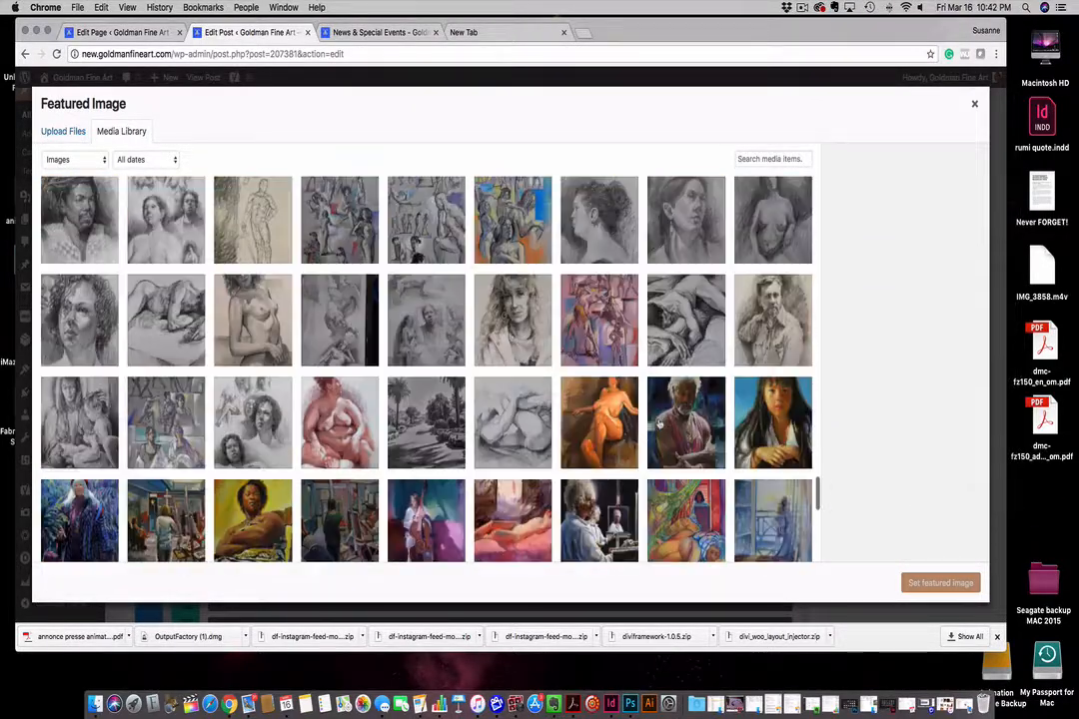
scroll(659, 424, down, 2)
scroll(660, 424, down, 1)
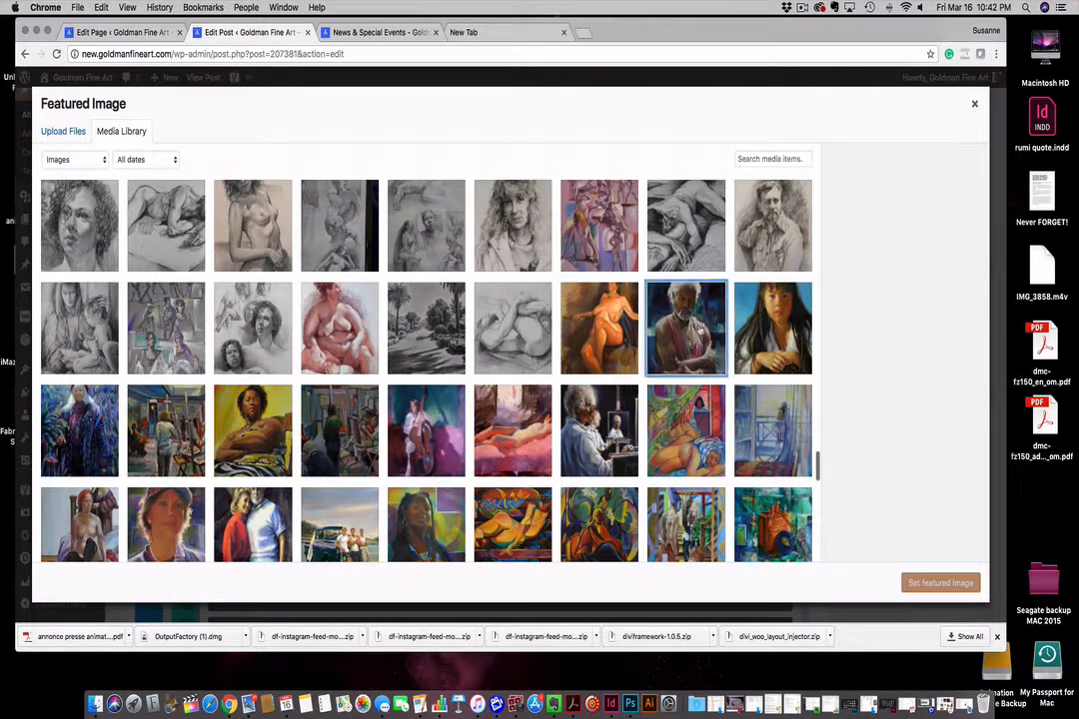
click(685, 330)
click(939, 583)
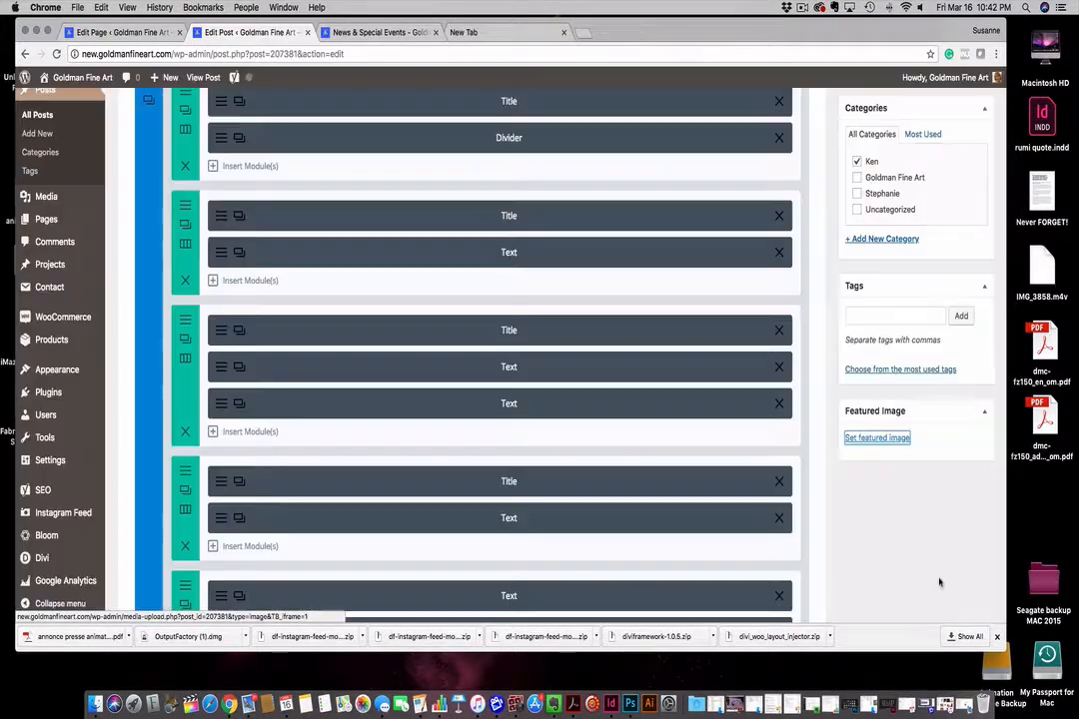
Update the class post to save its new featured image
scroll(899, 559, down, 3)
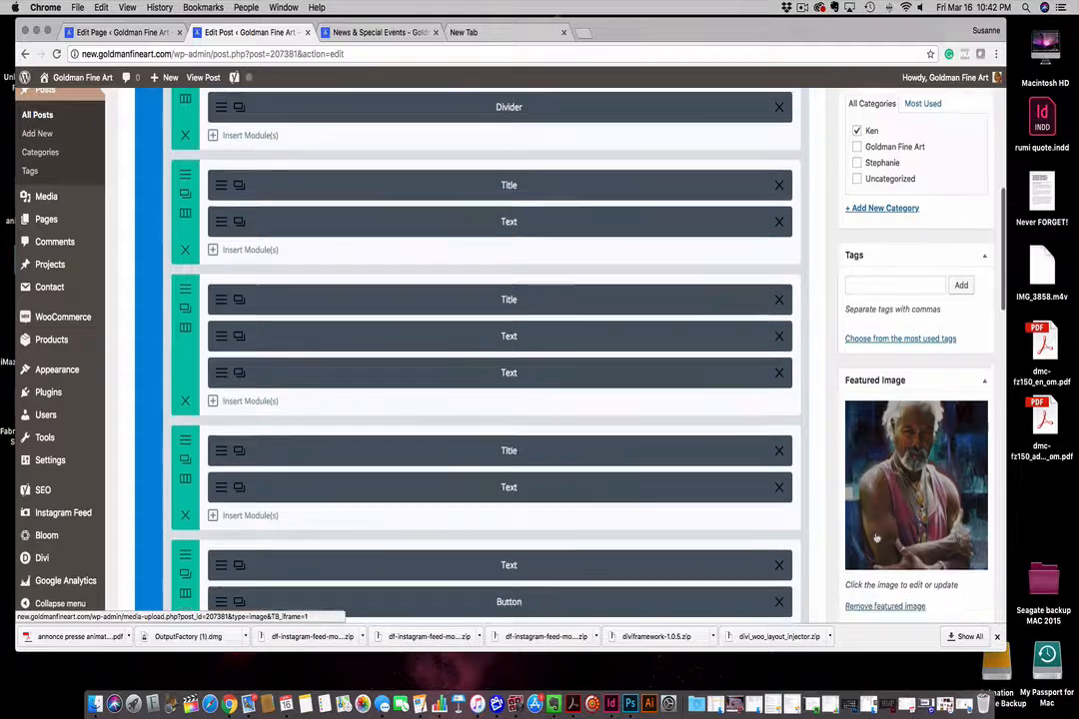
scroll(885, 556, up, 10)
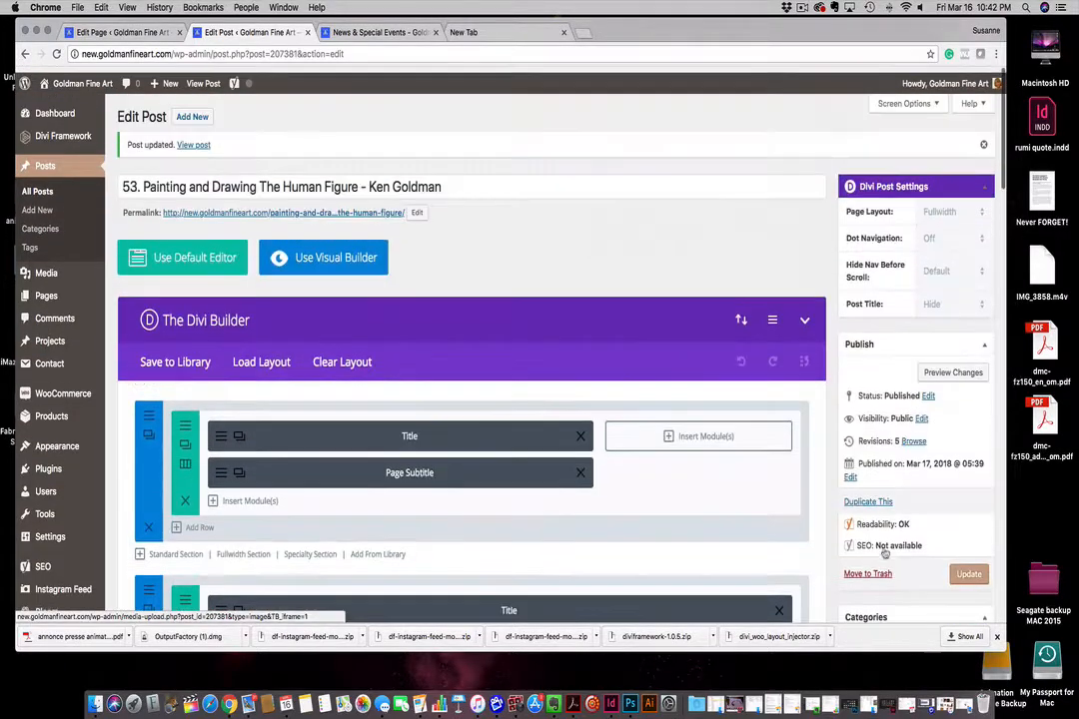
click(968, 568)
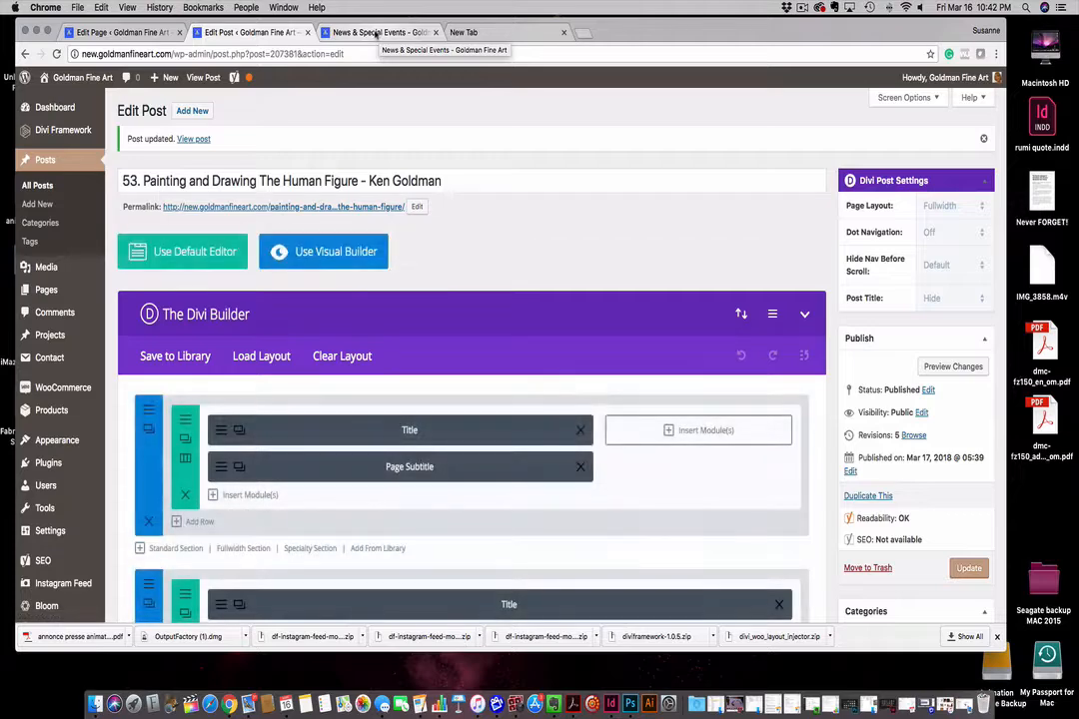
Reload the live News & Special Events page and check the class post's image, title and excerpt against the workshop entry below
click(375, 33)
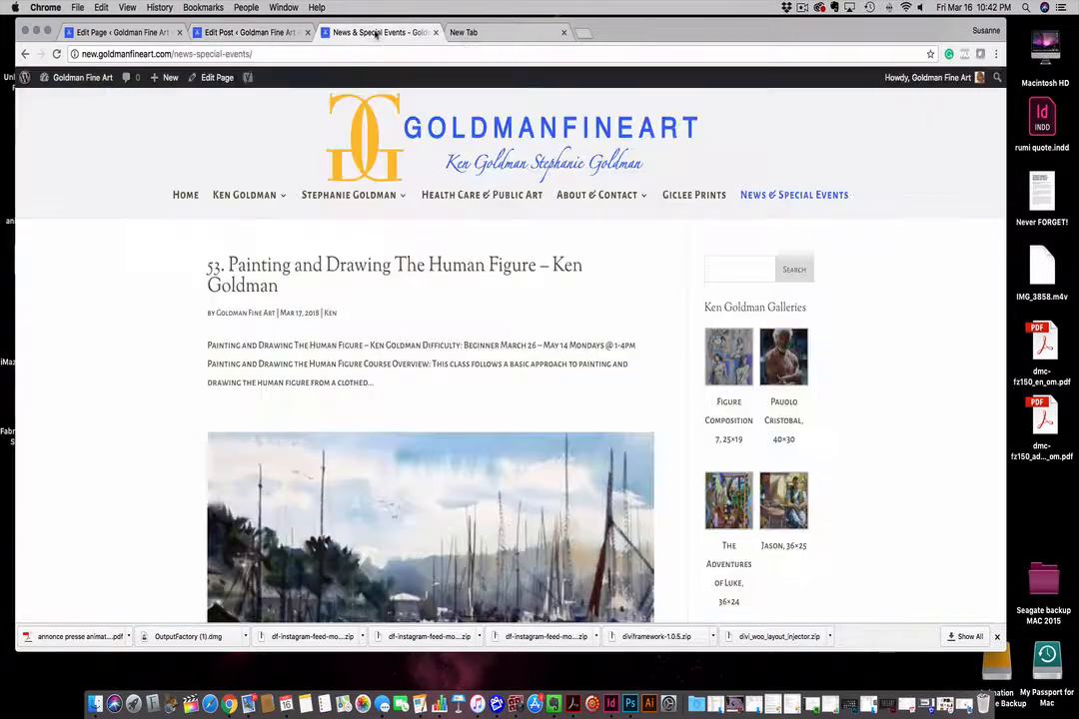
click(57, 53)
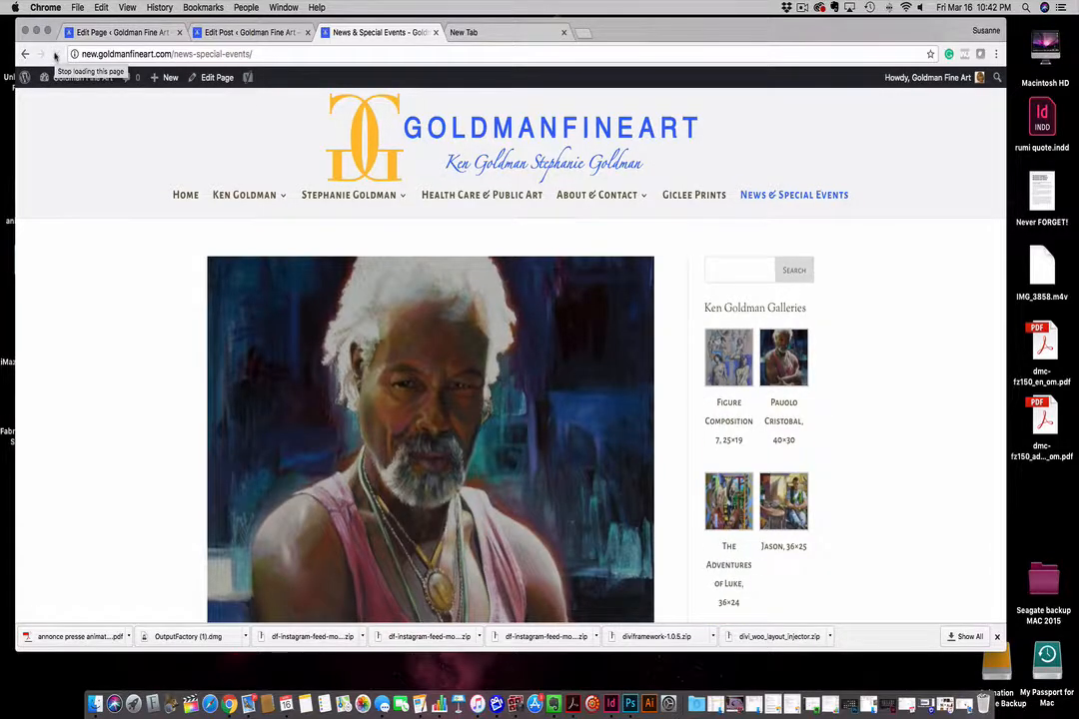
scroll(442, 358, down, 5)
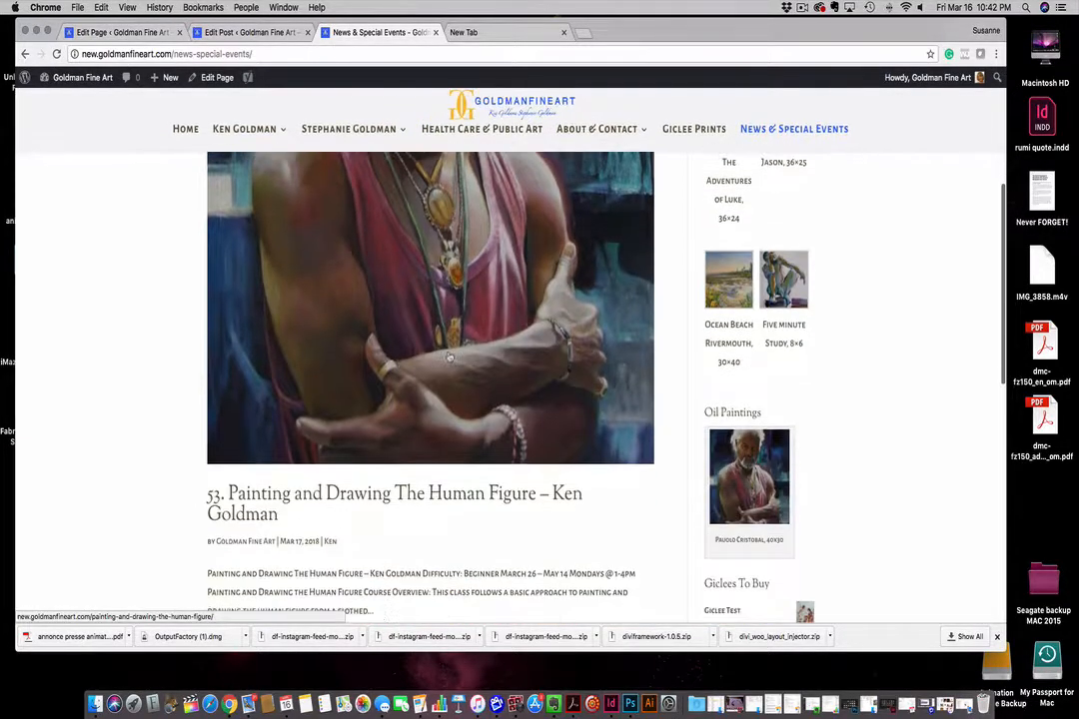
scroll(446, 325, up, 5)
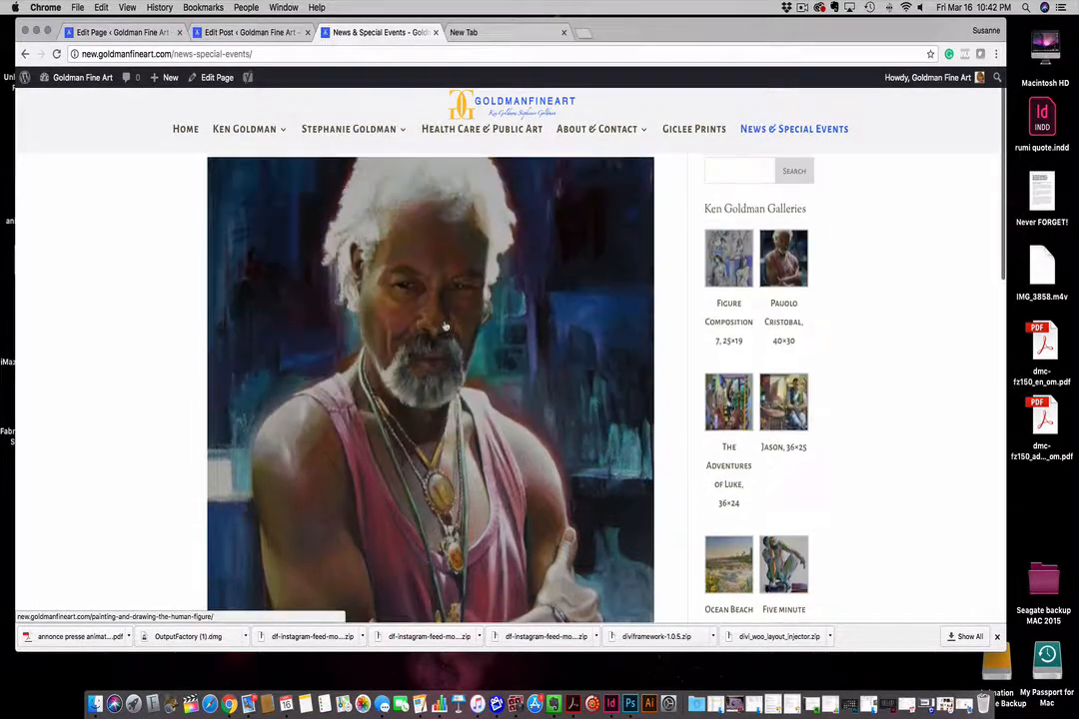
scroll(446, 322, down, 5)
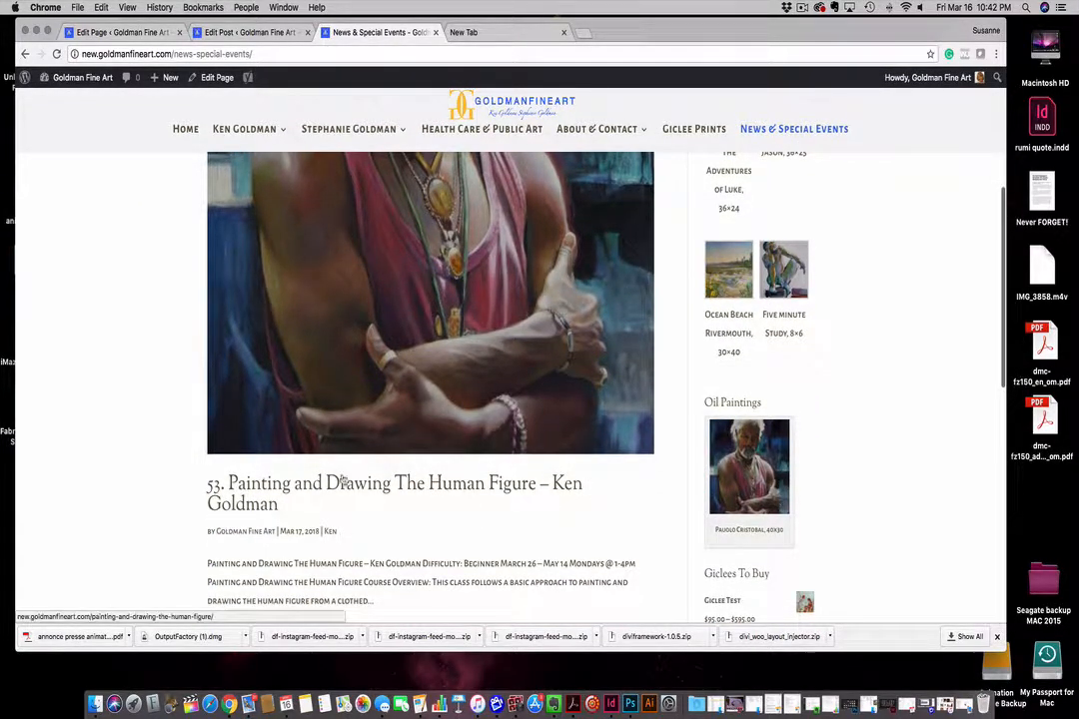
scroll(253, 432, down, 1)
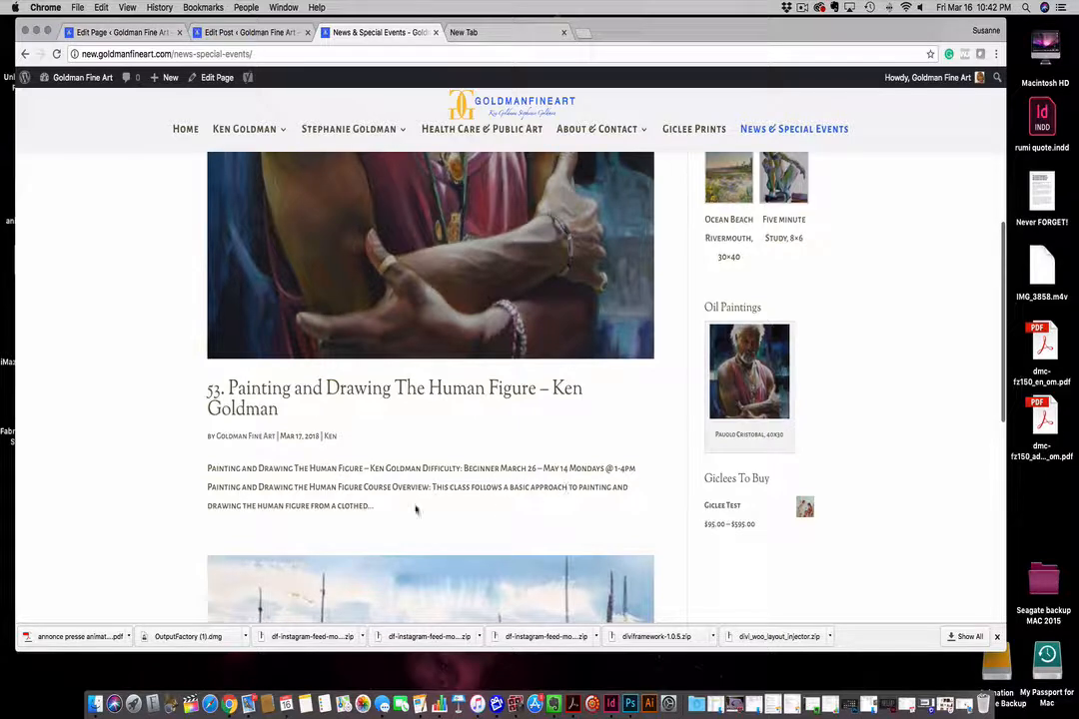
scroll(409, 499, down, 1)
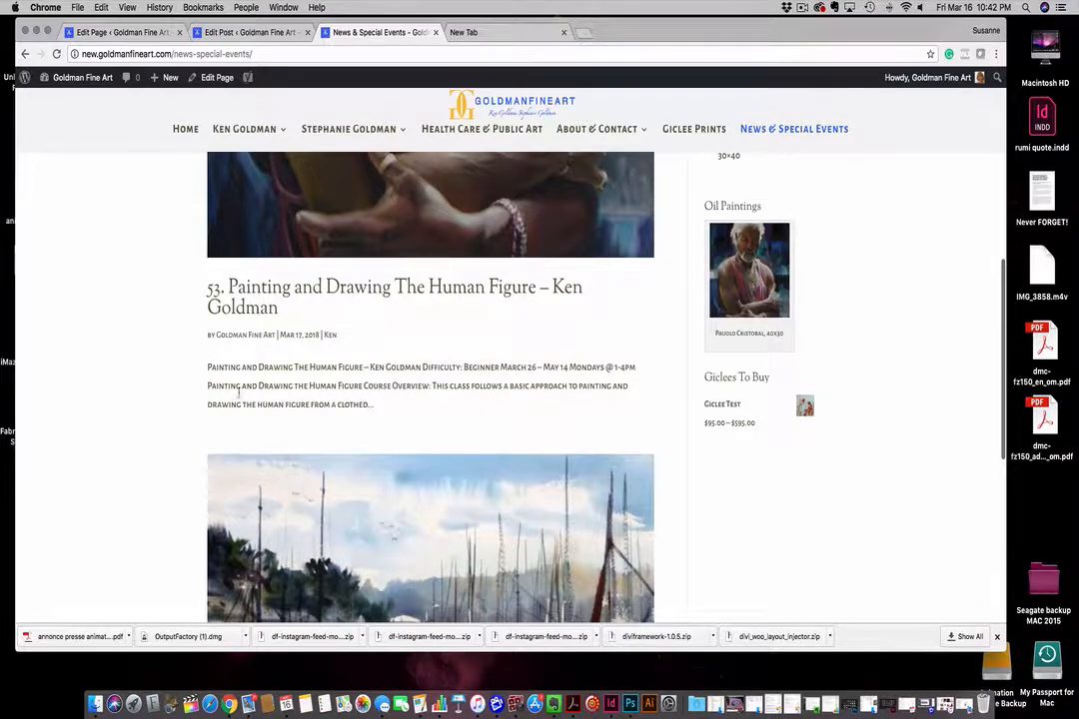
scroll(239, 394, down, 5)
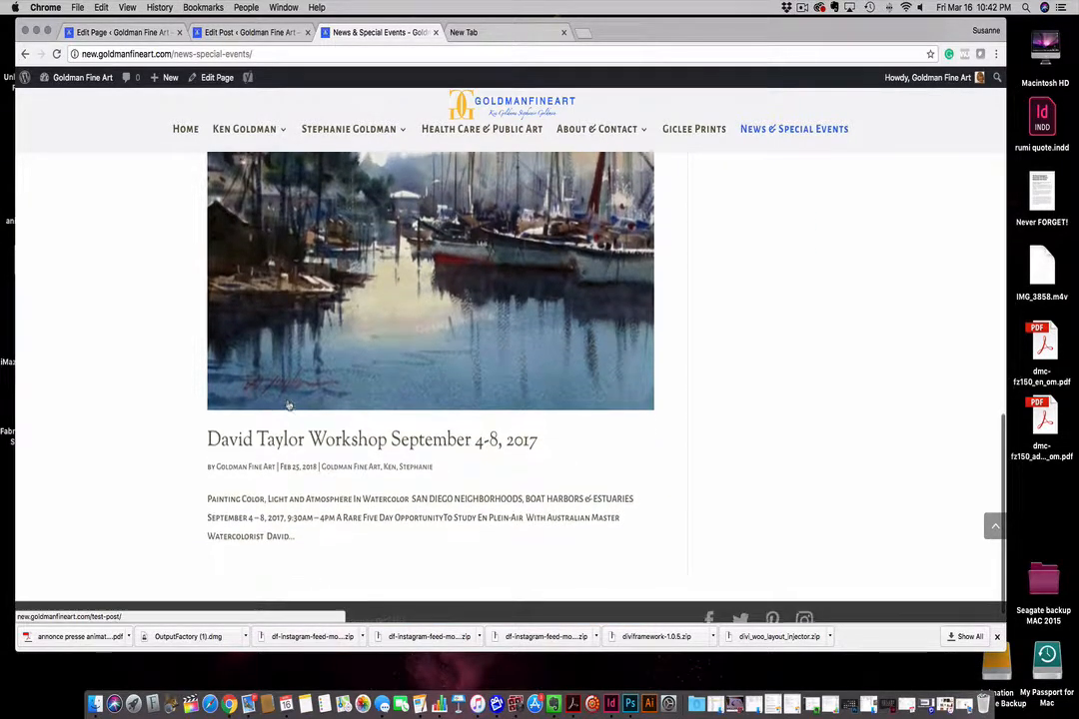
scroll(285, 400, up, 5)
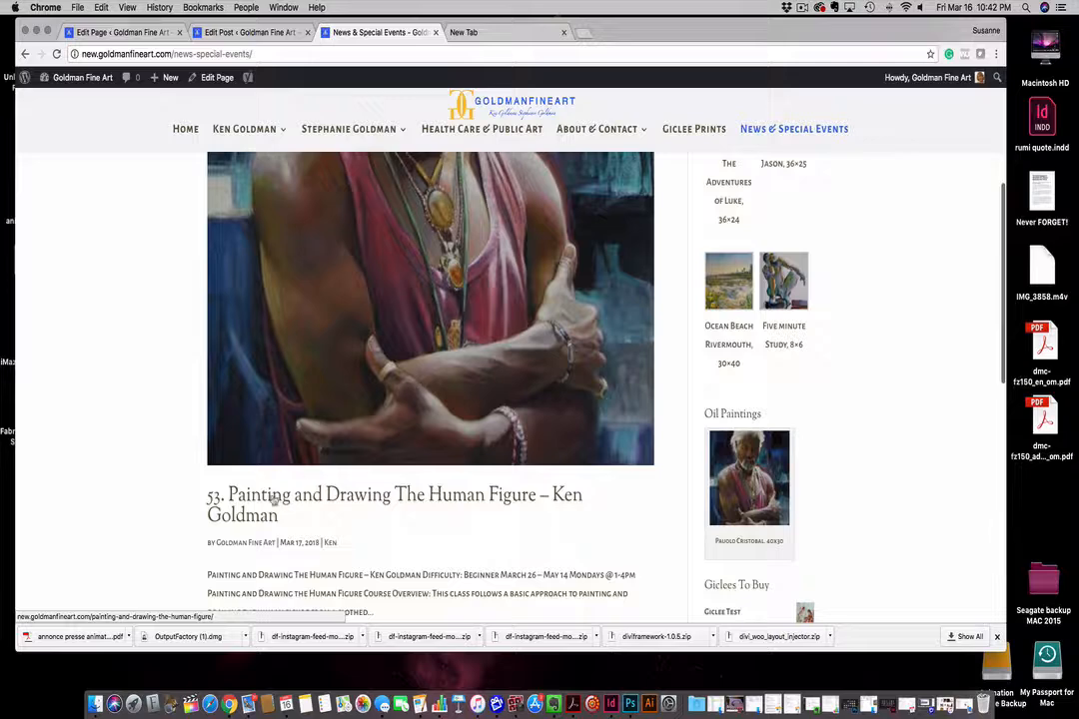
Open the Painting and Drawing The Human Figure post from the listing and review it down to the seat price
click(273, 499)
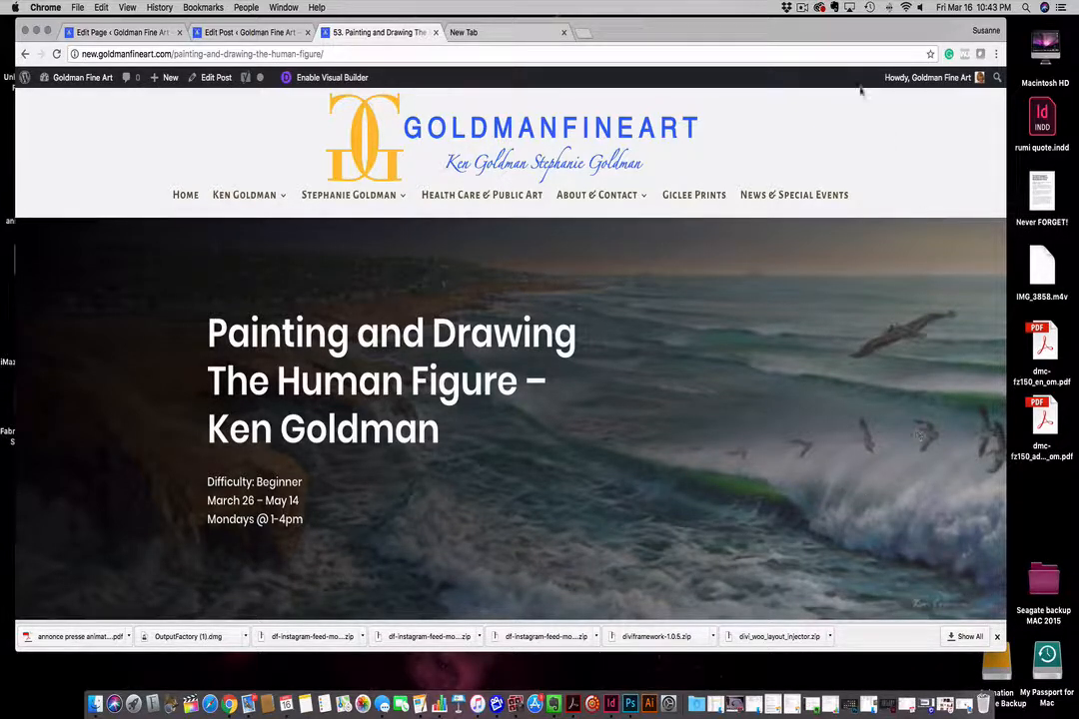
scroll(832, 432, down, 5)
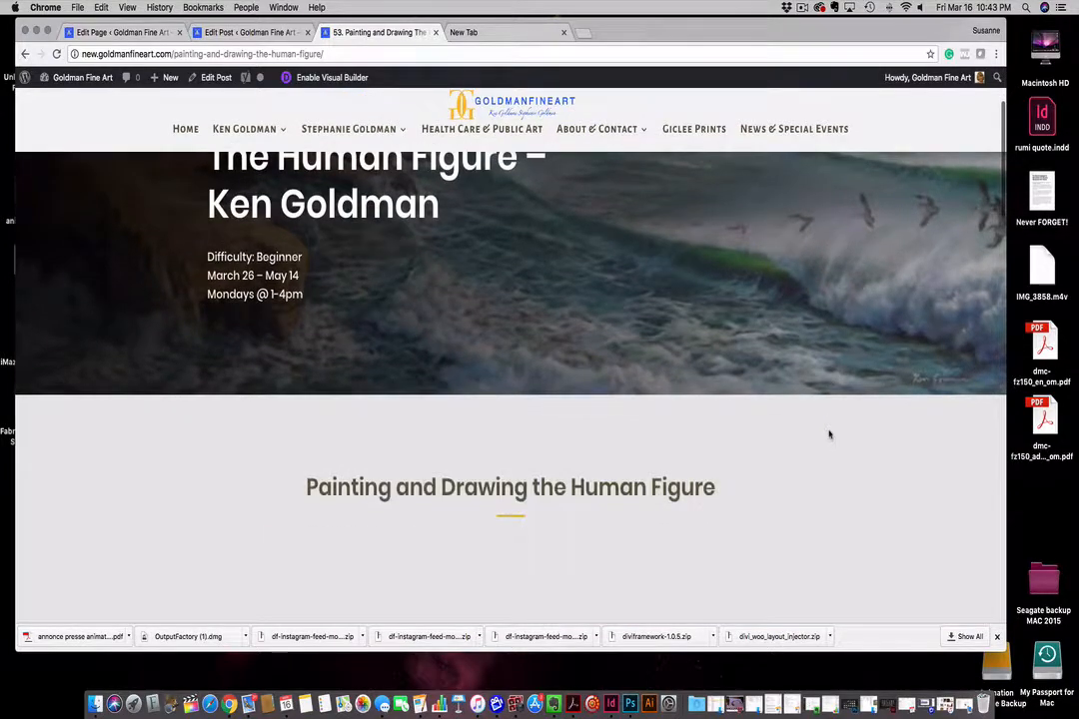
scroll(830, 434, down, 5)
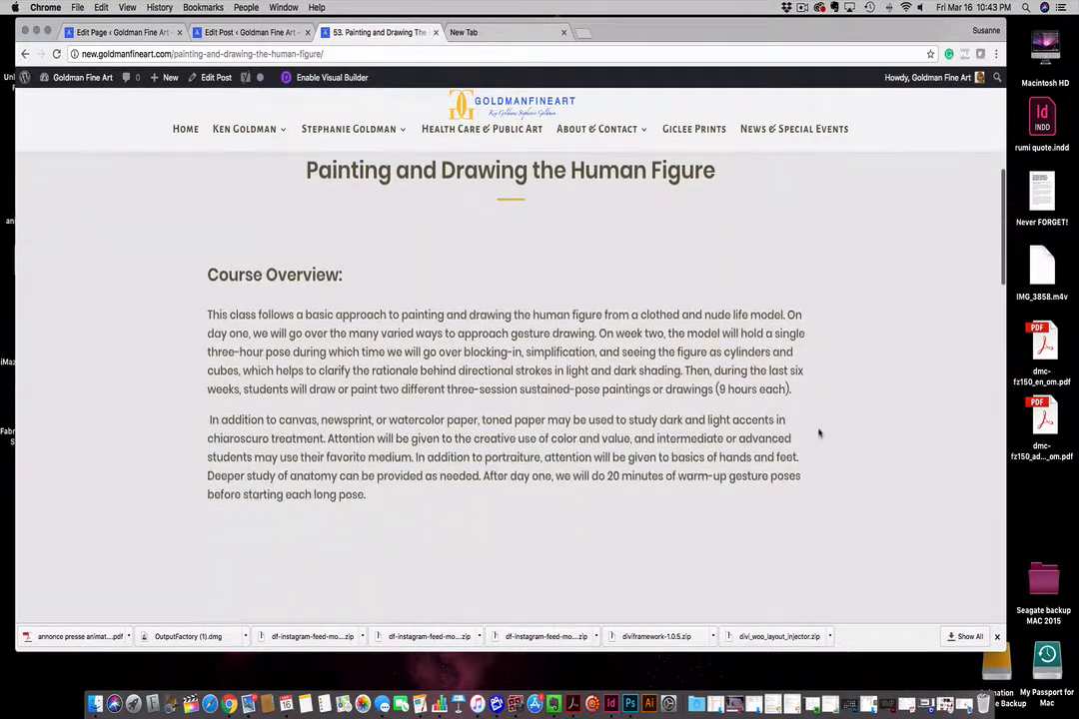
scroll(756, 391, down, 10)
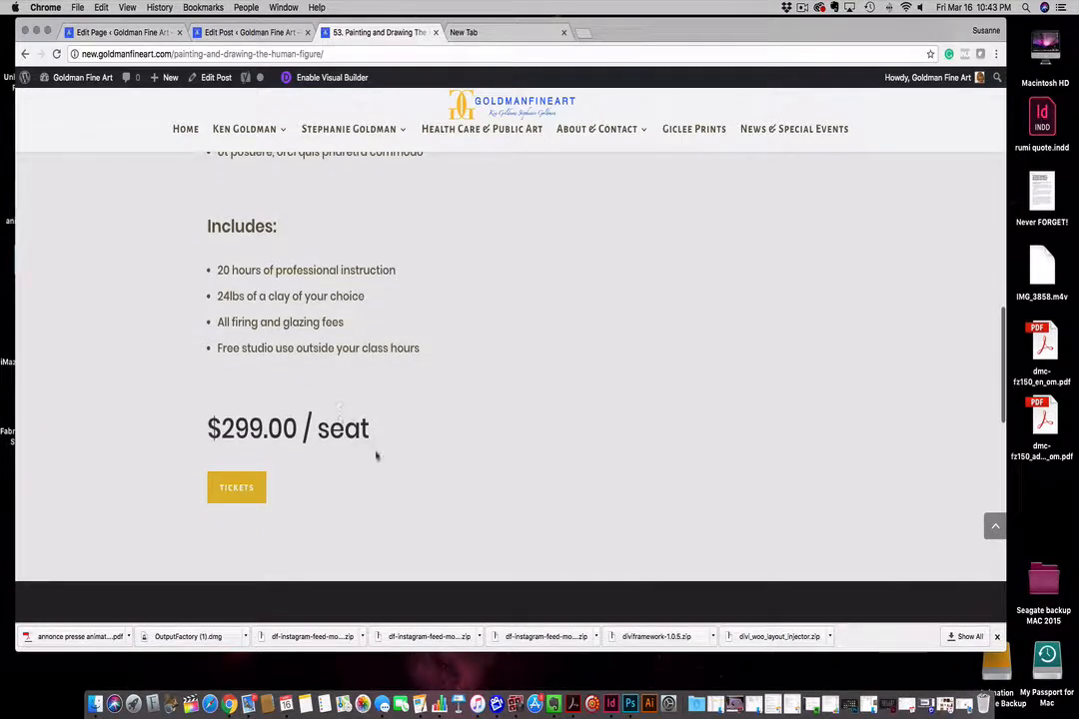
Open the post's Tickets link in a new tab, check the ticket ordering page and close that tab
right_click(234, 490)
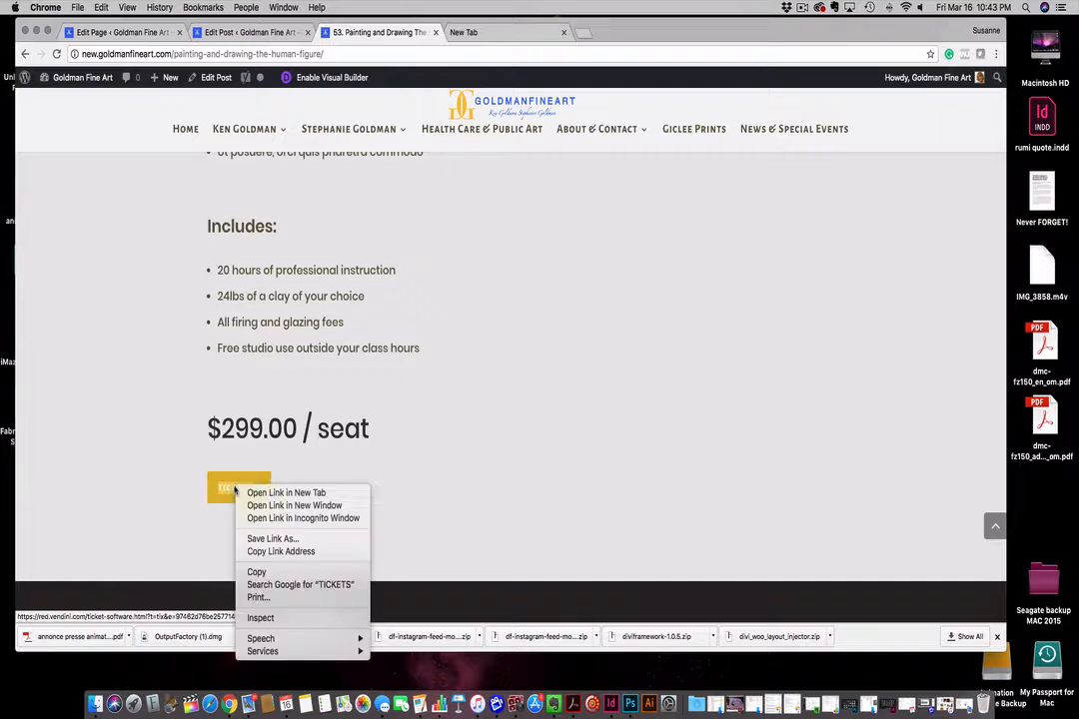
click(258, 492)
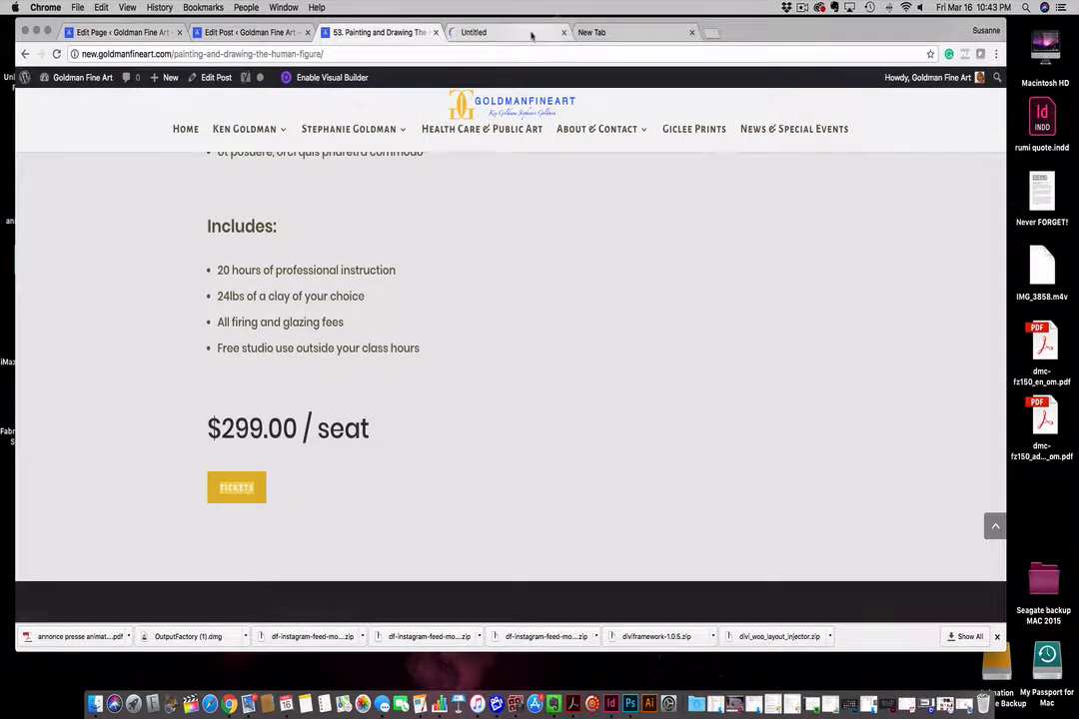
click(529, 33)
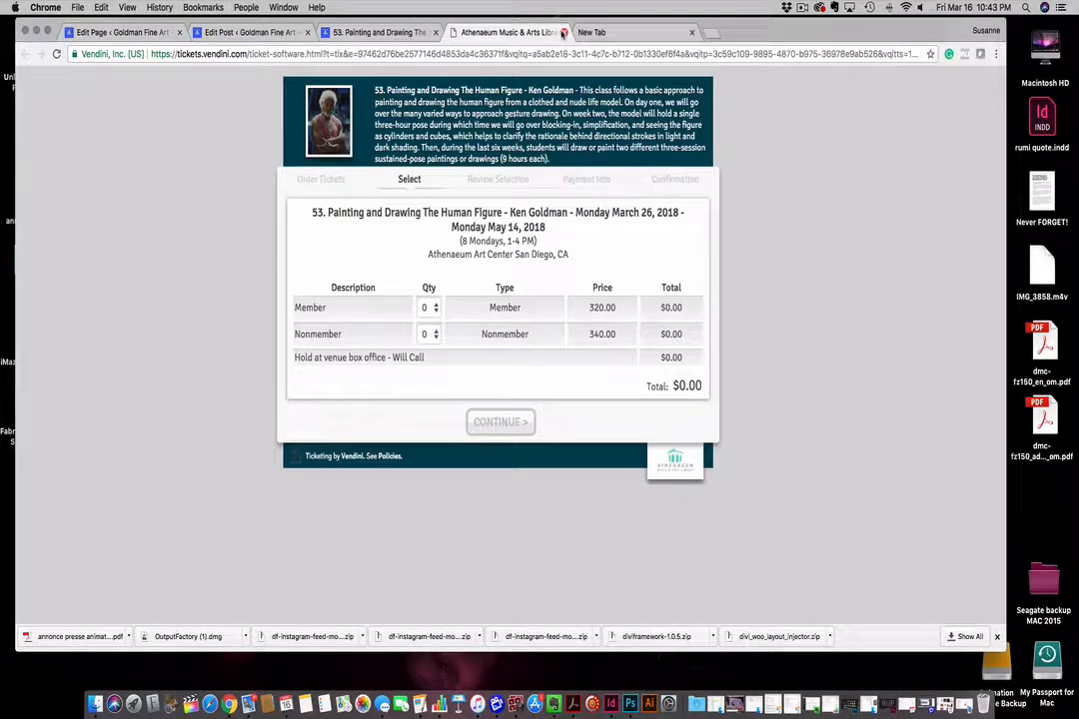
click(563, 33)
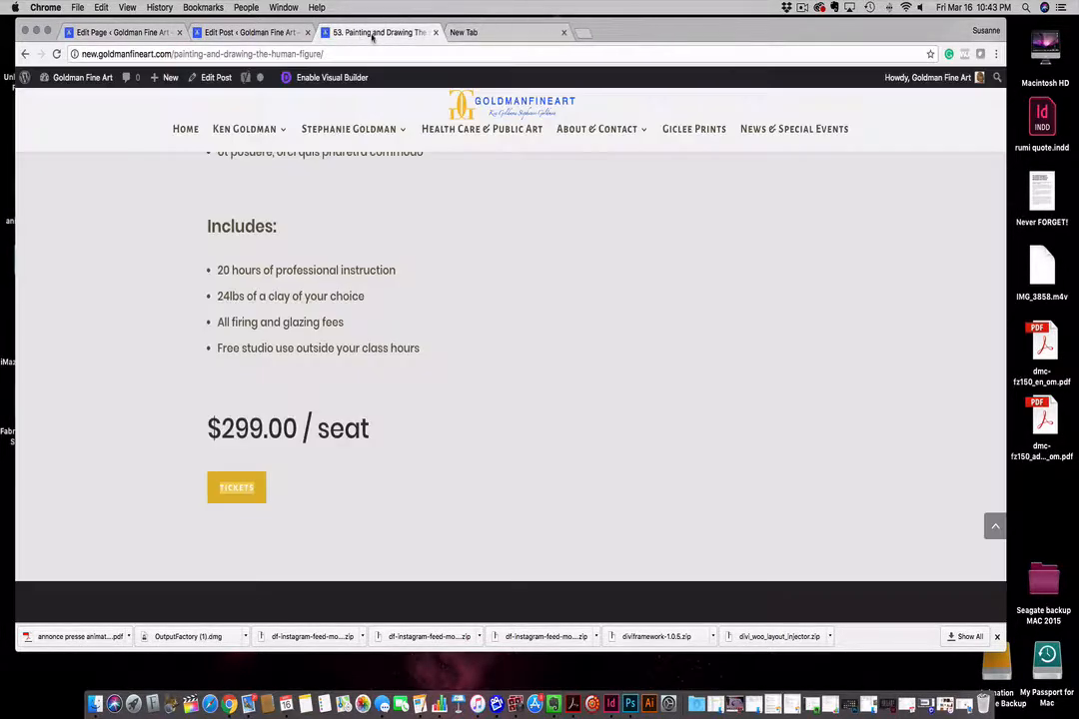
Review the rest of the live post: the link to more classes, the newsletter signup and the contact footer
scroll(599, 382, down, 5)
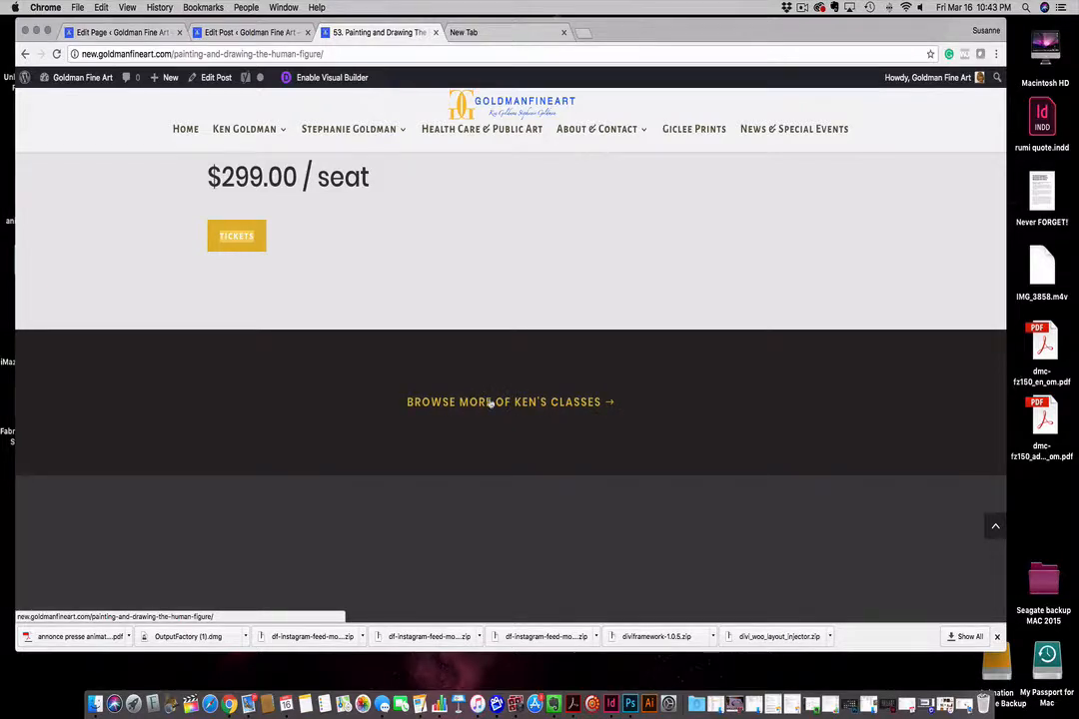
mouse_move(243, 129)
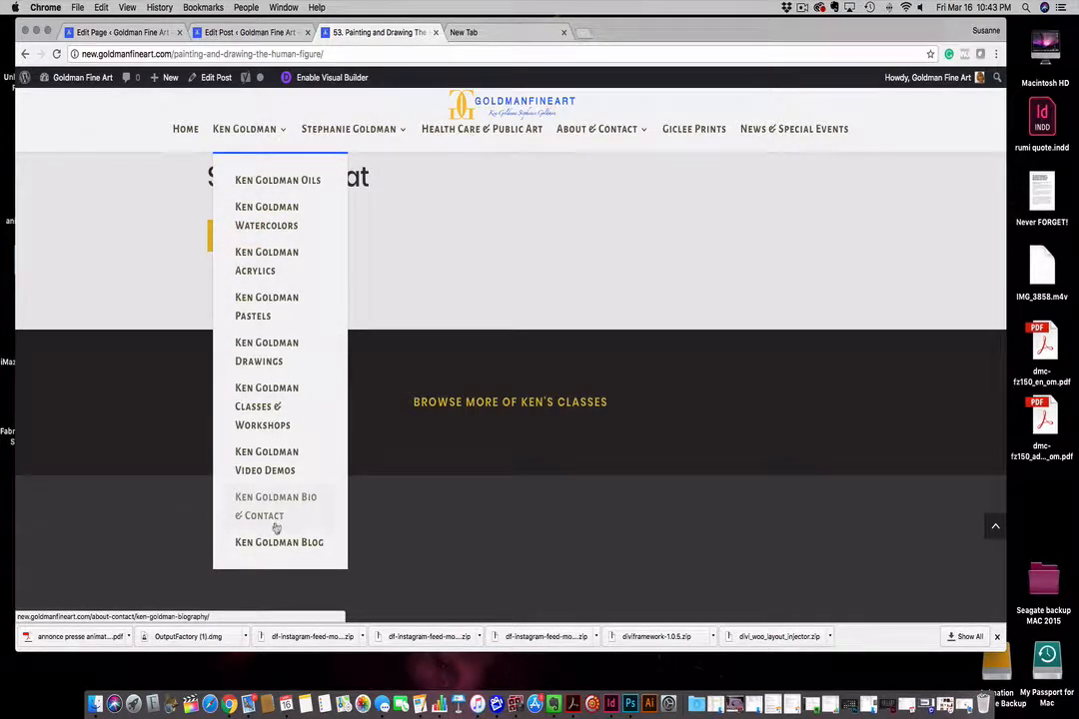
scroll(544, 400, down, 5)
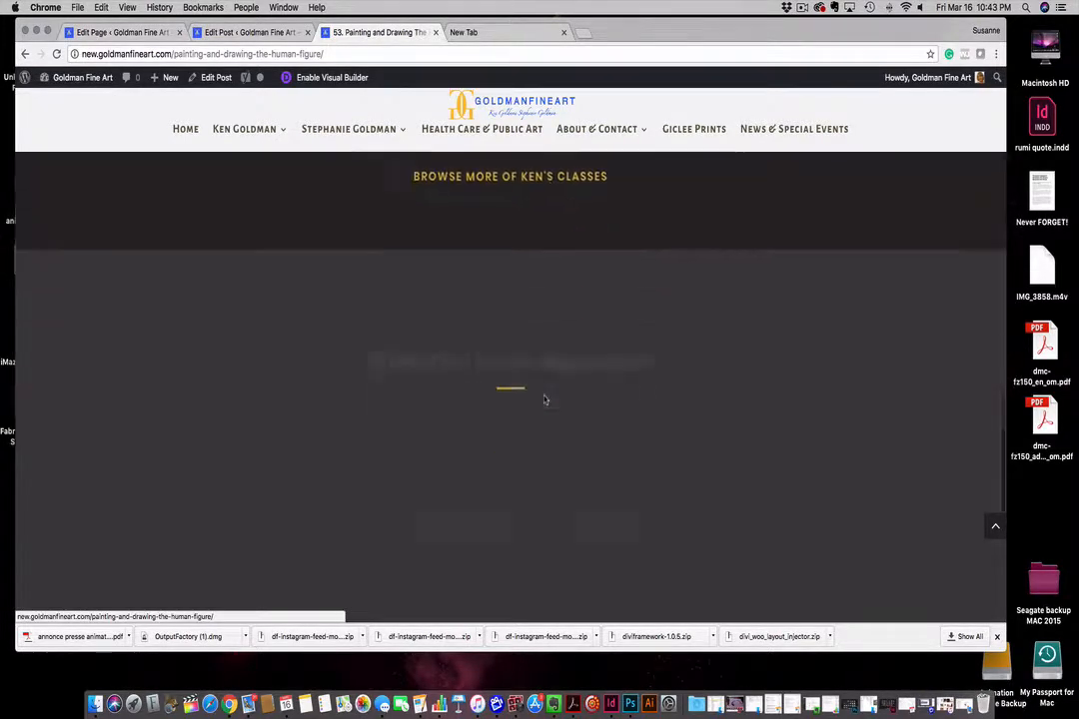
scroll(559, 335, up, 2)
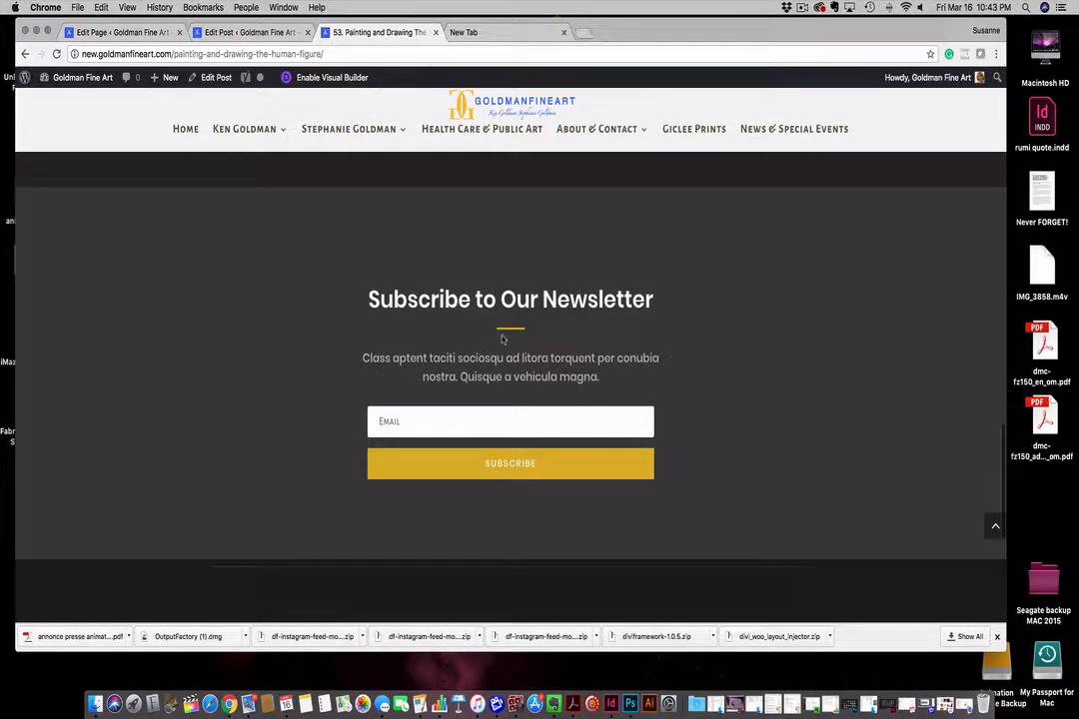
scroll(524, 479, down, 3)
scroll(525, 480, down, 2)
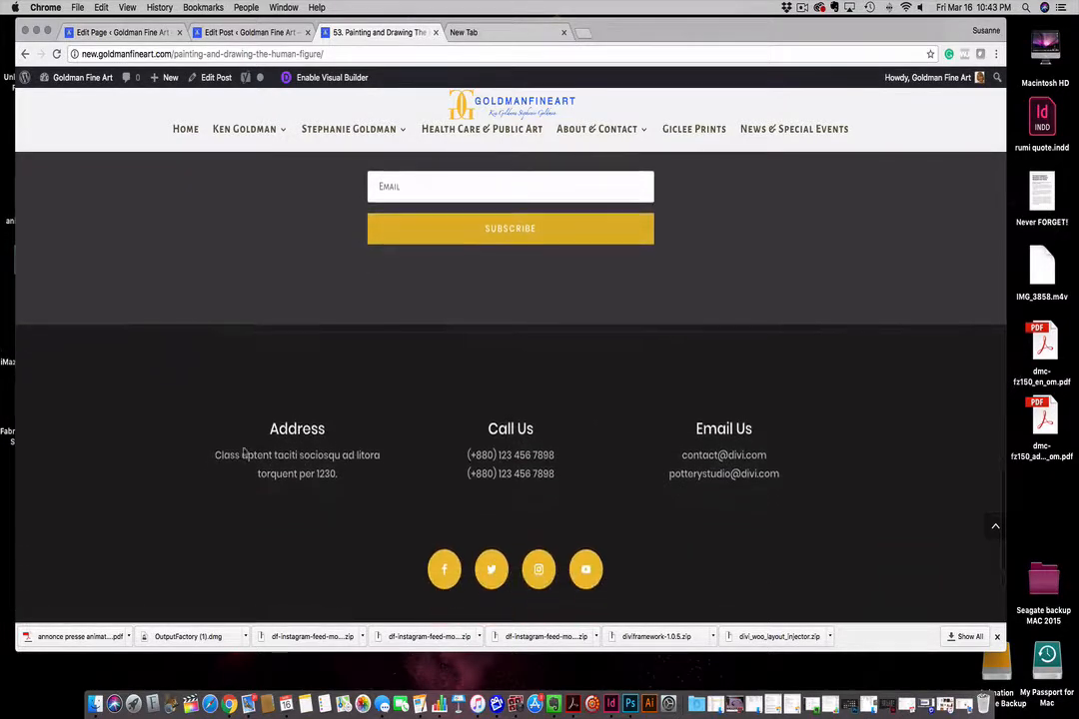
Check the end of the live class post and its header, and return to the post's editor
scroll(476, 432, down, 3)
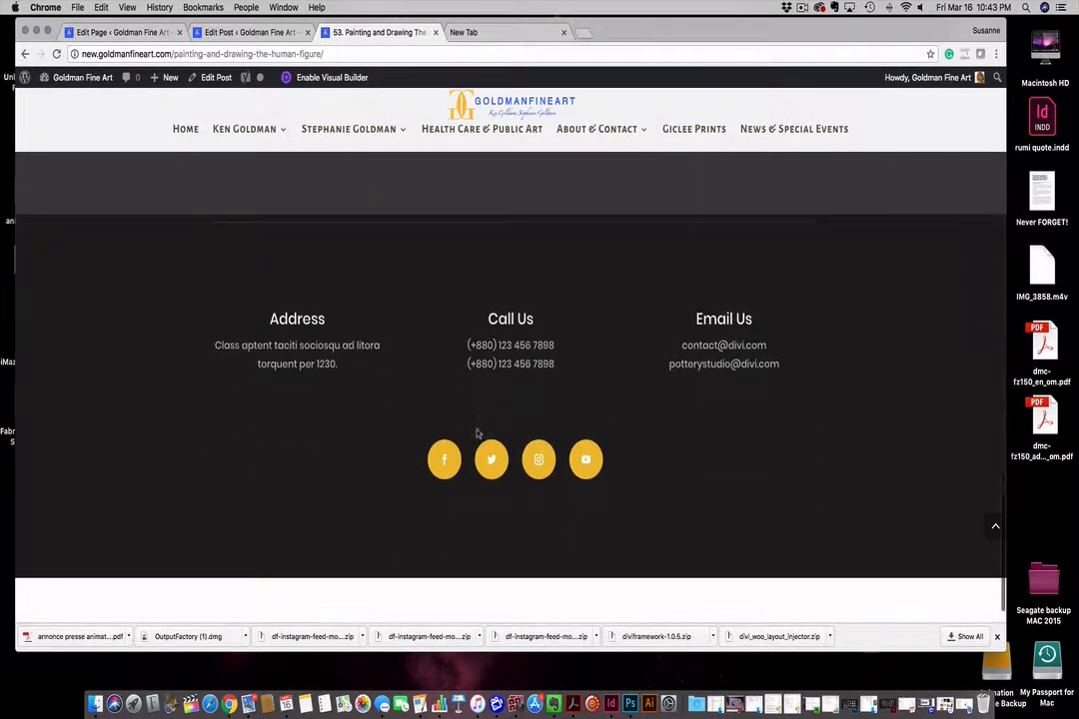
scroll(459, 290, up, 20)
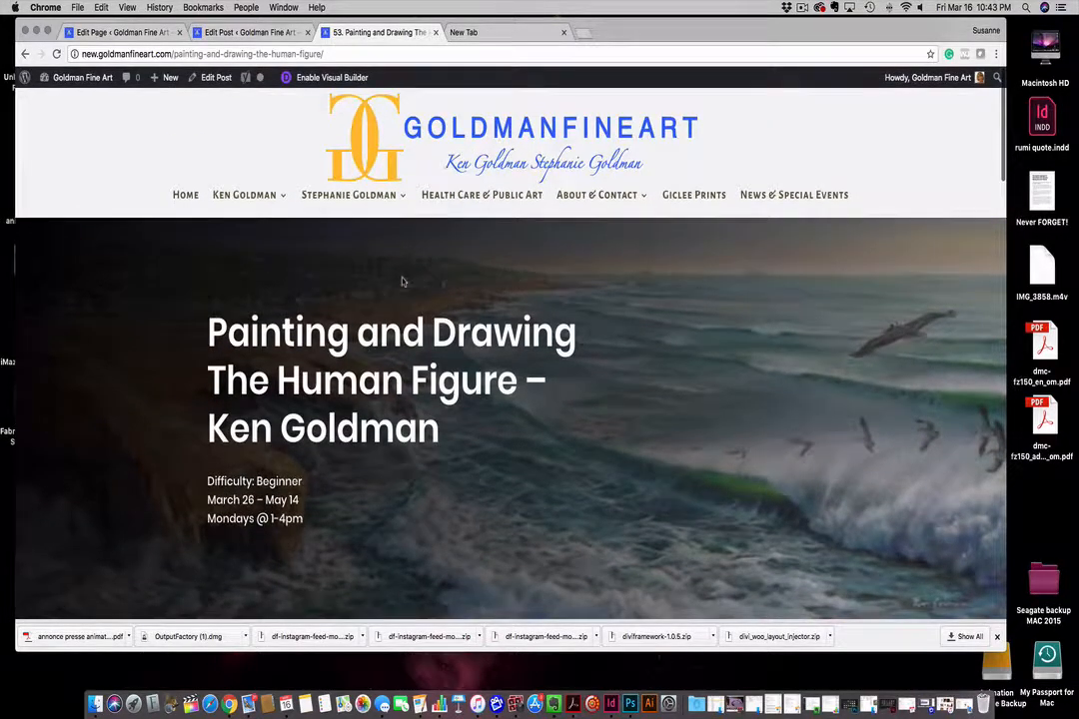
click(258, 33)
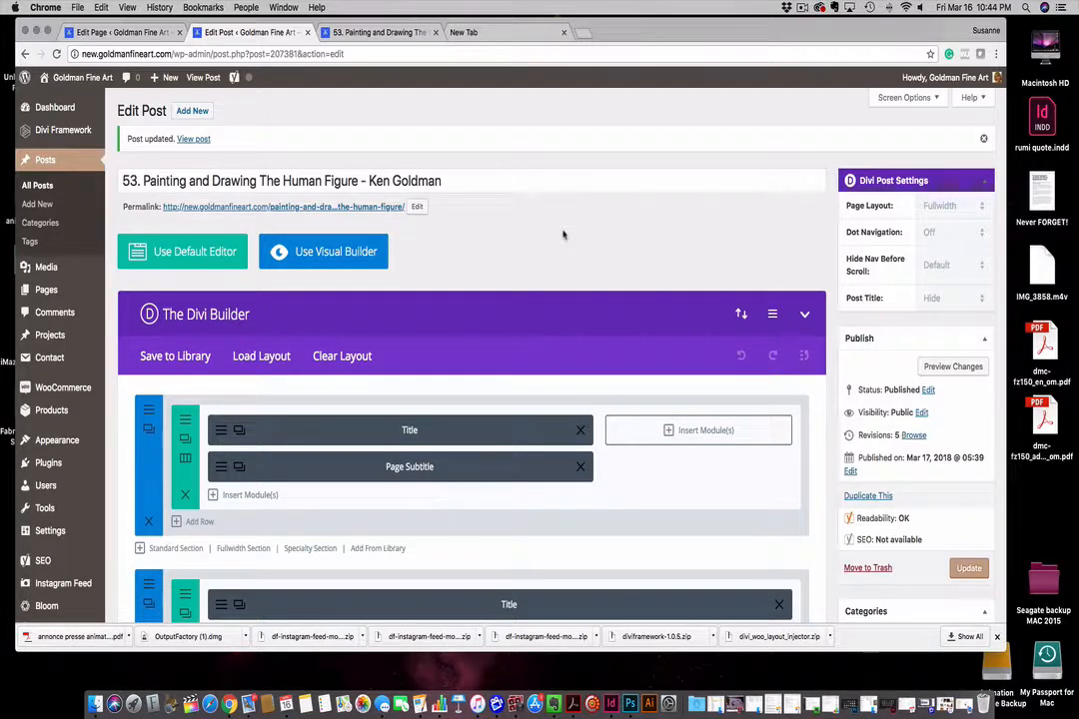
Examine the live home page: the artist galleries, contact buttons, demo videos and Instagram feed
click(375, 31)
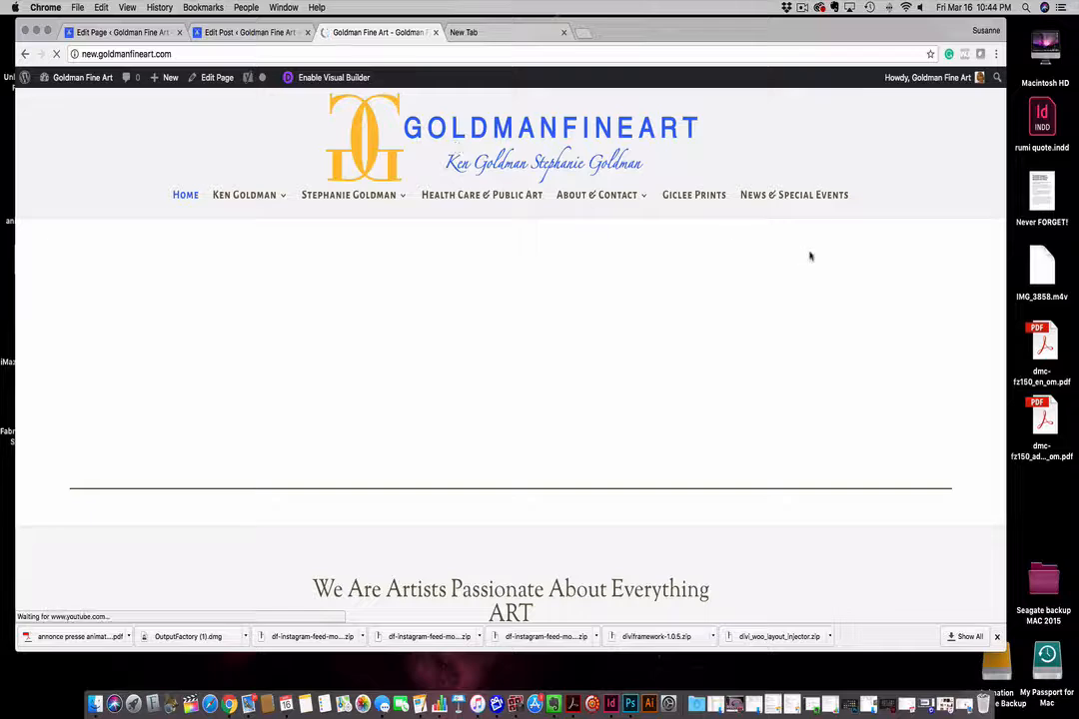
scroll(826, 259, down, 5)
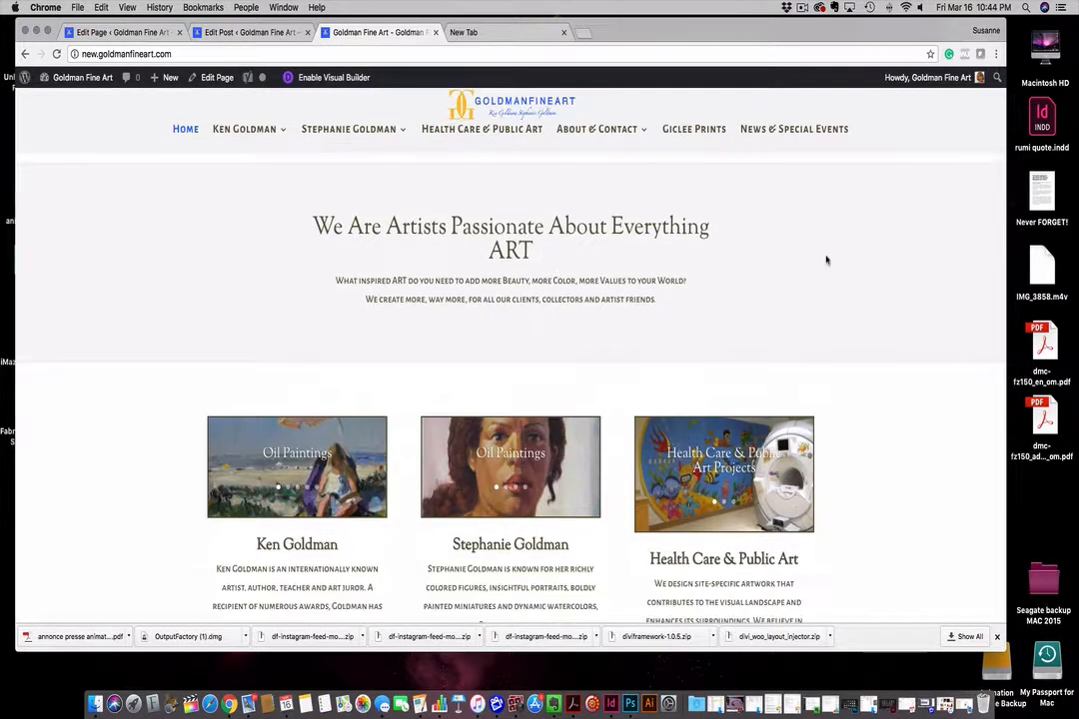
scroll(826, 260, down, 2)
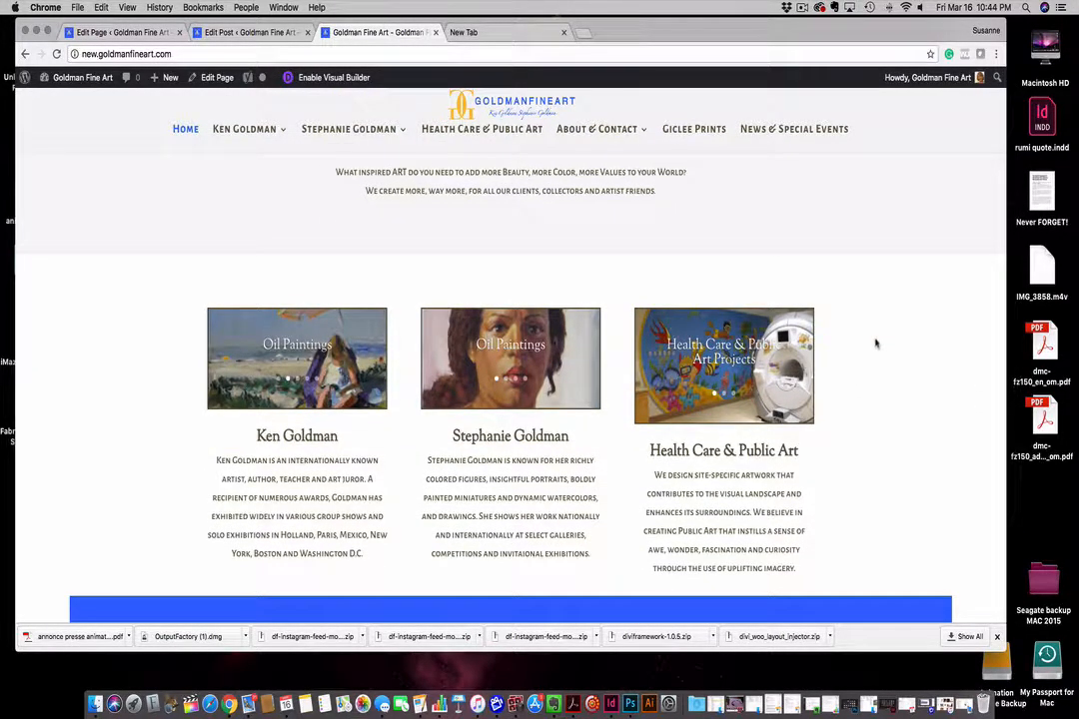
scroll(875, 344, down, 6)
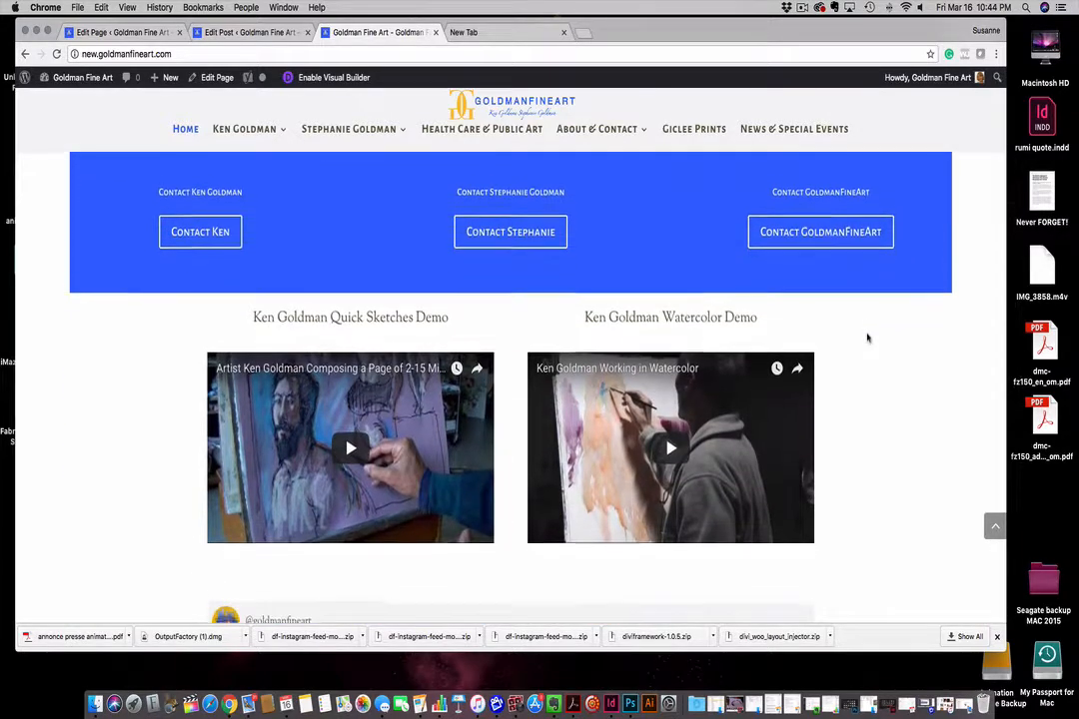
scroll(867, 337, down, 6)
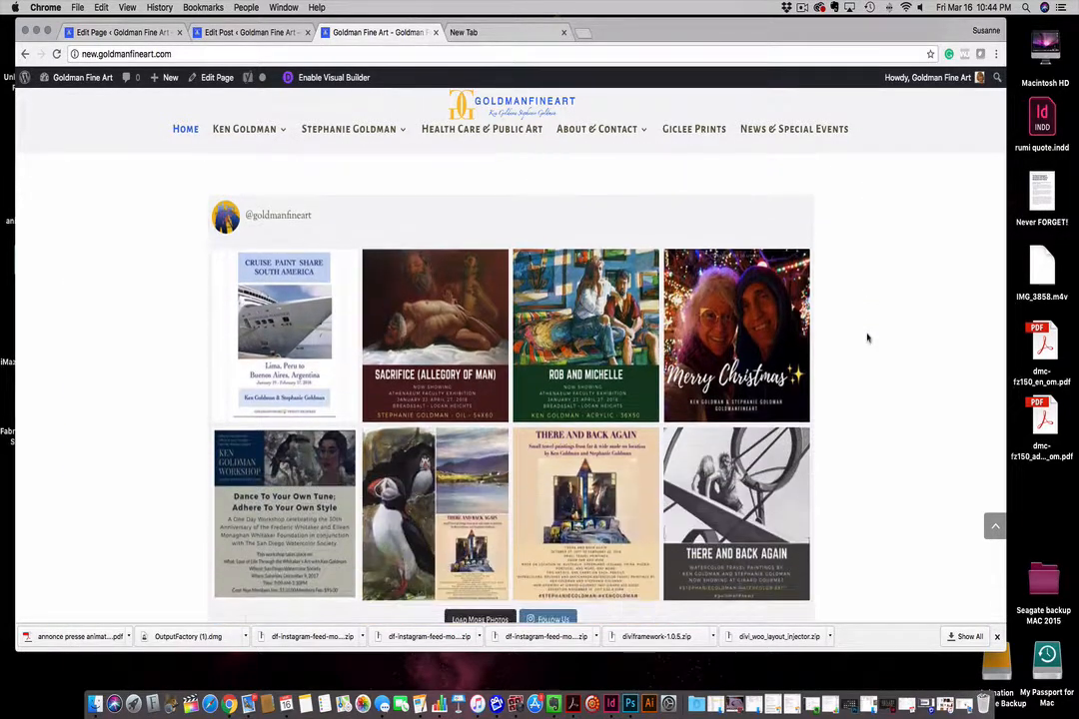
scroll(867, 338, down, 2)
scroll(867, 338, up, 6)
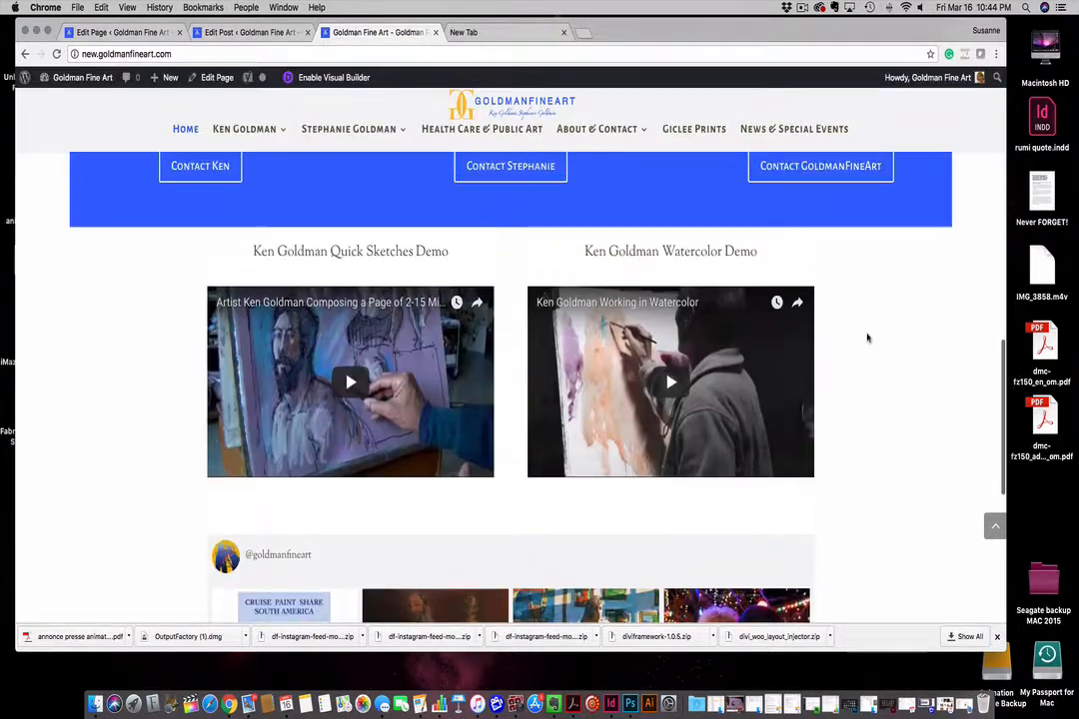
scroll(867, 338, up, 4)
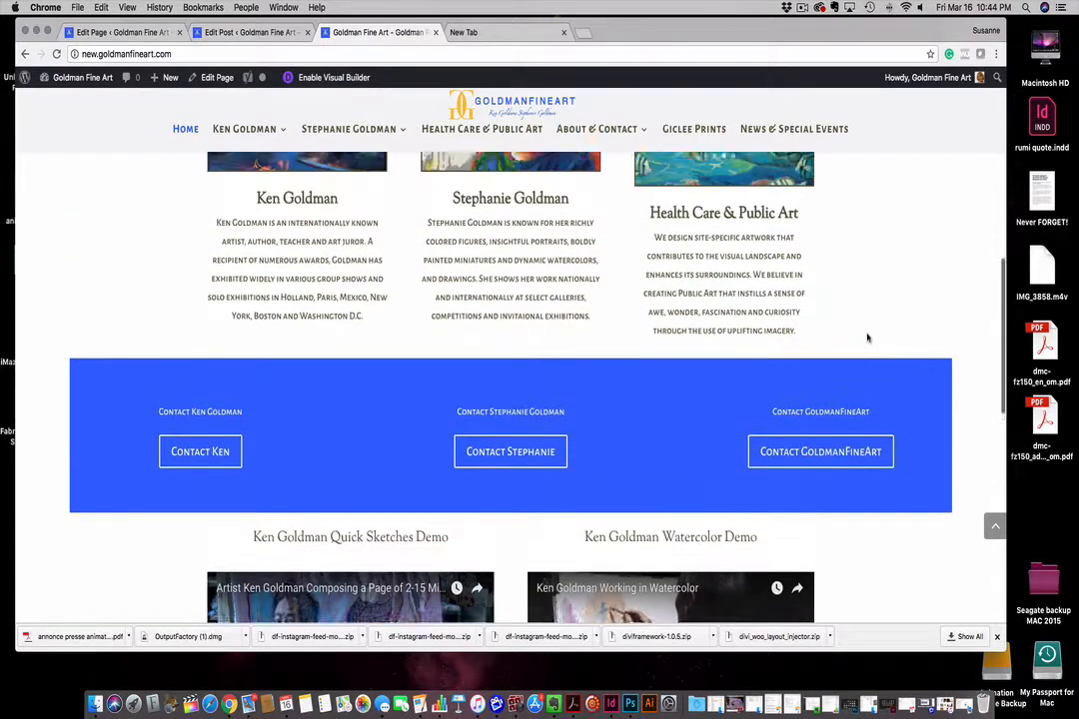
scroll(868, 337, down, 5)
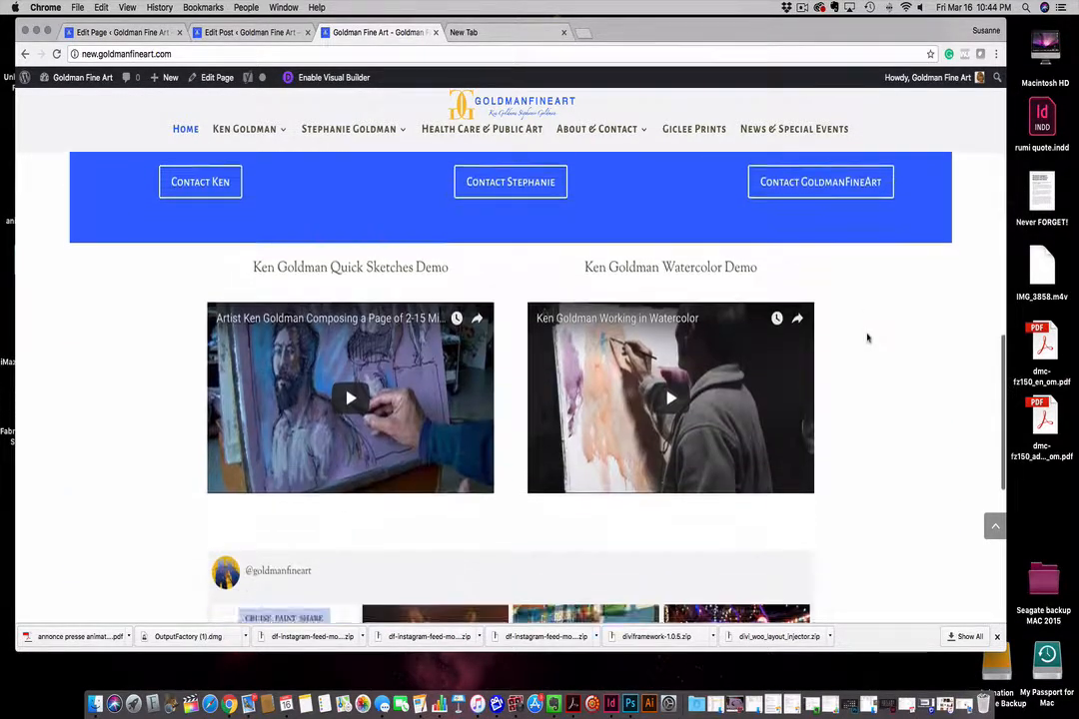
scroll(867, 338, down, 2)
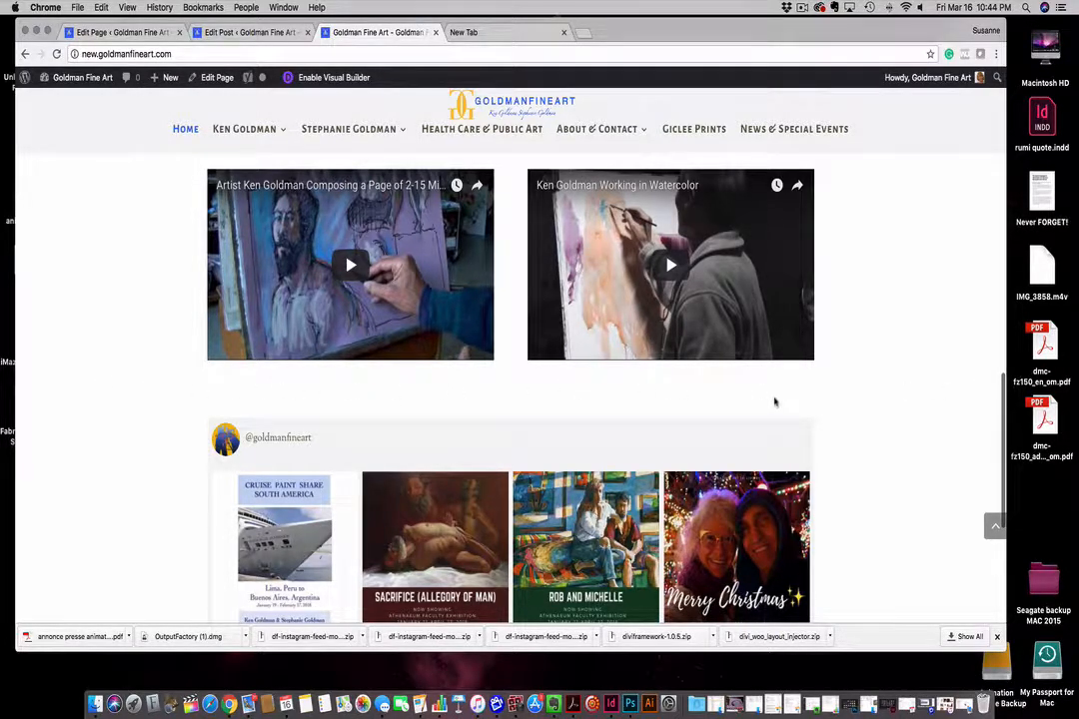
scroll(776, 402, up, 4)
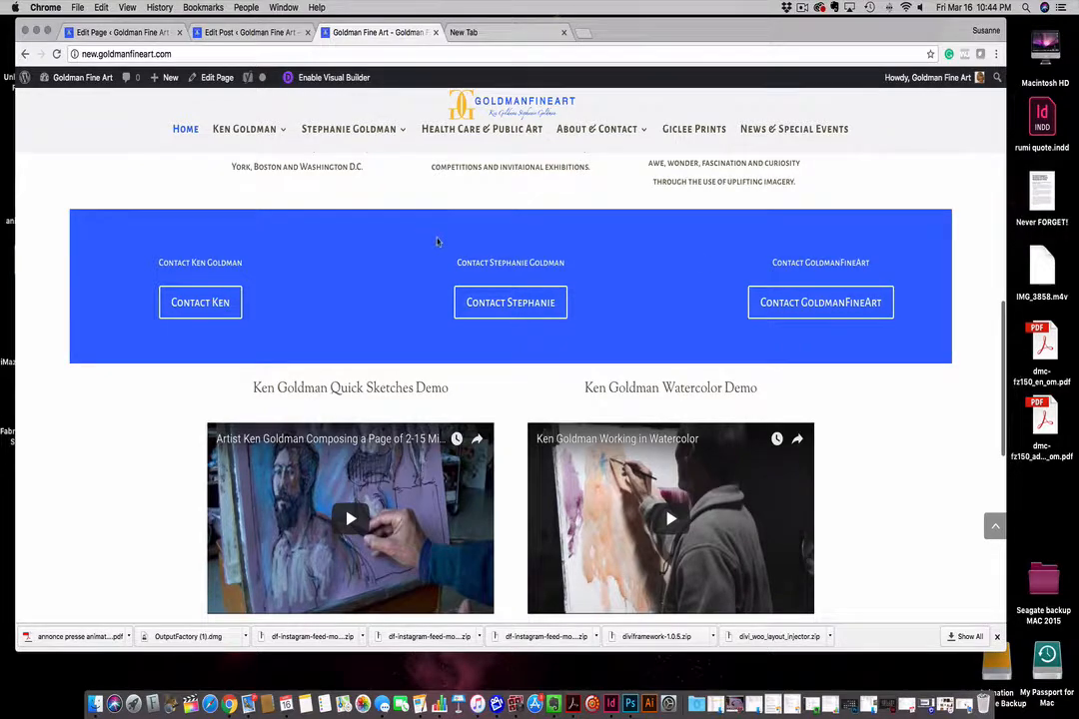
scroll(435, 241, up, 8)
scroll(452, 283, up, 3)
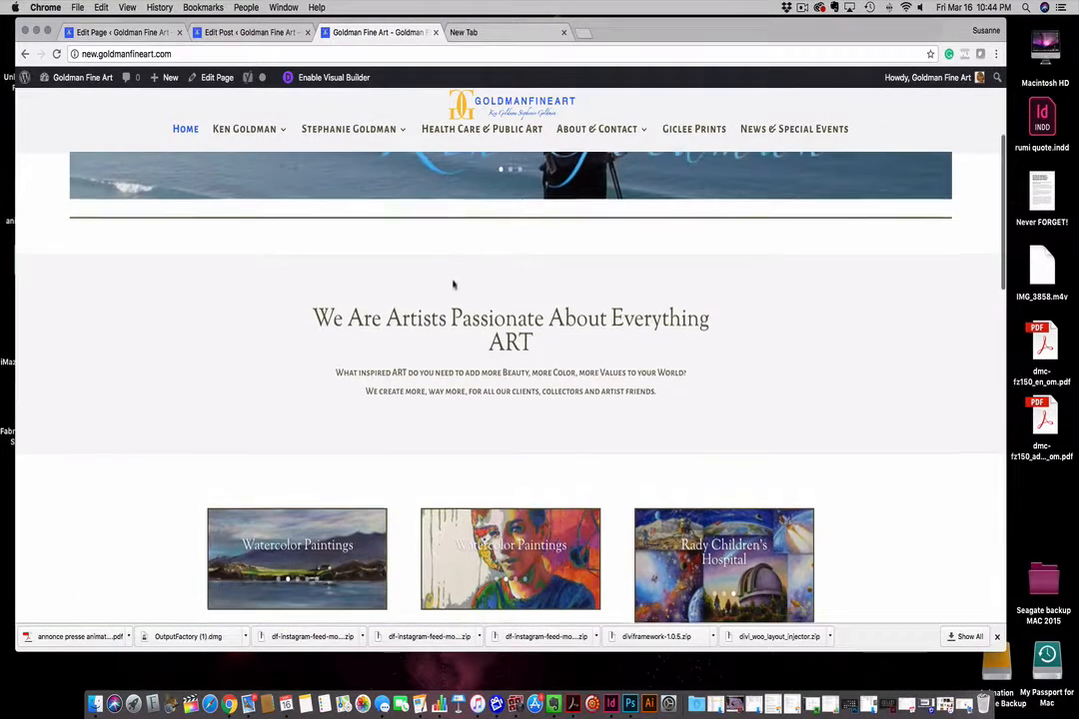
scroll(453, 284, down, 7)
scroll(455, 279, down, 10)
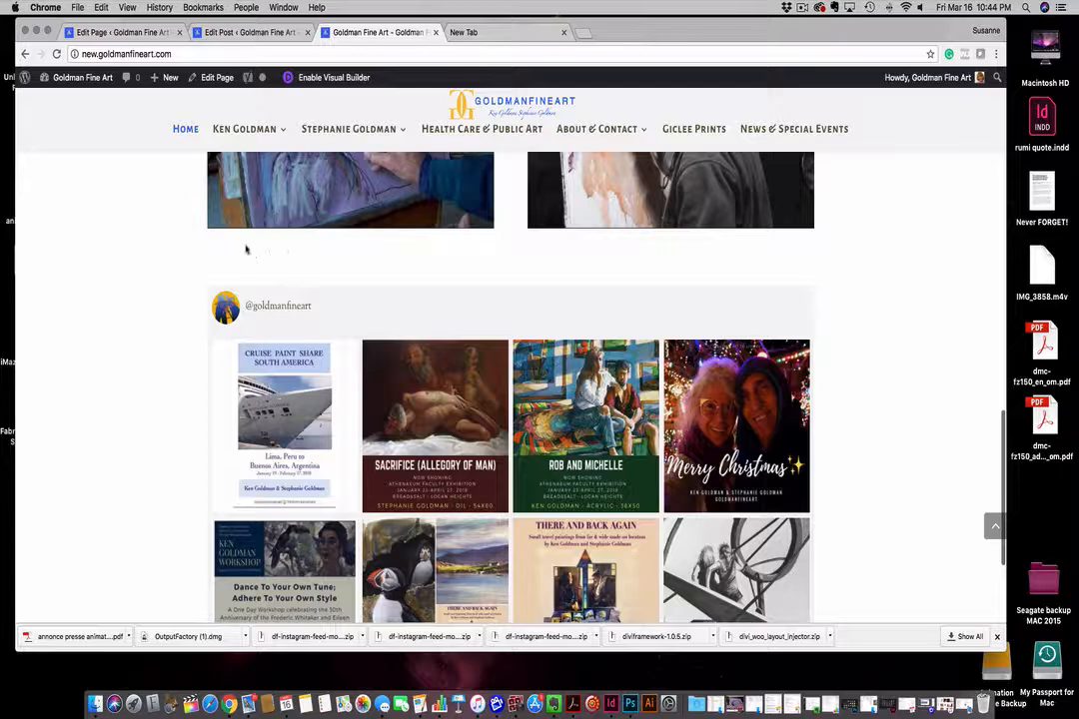
scroll(301, 252, up, 5)
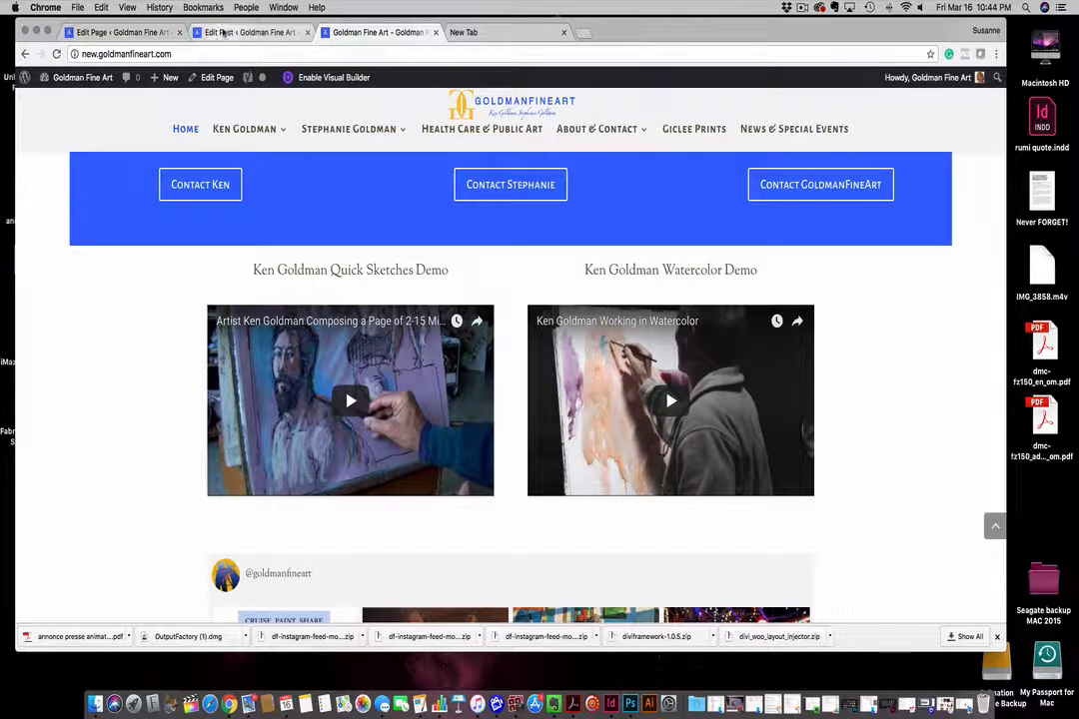
Open the settings of the Browse More of Ken's Classes button in the class post's layout
click(204, 32)
click(115, 36)
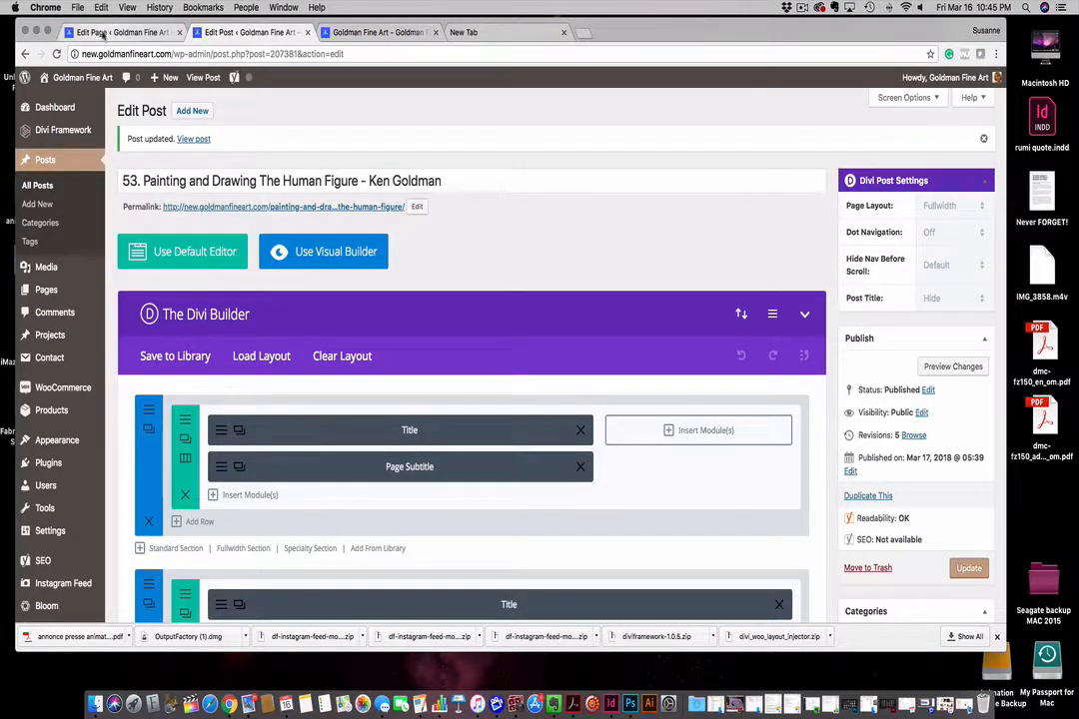
click(229, 32)
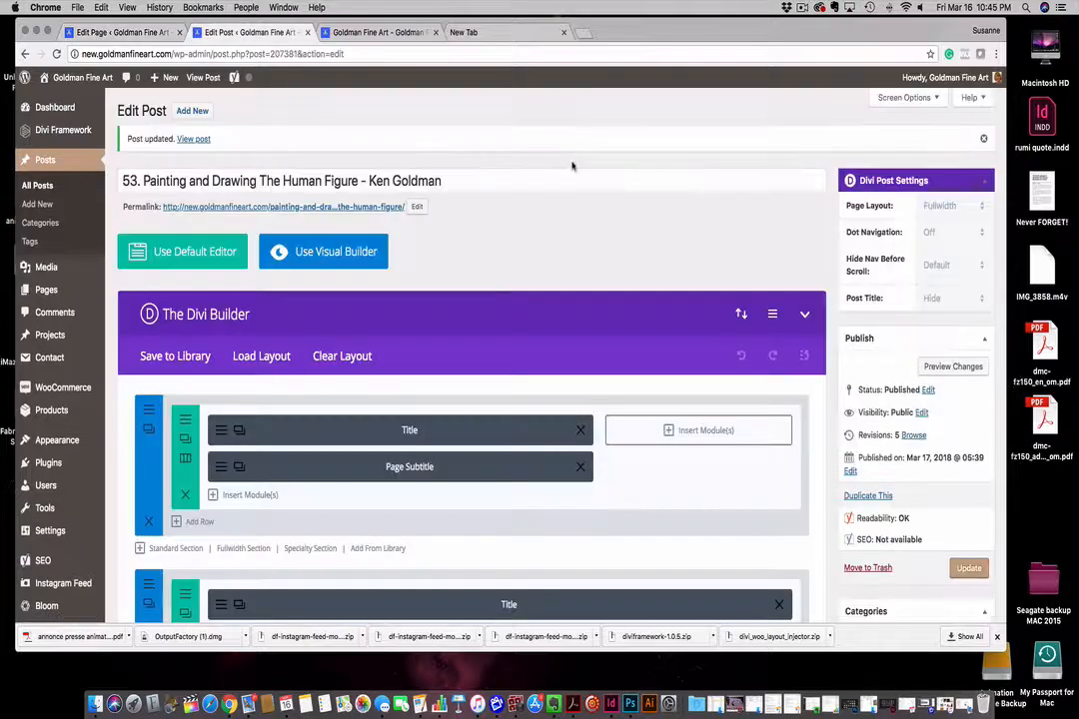
scroll(622, 243, down, 5)
scroll(623, 243, down, 10)
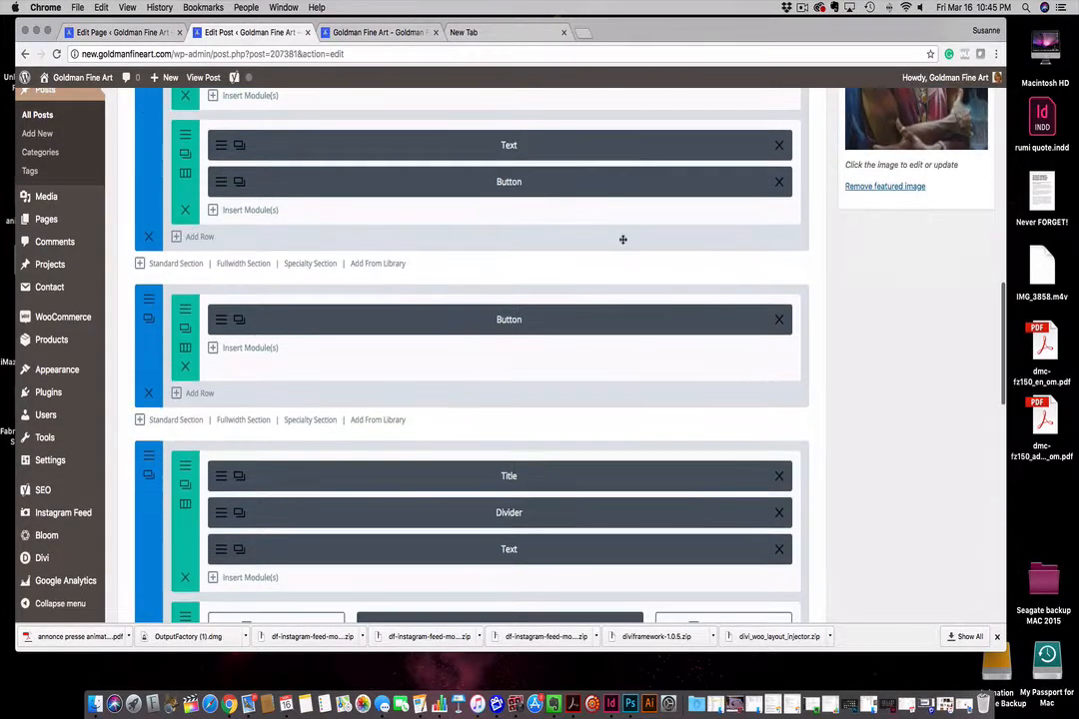
click(221, 319)
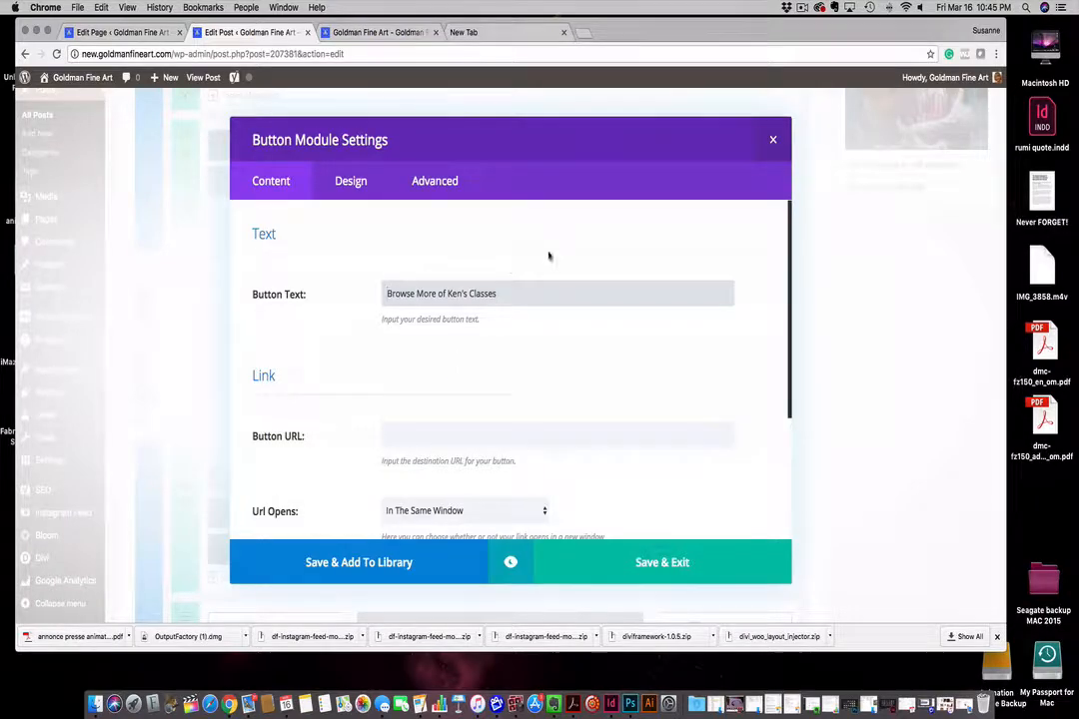
Open the Ken Goldman Video Demos page on the live site and copy its address
click(371, 32)
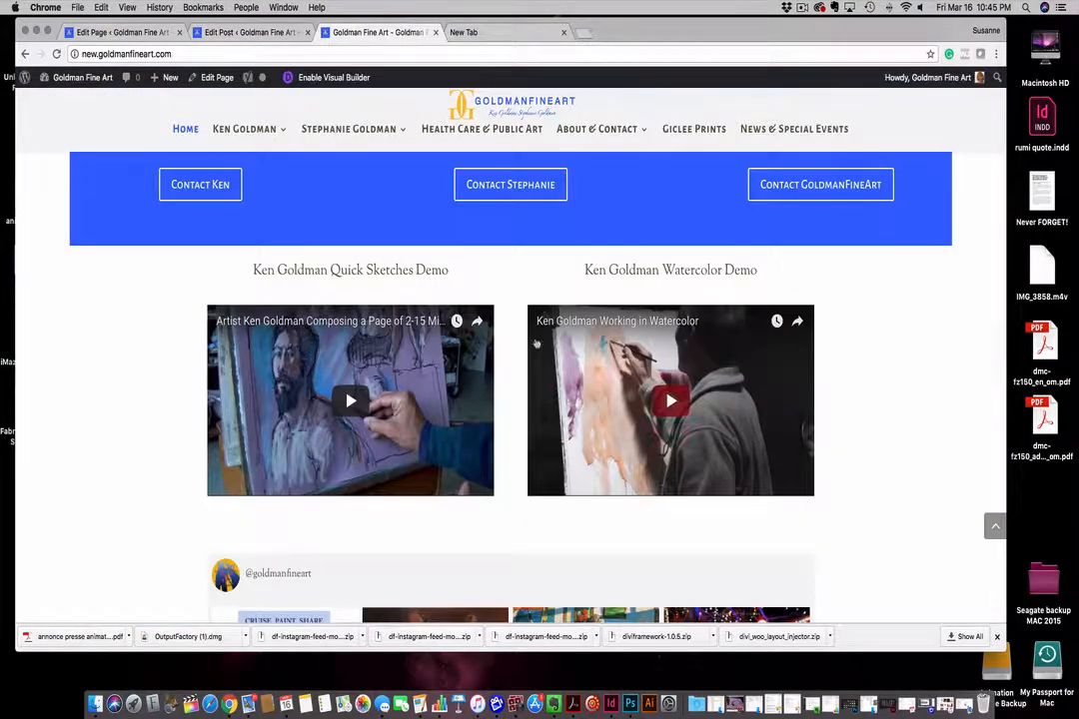
mouse_move(259, 130)
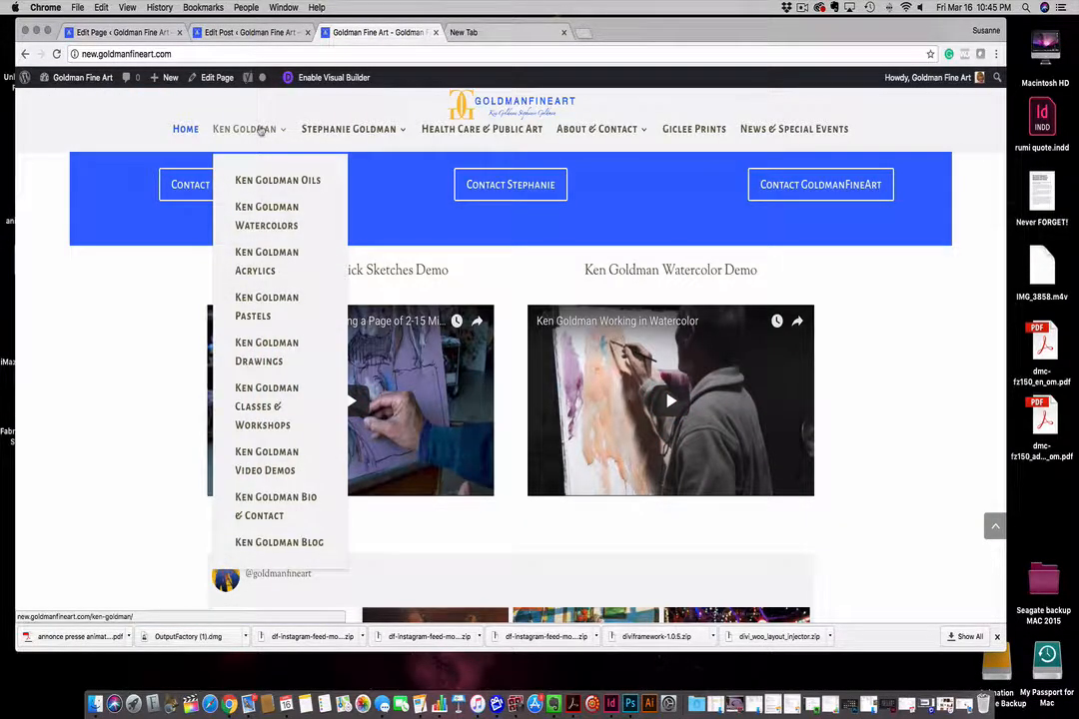
click(268, 465)
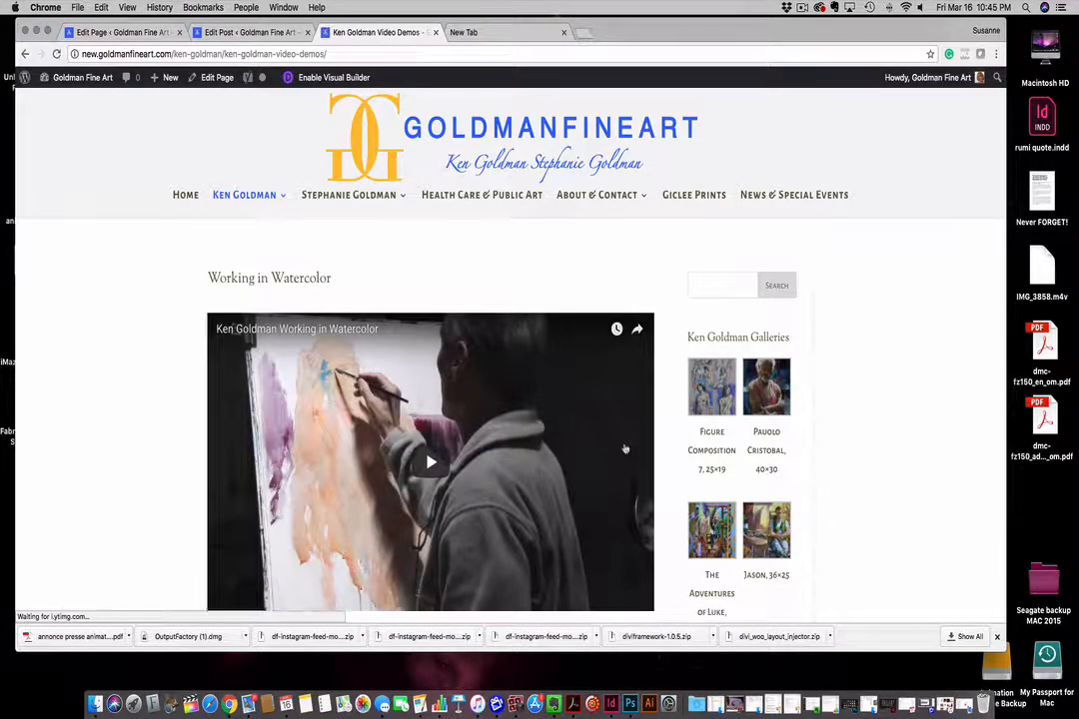
scroll(625, 448, down, 5)
click(346, 54)
key(super+c)
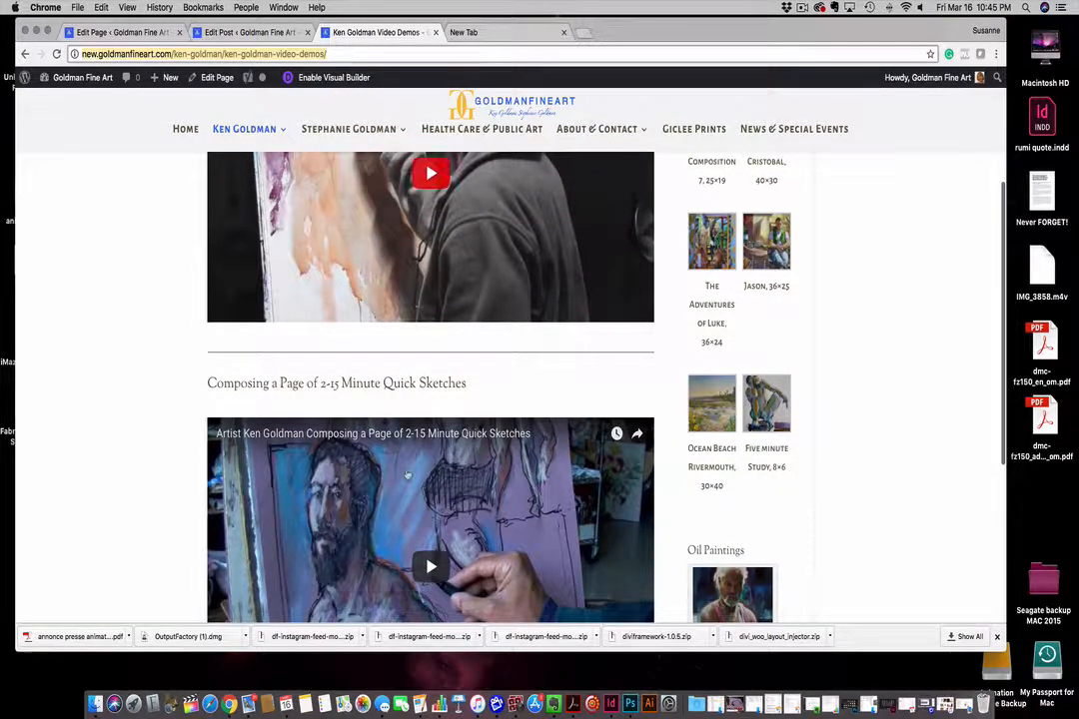
scroll(377, 188, up, 3)
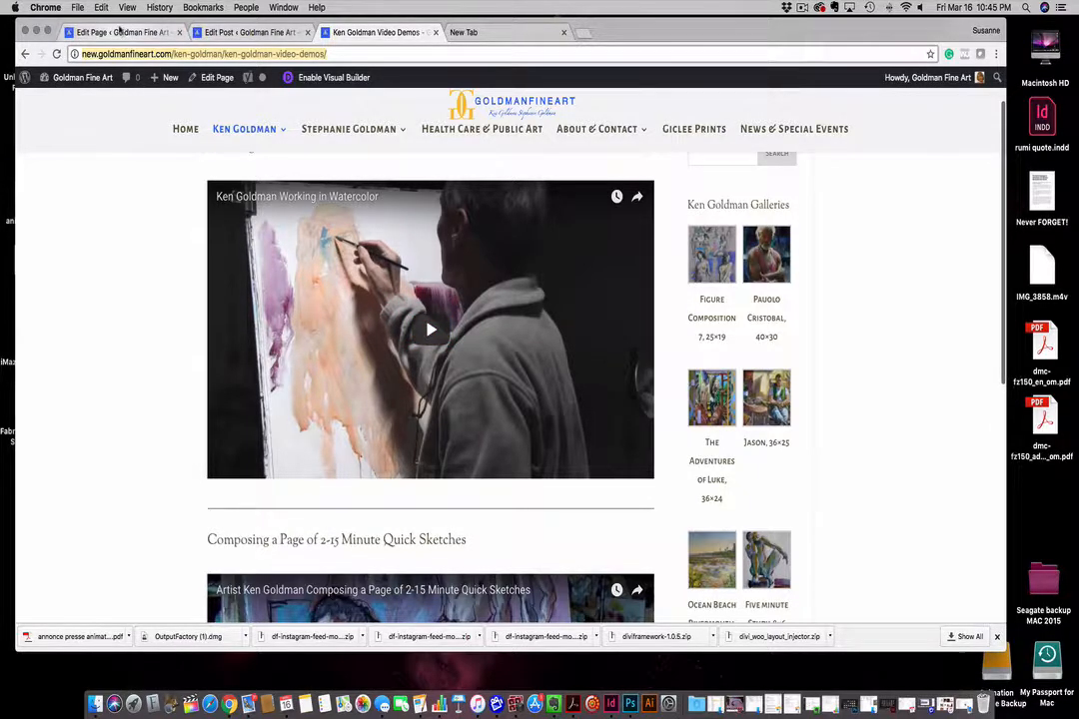
Set the post button's text to "See Ken in Action" and its URL to the copied Video Demos page address
click(136, 33)
click(248, 32)
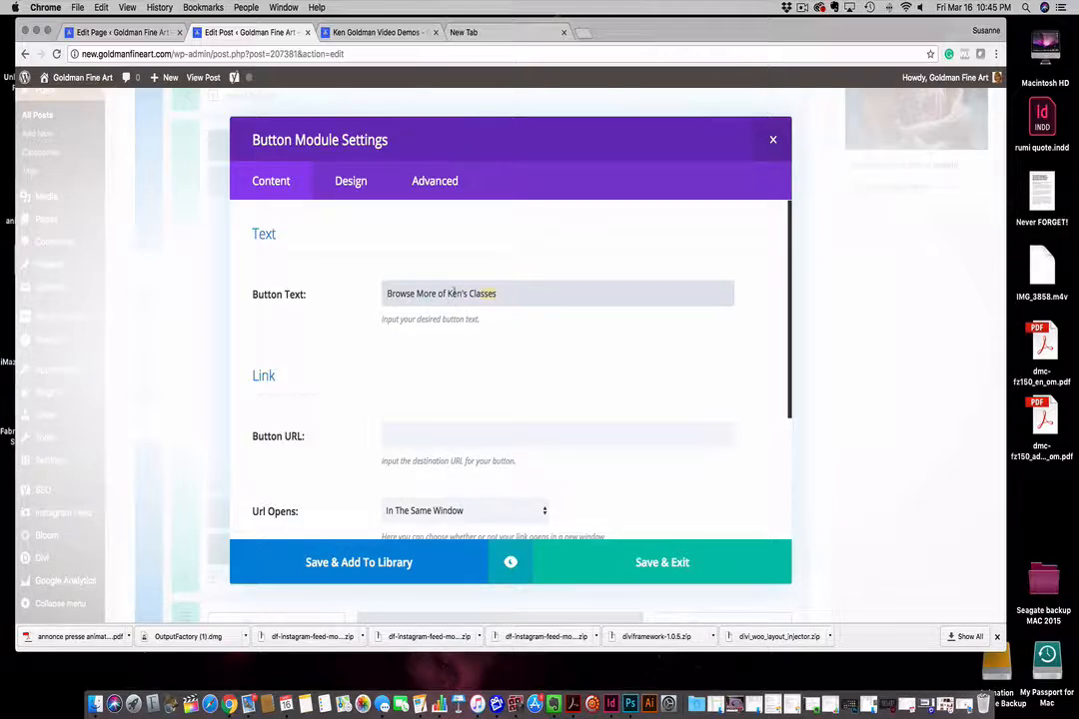
text(See Ken in Action)
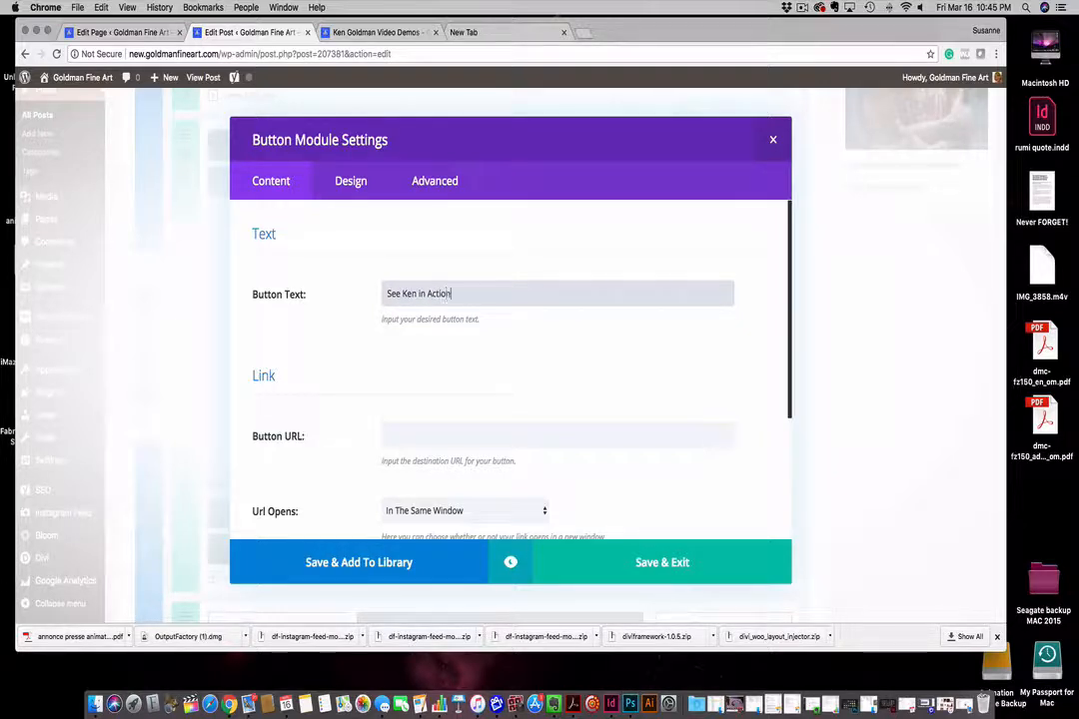
scroll(562, 331, down, 3)
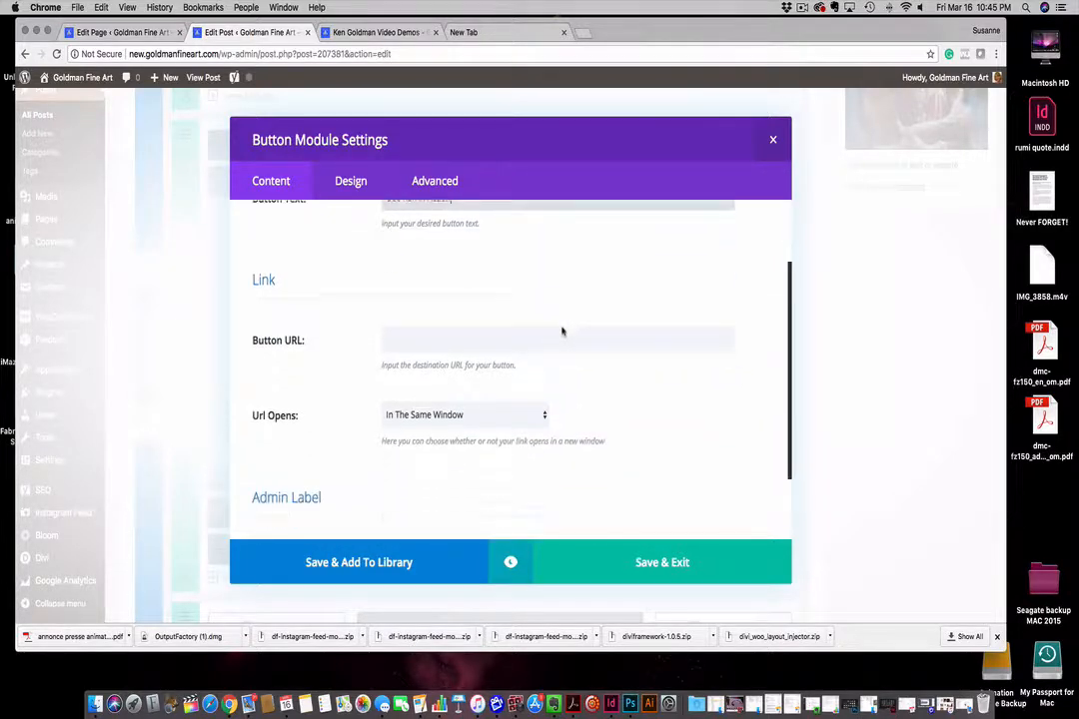
click(453, 327)
key(super+v)
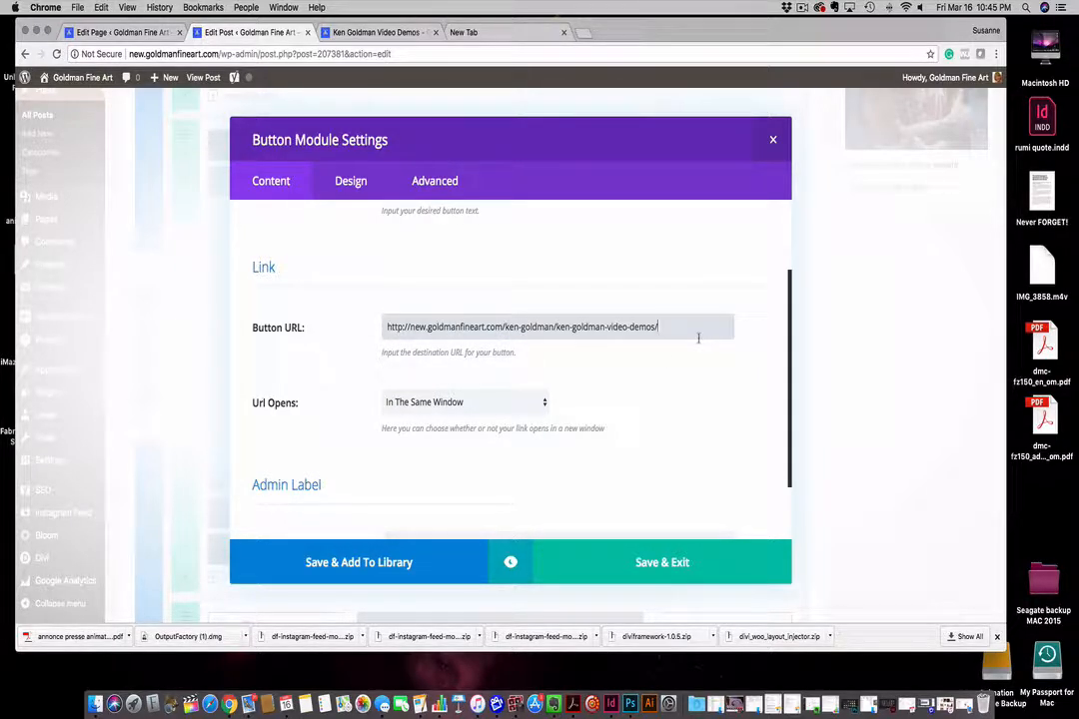
Set the button's link to open in the new tab, preview the button and save the module
click(542, 403)
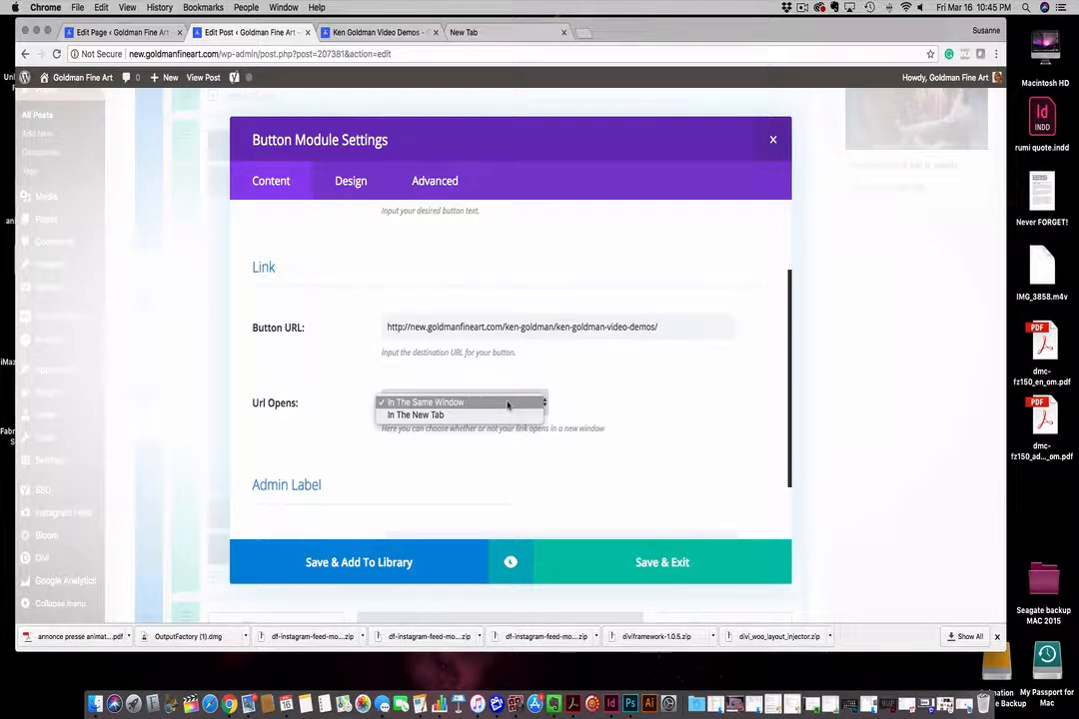
click(486, 416)
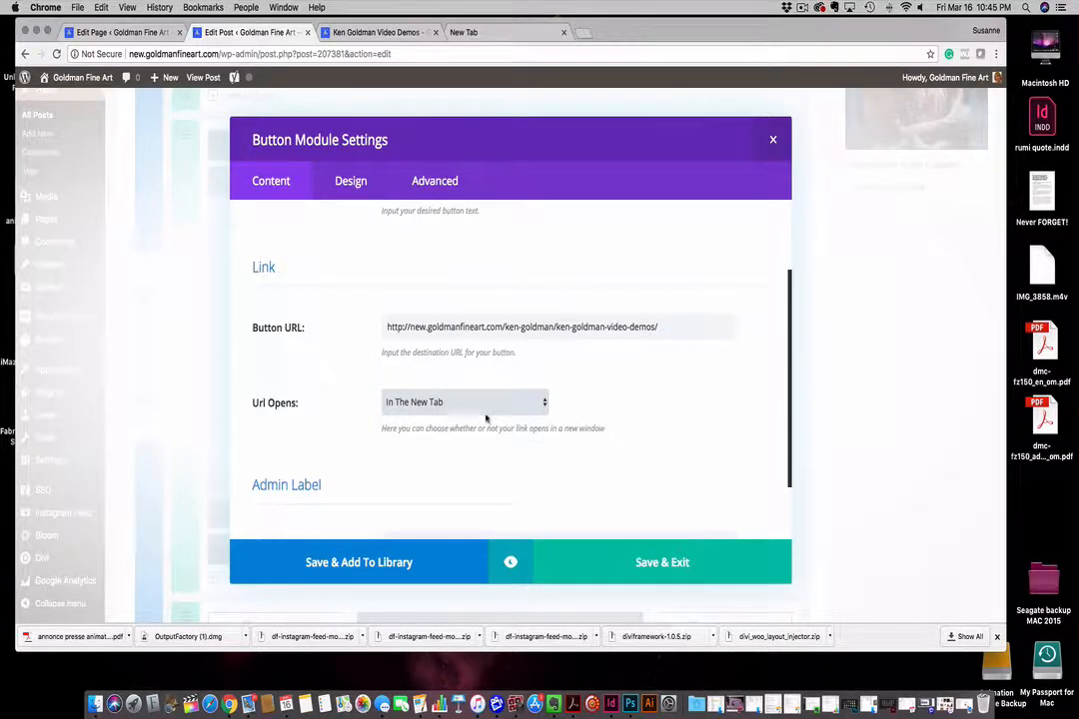
scroll(557, 493, down, 4)
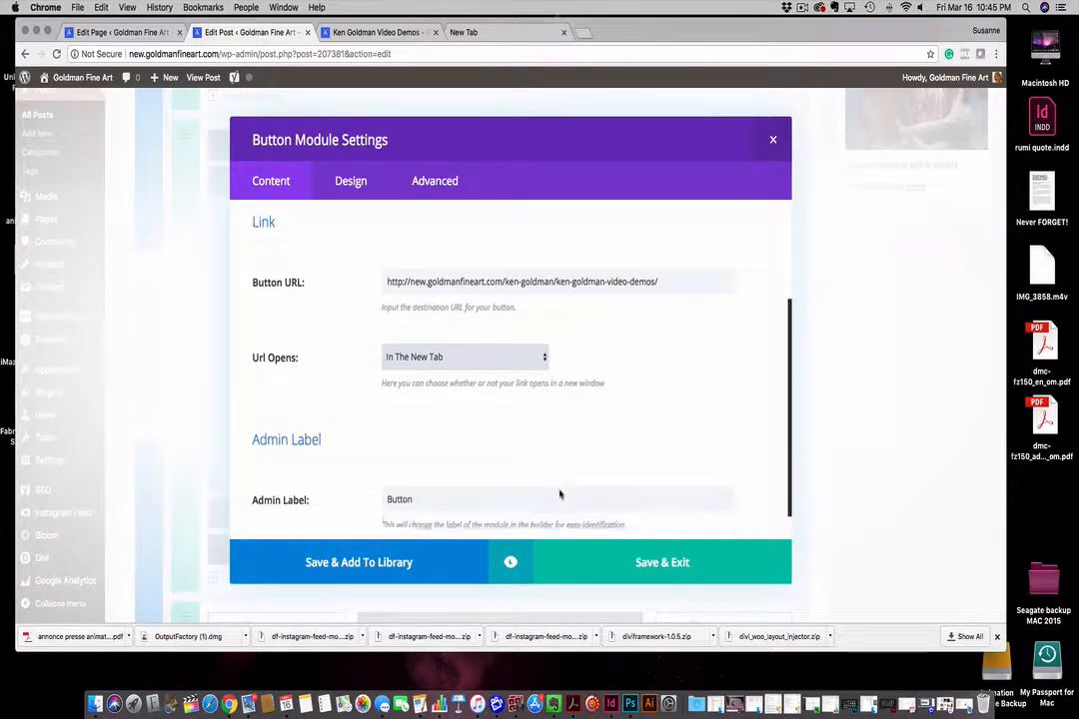
click(511, 563)
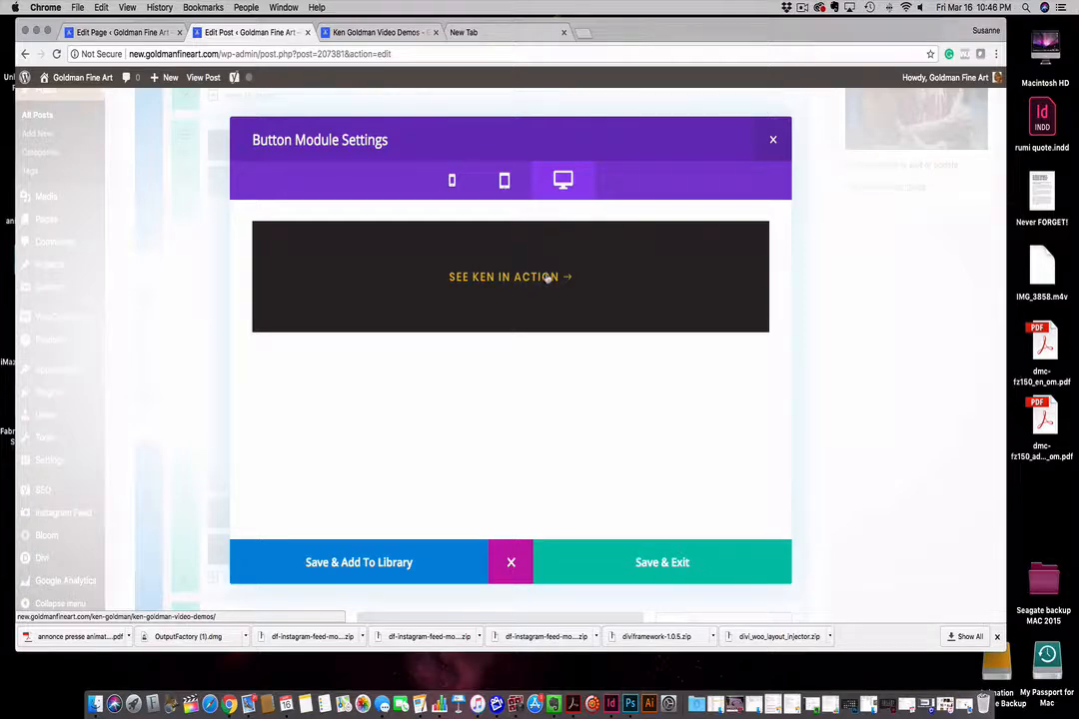
click(639, 562)
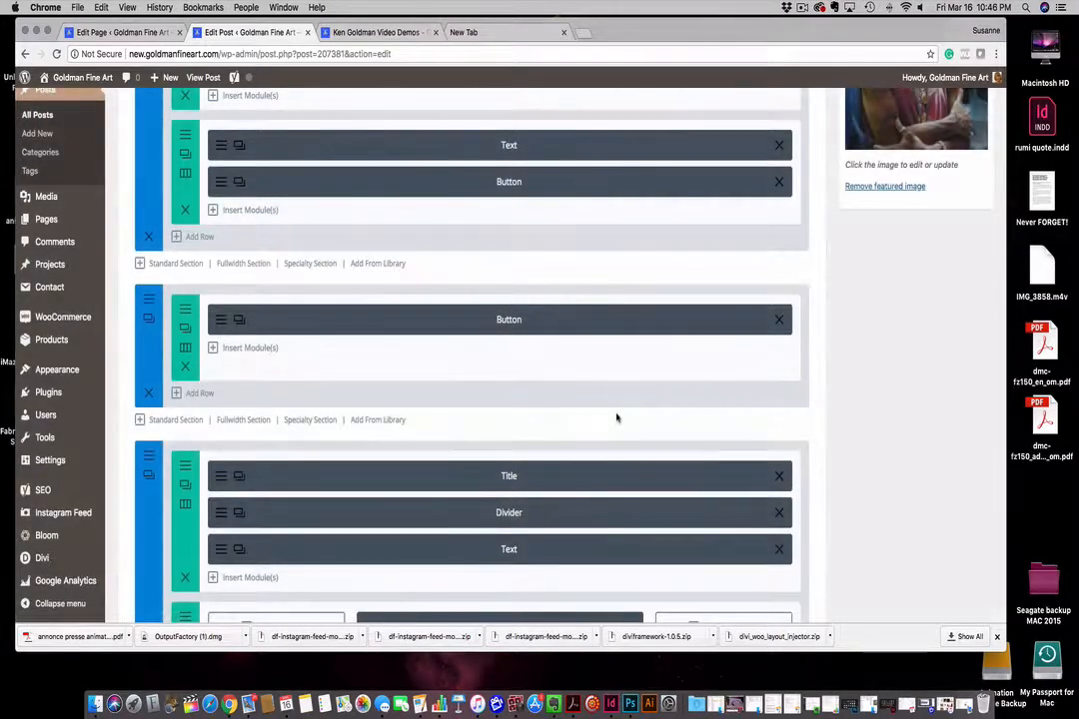
Update the published Painting and Drawing The Human Figure post with the saved button changes
scroll(617, 416, up, 10)
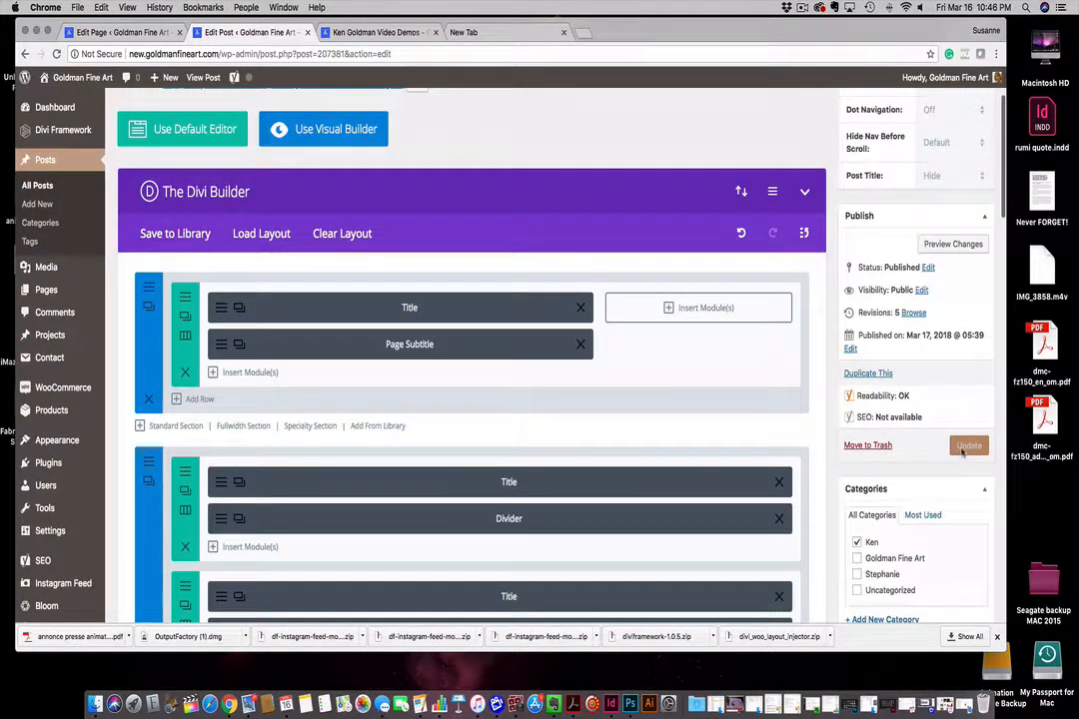
click(964, 447)
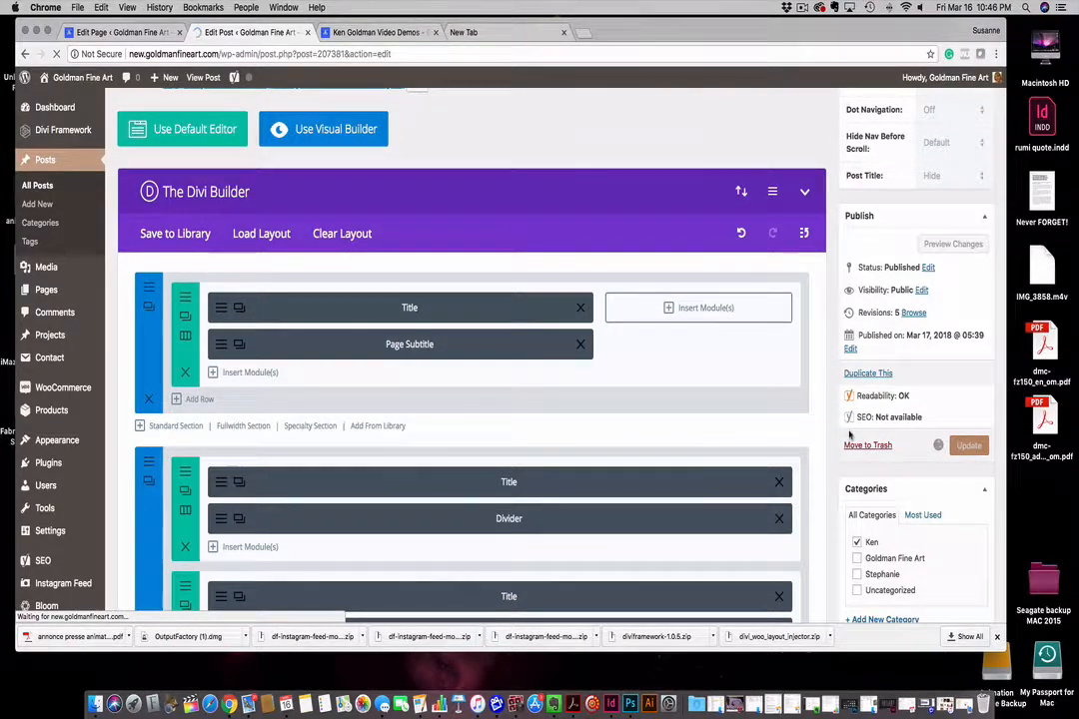
scroll(835, 446, down, 10)
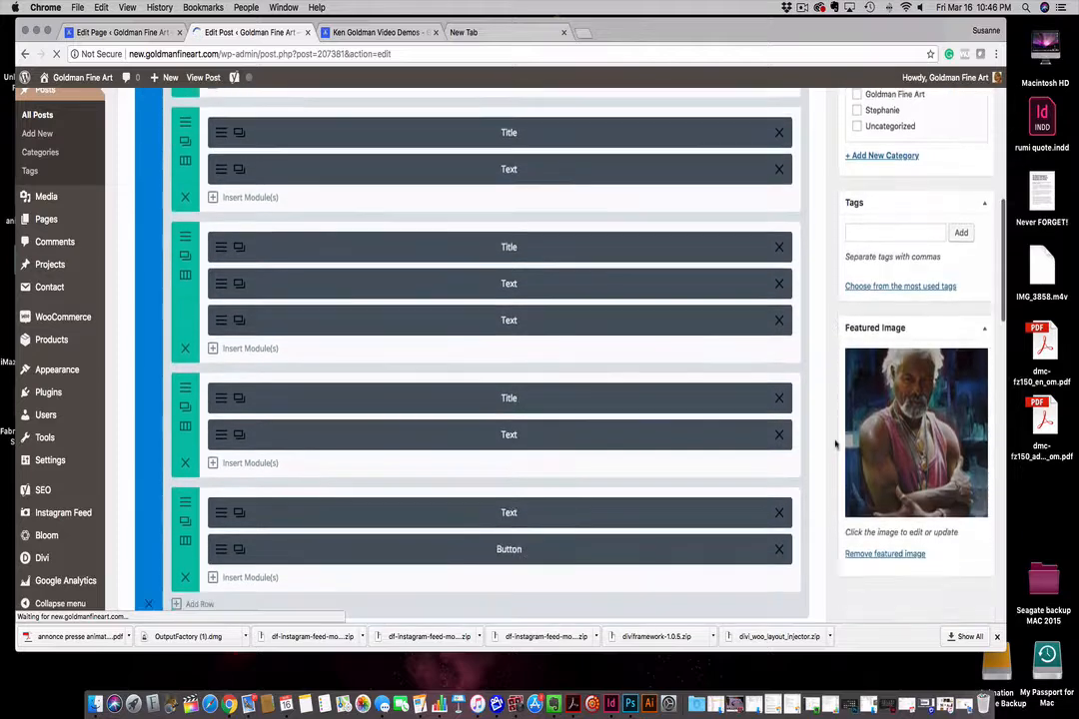
scroll(836, 446, down, 10)
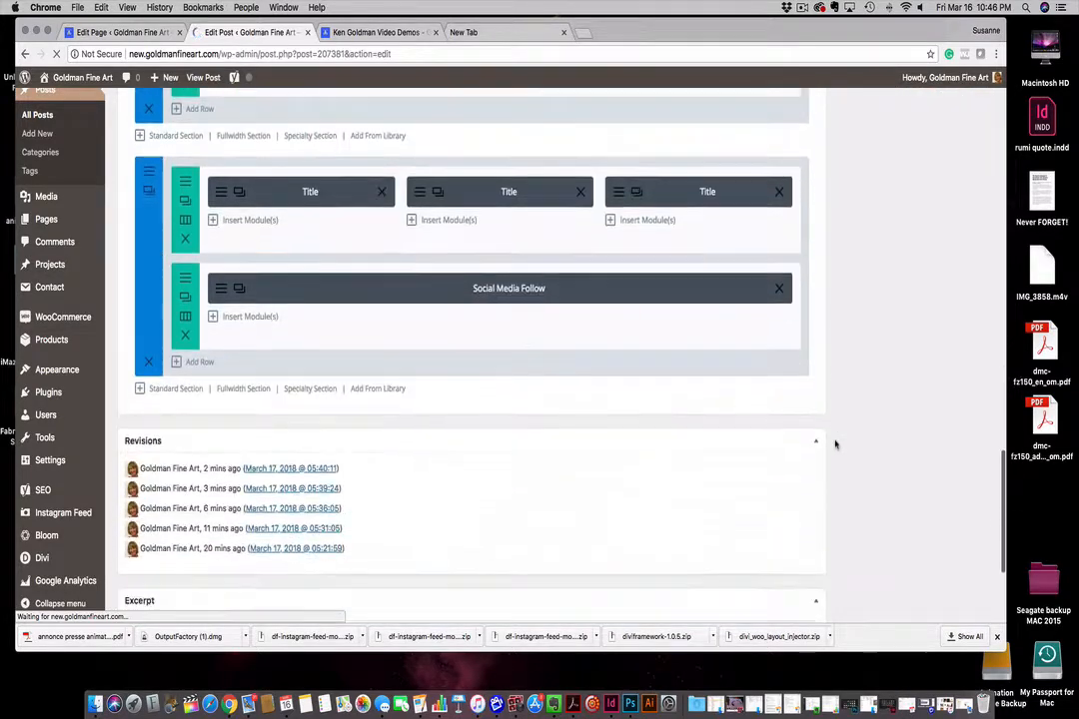
scroll(836, 445, up, 10)
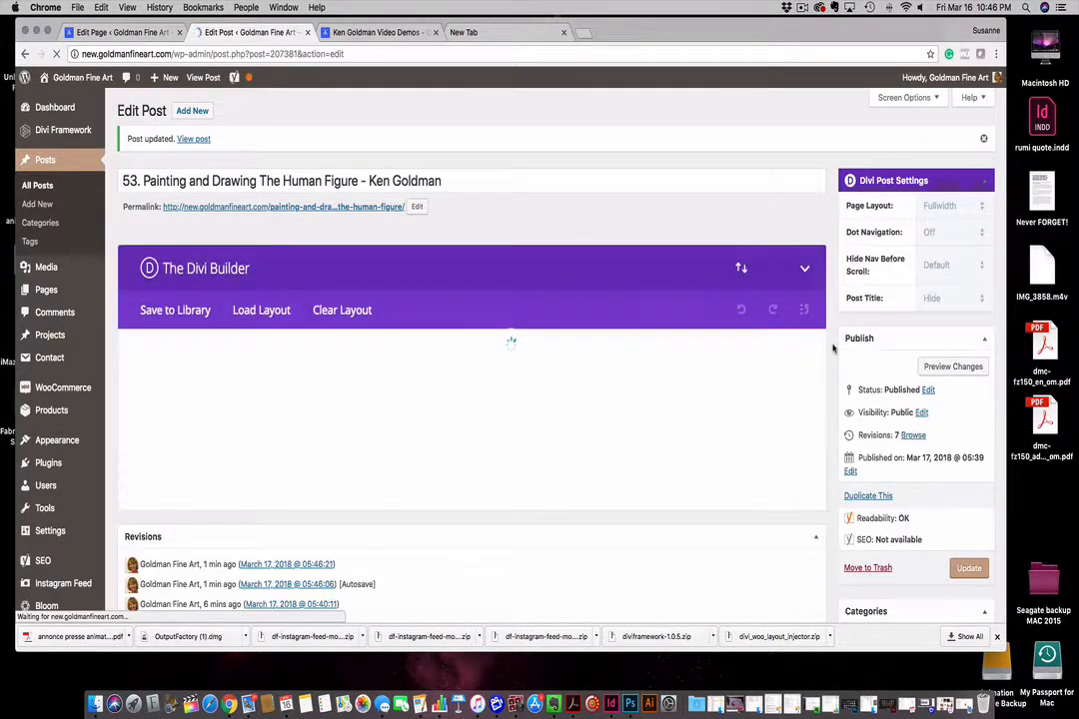
Review the class post's Divi layout, from its title section to the email opt-in, divider and social media sections
scroll(838, 382, down, 15)
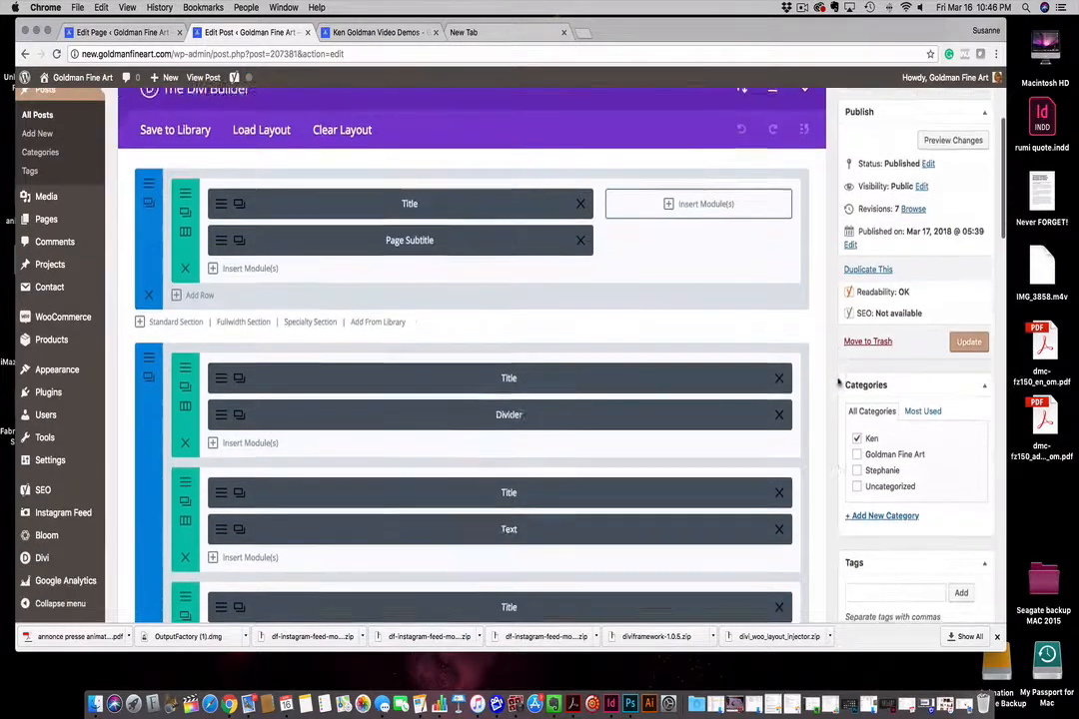
scroll(838, 382, down, 12)
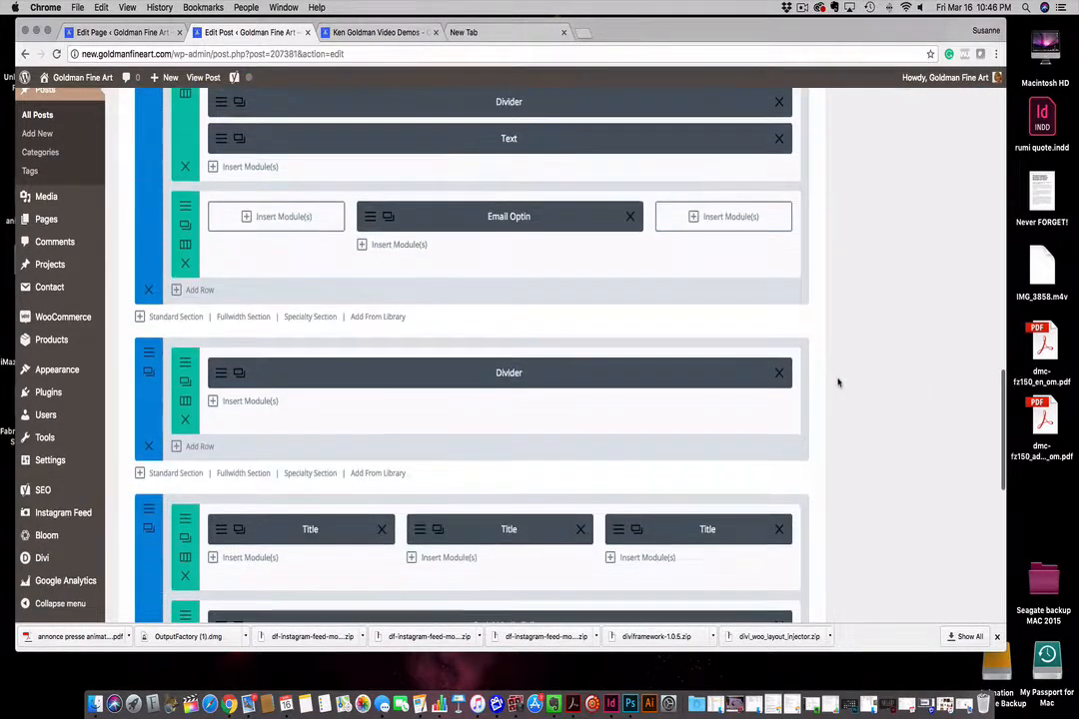
scroll(838, 382, up, 4)
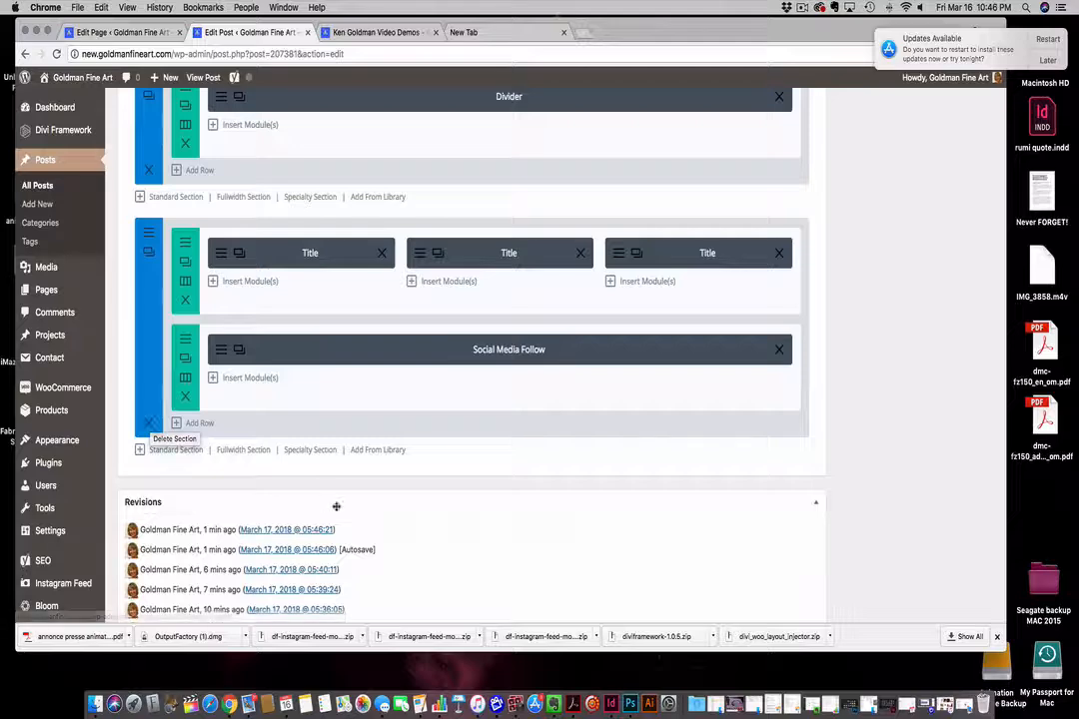
scroll(430, 387, up, 3)
scroll(429, 387, down, 2)
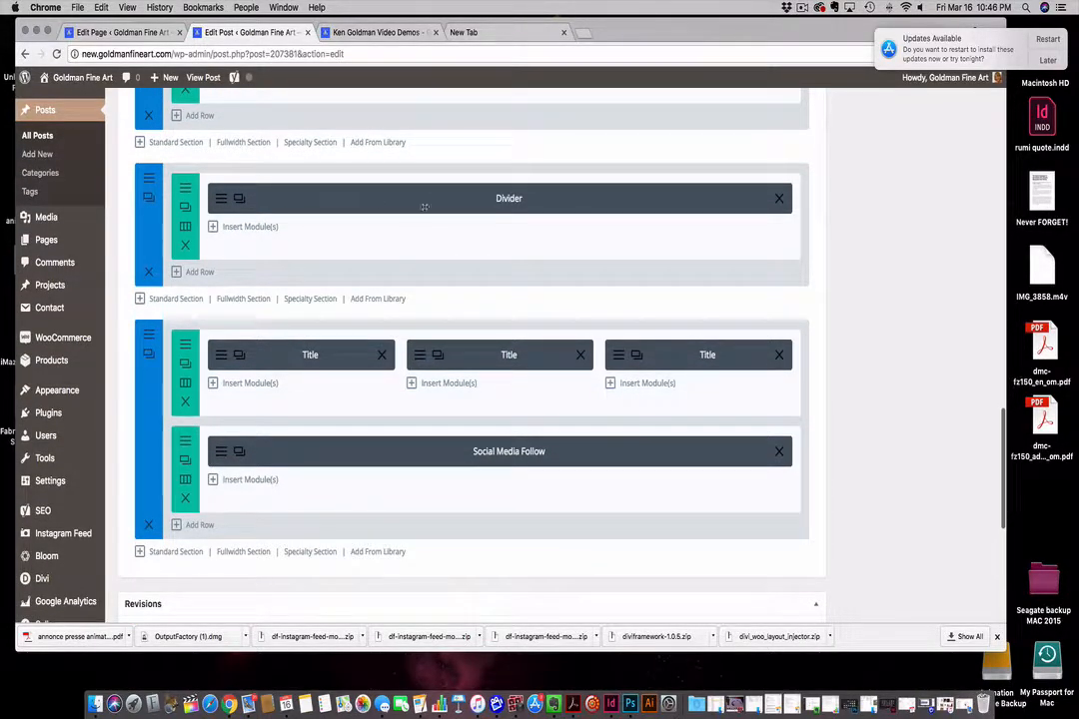
scroll(294, 238, up, 3)
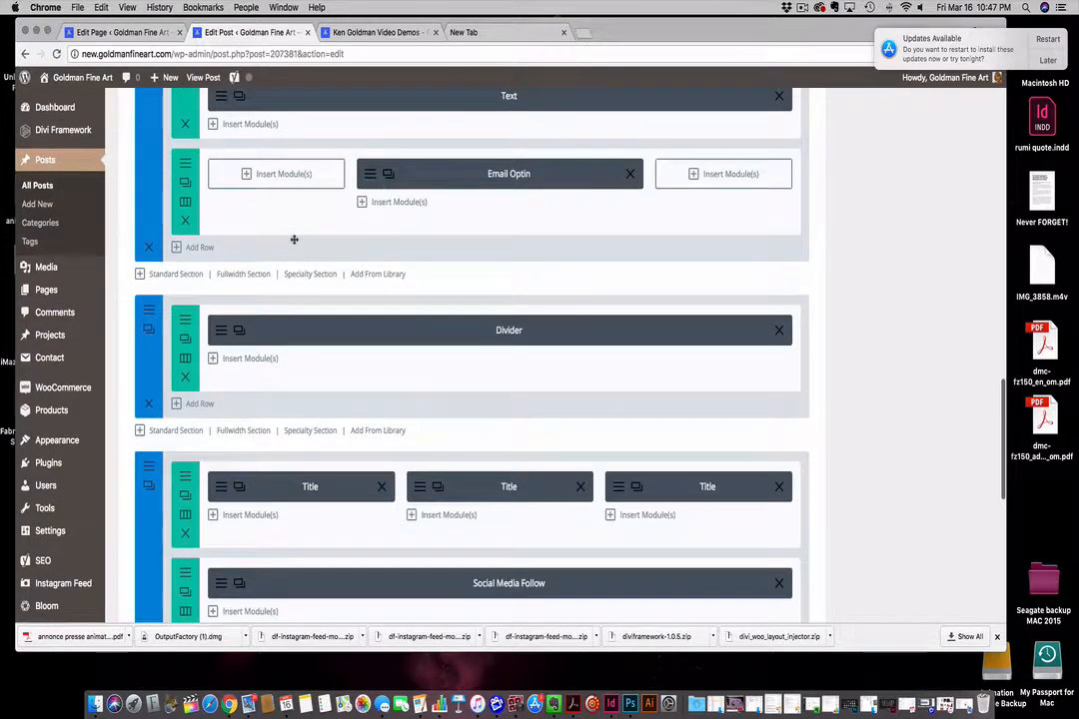
scroll(294, 239, up, 2)
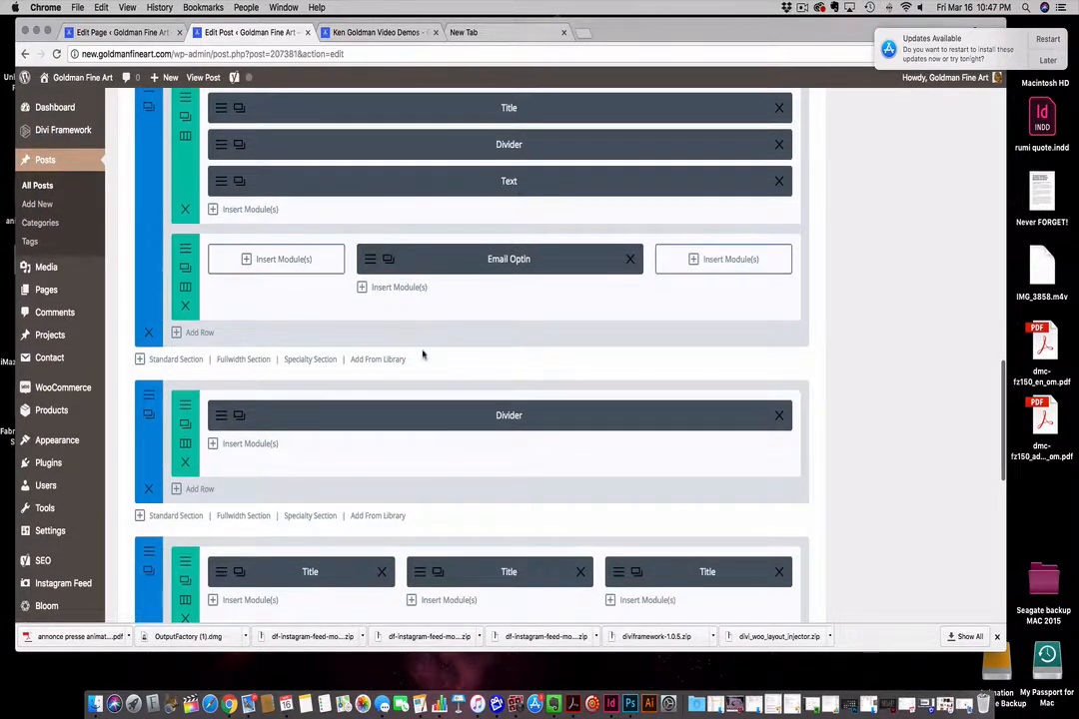
scroll(424, 354, up, 5)
scroll(423, 354, up, 10)
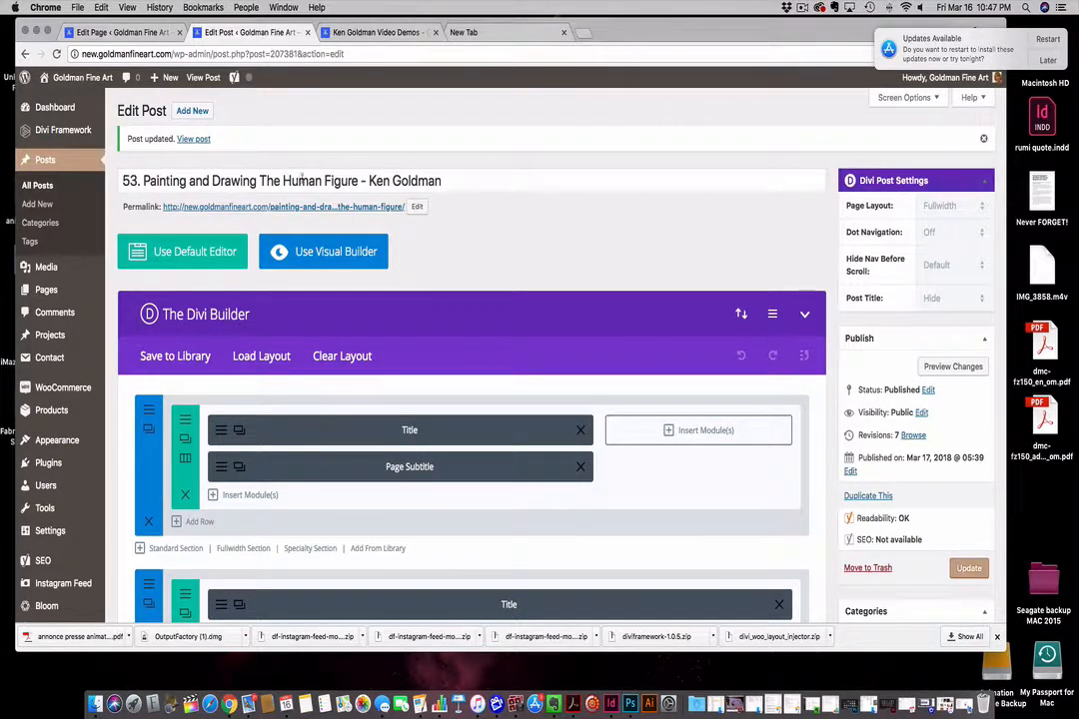
scroll(454, 210, down, 3)
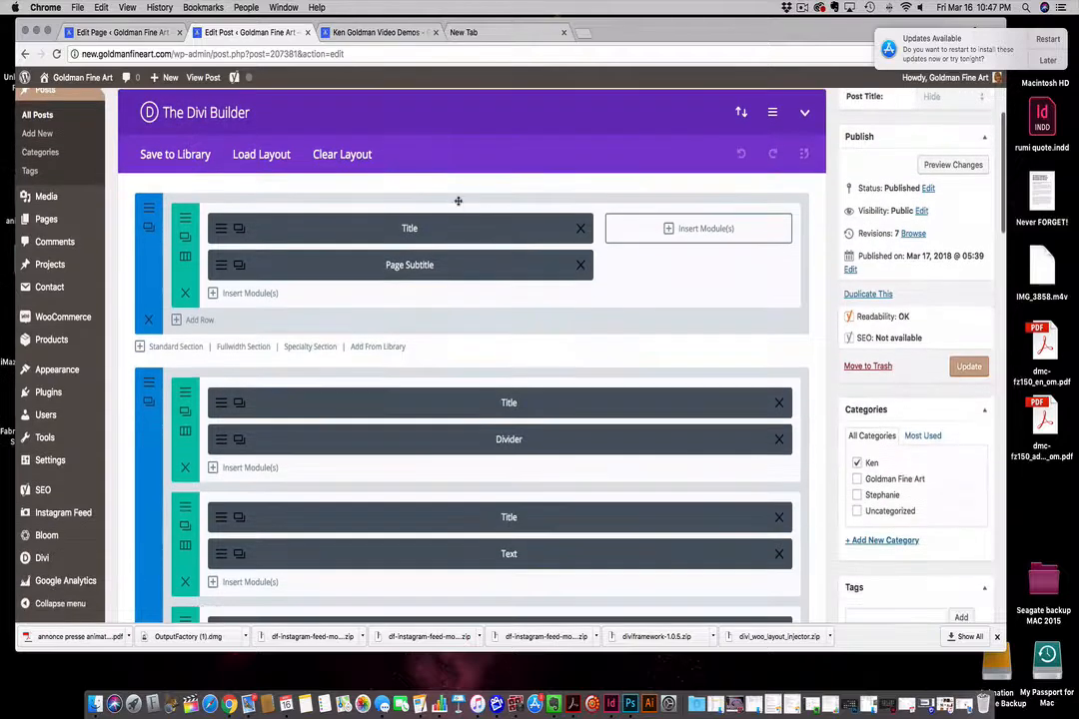
scroll(457, 230, up, 3)
scroll(484, 390, down, 5)
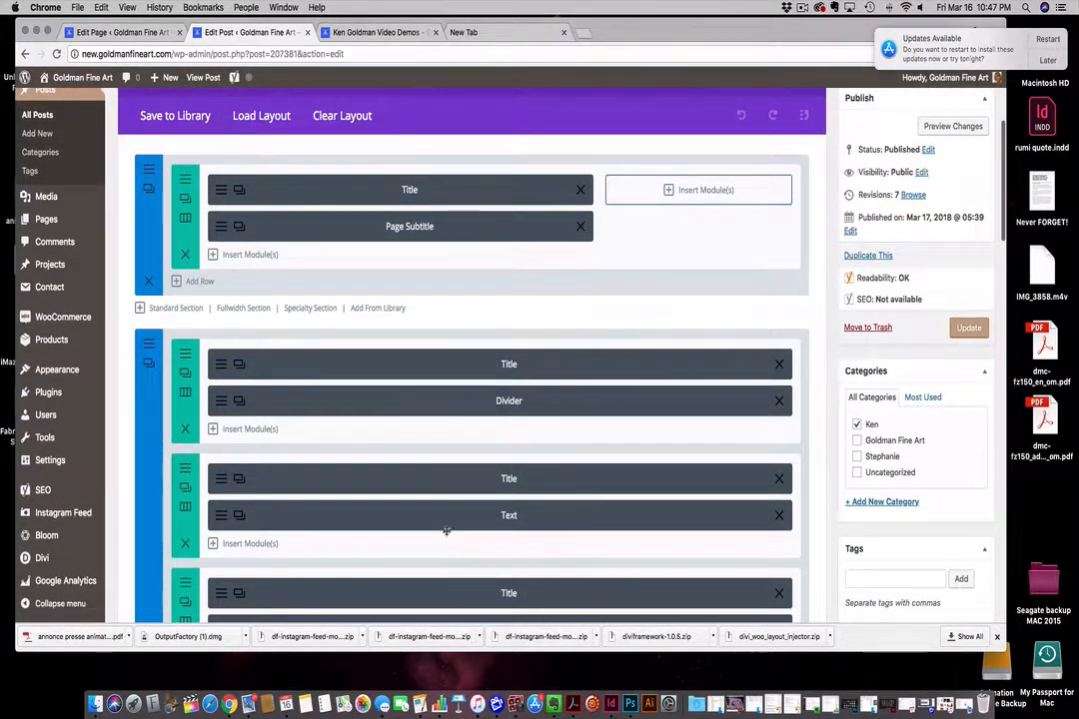
scroll(447, 532, down, 6)
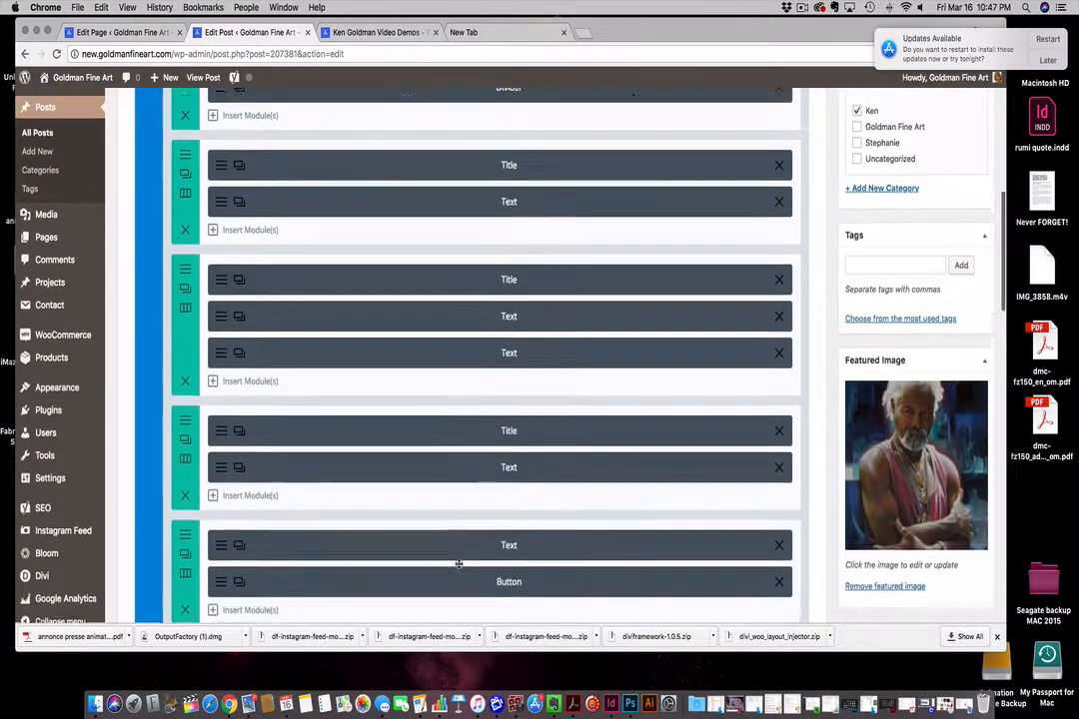
scroll(458, 565, up, 11)
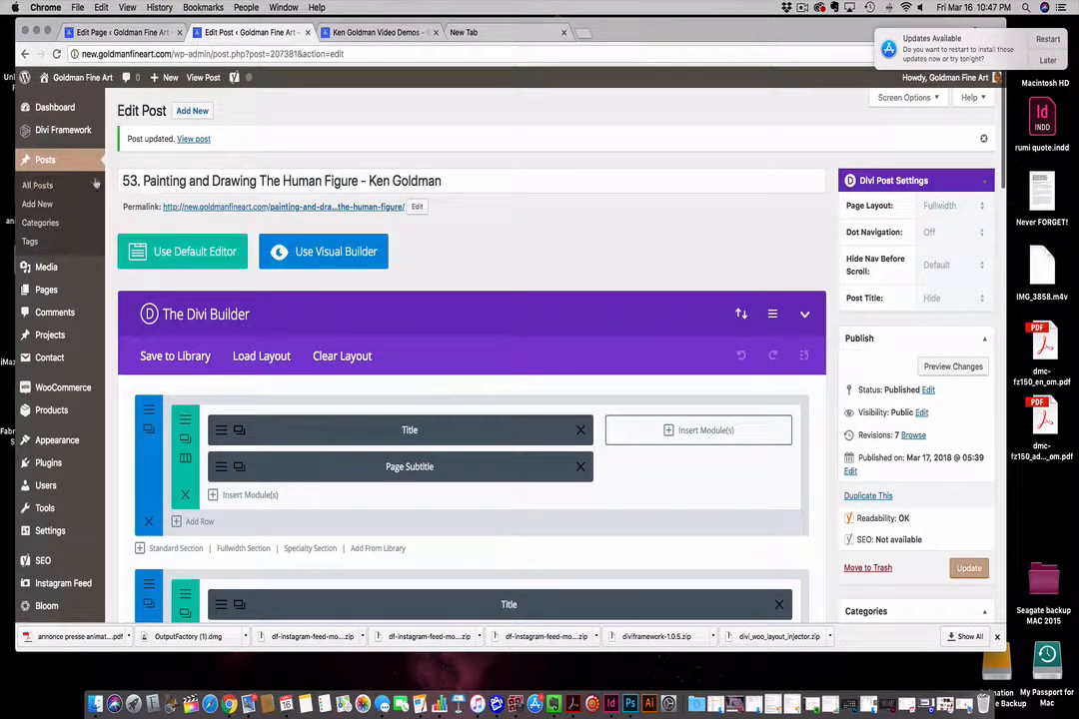
Open the "test post" draft from the list of all posts and publish it
click(37, 187)
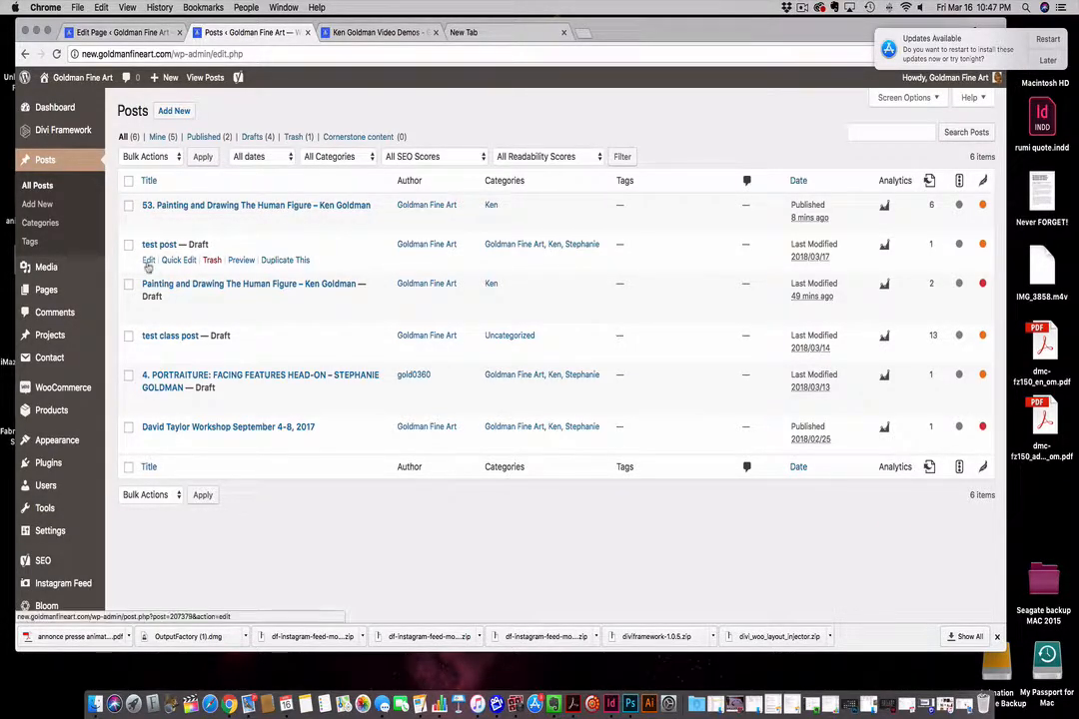
click(148, 262)
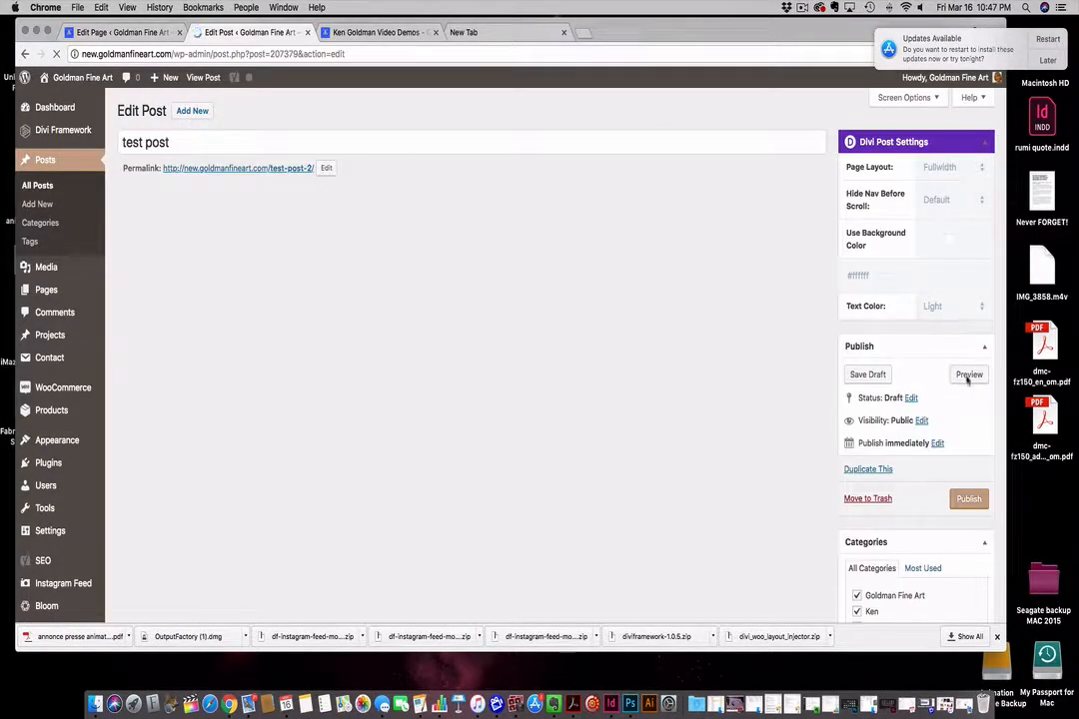
click(969, 501)
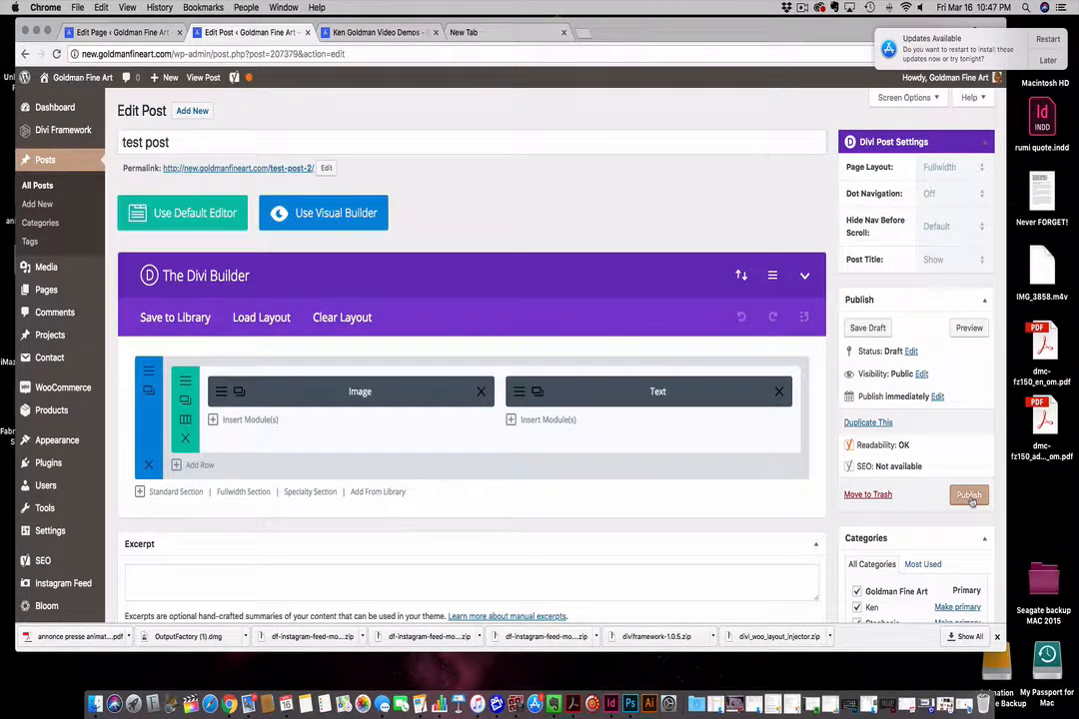
click(969, 497)
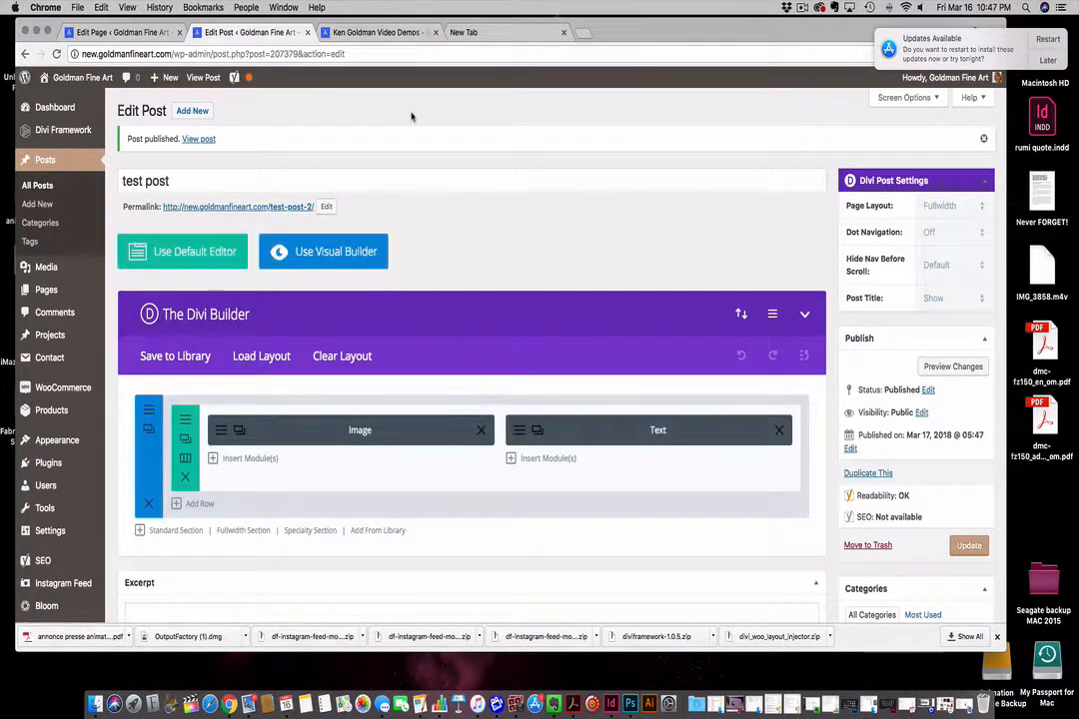
View the published test post on the live site in a new tab and examine its title, categories, images and text
right_click(212, 77)
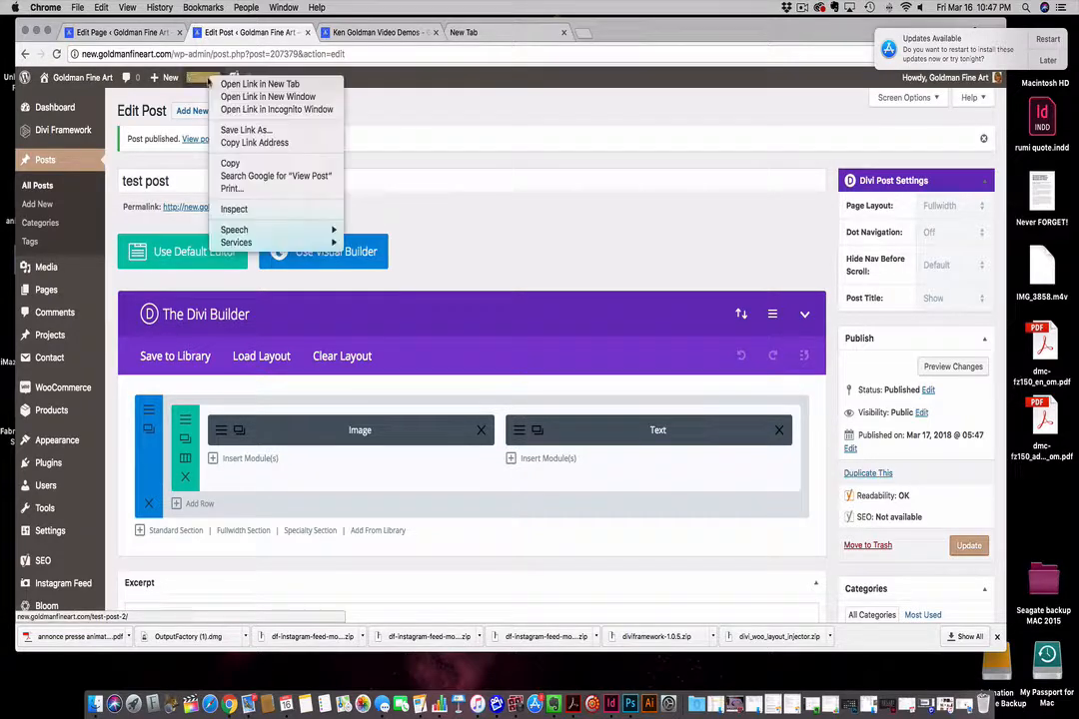
click(262, 85)
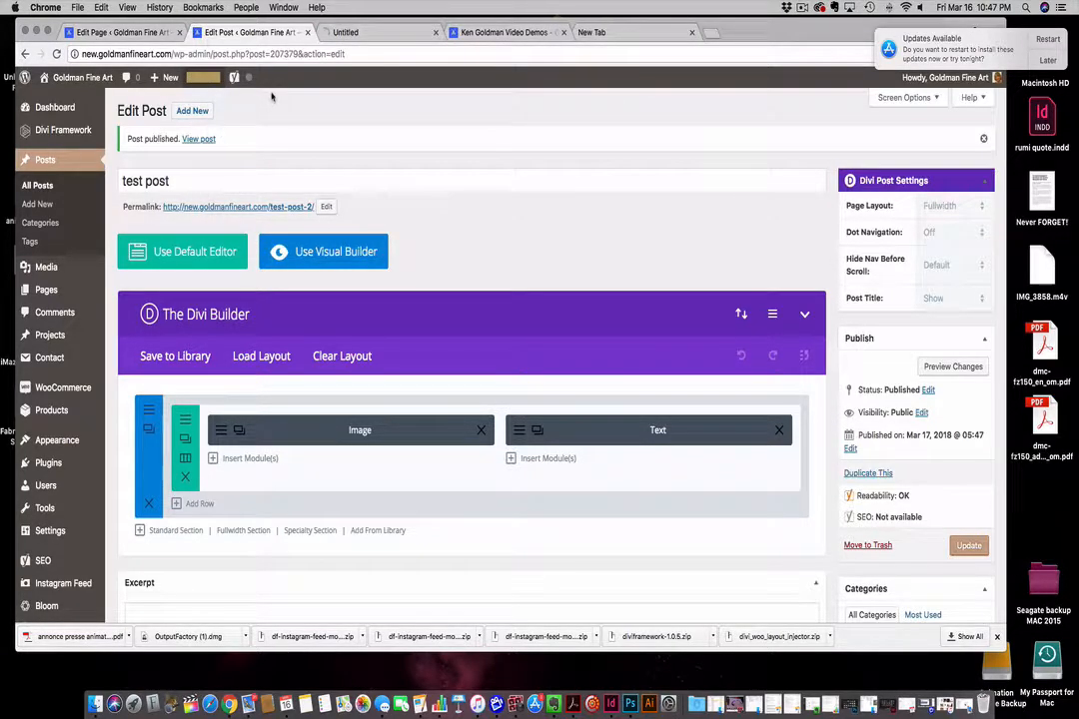
click(398, 33)
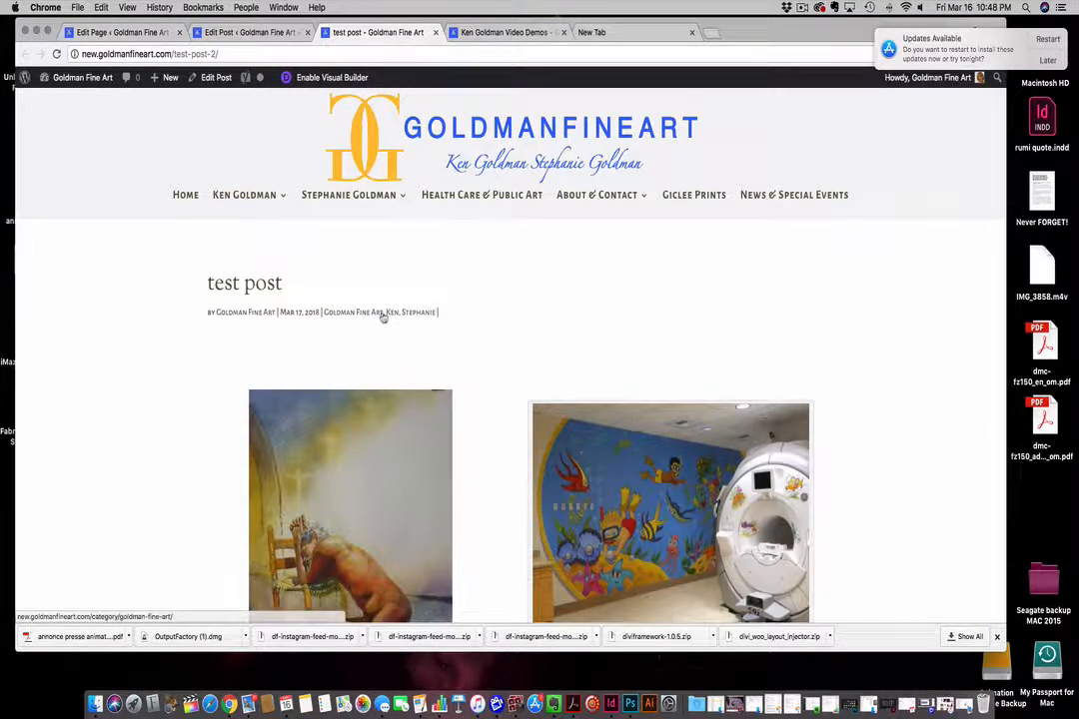
scroll(380, 318, down, 2)
scroll(374, 320, up, 2)
scroll(366, 320, down, 4)
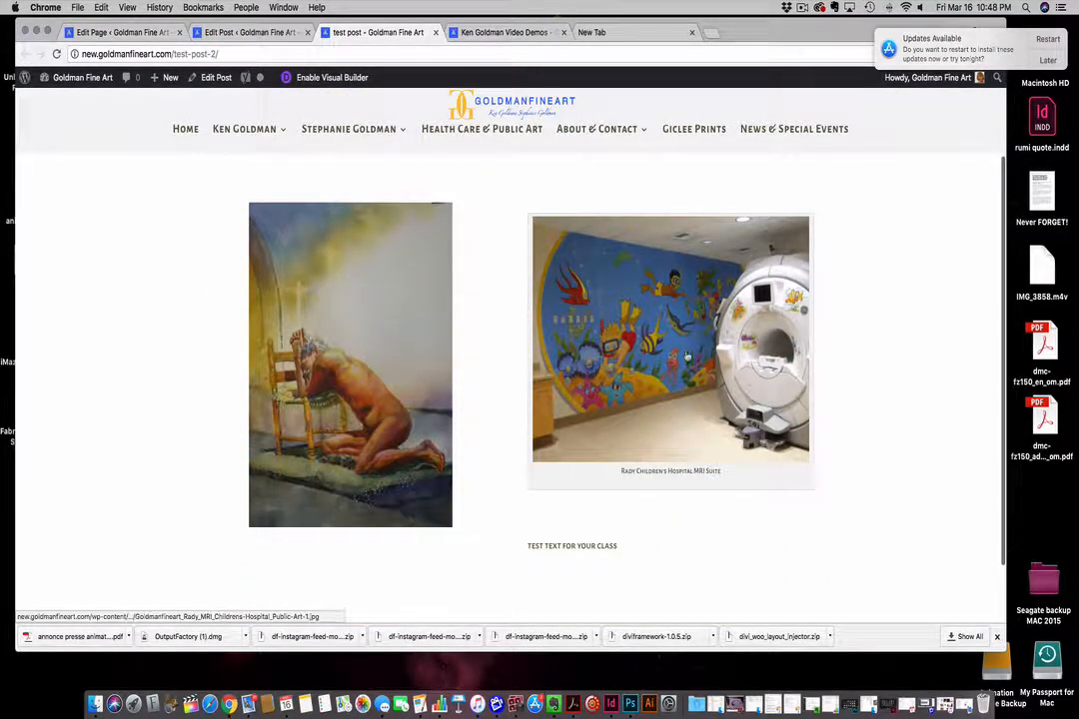
scroll(620, 490, up, 4)
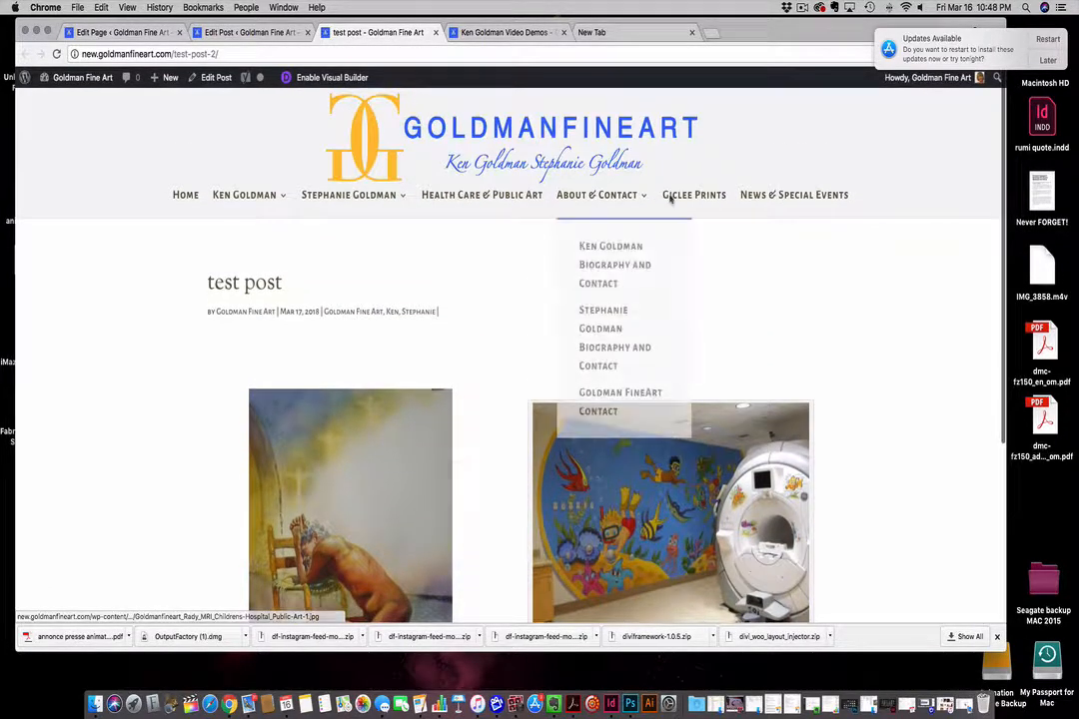
Open the live News & Special Events page and examine how the published posts are listed there
click(793, 196)
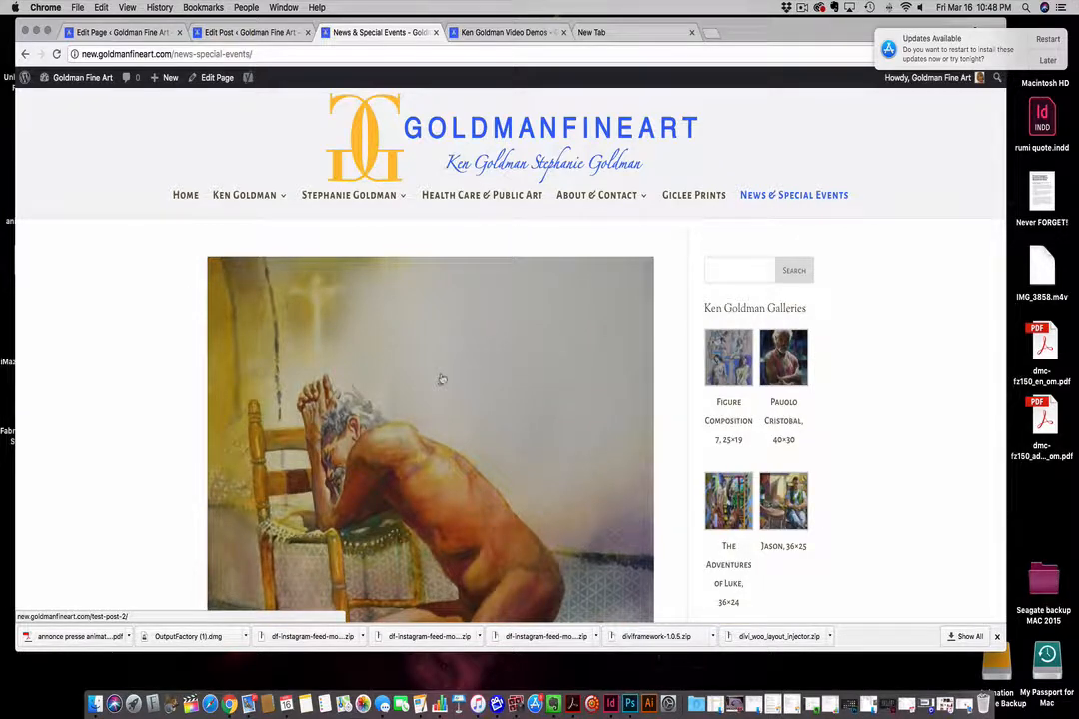
scroll(367, 385, down, 5)
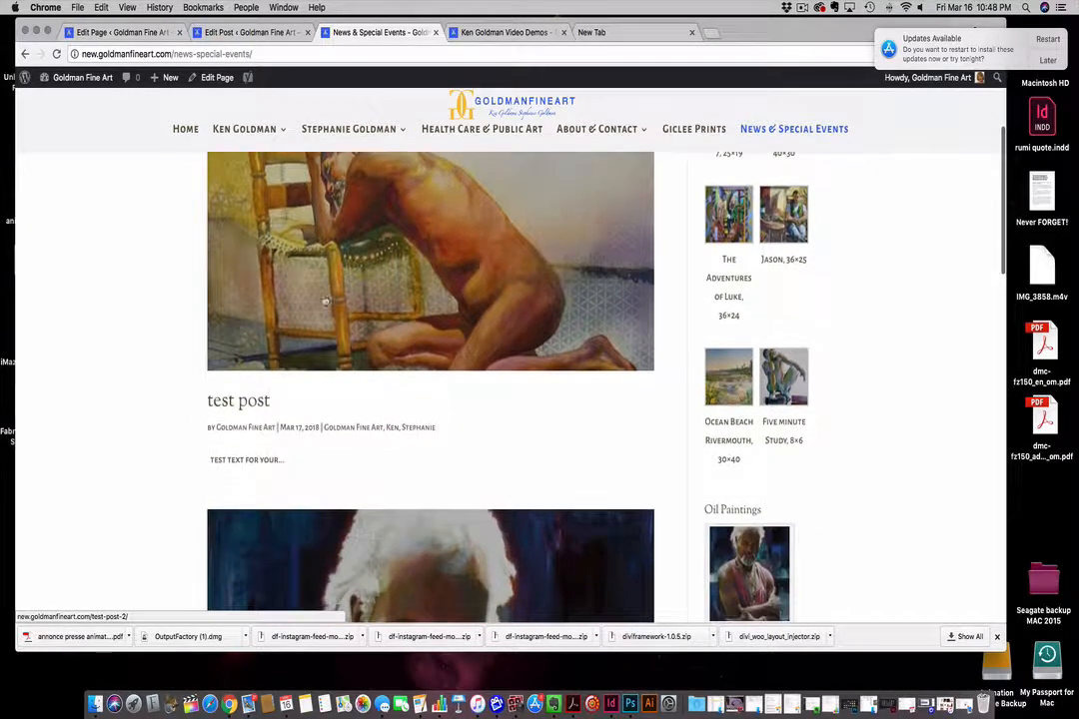
scroll(460, 304, up, 3)
scroll(459, 303, up, 3)
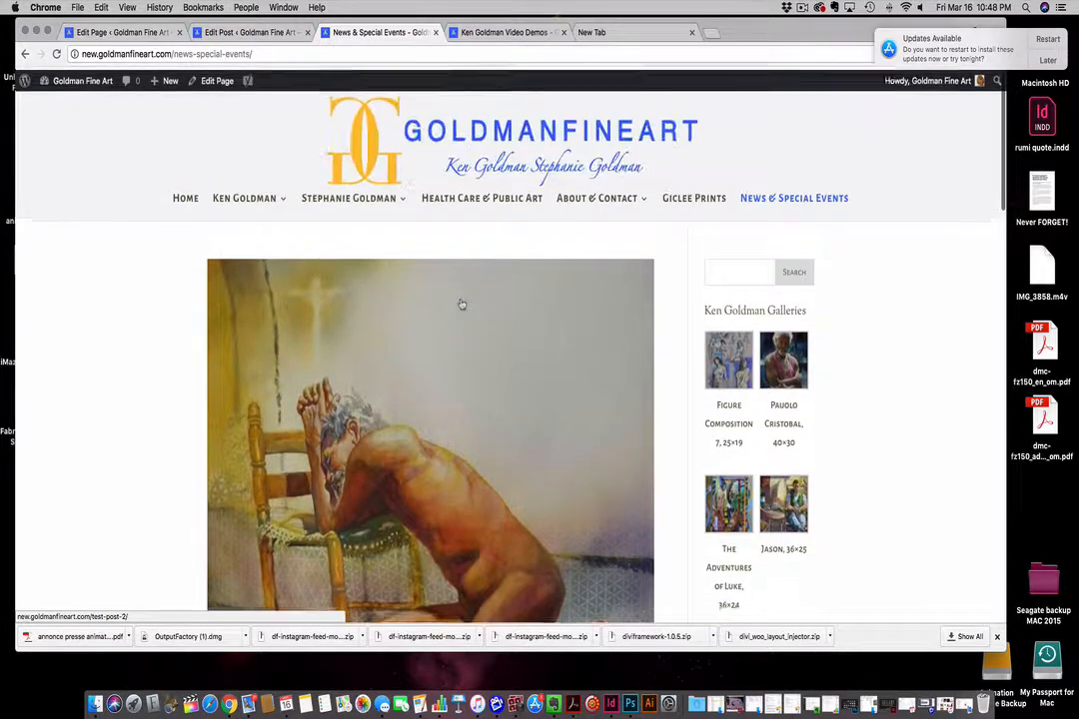
scroll(378, 312, down, 5)
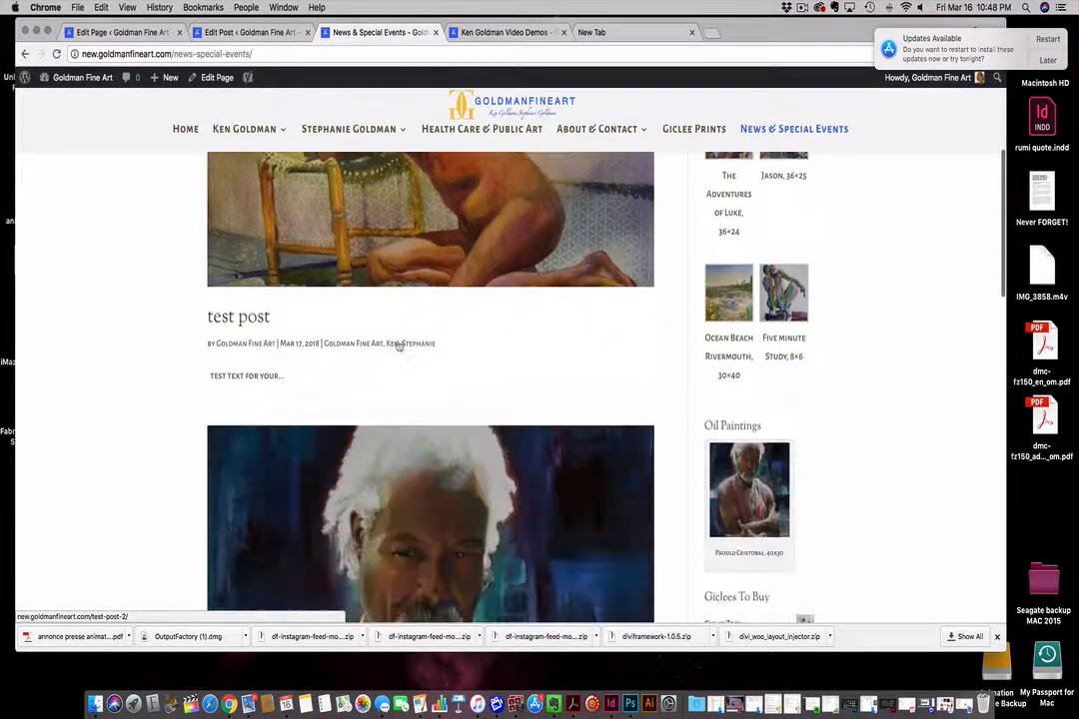
scroll(442, 414, down, 8)
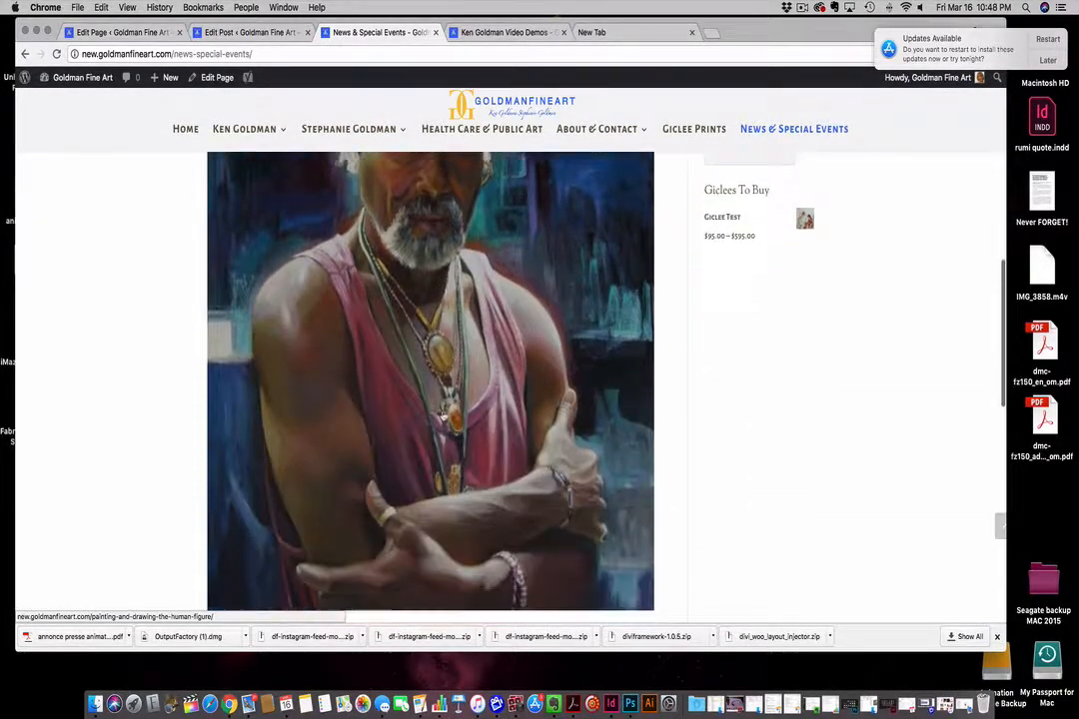
scroll(441, 418, down, 8)
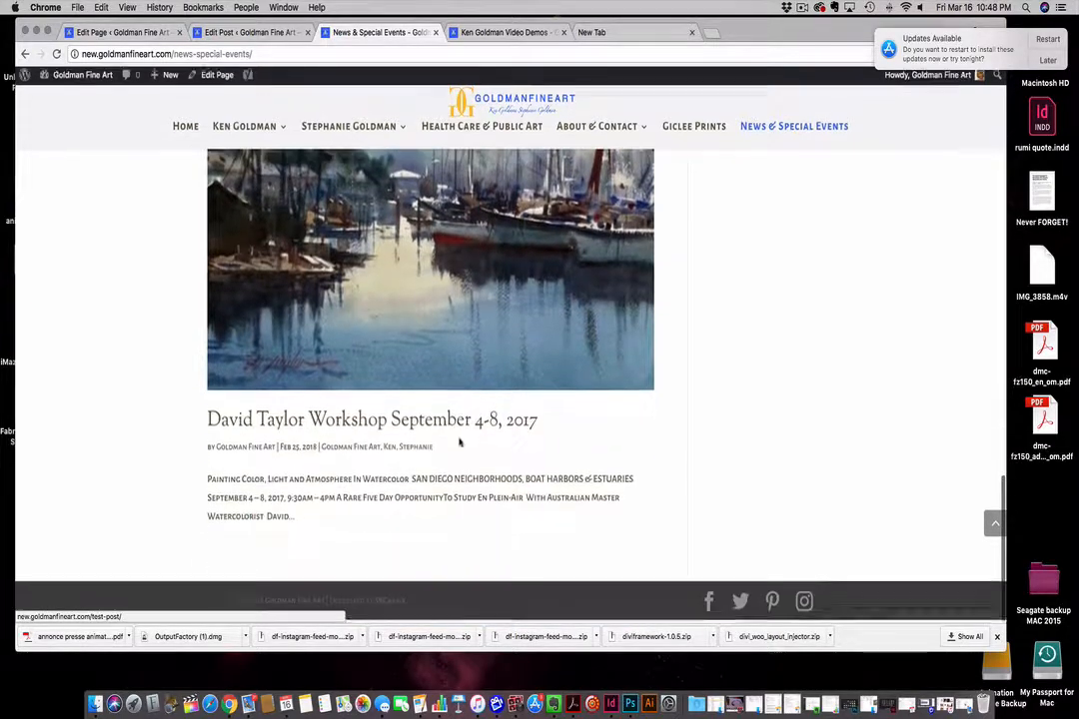
scroll(228, 351, up, 20)
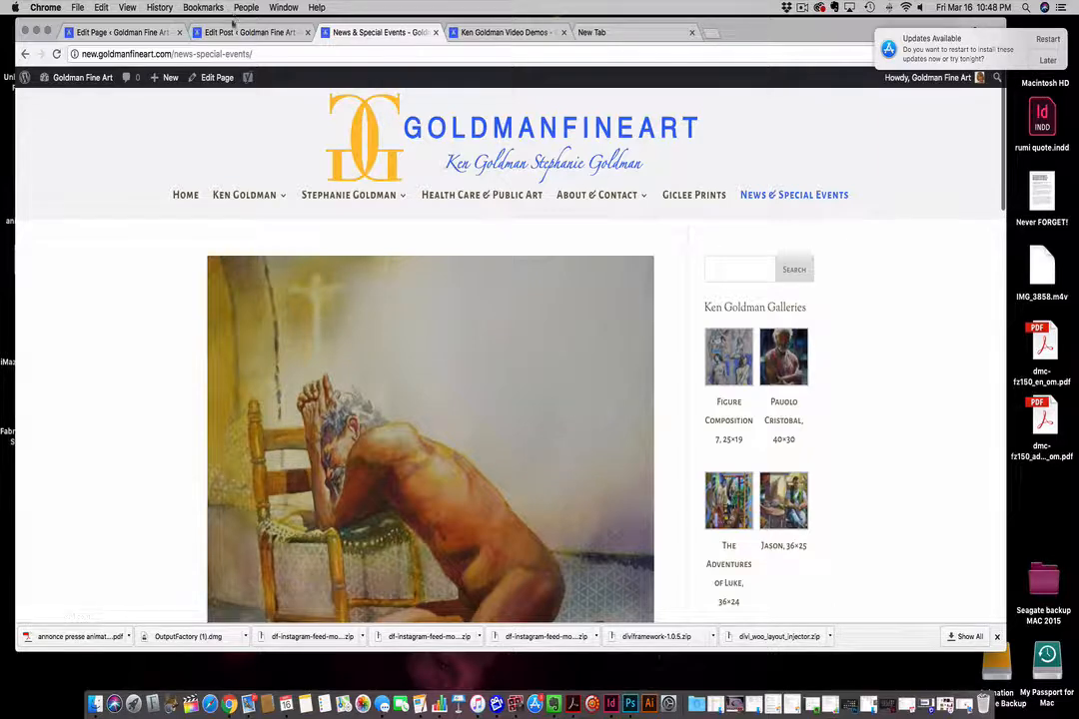
Review the Classes & Workshops page's content in its editor and open the list of all pages
click(232, 33)
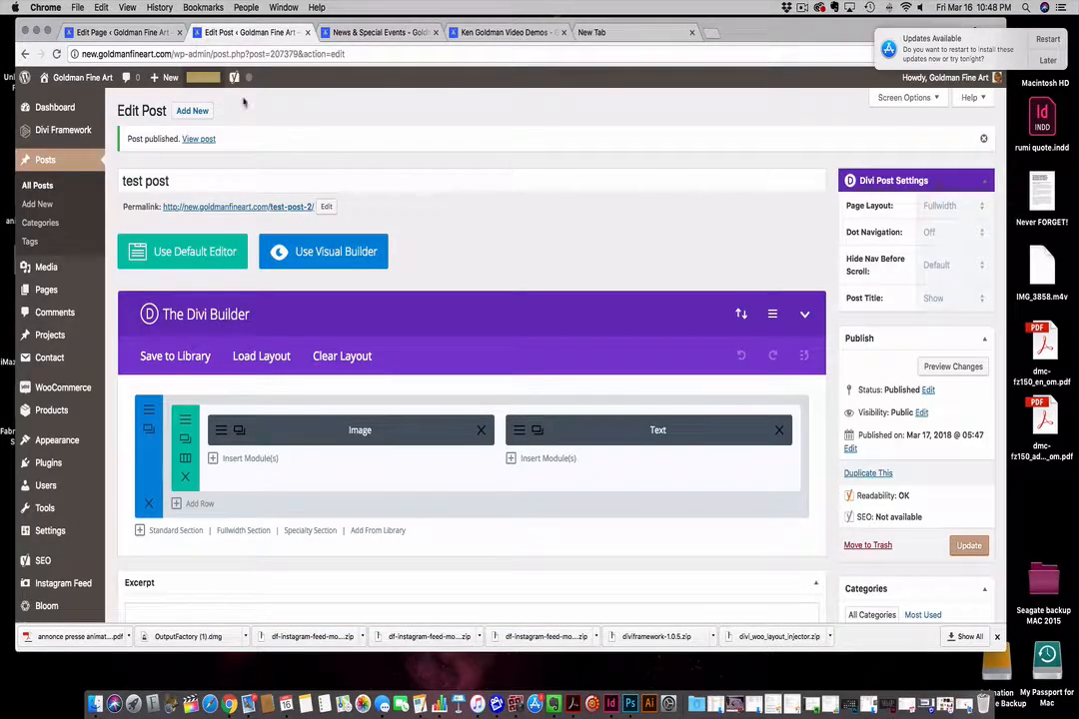
click(84, 34)
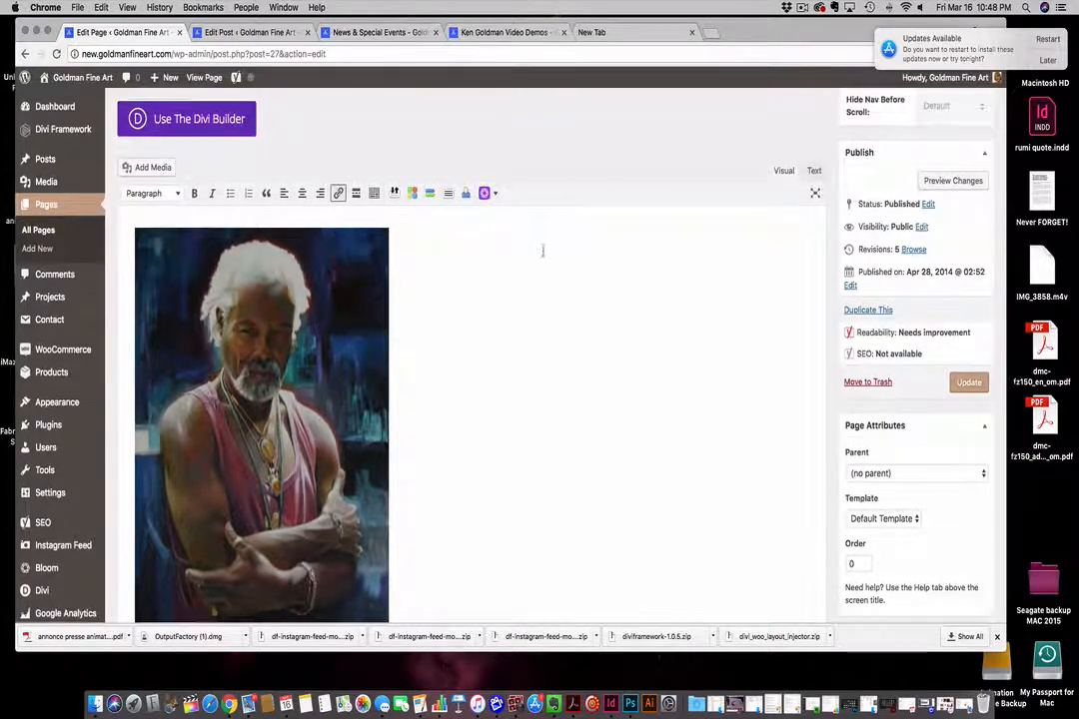
scroll(542, 250, down, 15)
scroll(543, 251, down, 20)
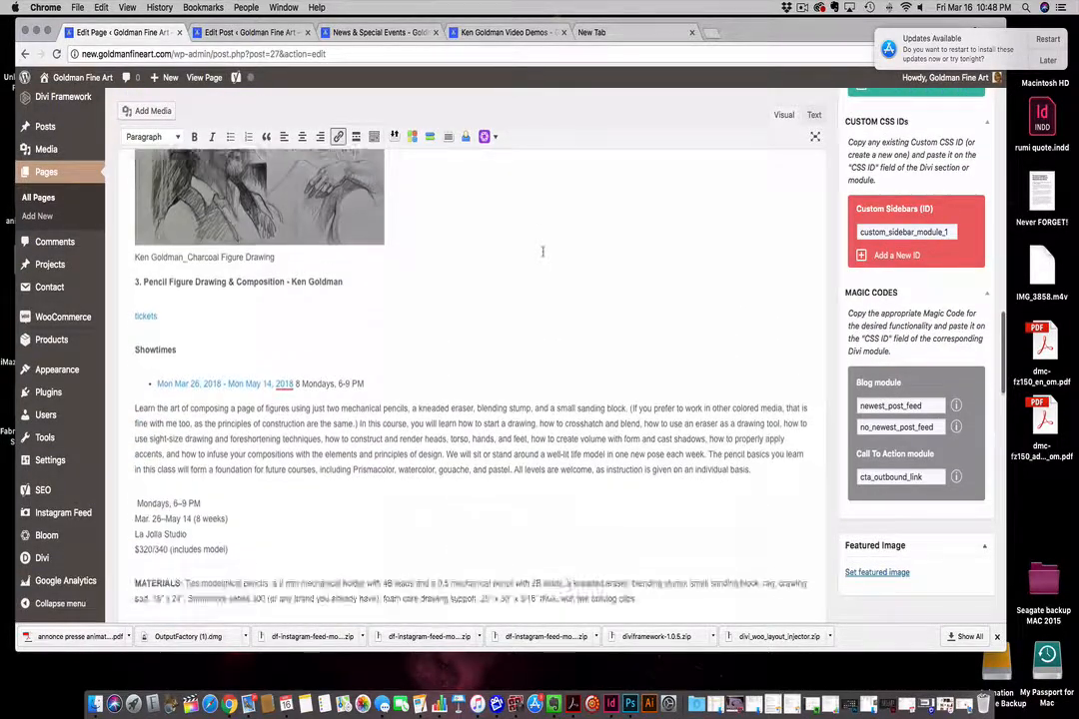
scroll(543, 257, up, 20)
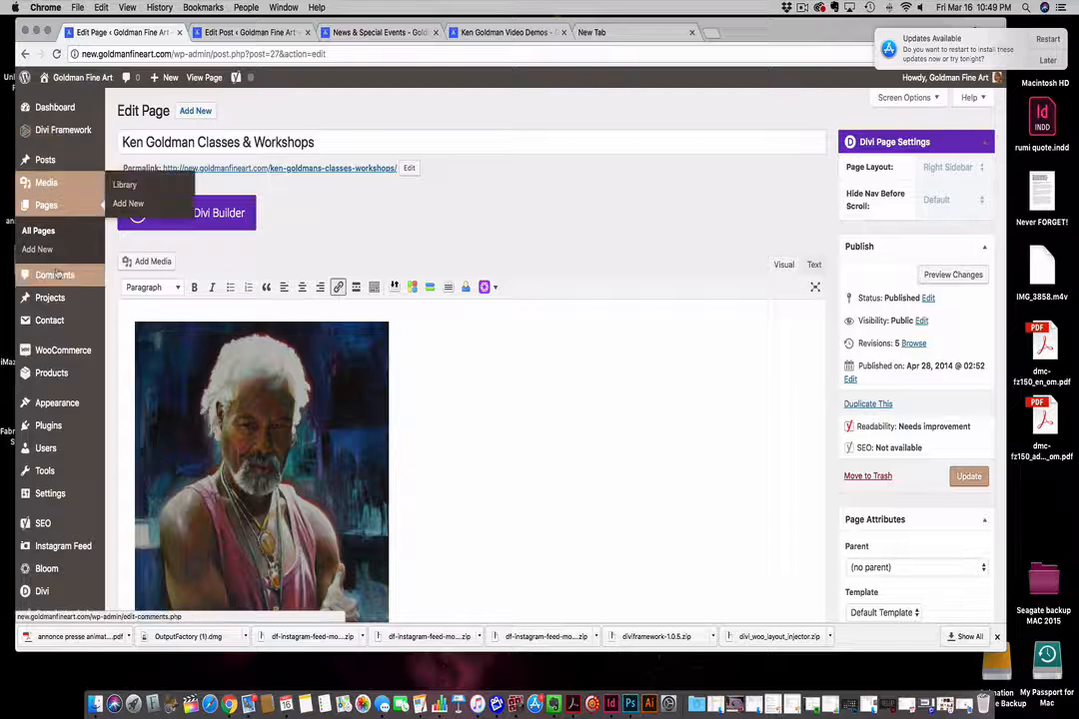
mouse_move(50, 301)
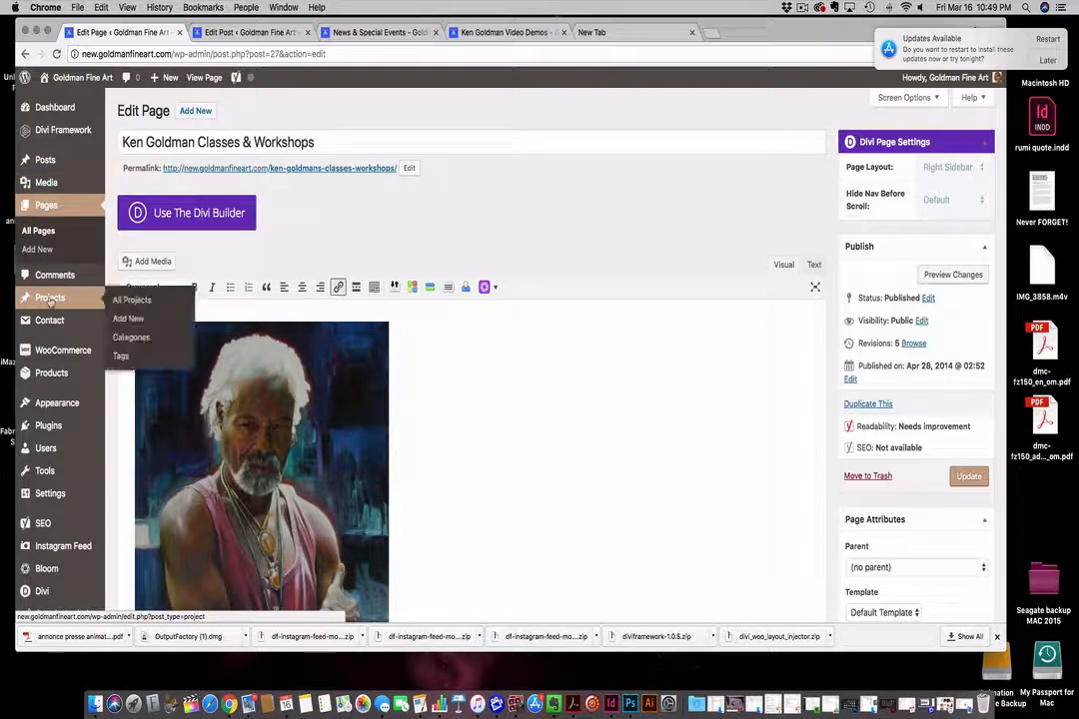
click(38, 231)
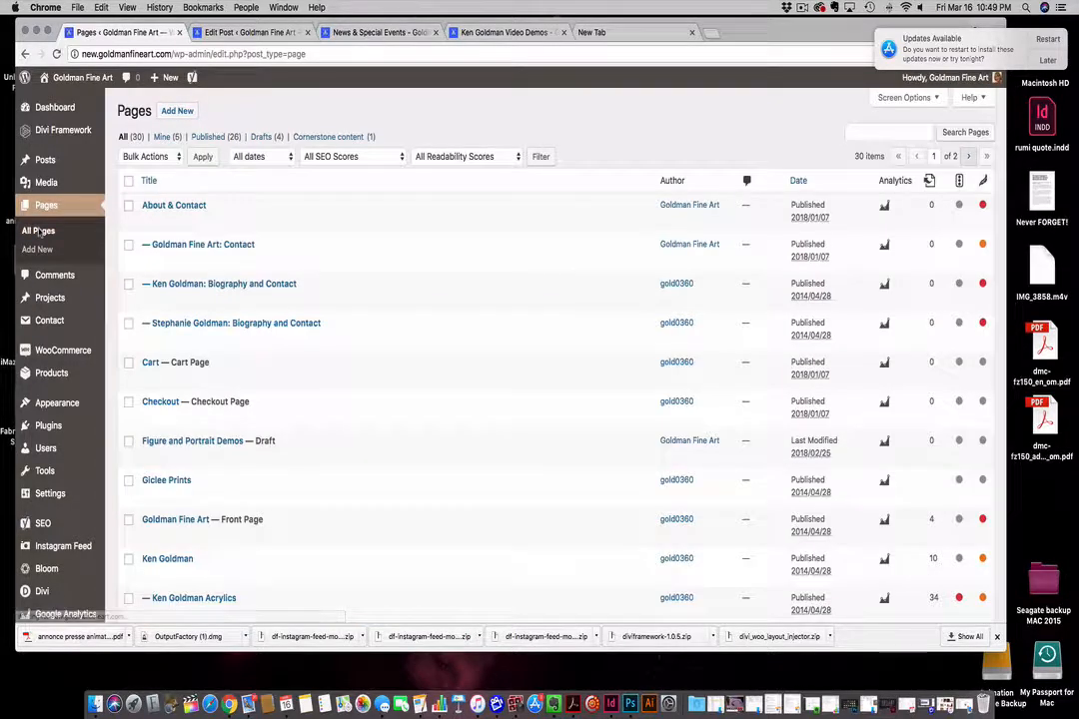
Examine the test post's layout, publish settings, categories and featured image area in the post editor
click(240, 33)
scroll(850, 318, down, 5)
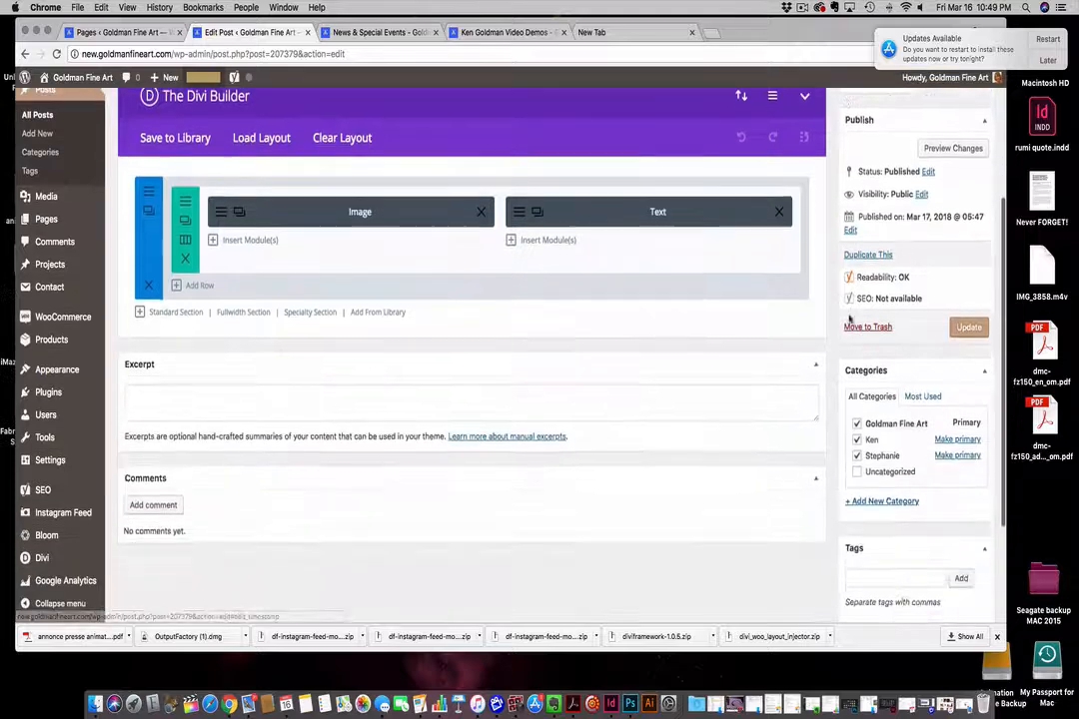
scroll(850, 318, down, 2)
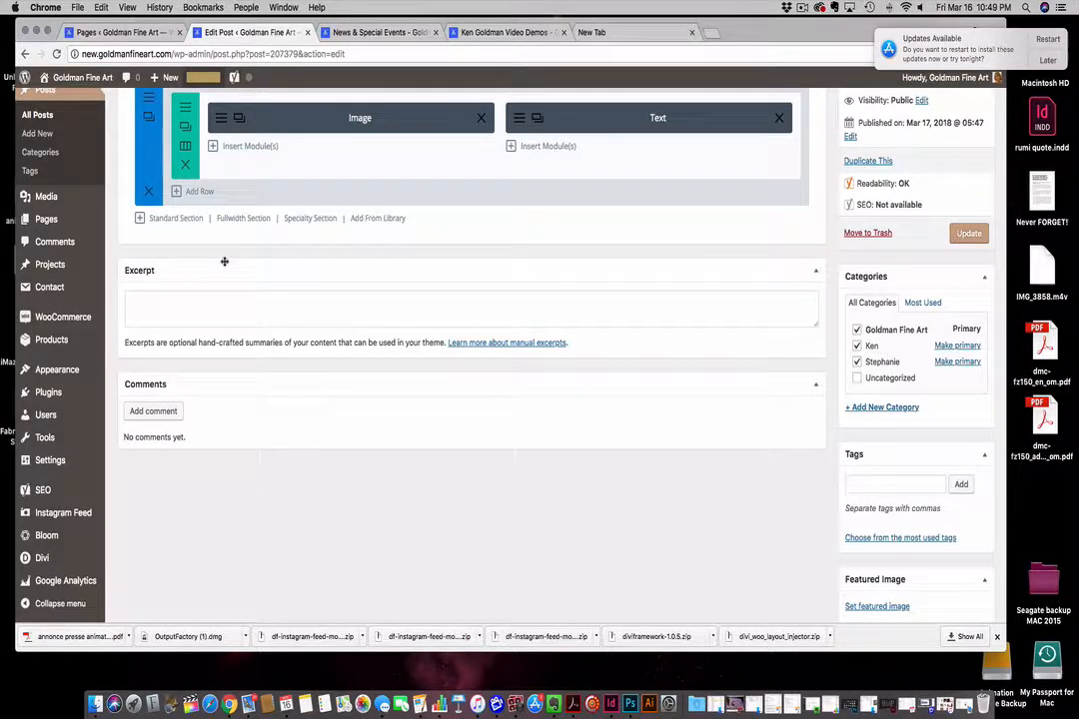
Return to the list of all pages and look through the page titles from start to end
click(110, 32)
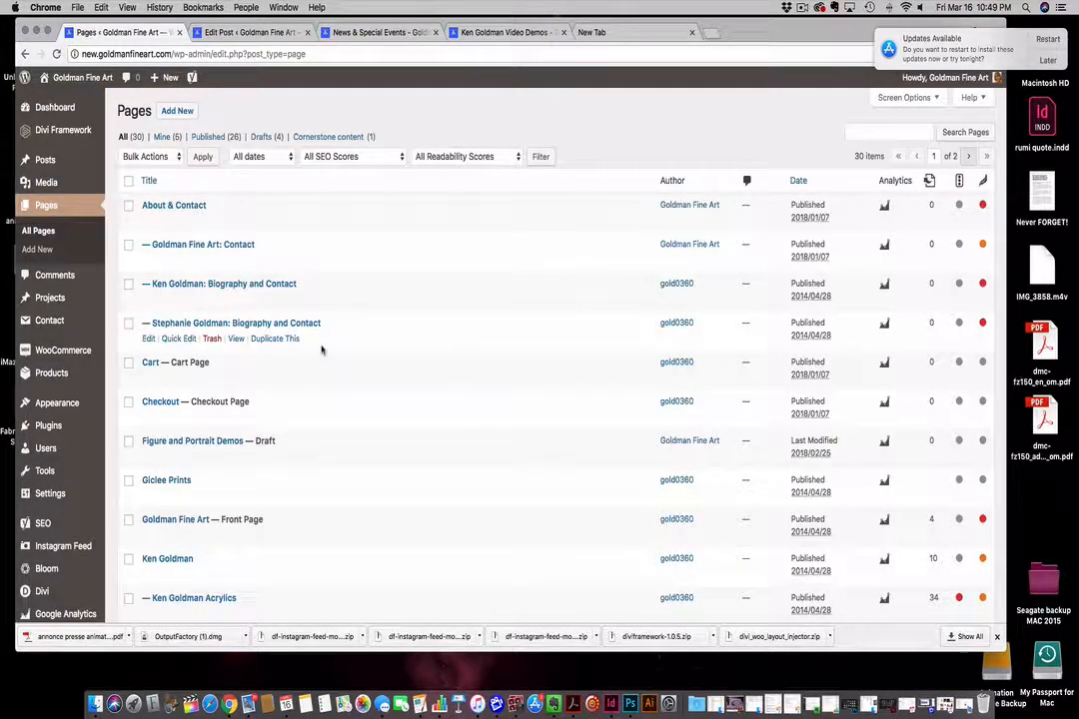
scroll(322, 349, down, 10)
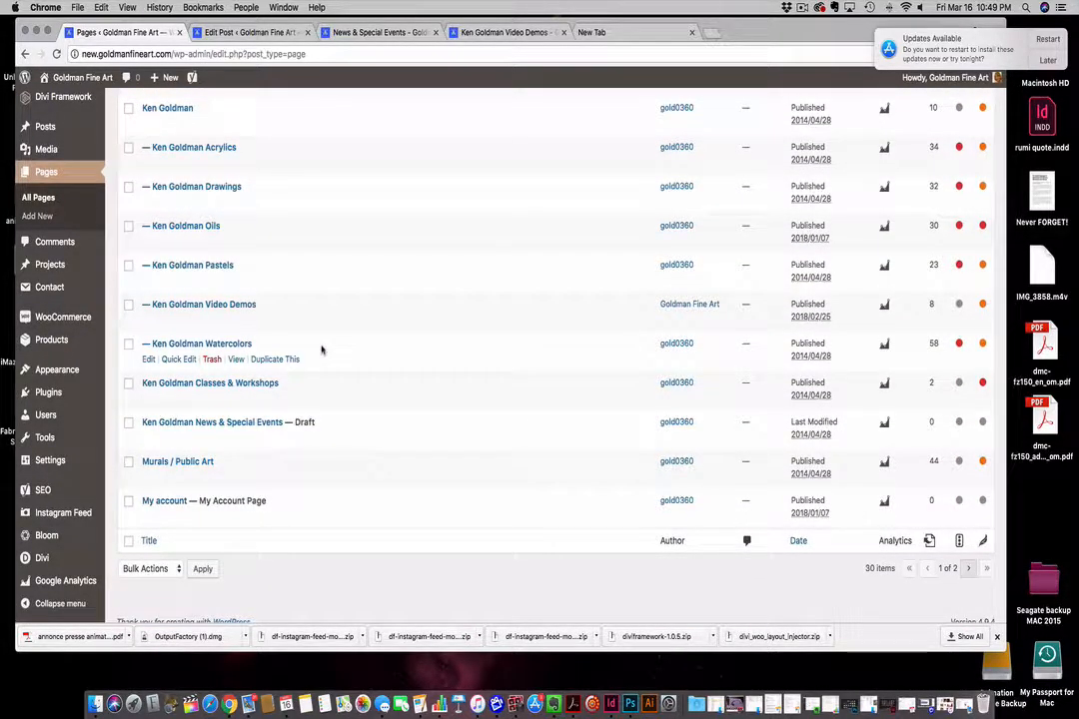
scroll(322, 349, up, 3)
scroll(322, 349, up, 10)
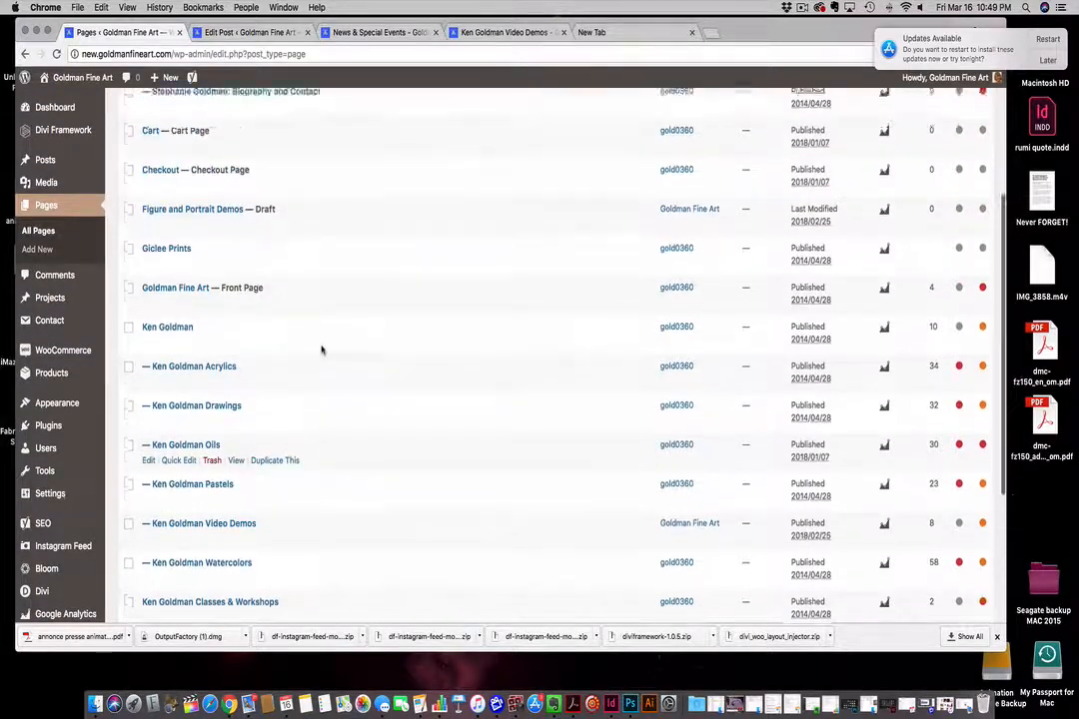